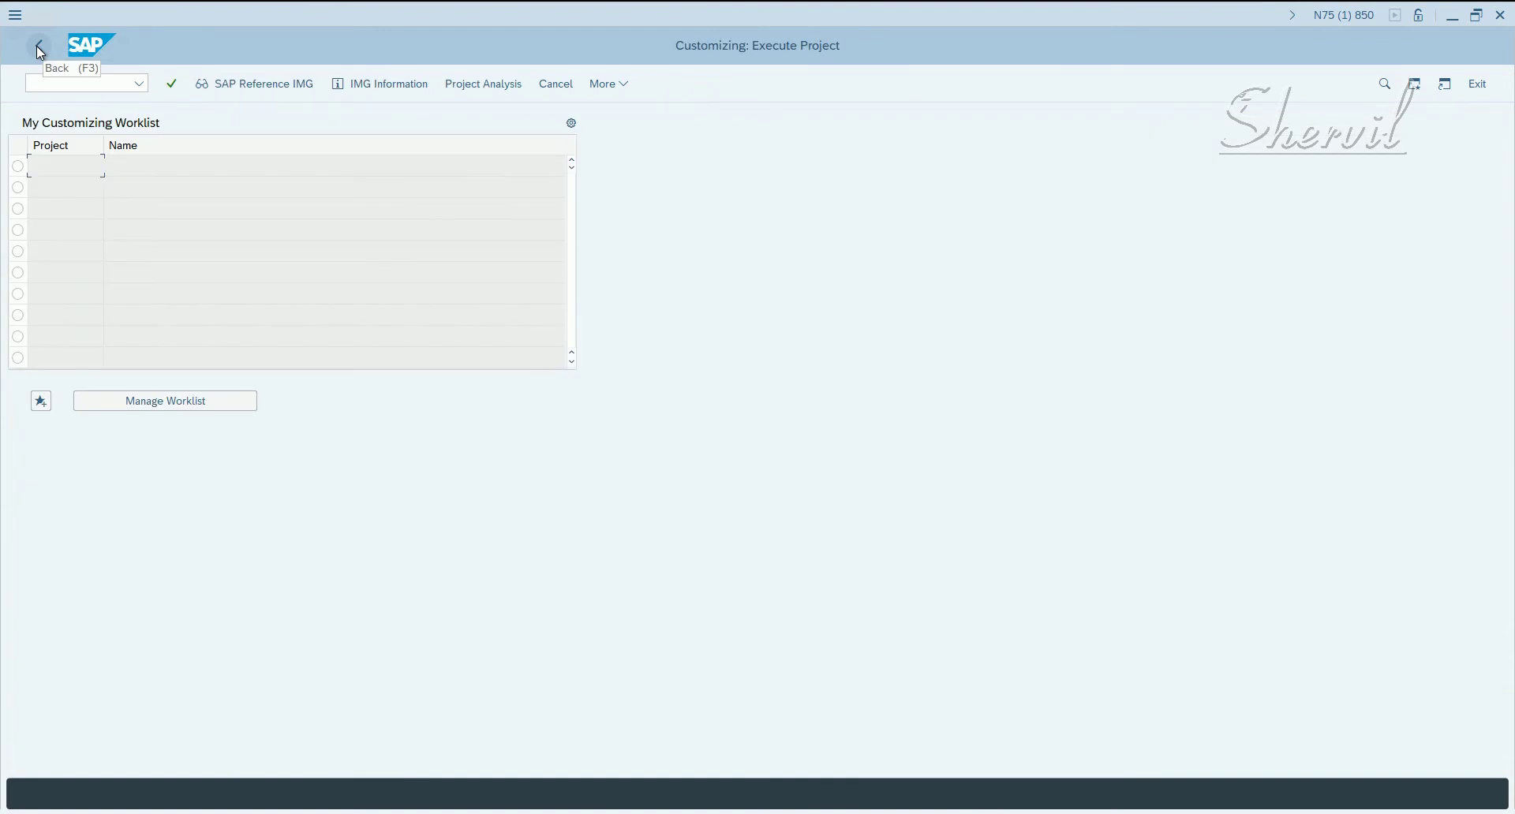
# - Return to SAP Easy Access and launch NetWeaver Business Client with the NWBC command
pyautogui.click(37, 49)
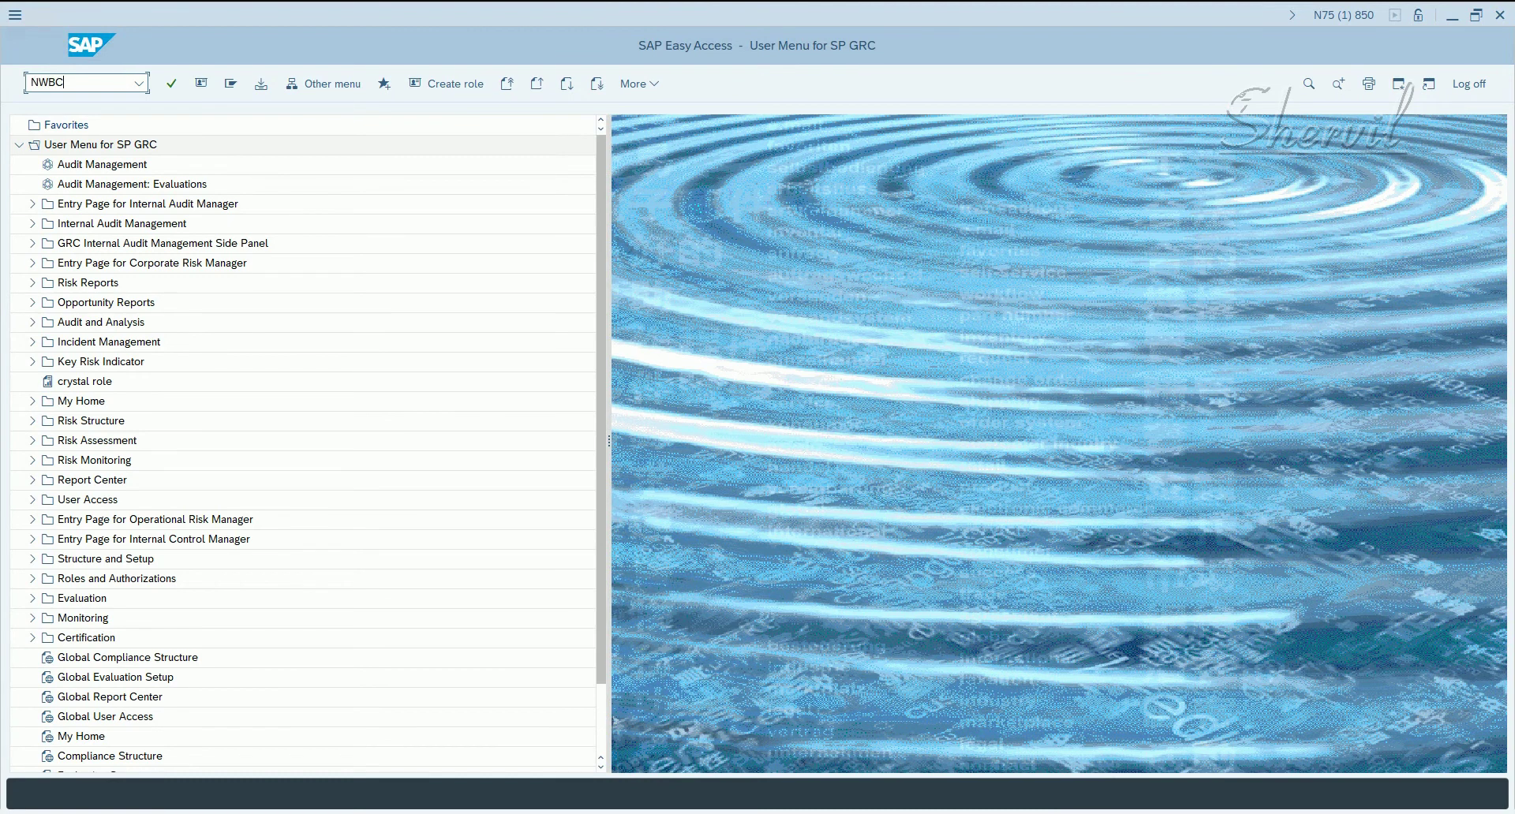
pyautogui.press('Return')
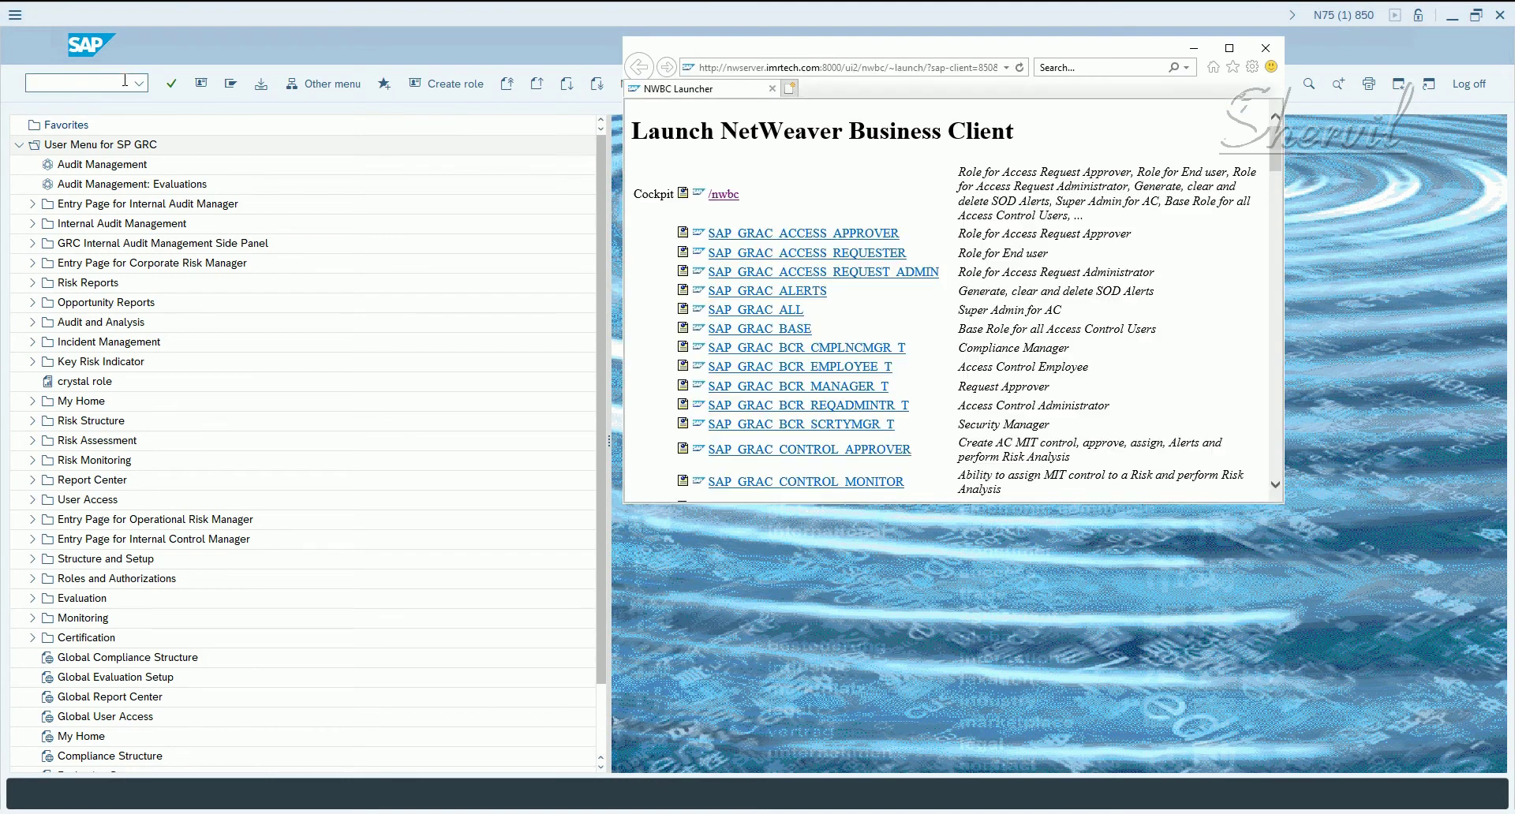
# - Maximize the launcher and open Role Maintenance from the cockpit's Access Management page
pyautogui.click(1229, 48)
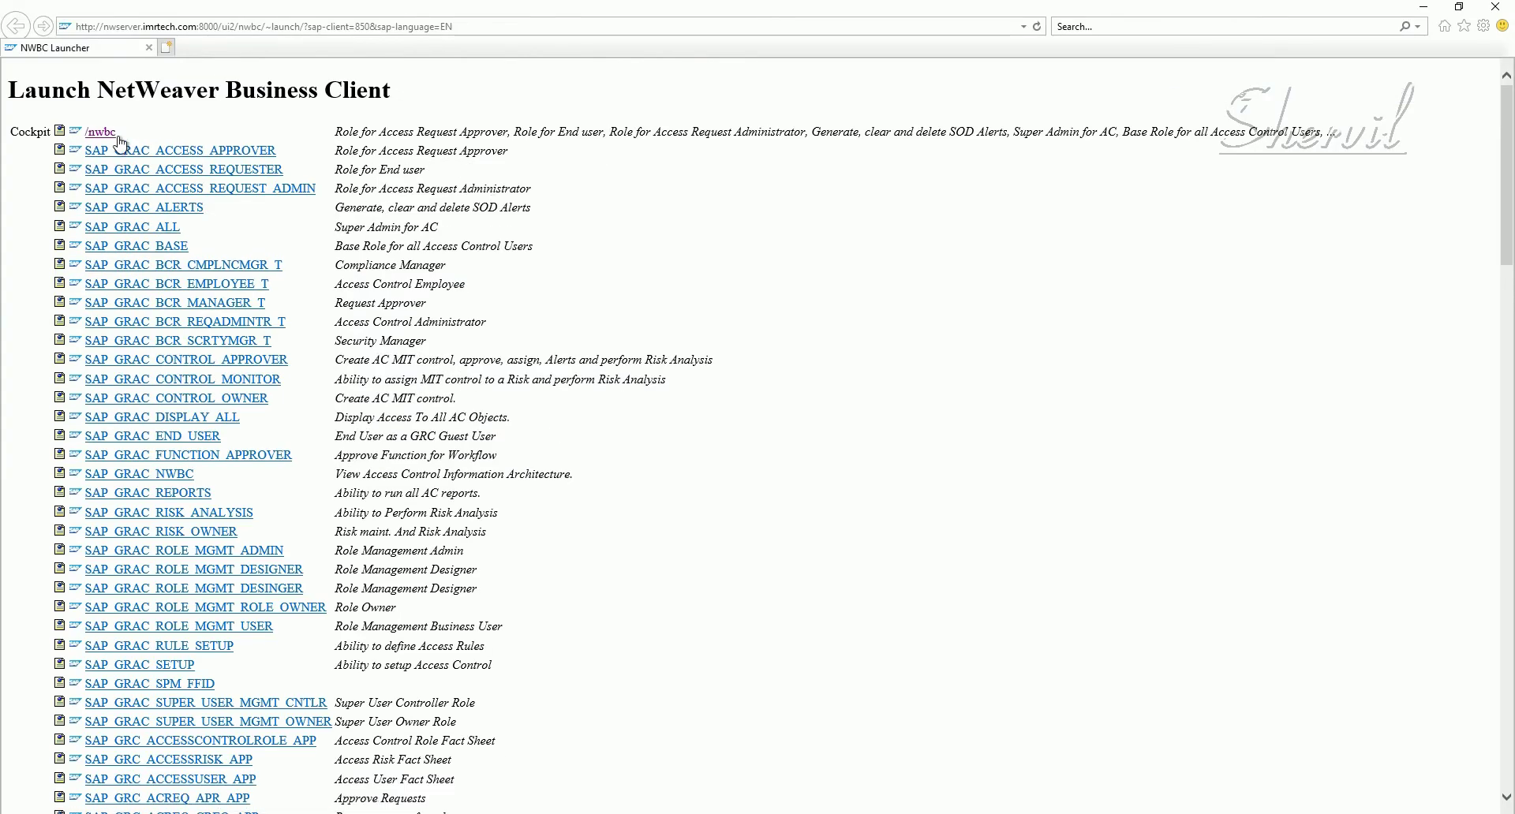
pyautogui.click(101, 132)
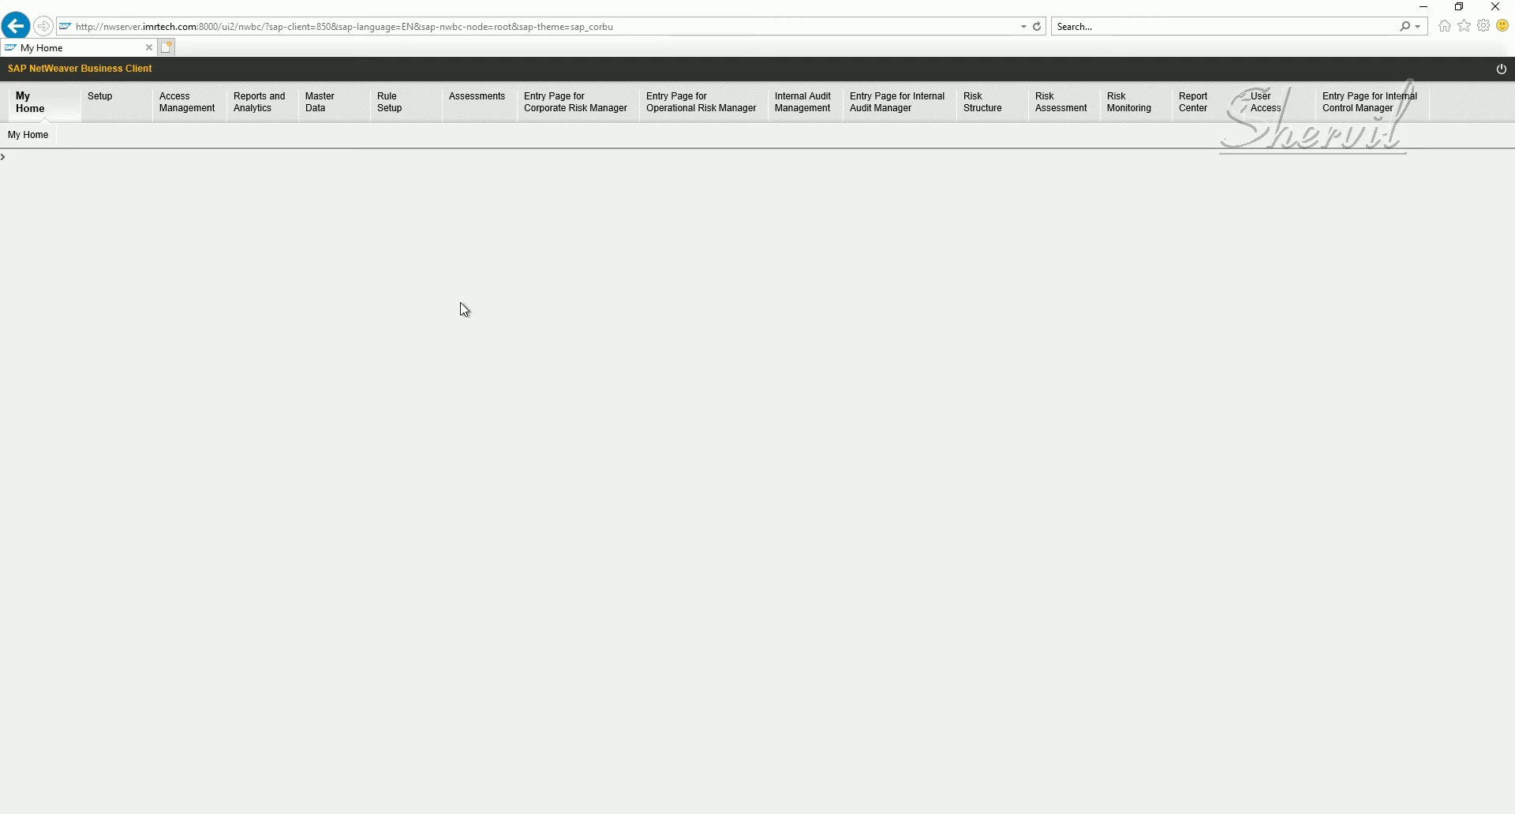
pyautogui.click(180, 102)
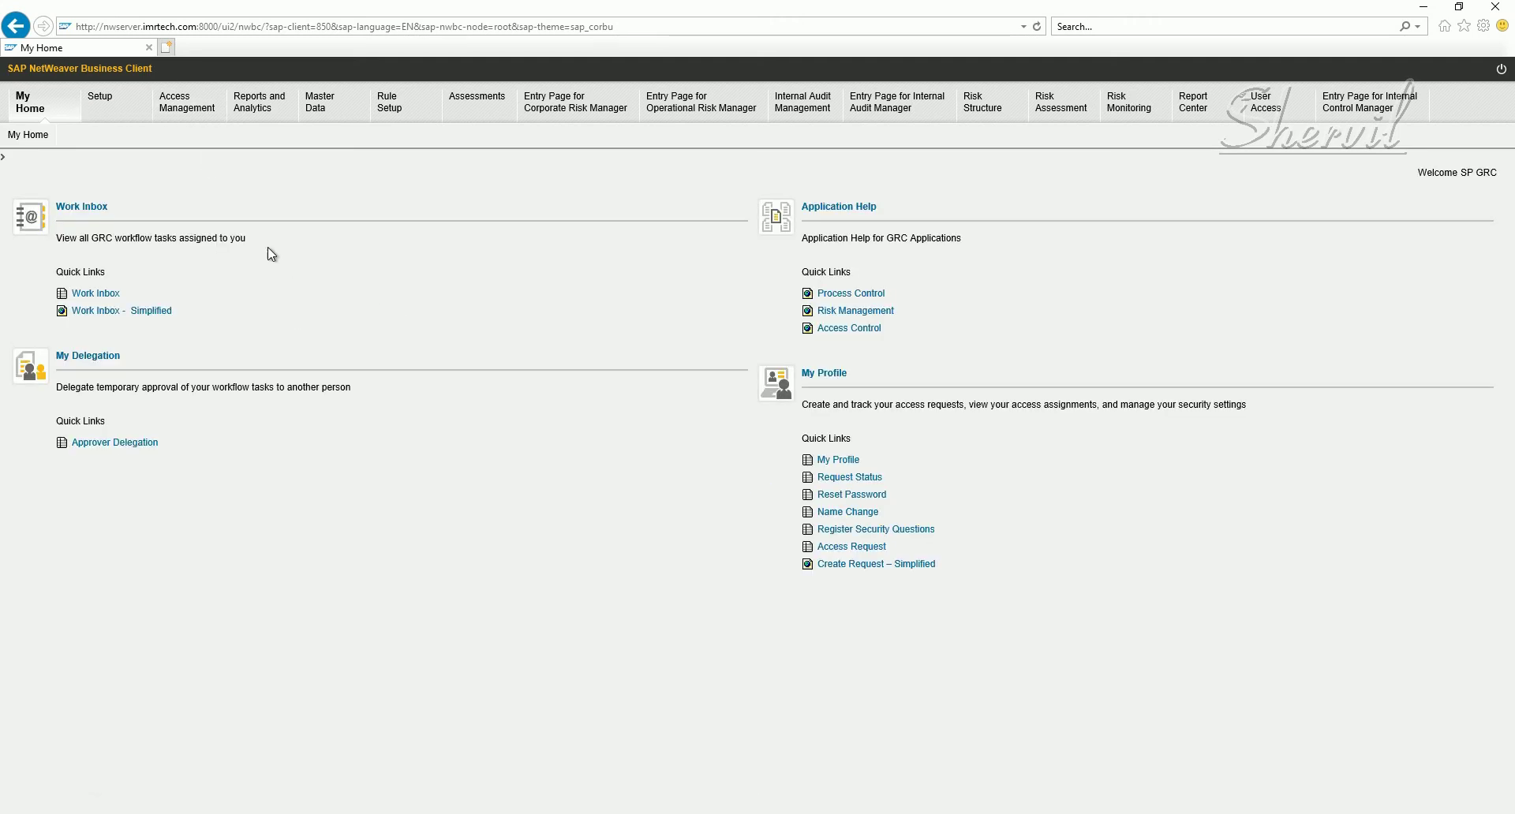
pyautogui.click(182, 118)
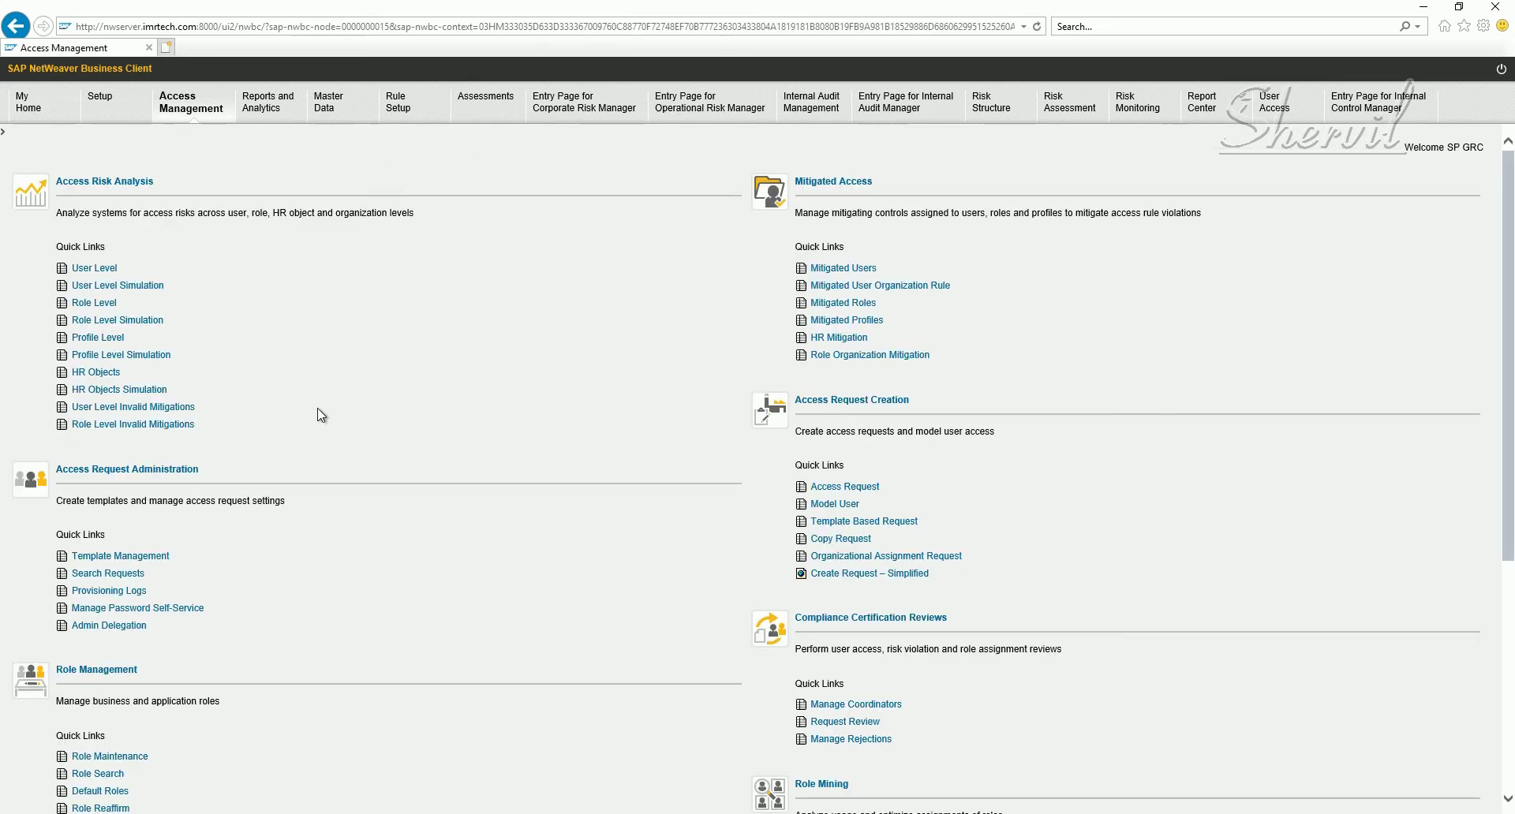
pyautogui.scroll(-4, 300, 473)
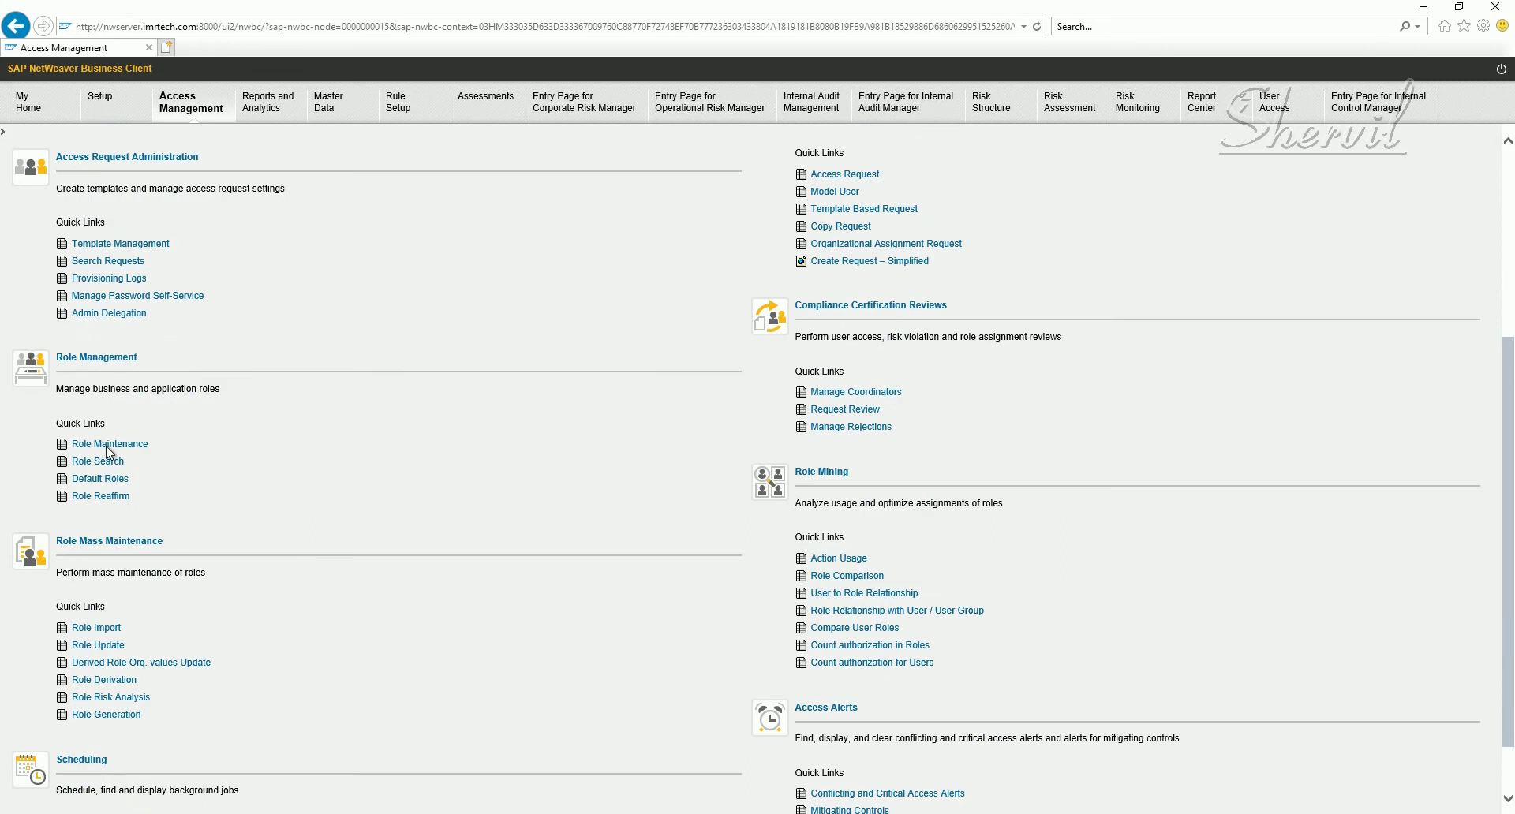
pyautogui.click(111, 447)
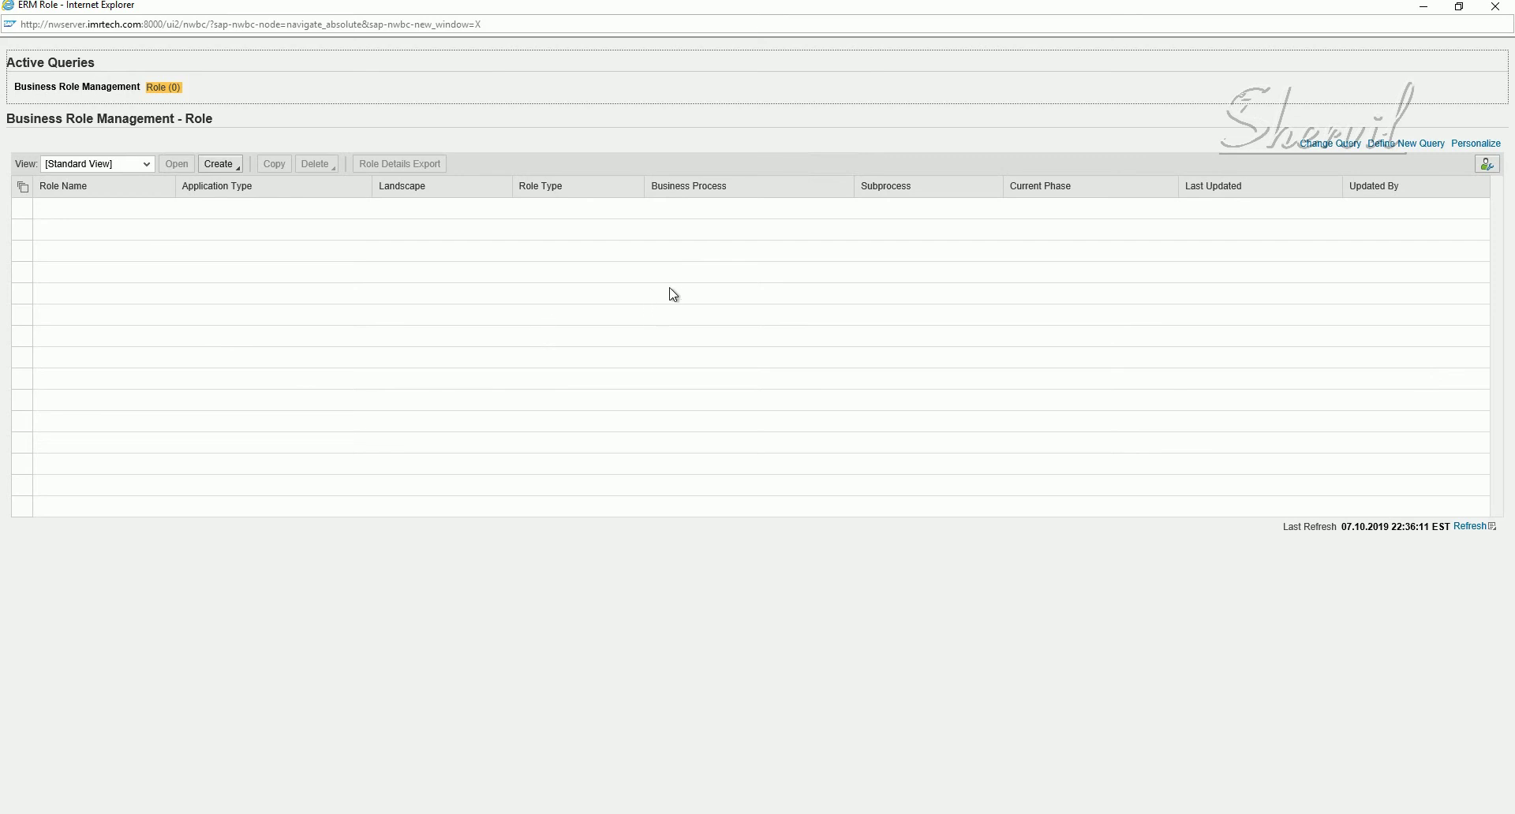
# - Choose Create > Single Role in the Business Role Management window
pyautogui.click(236, 167)
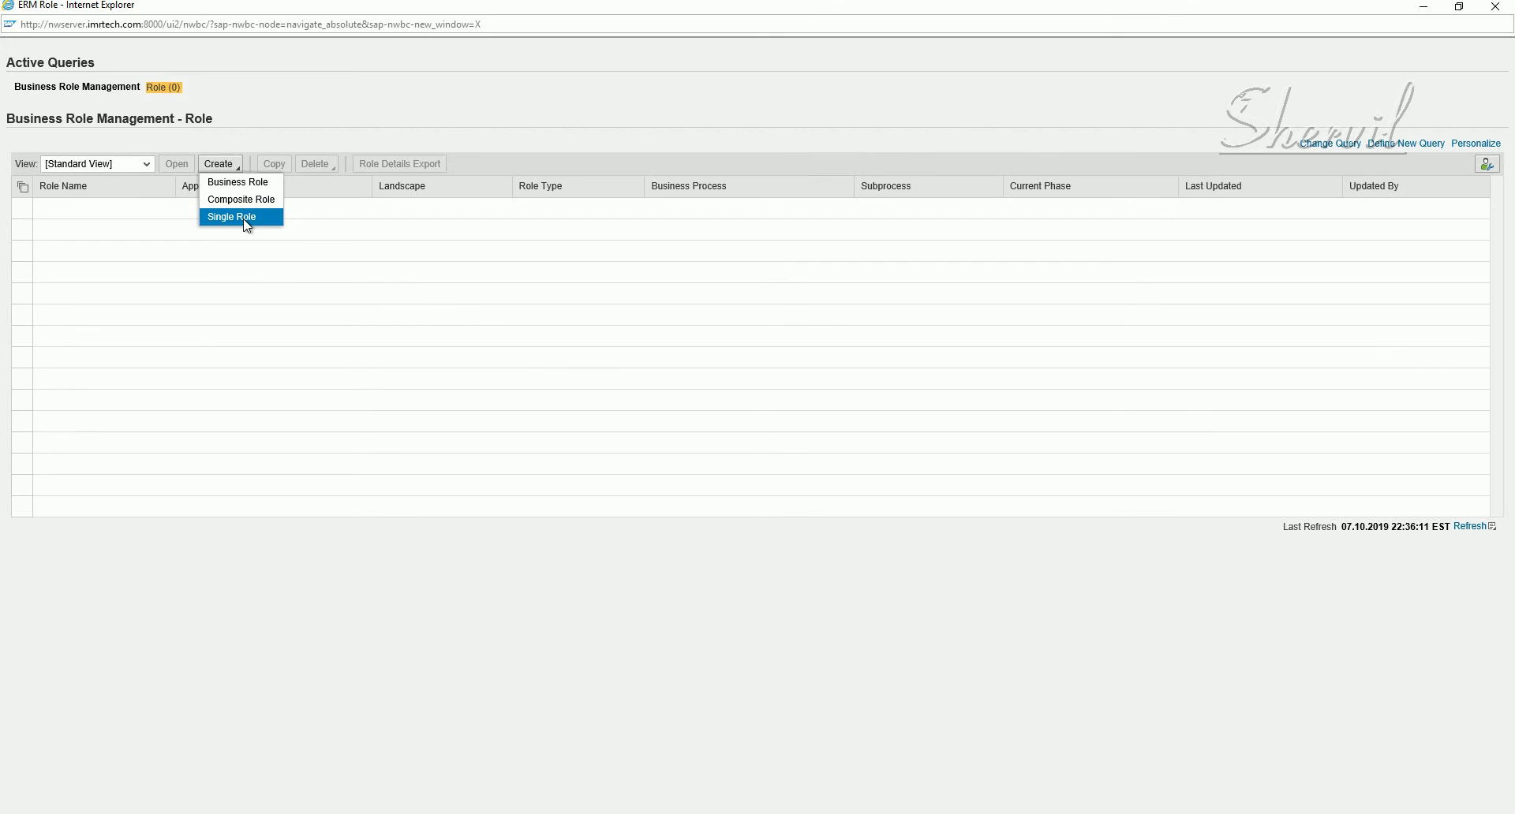
pyautogui.click(247, 224)
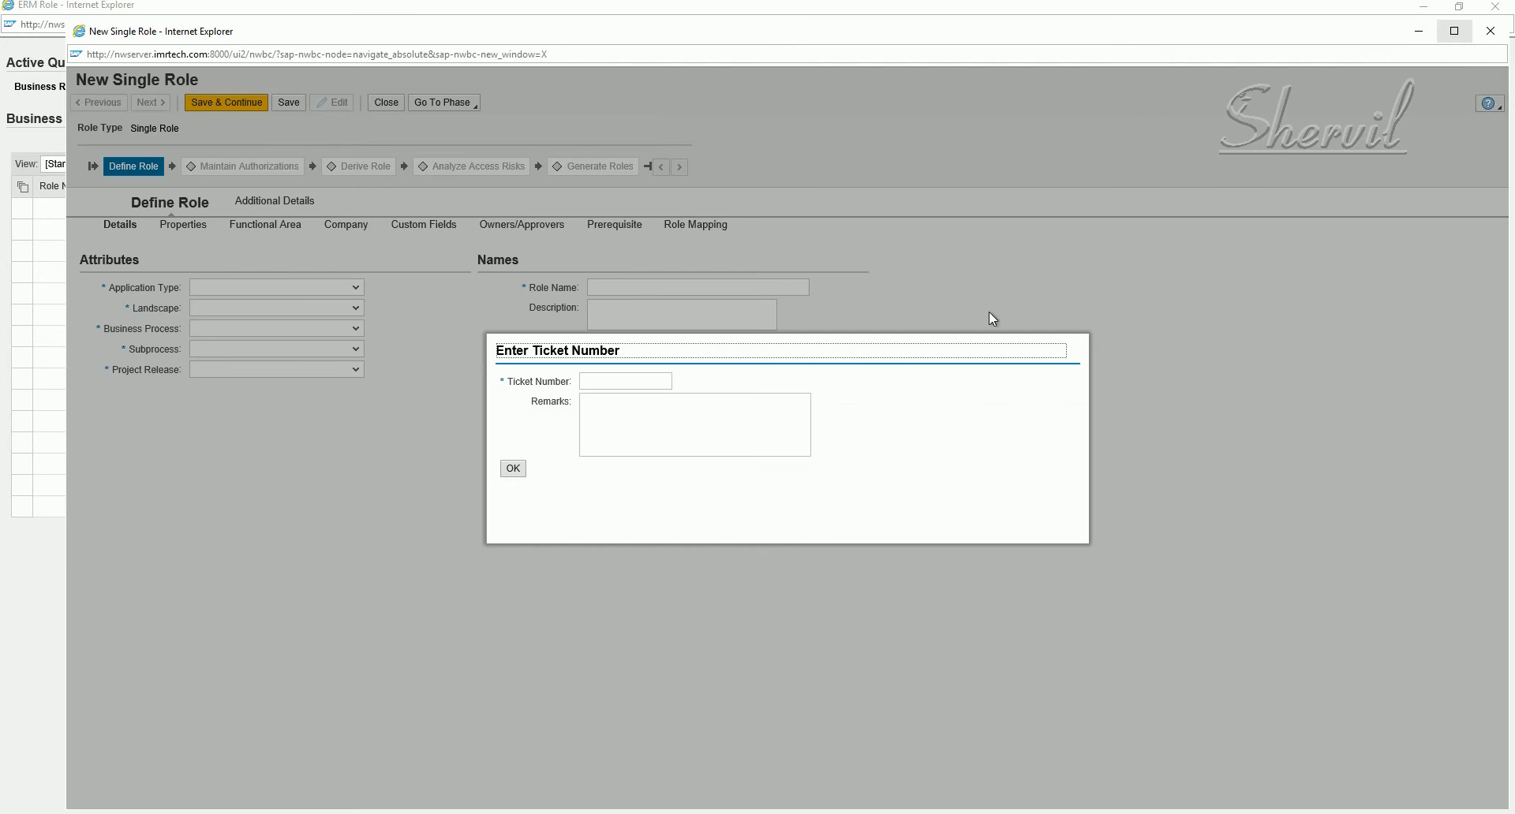
# - Enter ticket number 111 with the remark 'Creating Finance Role' and confirm
pyautogui.click(605, 382)
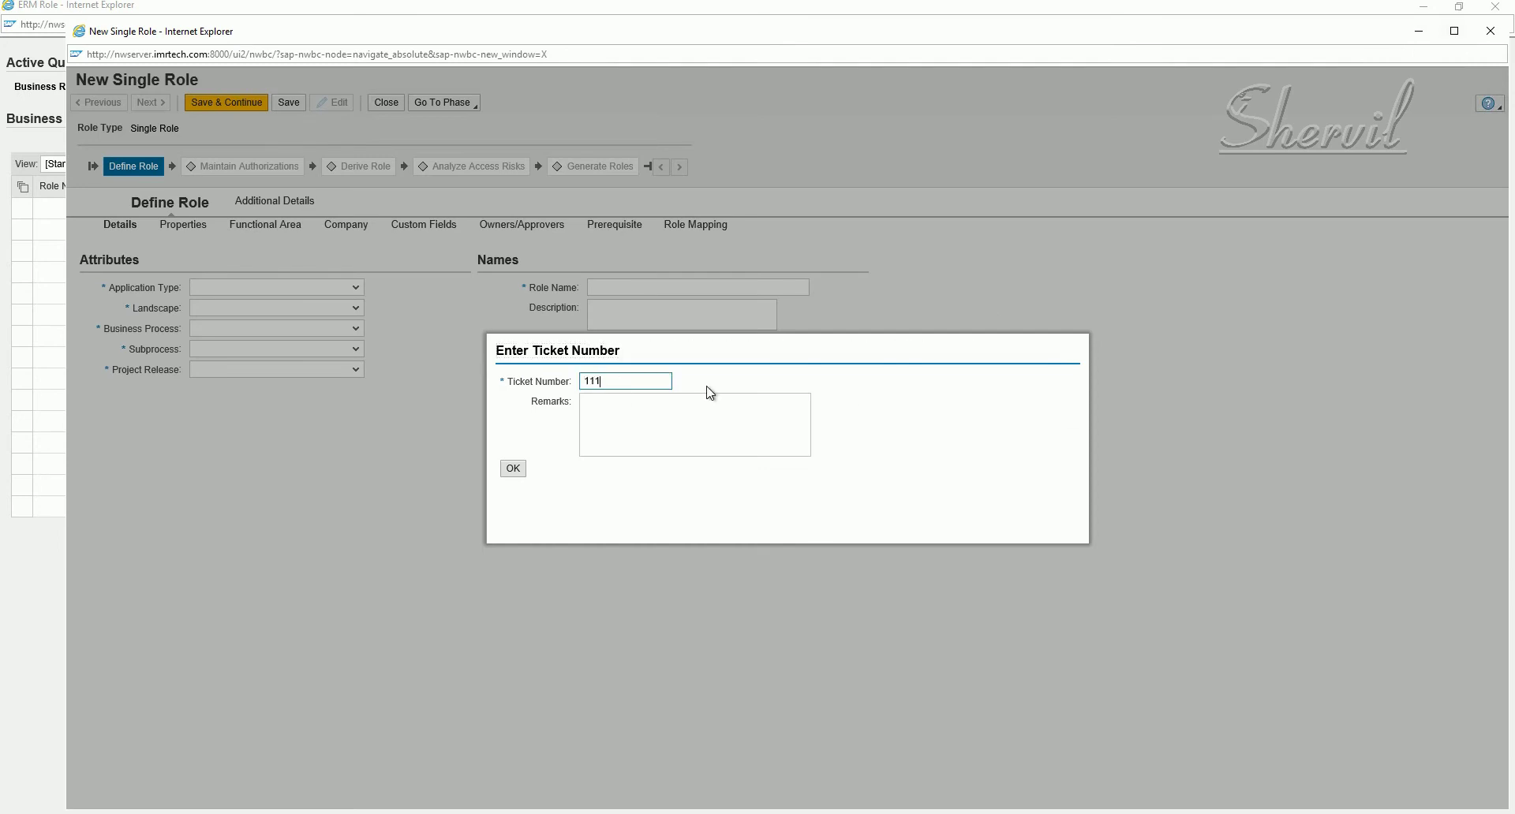
pyautogui.press('Tab')
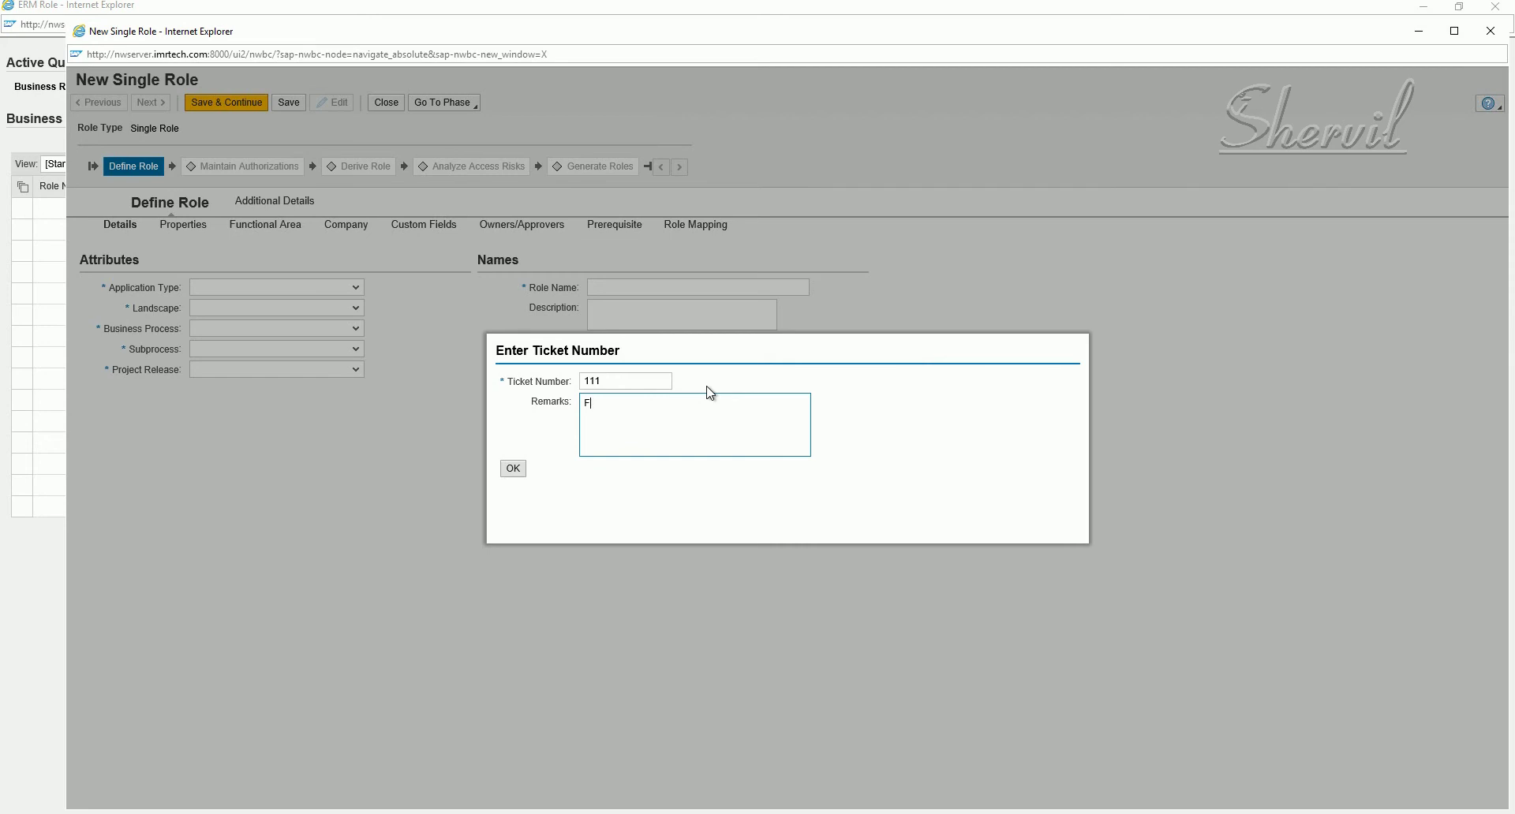
pyautogui.write('ance')
pyautogui.moveTo(584, 404); pyautogui.dragTo(590, 403)
pyautogui.press('Left')
pyautogui.write('Creti')
pyautogui.press('BackSpace')
pyautogui.press('BackSpace')
pyautogui.press('BackSpace')
pyautogui.write('eating')
pyautogui.click(511, 470)
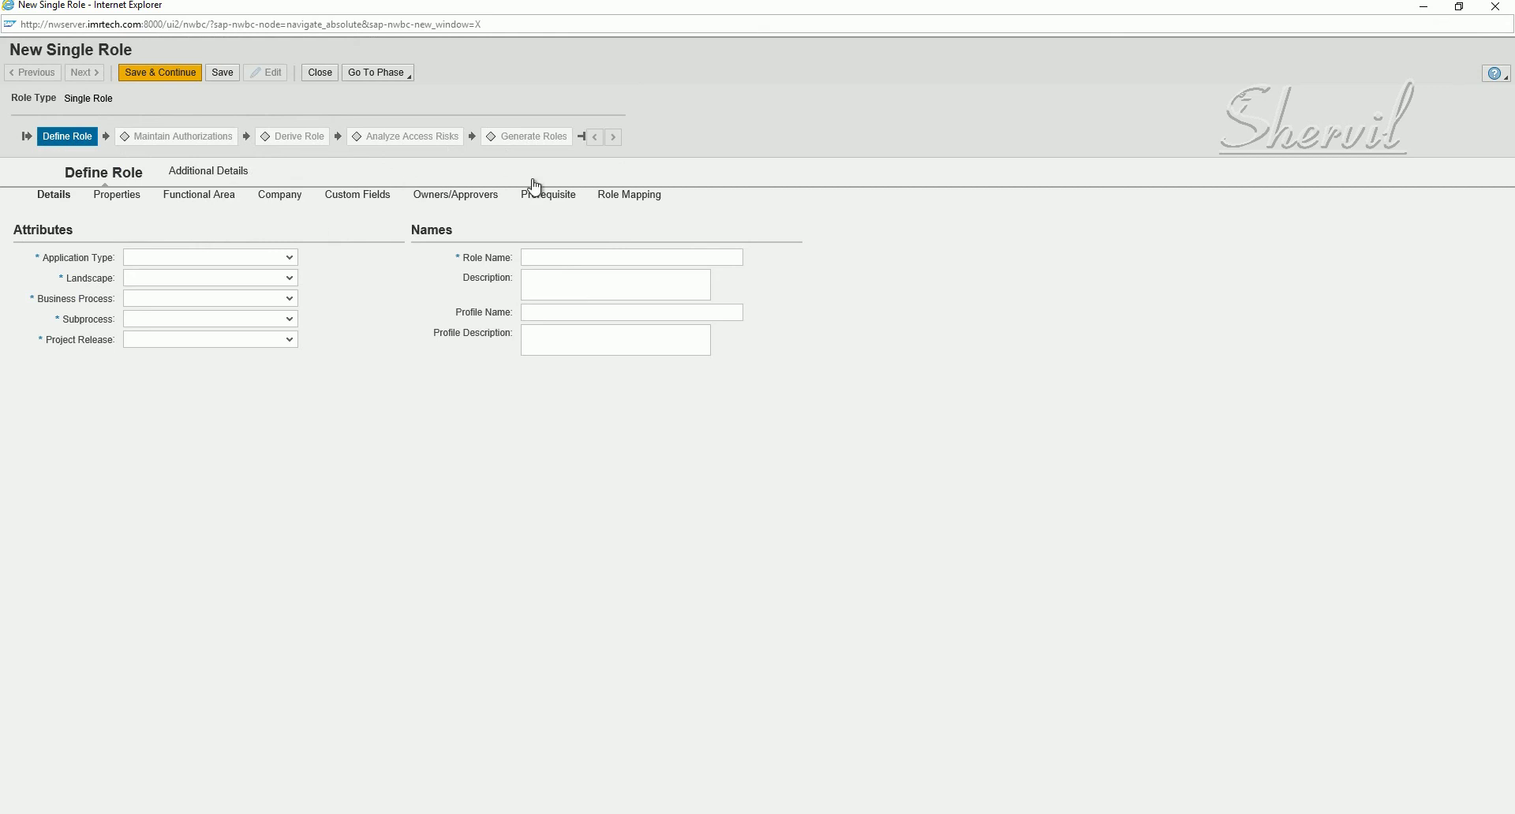
# - Open the Go To Phase dropdown to see the role's phases
pyautogui.click(396, 82)
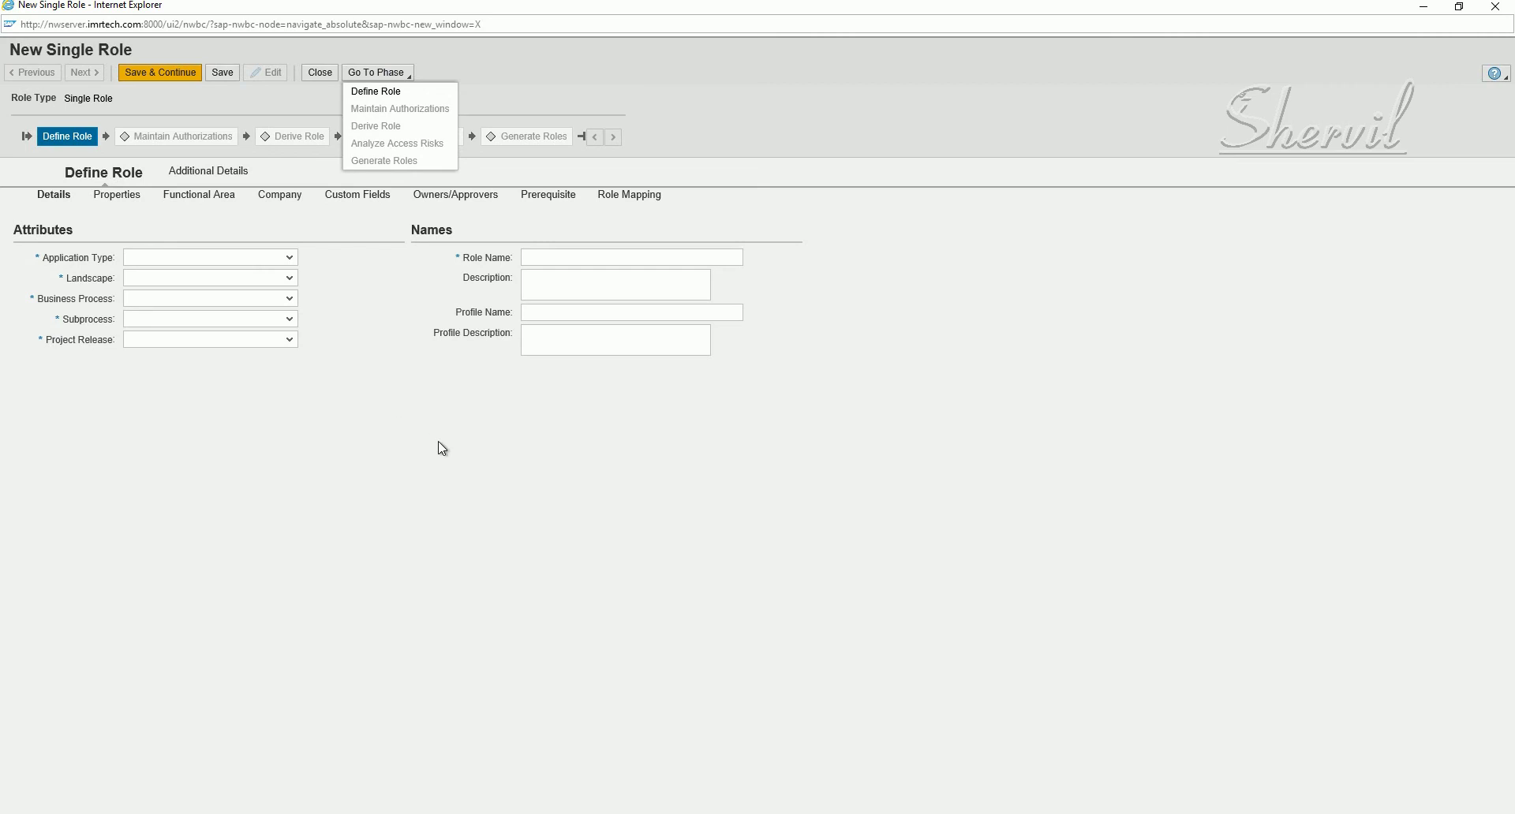
# - Dismiss the Go To Phase dropdown by clicking an empty area of the form
pyautogui.click(485, 416)
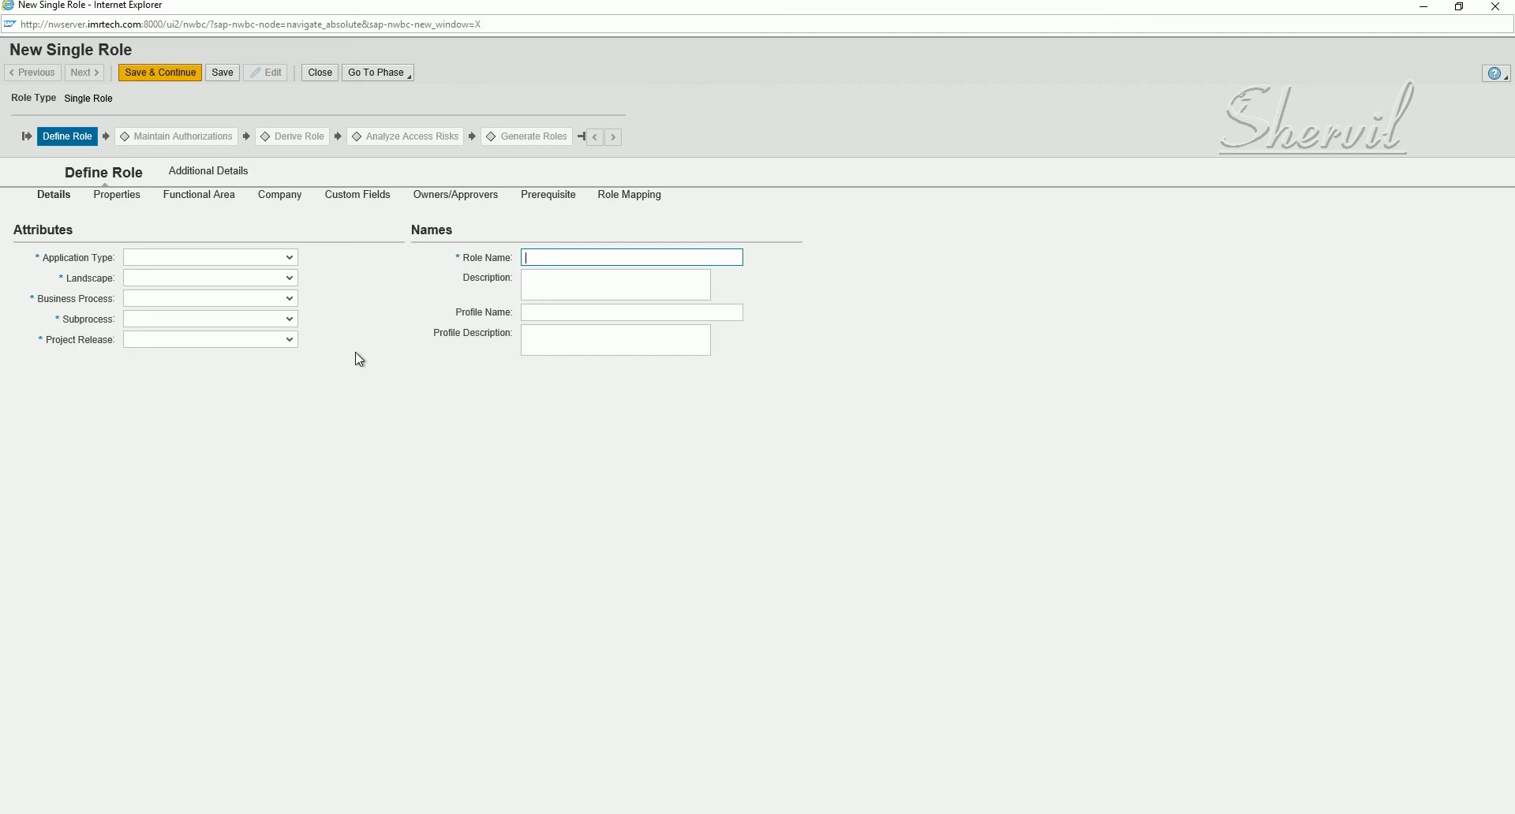
# - Set Application Type to SAP, Landscape to SAP R3 and Business Process to Finance
pyautogui.click(290, 259)
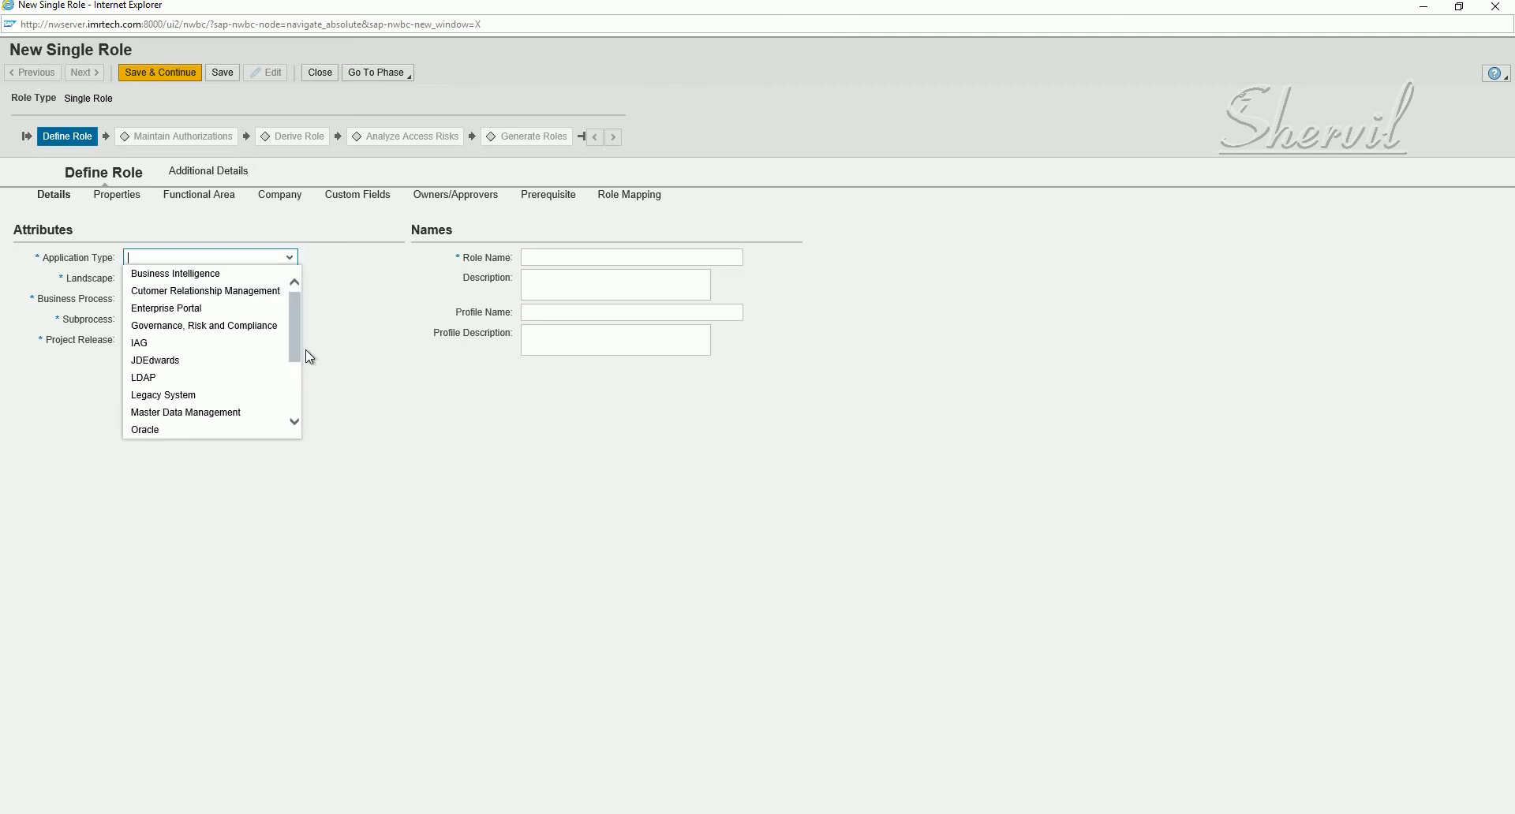
pyautogui.click(292, 375)
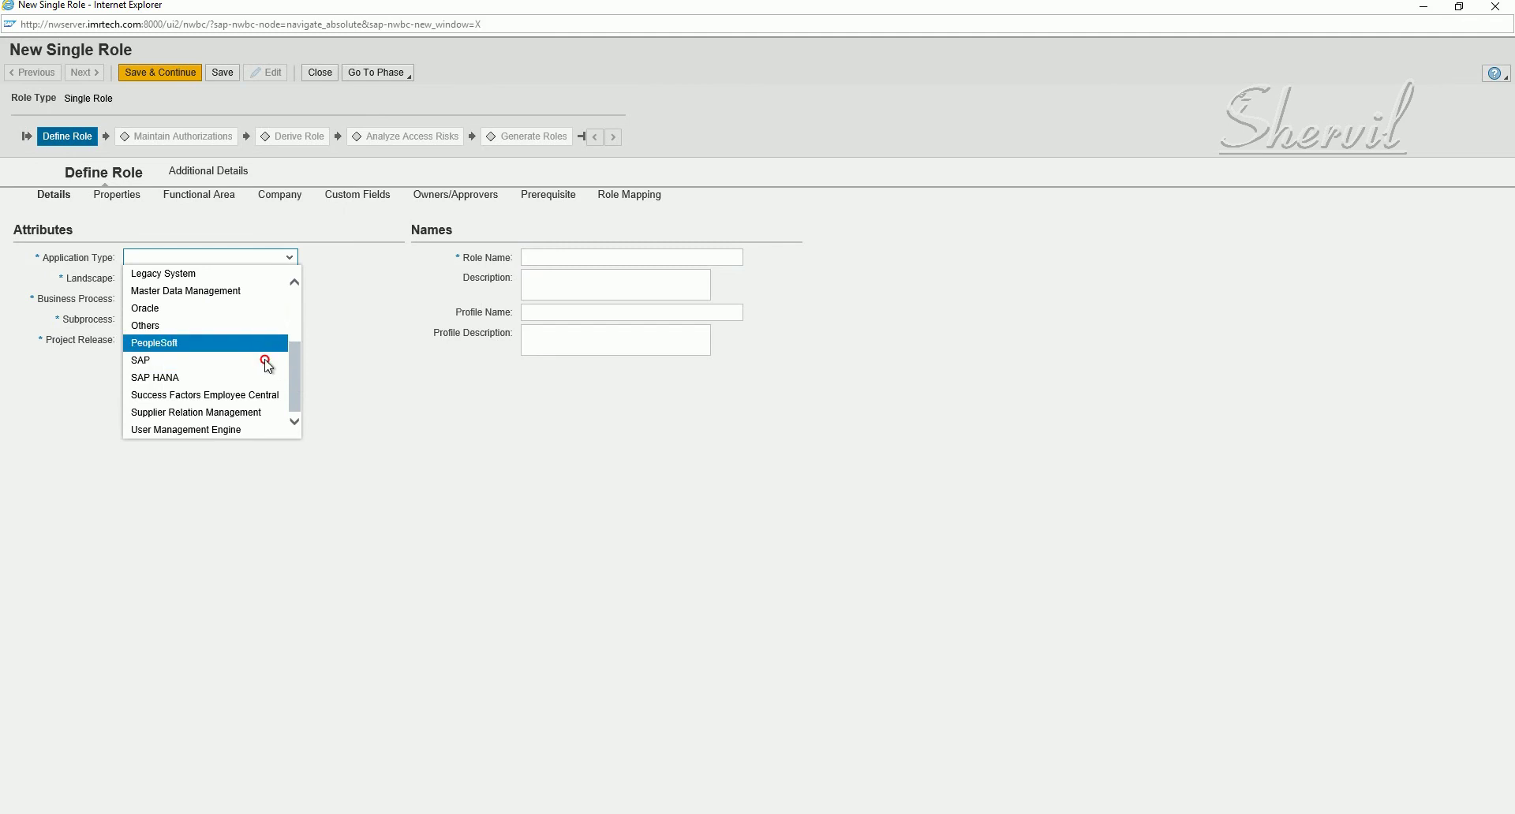
pyautogui.click(267, 361)
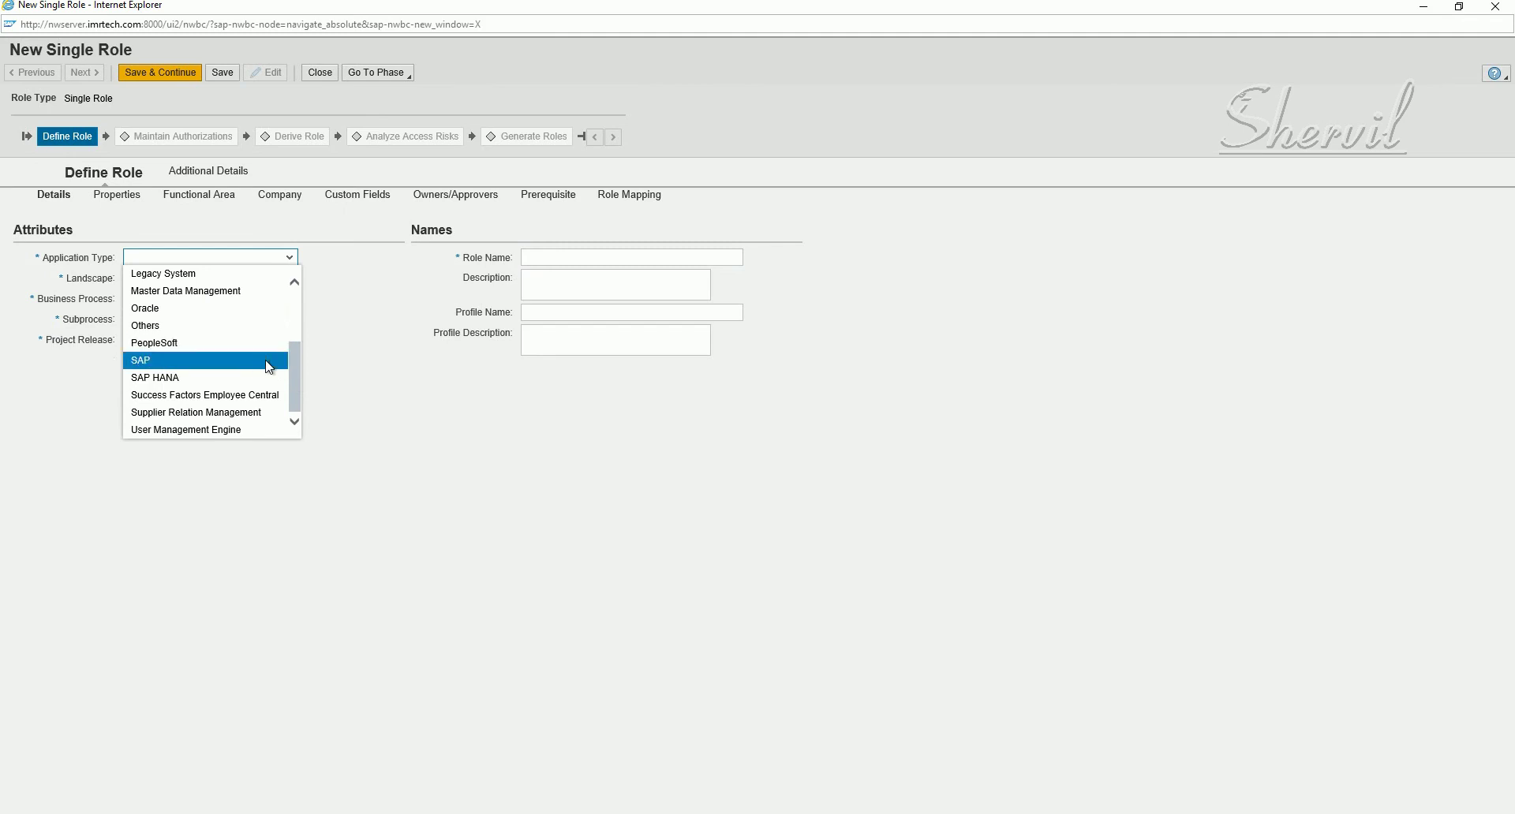
pyautogui.click(154, 363)
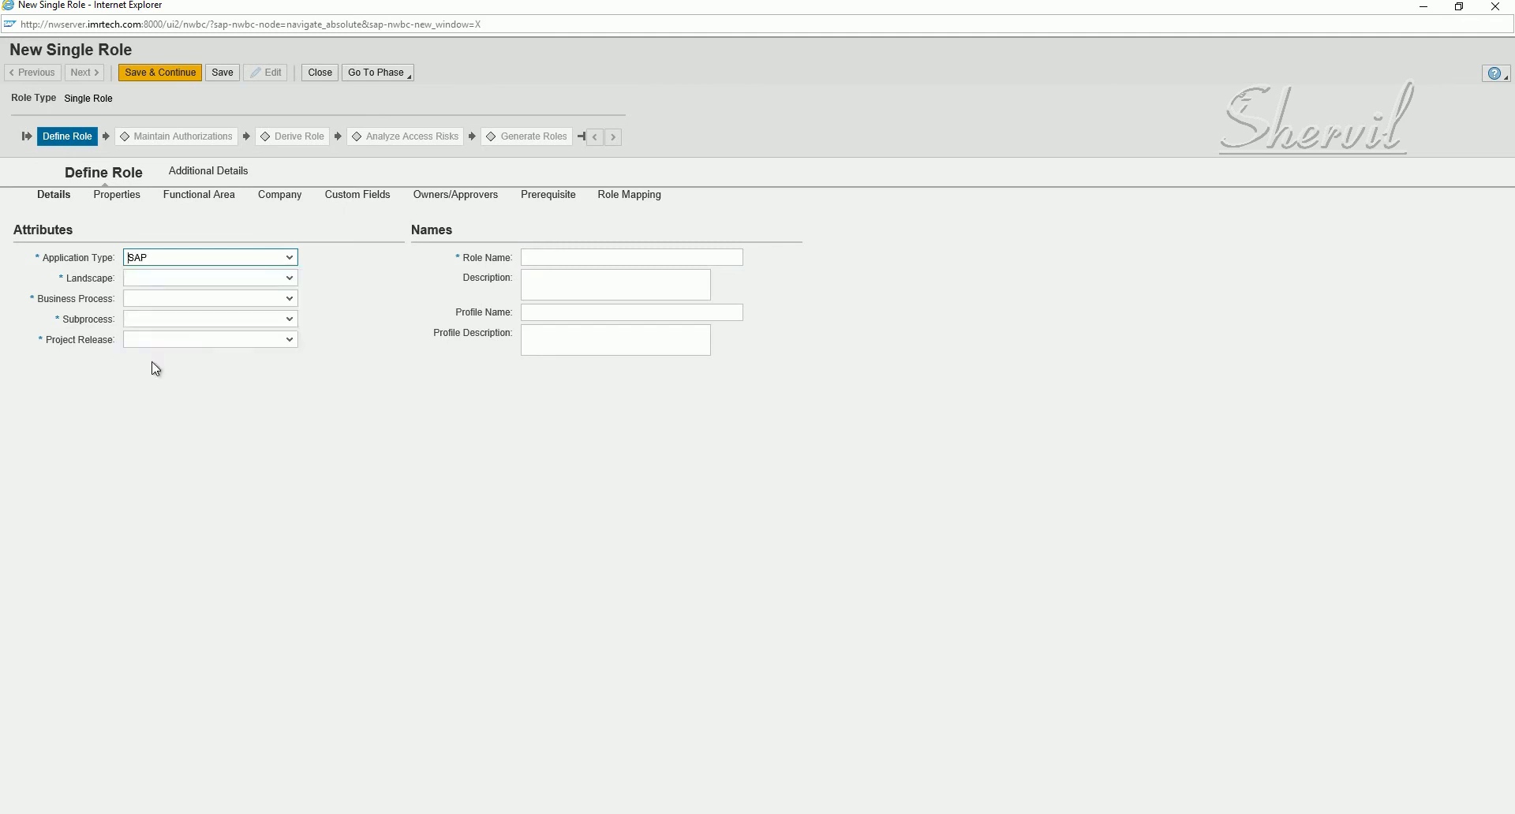
pyautogui.click(290, 279)
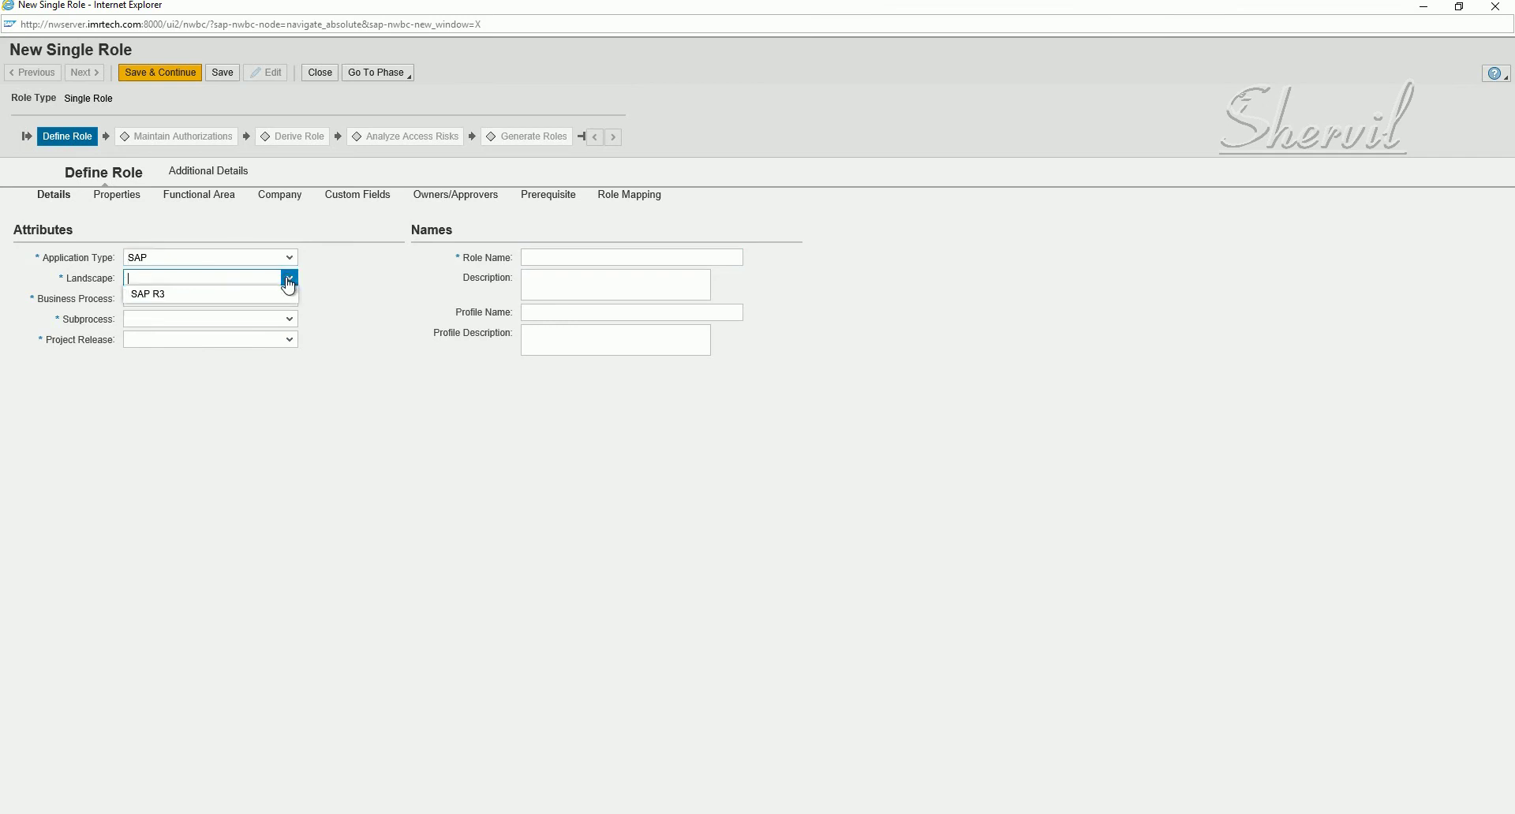
pyautogui.click(164, 304)
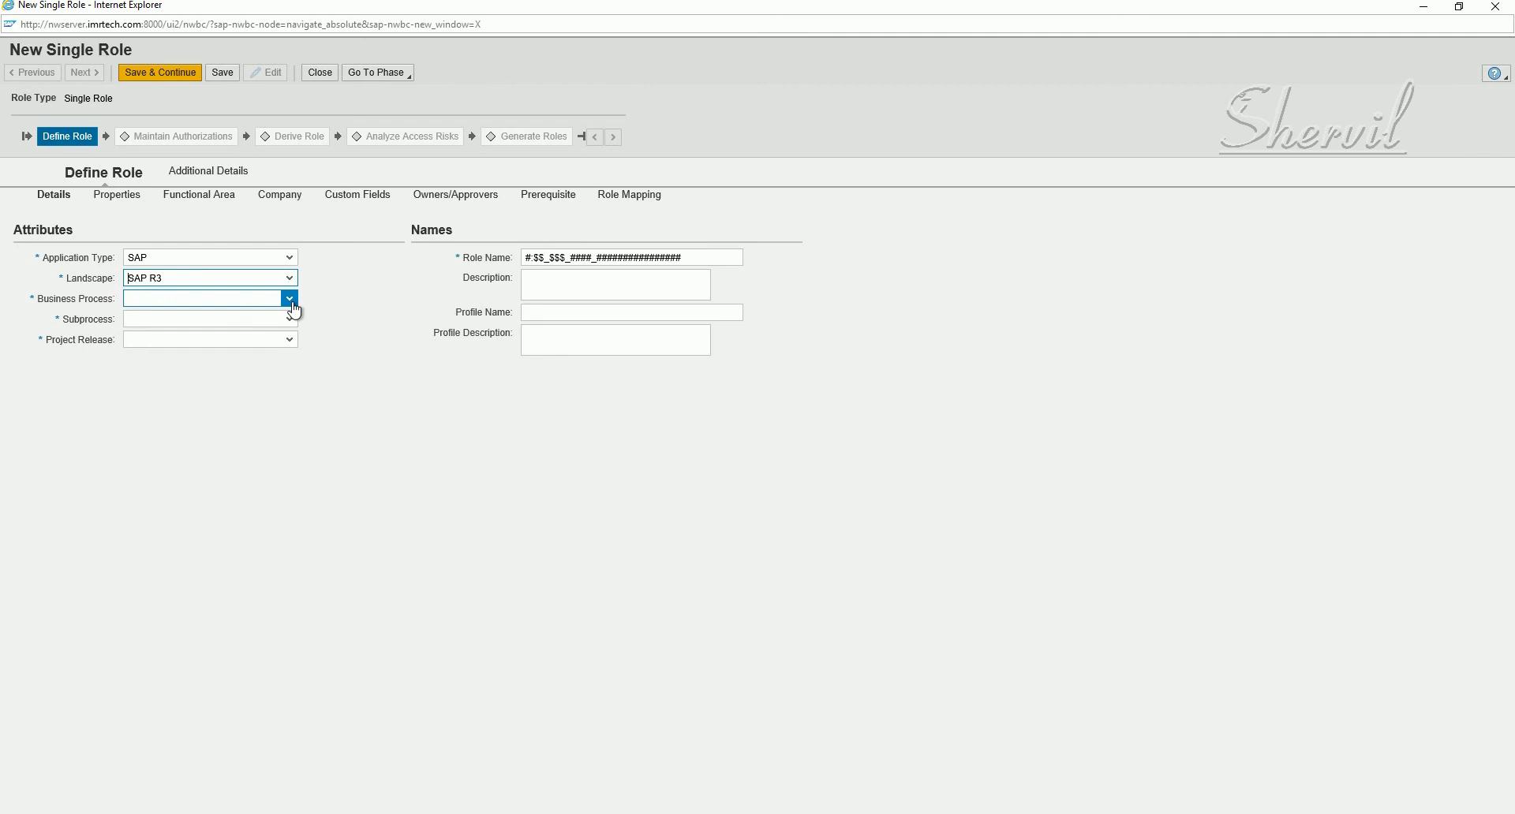
pyautogui.click(291, 303)
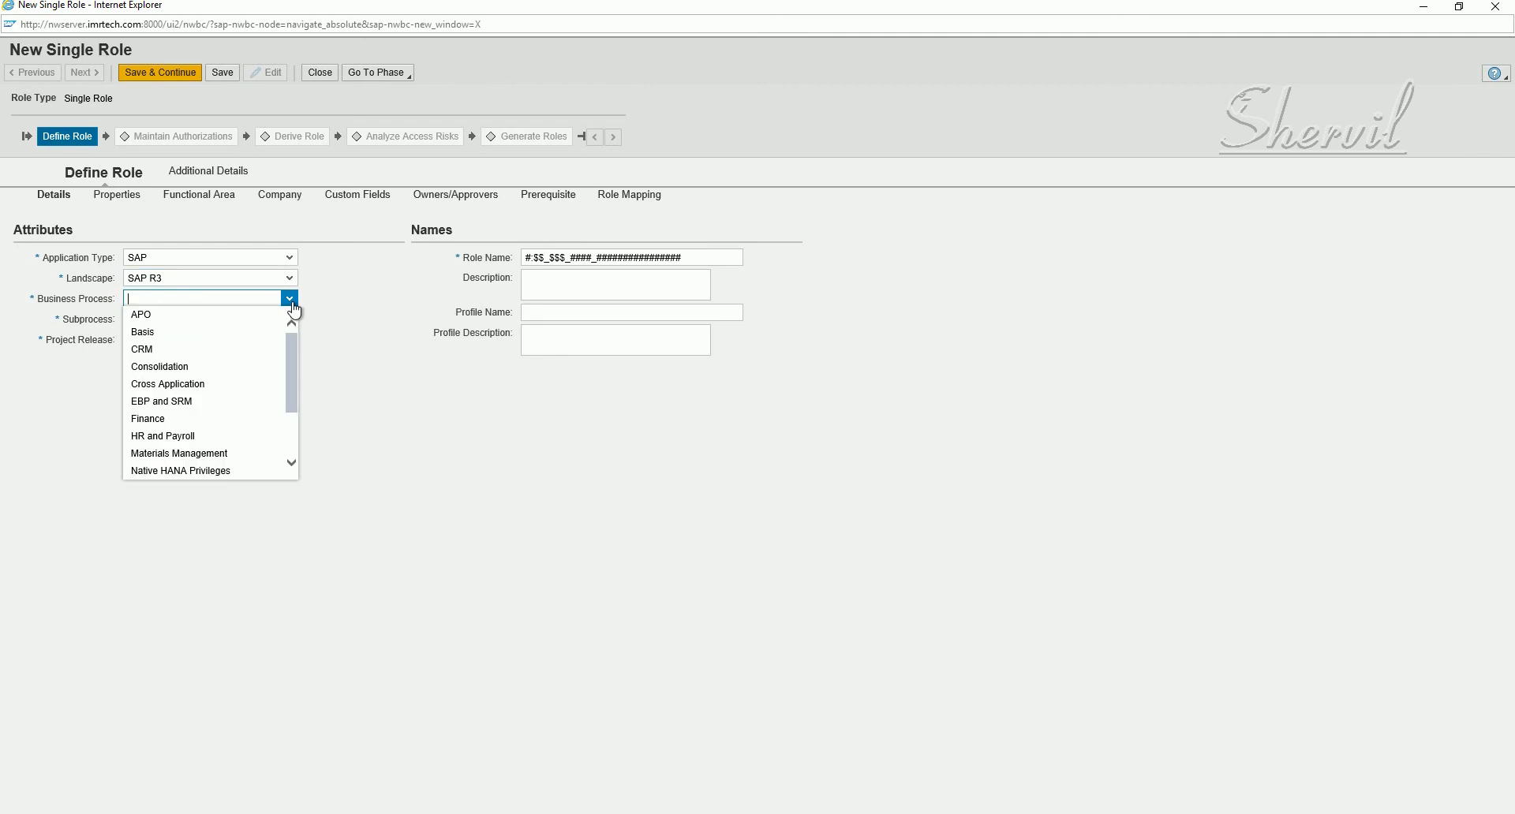
pyautogui.click(204, 425)
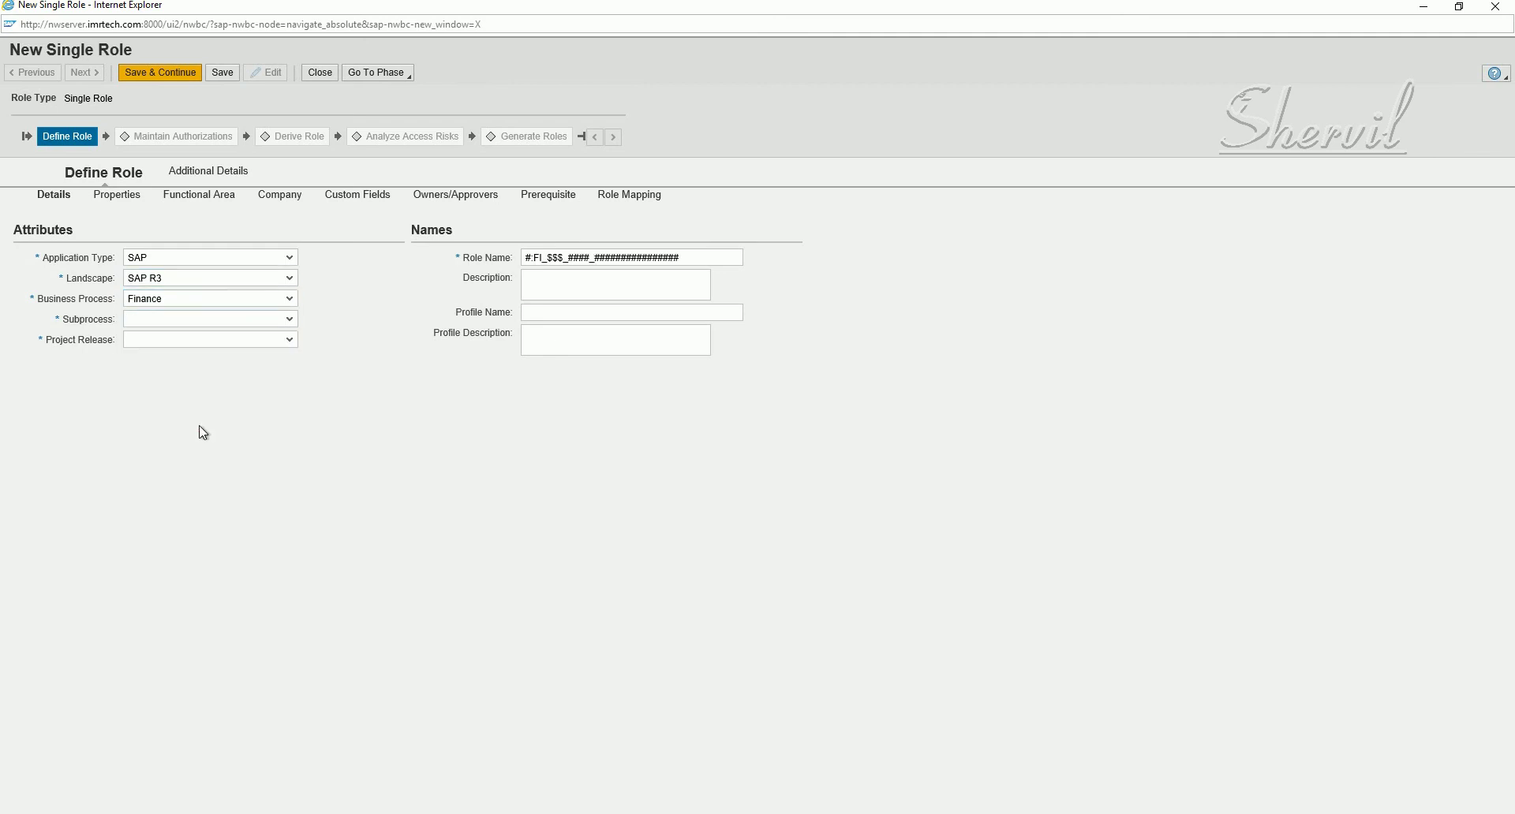
# - Set Subprocess to SP Accounts Payable and Project Release to Project SP
pyautogui.click(291, 323)
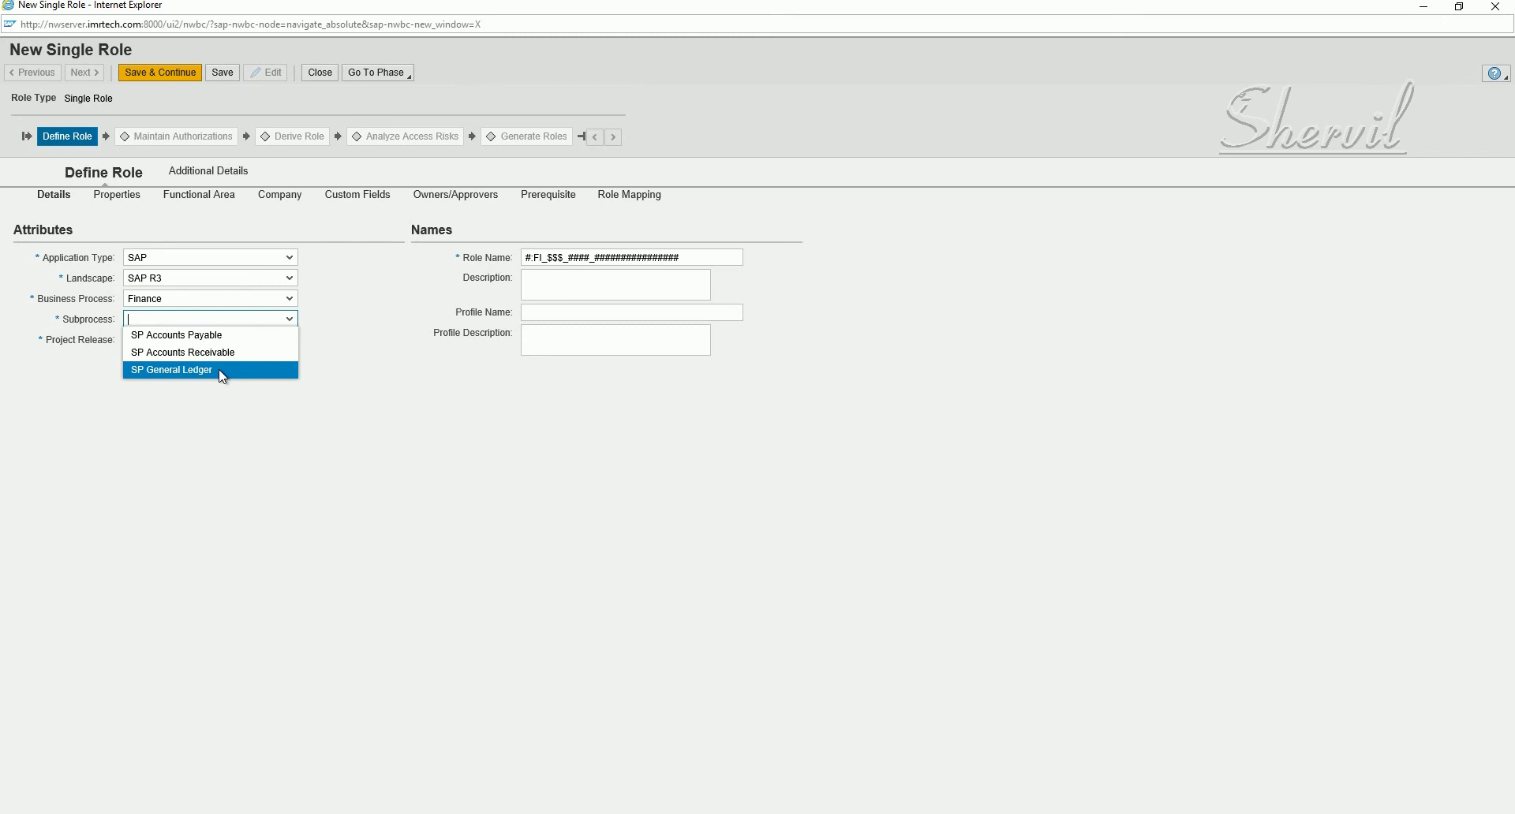
pyautogui.press('Up')
pyautogui.press('Up')
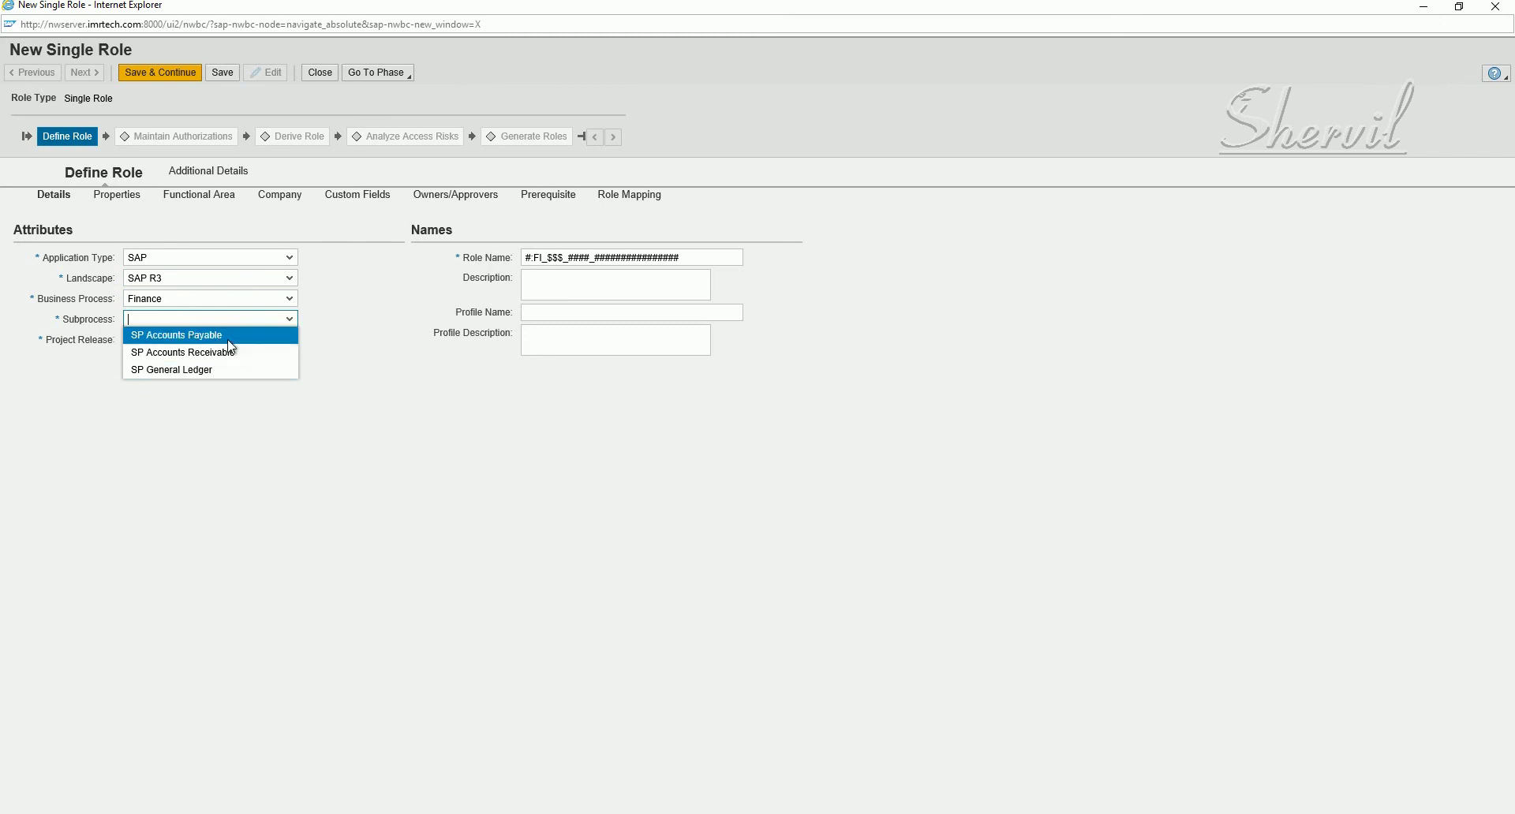
pyautogui.press('Return')
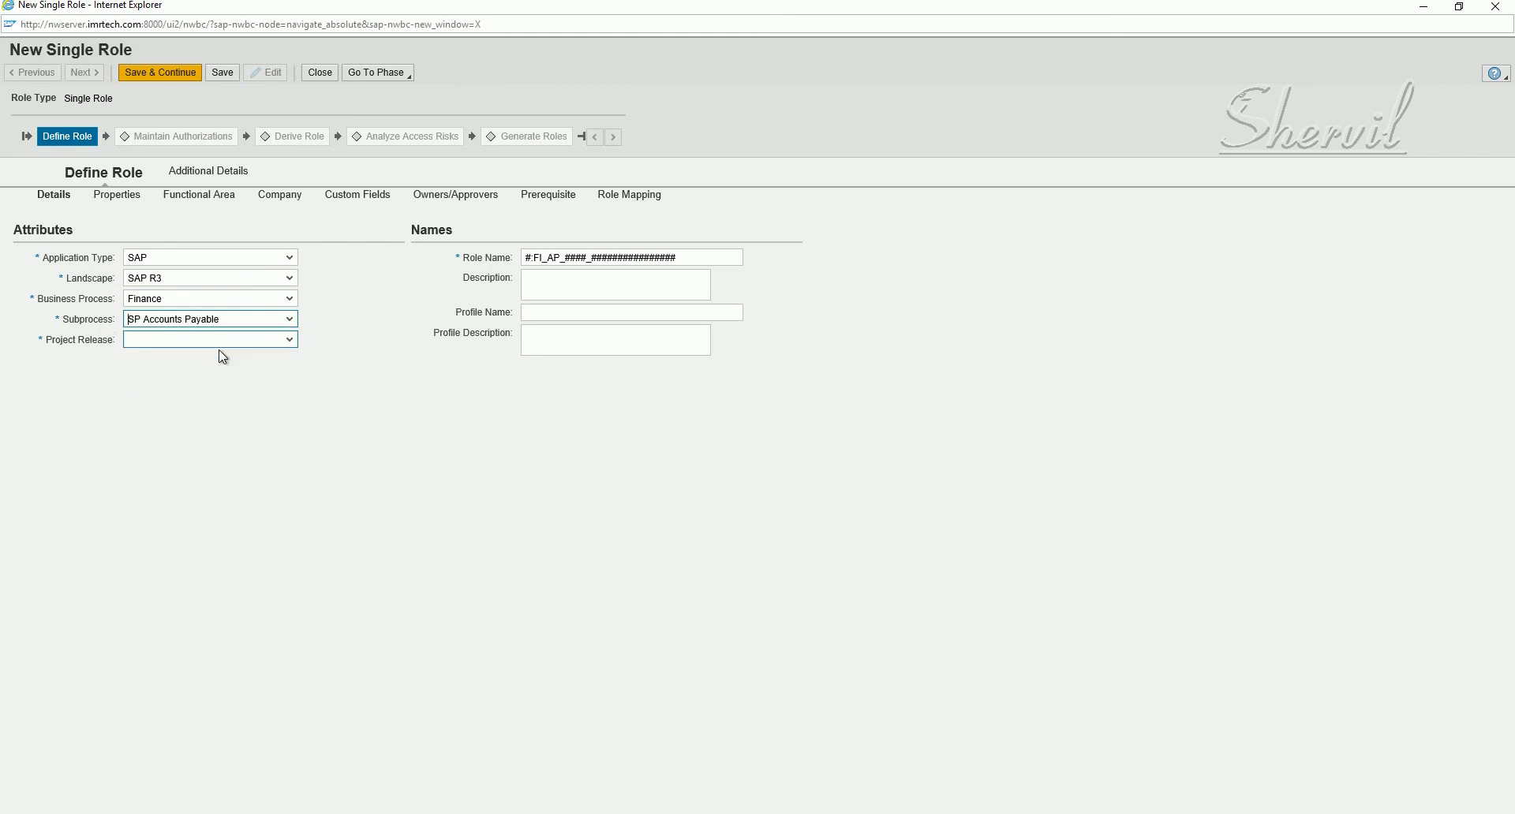
pyautogui.click(290, 347)
pyautogui.click(289, 350)
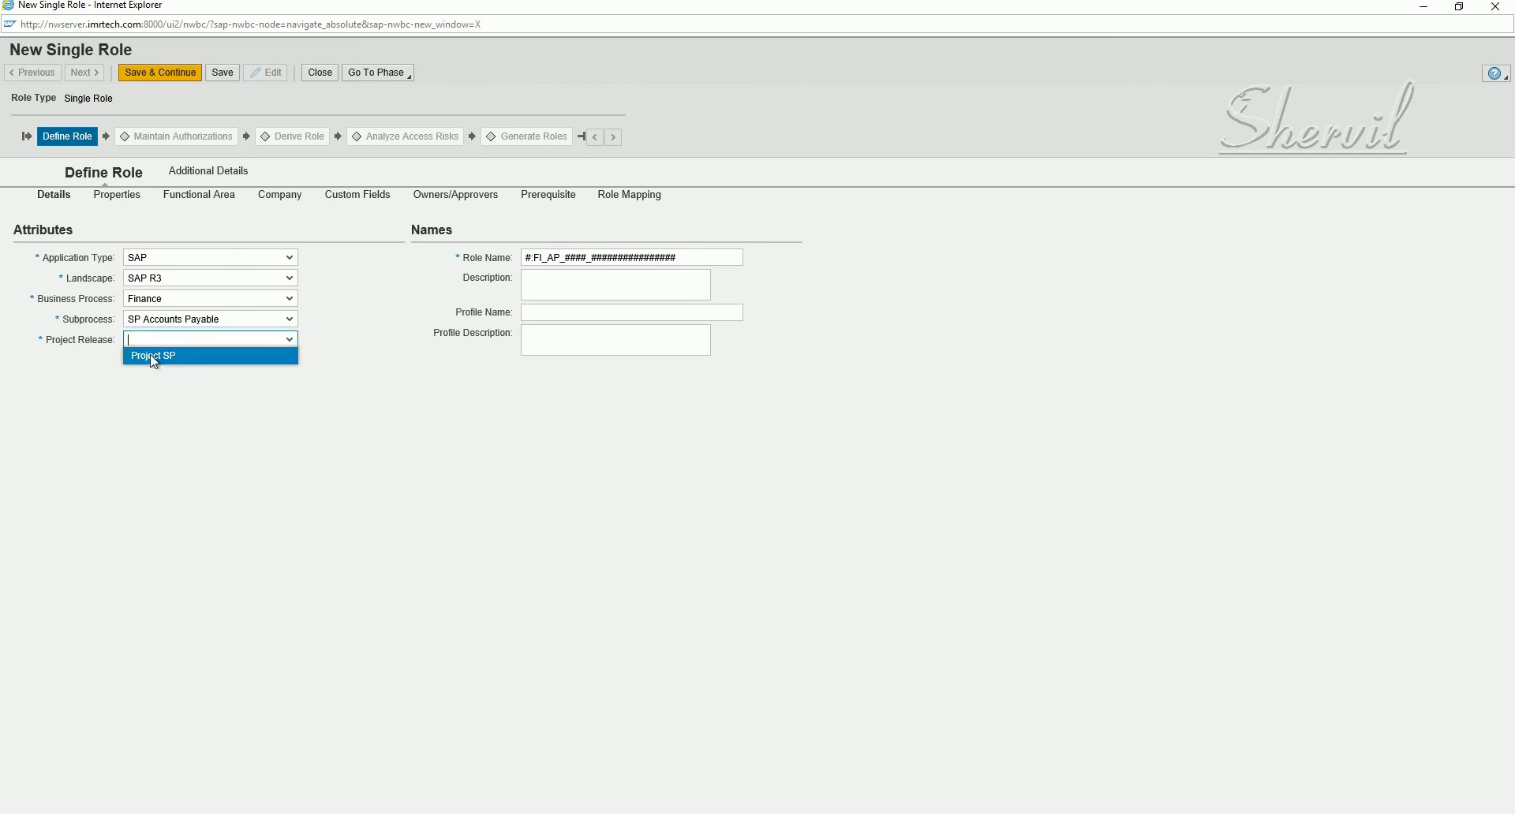
pyautogui.click(158, 349)
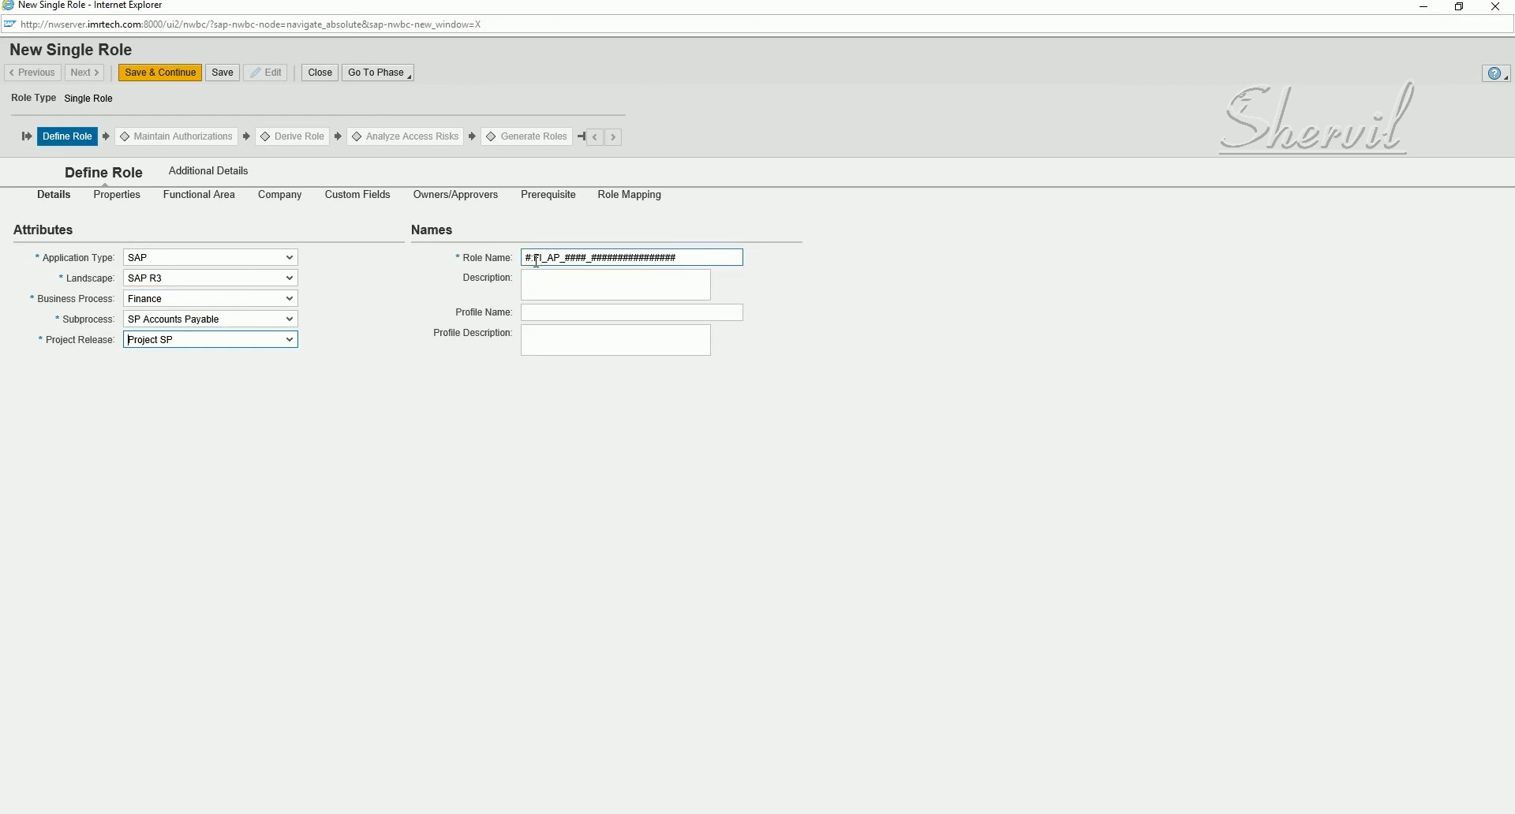
# - Replace the role name's leading # placeholder with the P: prefix
pyautogui.moveTo(533, 258); pyautogui.dragTo(559, 258)
pyautogui.click(544, 291)
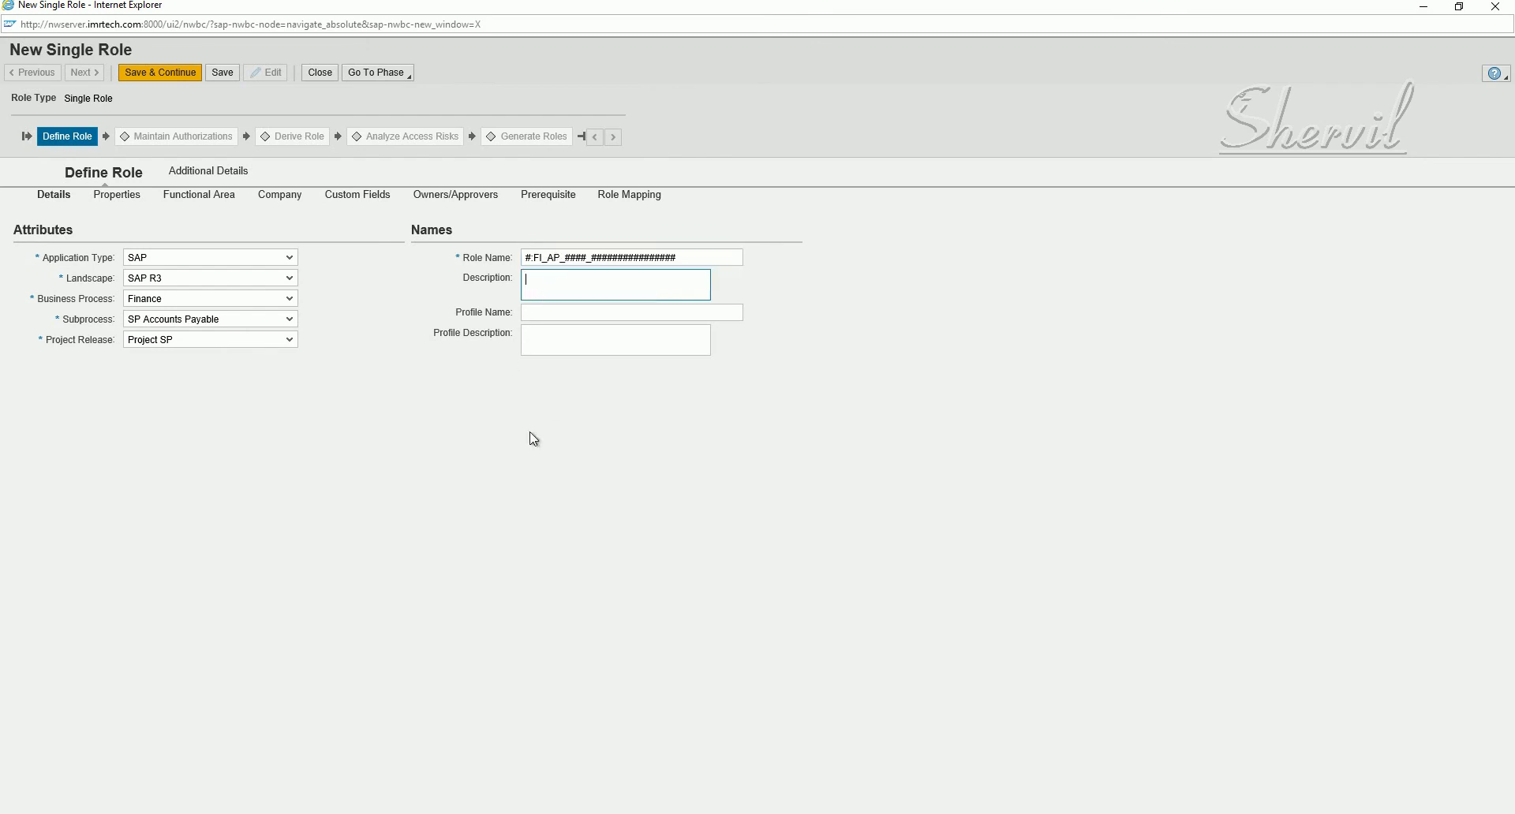
pyautogui.click(530, 262)
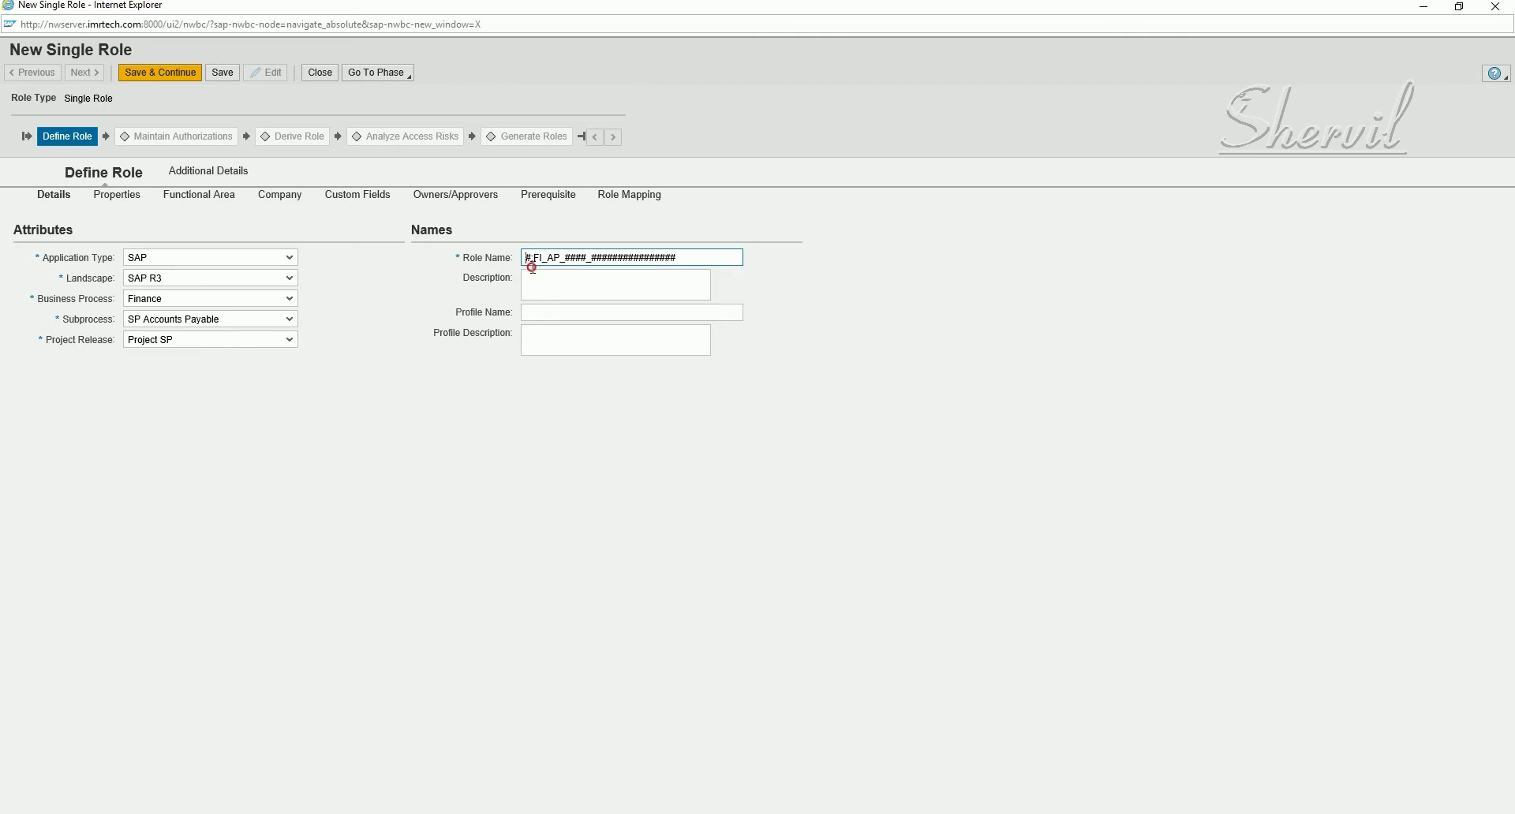
pyautogui.hotkey('shift', 'Left')
pyautogui.write('P')
pyautogui.write(':')
pyautogui.click(570, 289)
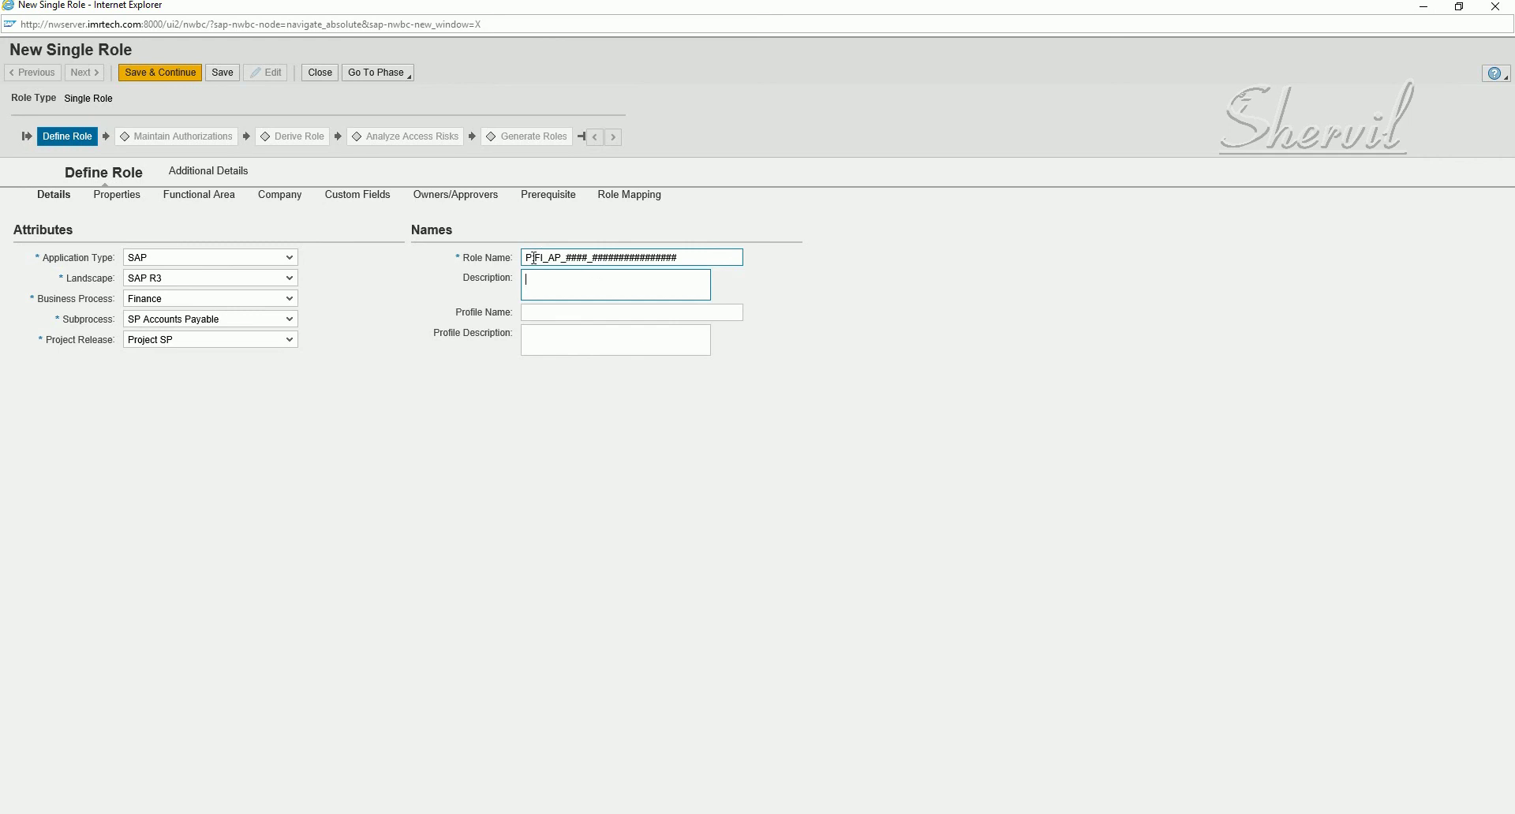
pyautogui.moveTo(534, 258); pyautogui.dragTo(524, 258)
pyautogui.write('D')
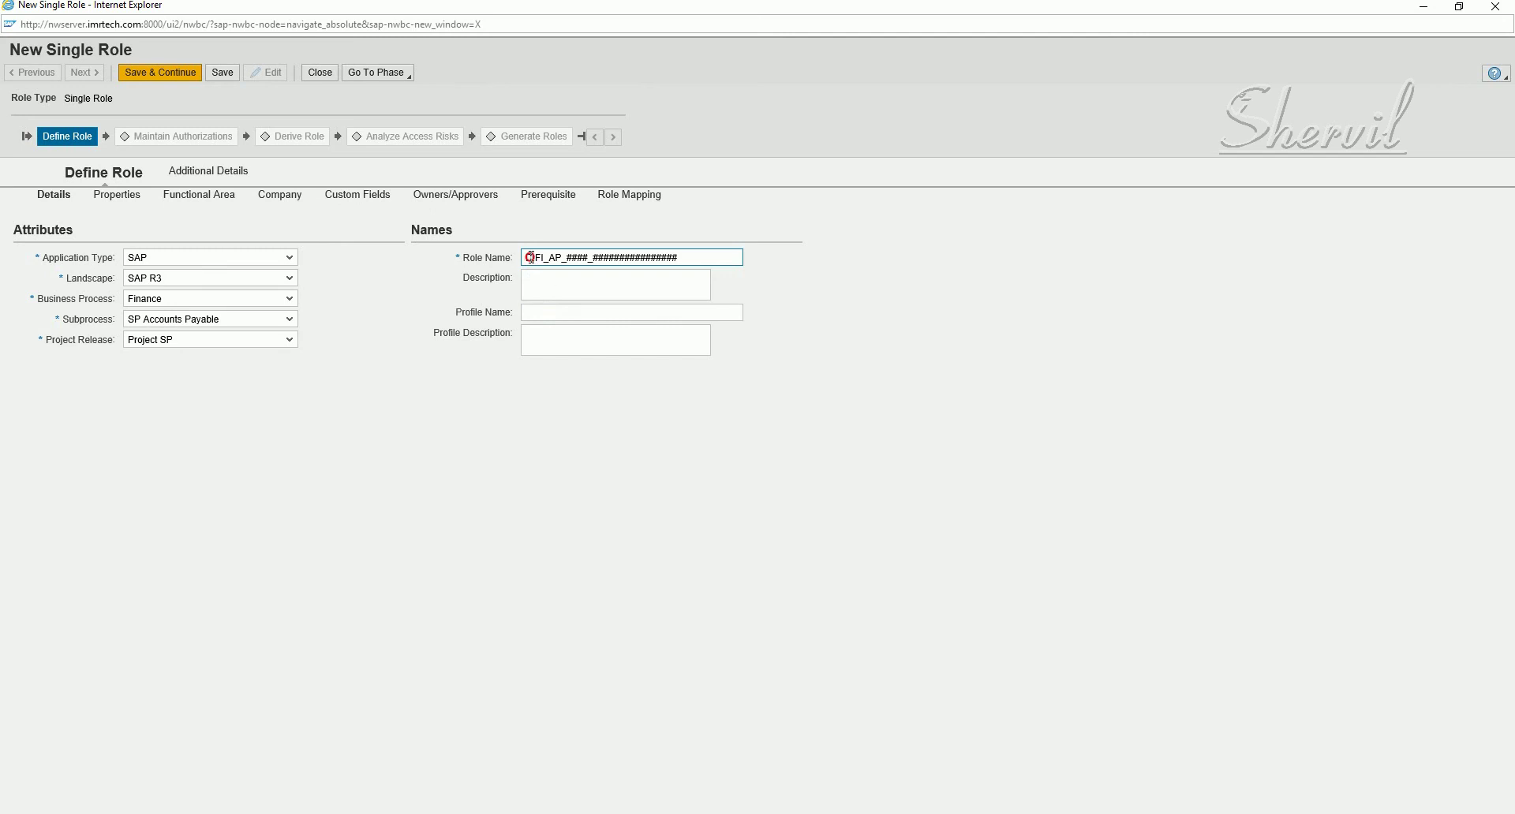
pyautogui.hotkey('shift', 'Left')
pyautogui.write('P')
pyautogui.moveTo(529, 261); pyautogui.dragTo(525, 261)
pyautogui.click(535, 265)
pyautogui.click(532, 264)
pyautogui.moveTo(533, 266); pyautogui.dragTo(534, 270)
pyautogui.click(564, 288)
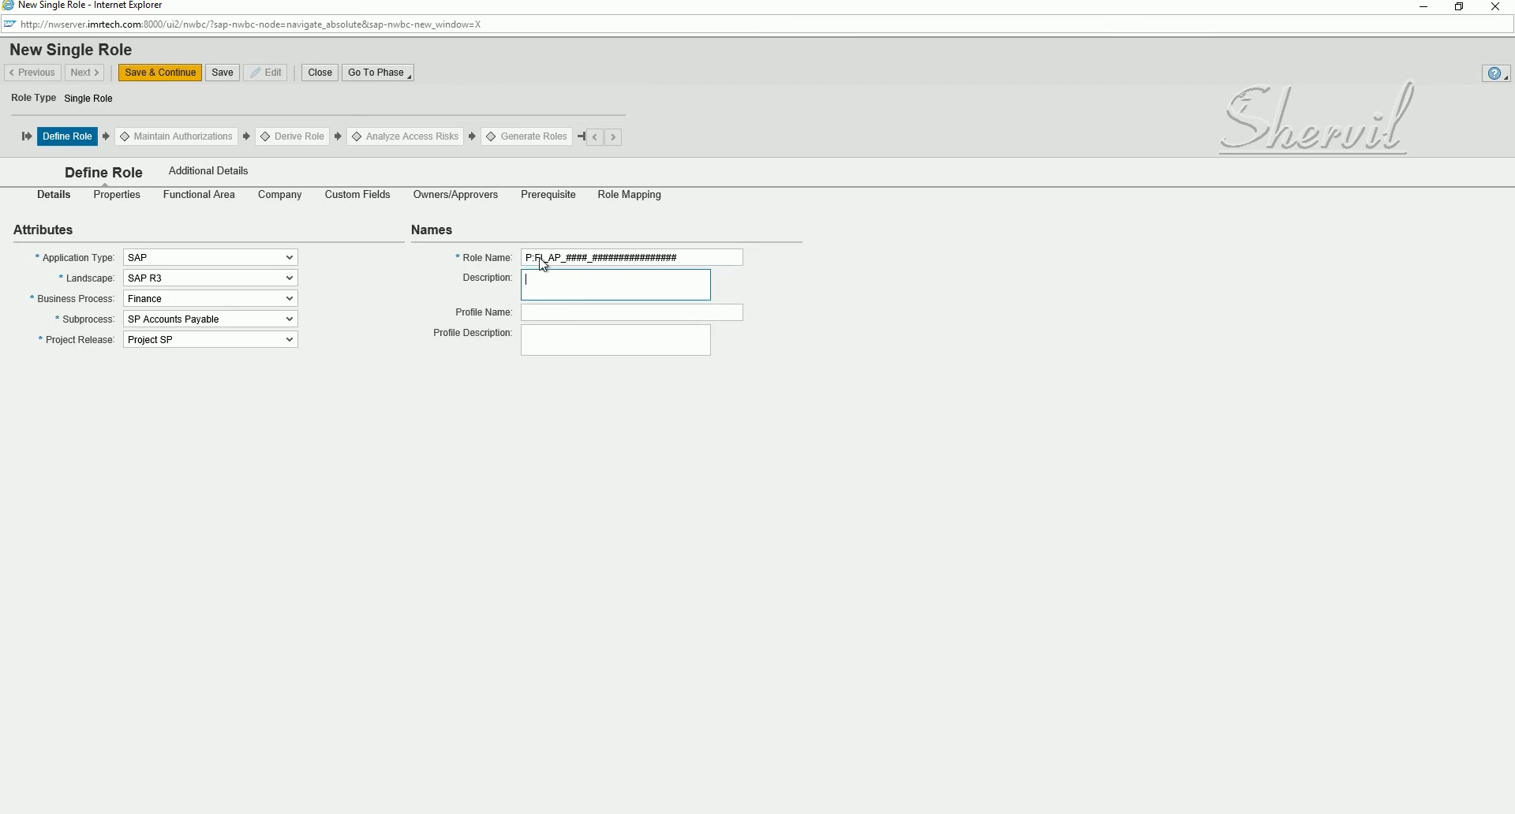
pyautogui.moveTo(533, 258); pyautogui.dragTo(543, 258)
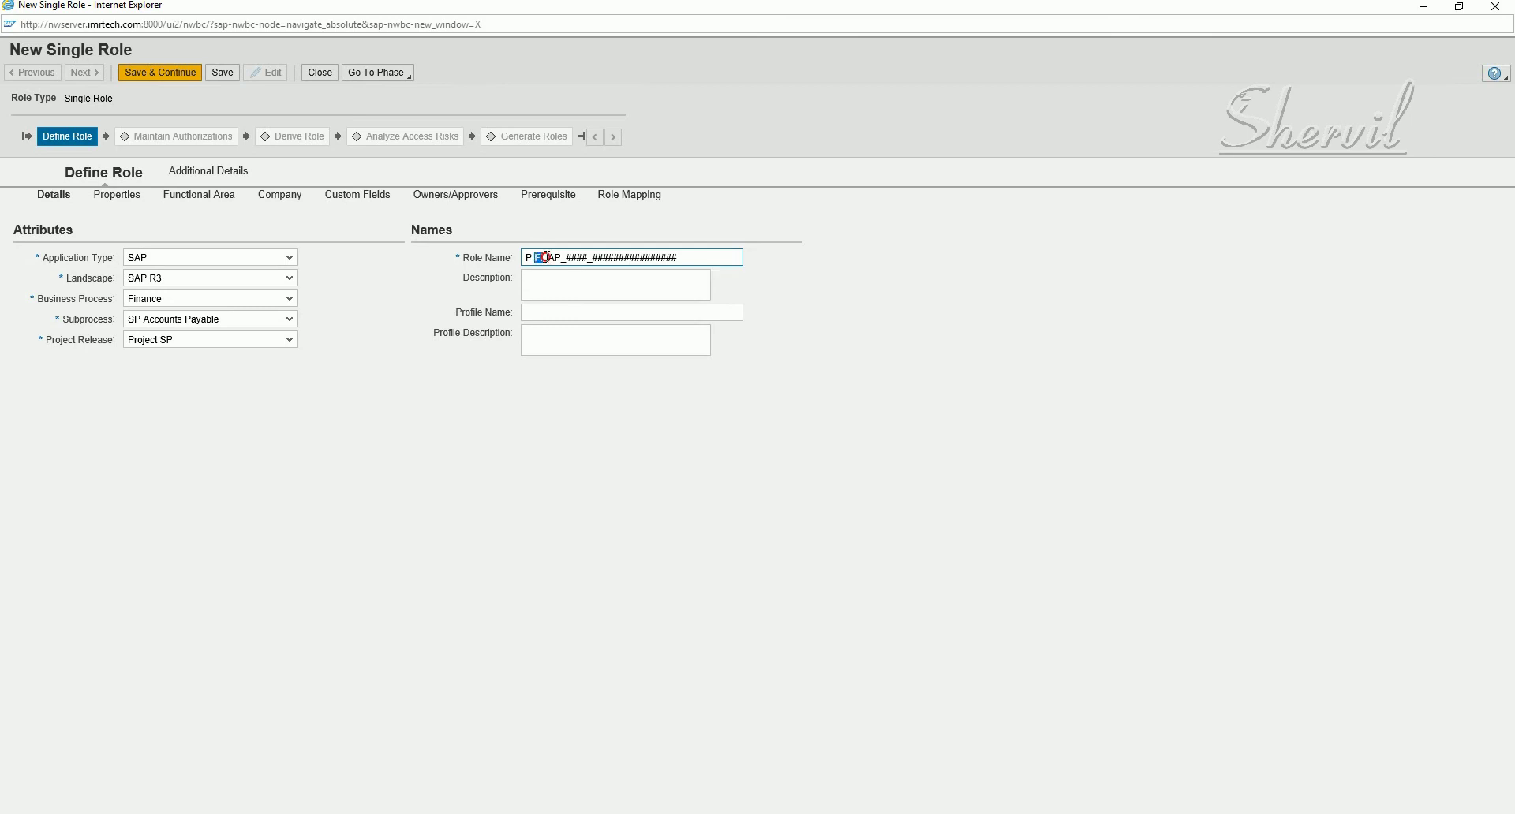
pyautogui.click(621, 314)
pyautogui.click(553, 260)
pyautogui.moveTo(546, 259); pyautogui.dragTo(544, 259)
# - Replace the #### placeholder in the role name with 0000
pyautogui.moveTo(699, 257); pyautogui.dragTo(504, 271)
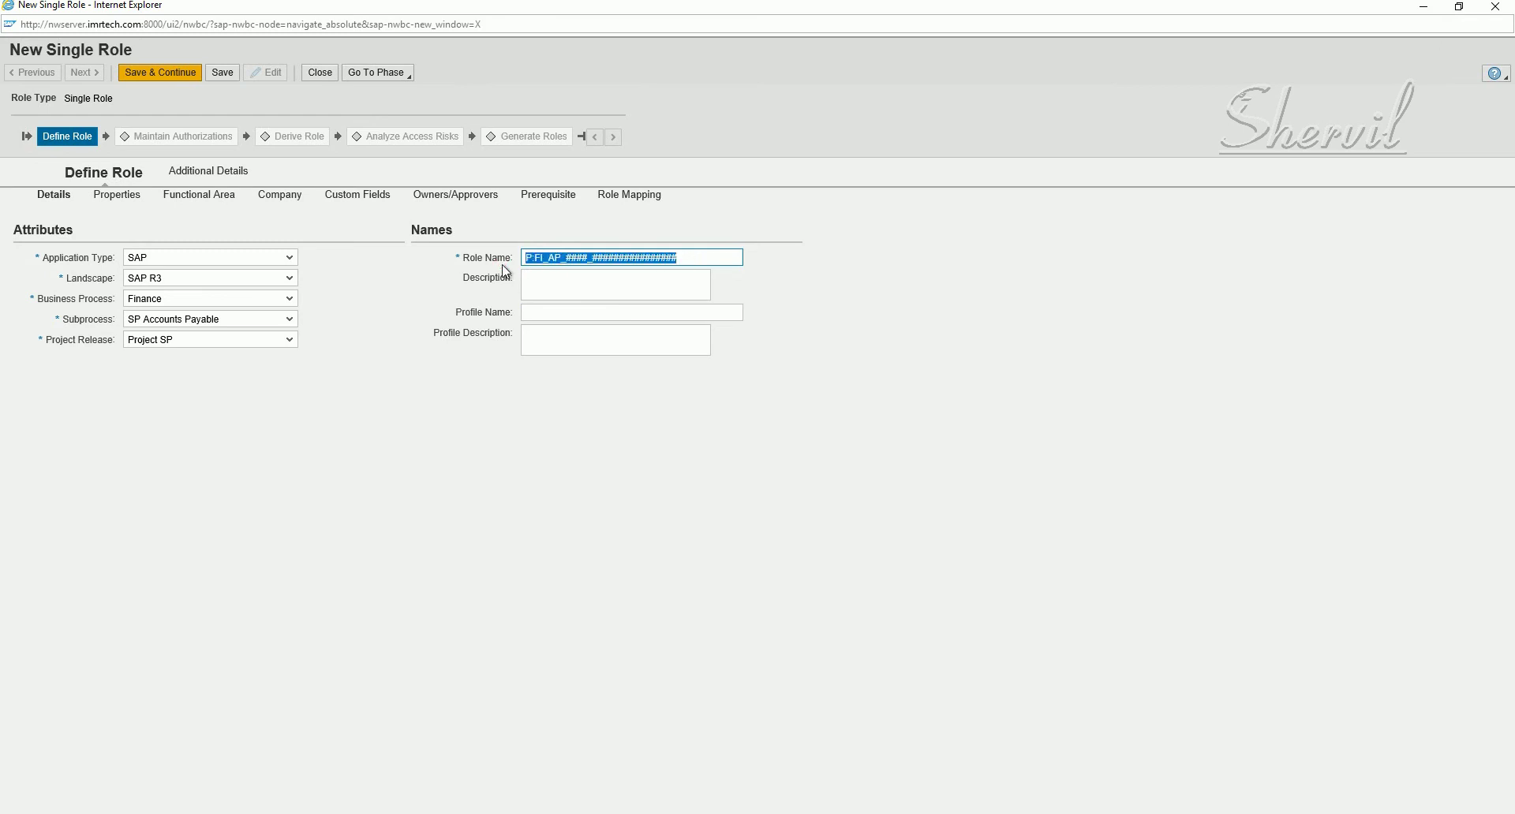
pyautogui.click(574, 259)
pyautogui.moveTo(564, 258); pyautogui.dragTo(589, 261)
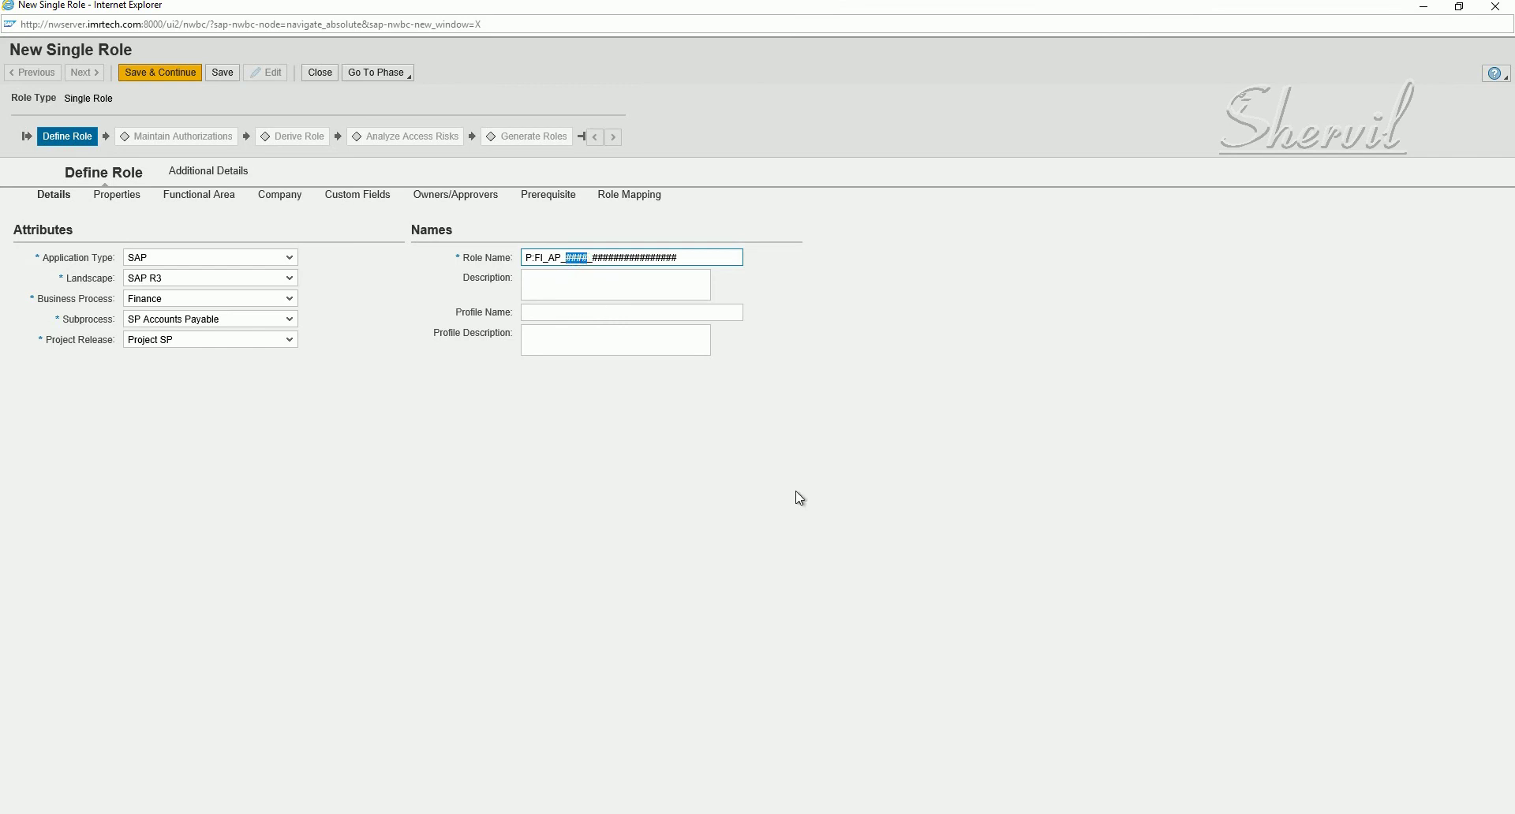
pyautogui.write('0000')
# - Replace the trailing placeholder with AP_MANAGER, completing P:FI_AP_0000_AP_MANAGER
pyautogui.click(595, 257)
pyautogui.moveTo(595, 258); pyautogui.dragTo(731, 268)
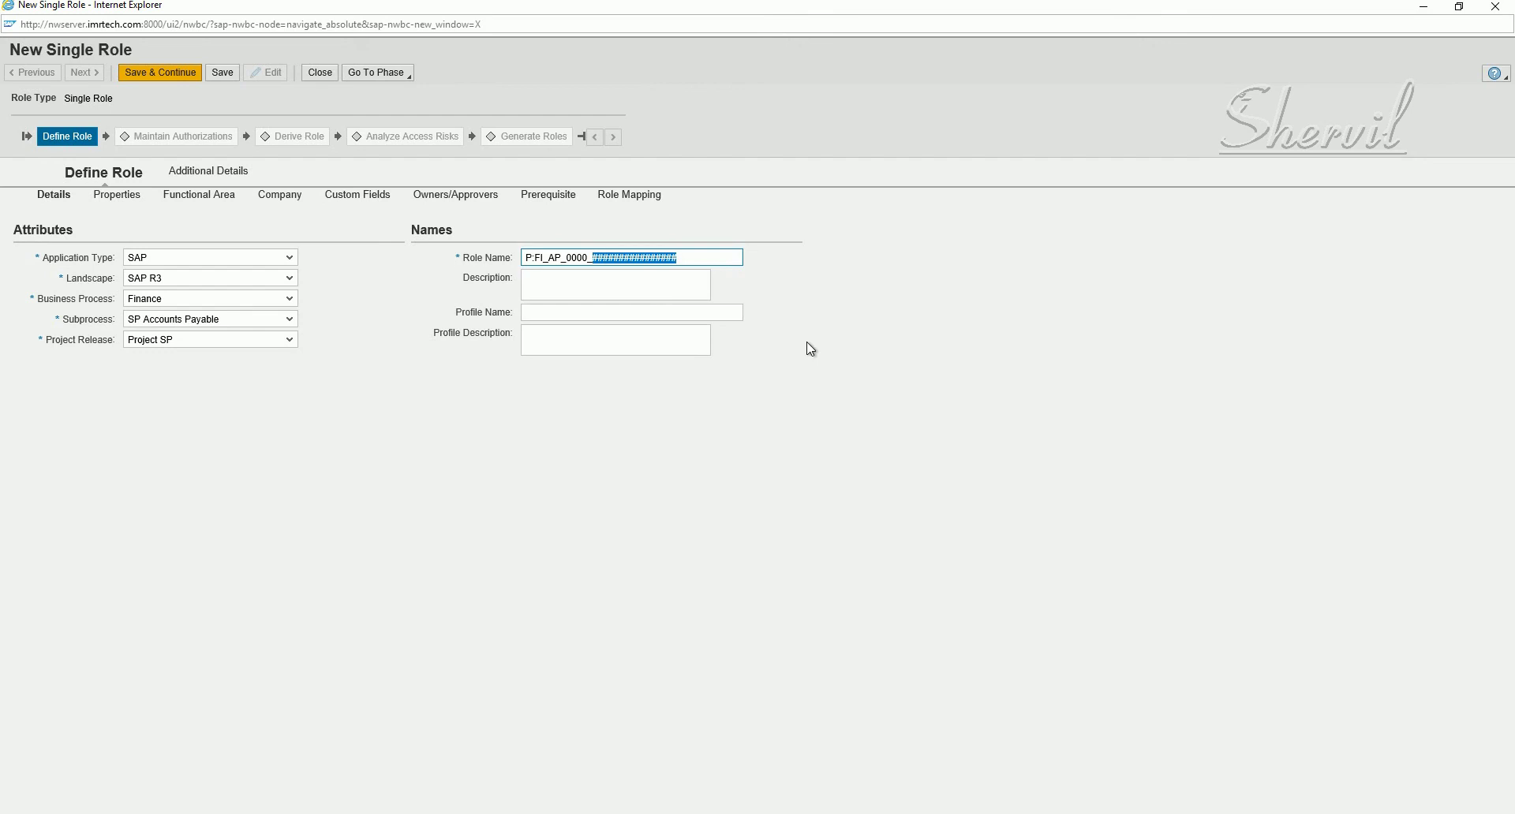
pyautogui.write('AP_')
pyautogui.write('MMMMM')
pyautogui.press('BackSpace')
pyautogui.press('BackSpace')
pyautogui.press('BackSpace')
pyautogui.press('BackSpace')
pyautogui.write('ANGER')
pyautogui.press('BackSpace')
pyautogui.press('BackSpace')
pyautogui.press('BackSpace')
pyautogui.write('AGER')
pyautogui.click(600, 287)
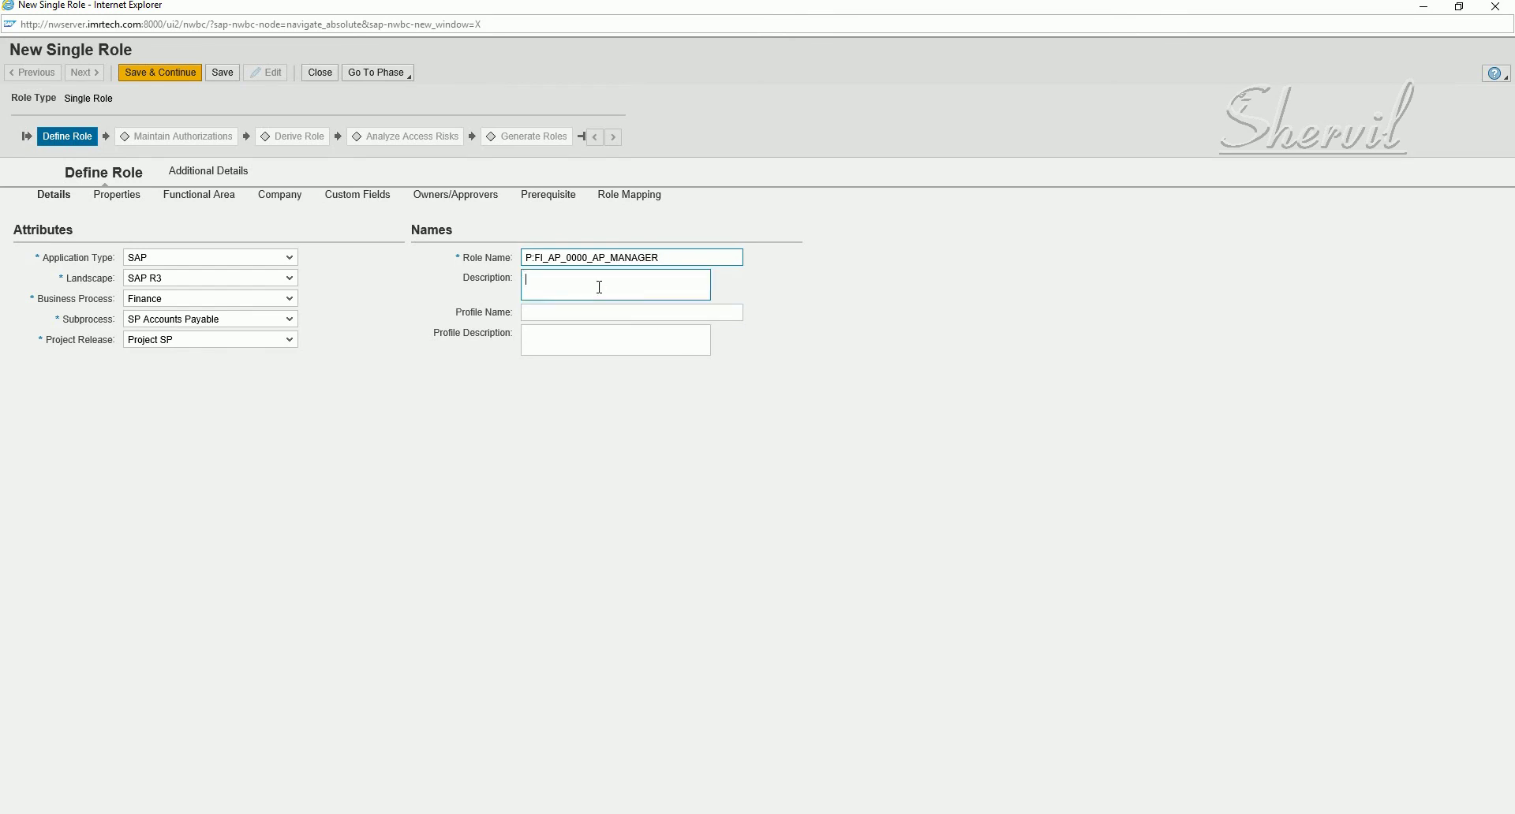
# - Enter 'Accounts Payable Manager' as the role description and go to Properties
pyautogui.write('Accounts Payable Manager')
pyautogui.click(619, 315)
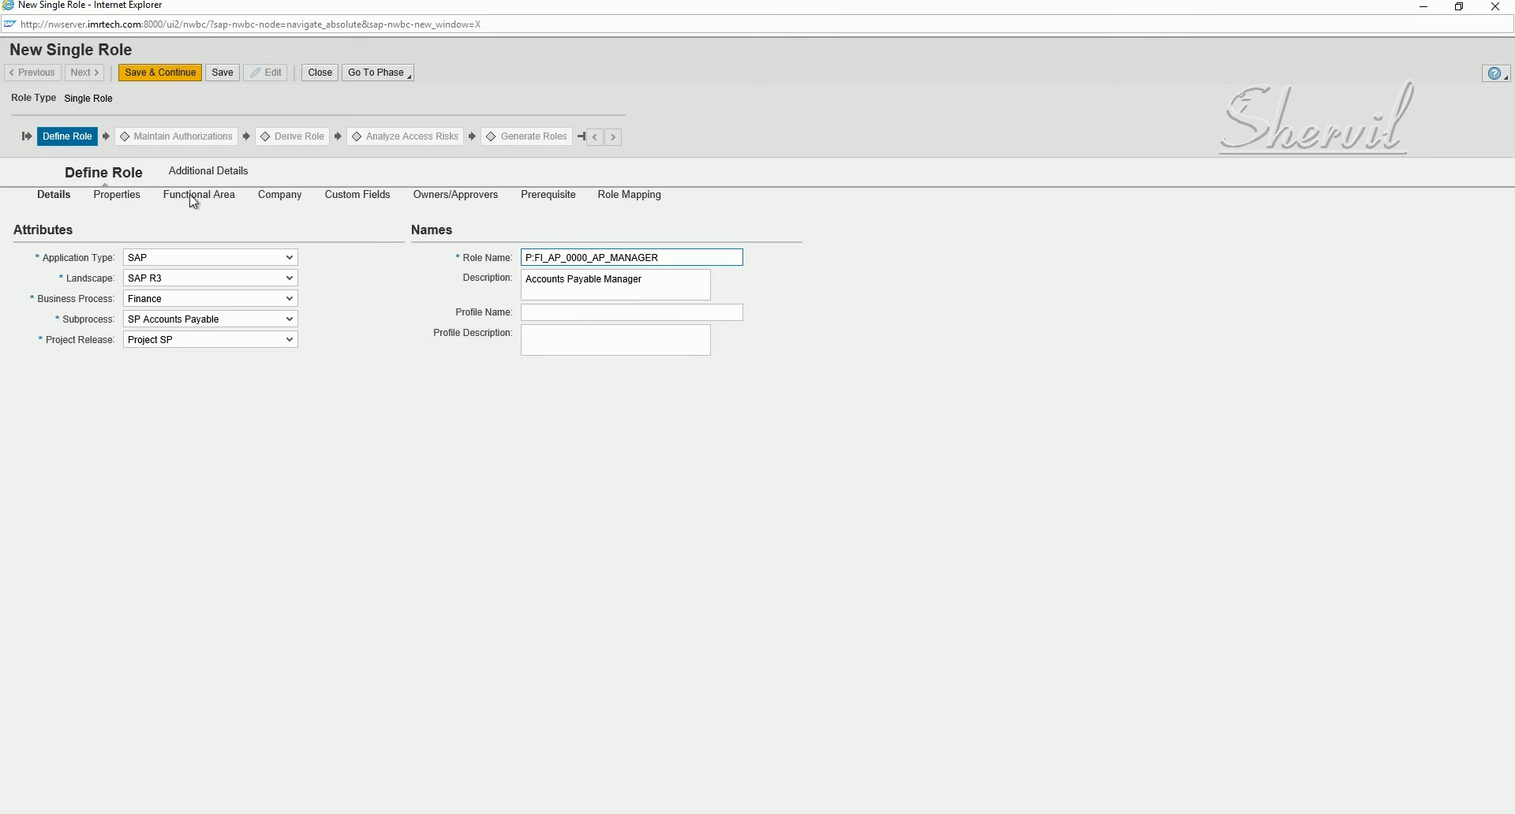
pyautogui.click(131, 203)
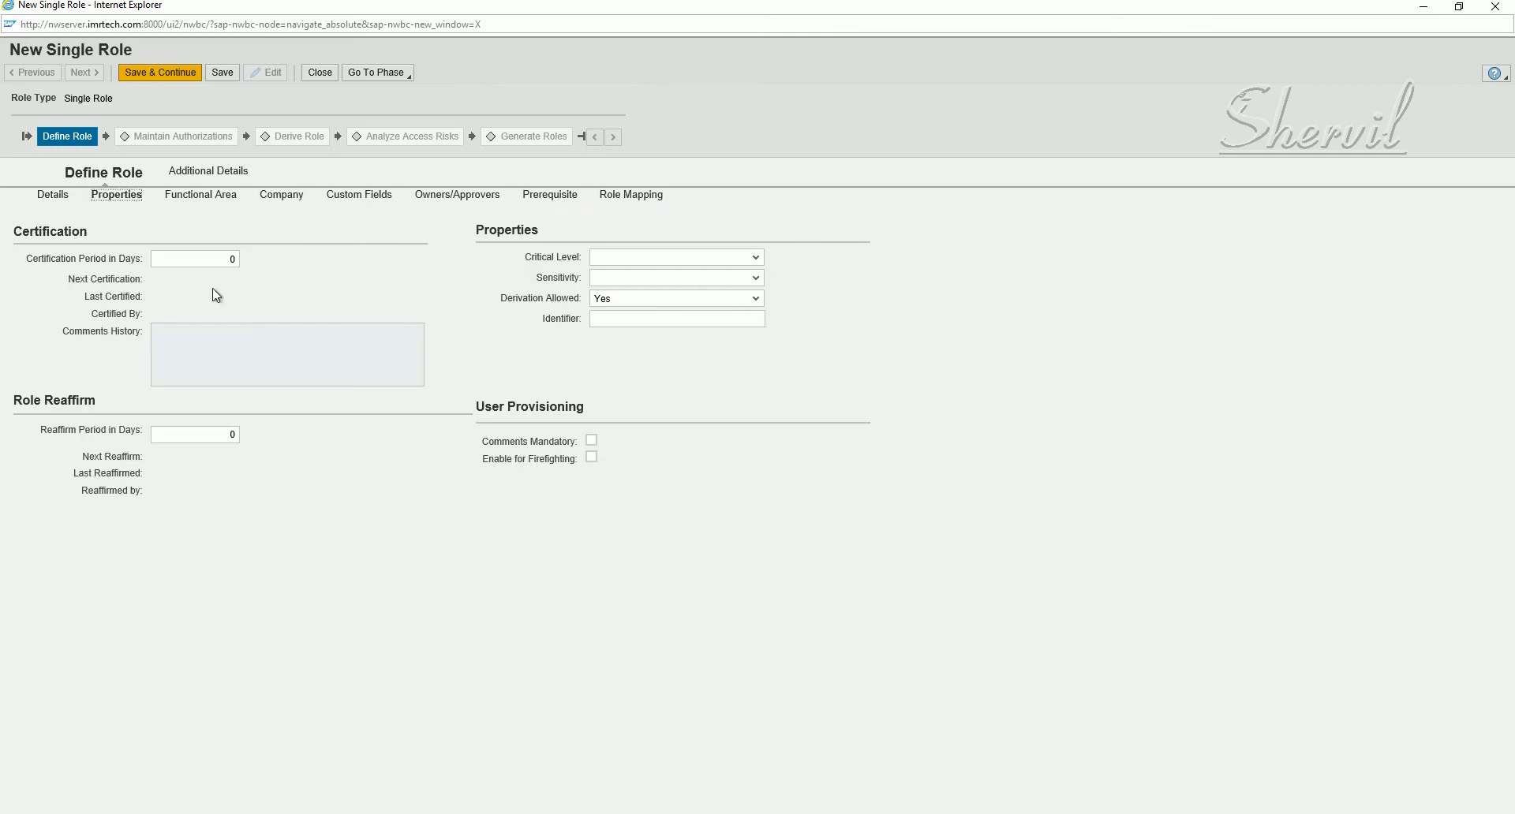
# - Enter 180 as the role's Certification Period in Days
pyautogui.click(224, 267)
pyautogui.doubleClick(232, 260)
pyautogui.write('90')
pyautogui.moveTo(222, 258); pyautogui.dragTo(282, 266)
pyautogui.click(674, 257)
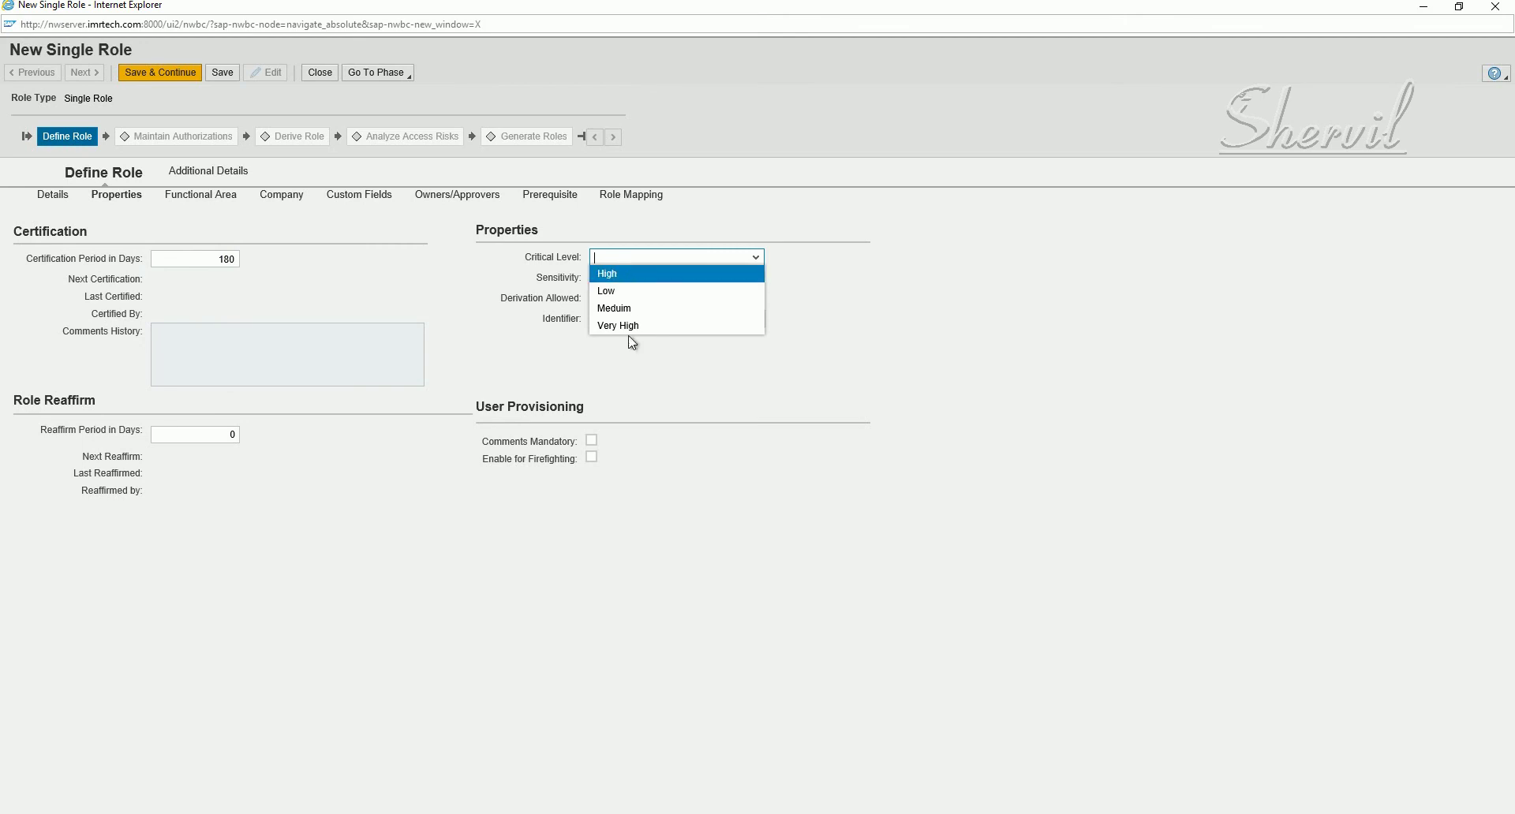
# - Set Critical Level to High, Sensitivity to Normal and Reaffirm Period in Days to 180
pyautogui.click(623, 276)
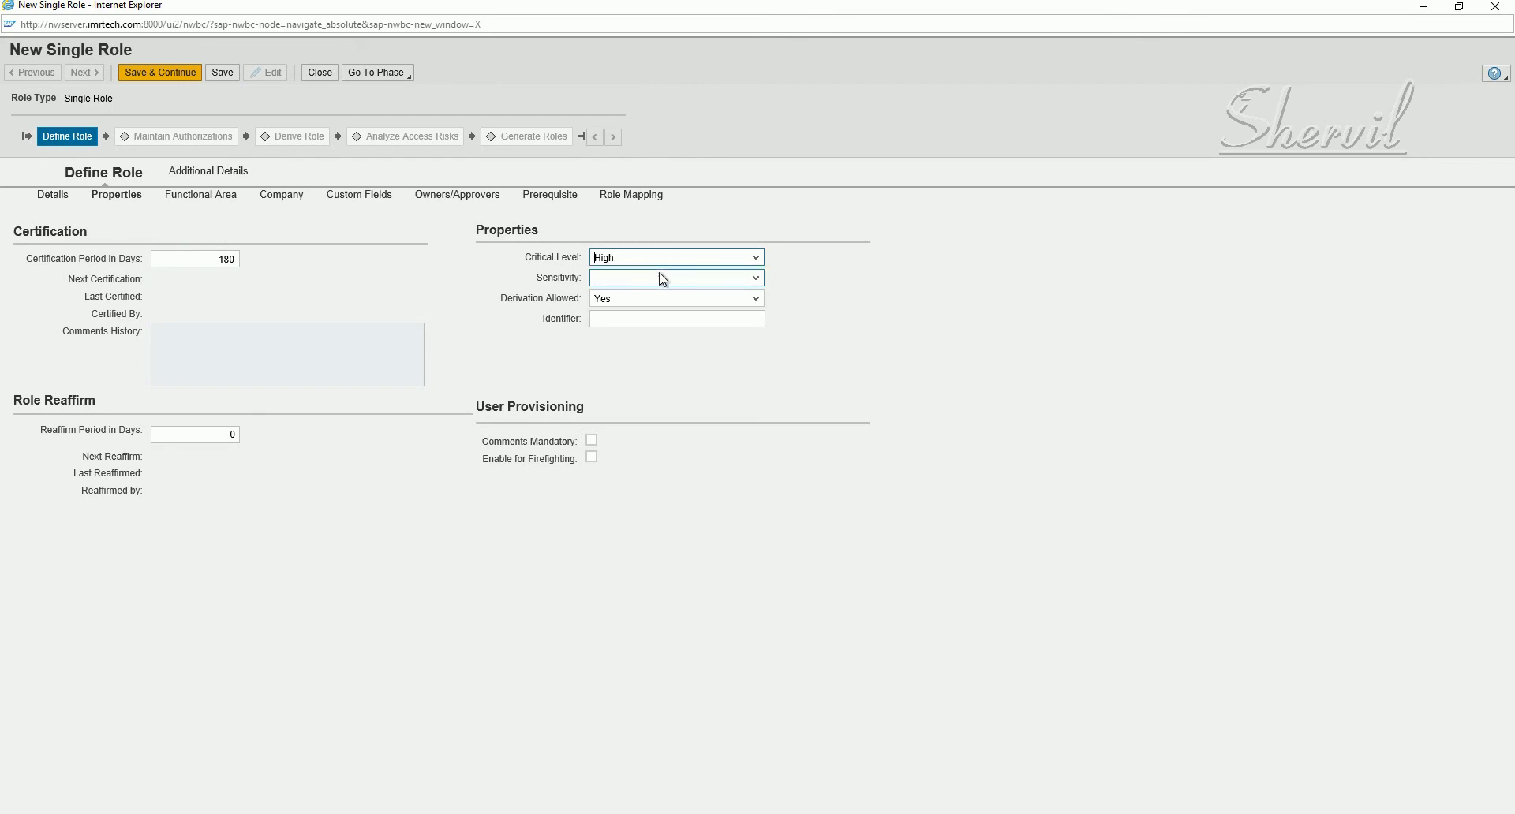
pyautogui.click(656, 265)
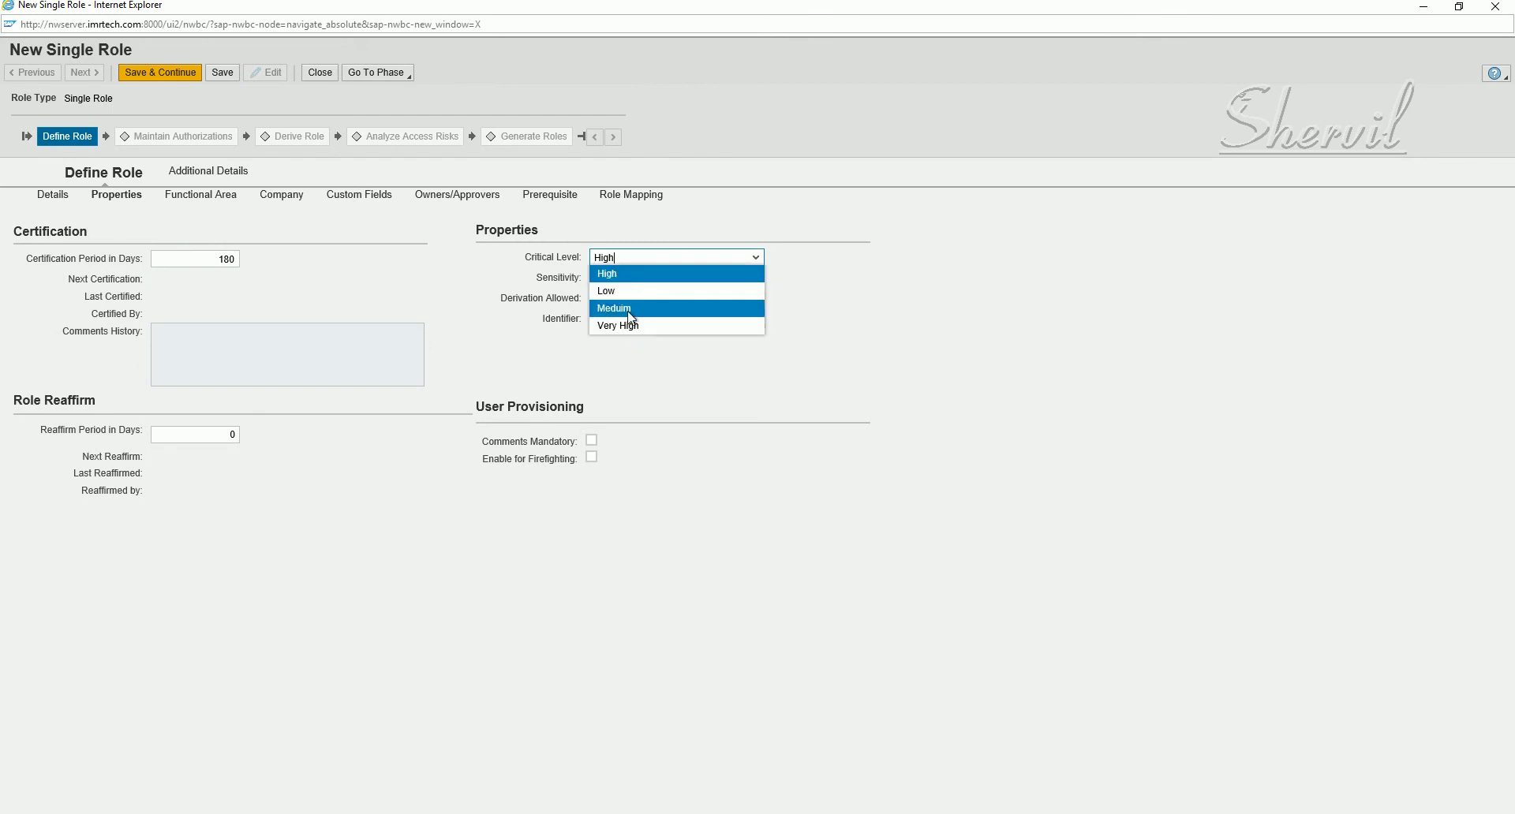
pyautogui.click(831, 275)
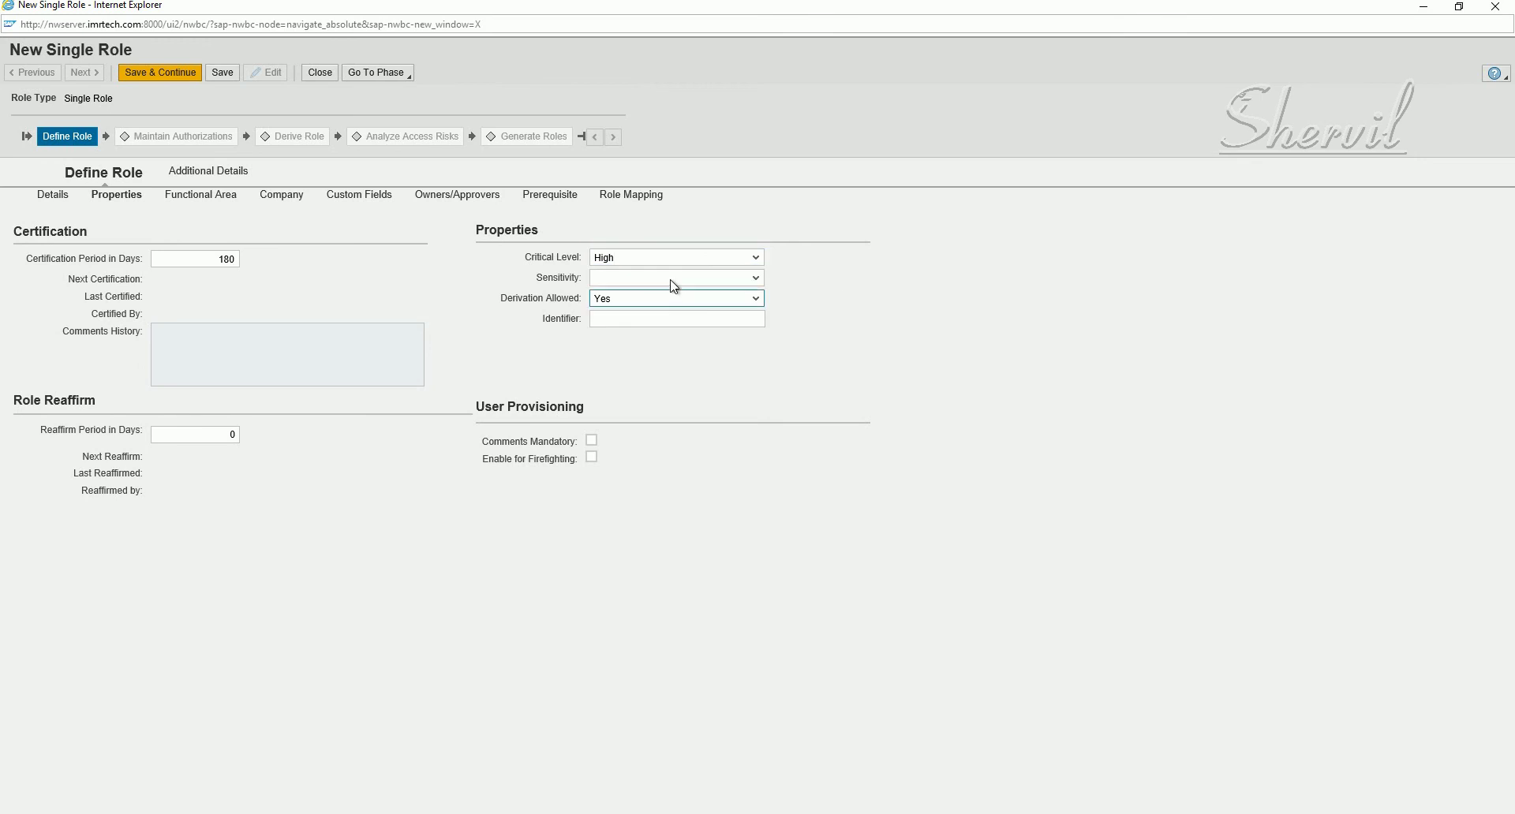
pyautogui.click(675, 278)
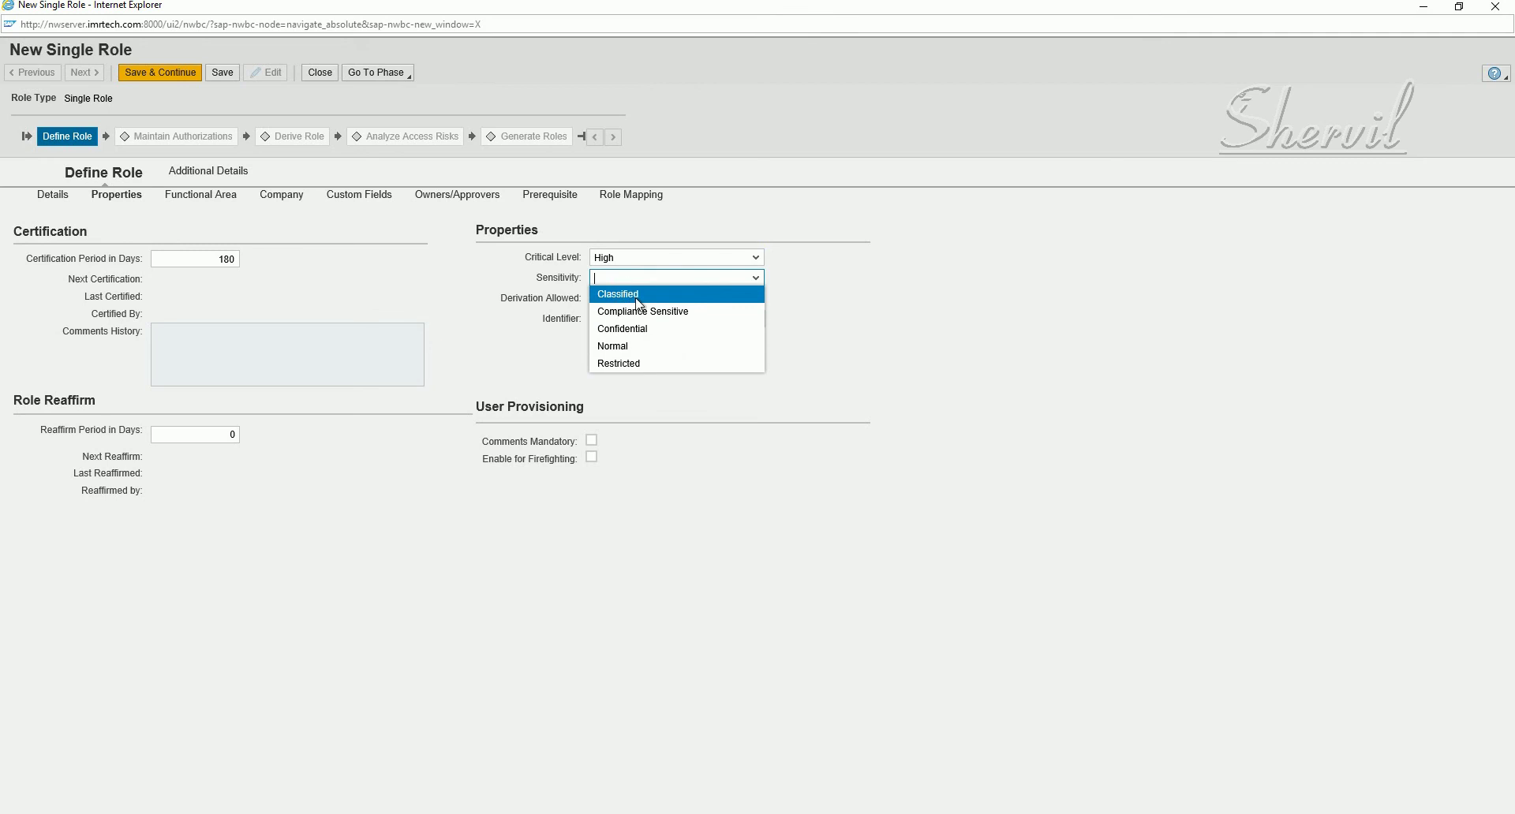
pyautogui.click(634, 347)
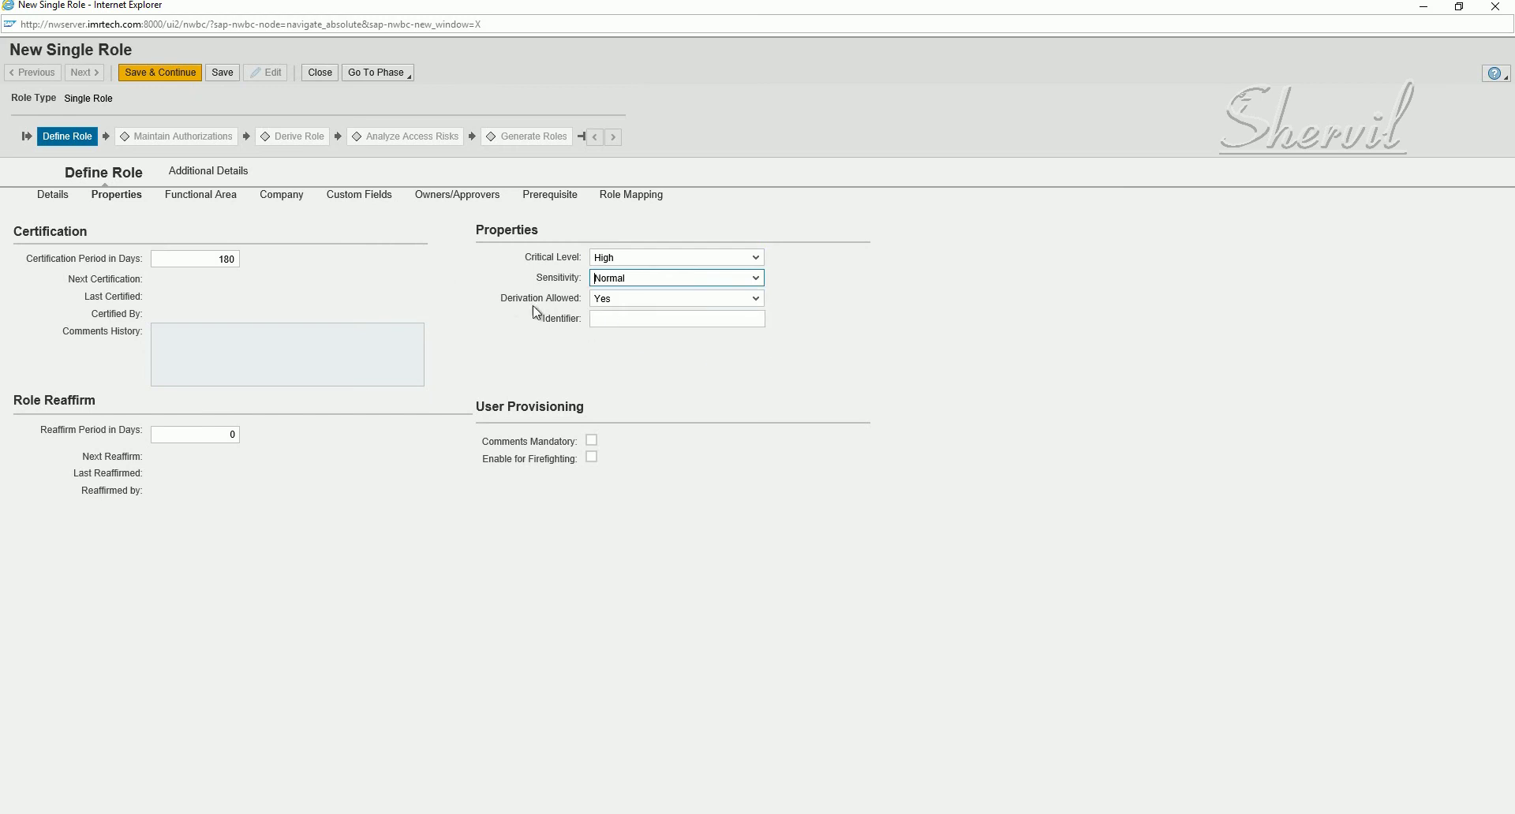
pyautogui.moveTo(499, 298); pyautogui.dragTo(588, 290)
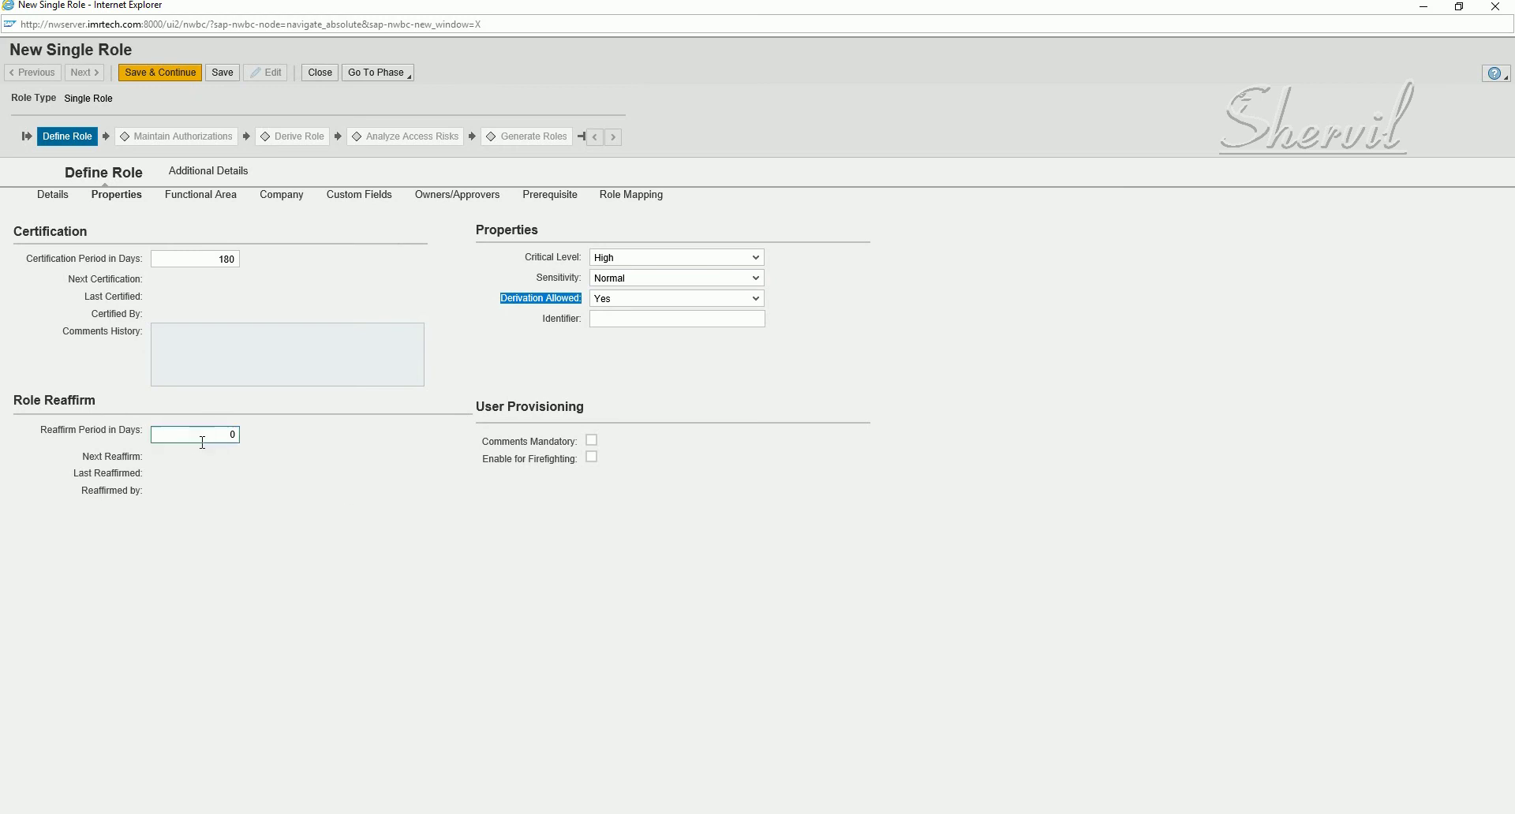
pyautogui.moveTo(213, 441); pyautogui.dragTo(237, 435)
pyautogui.write('18')
# - Add a Functional Area row and select FINANCE from the value help
pyautogui.click(191, 198)
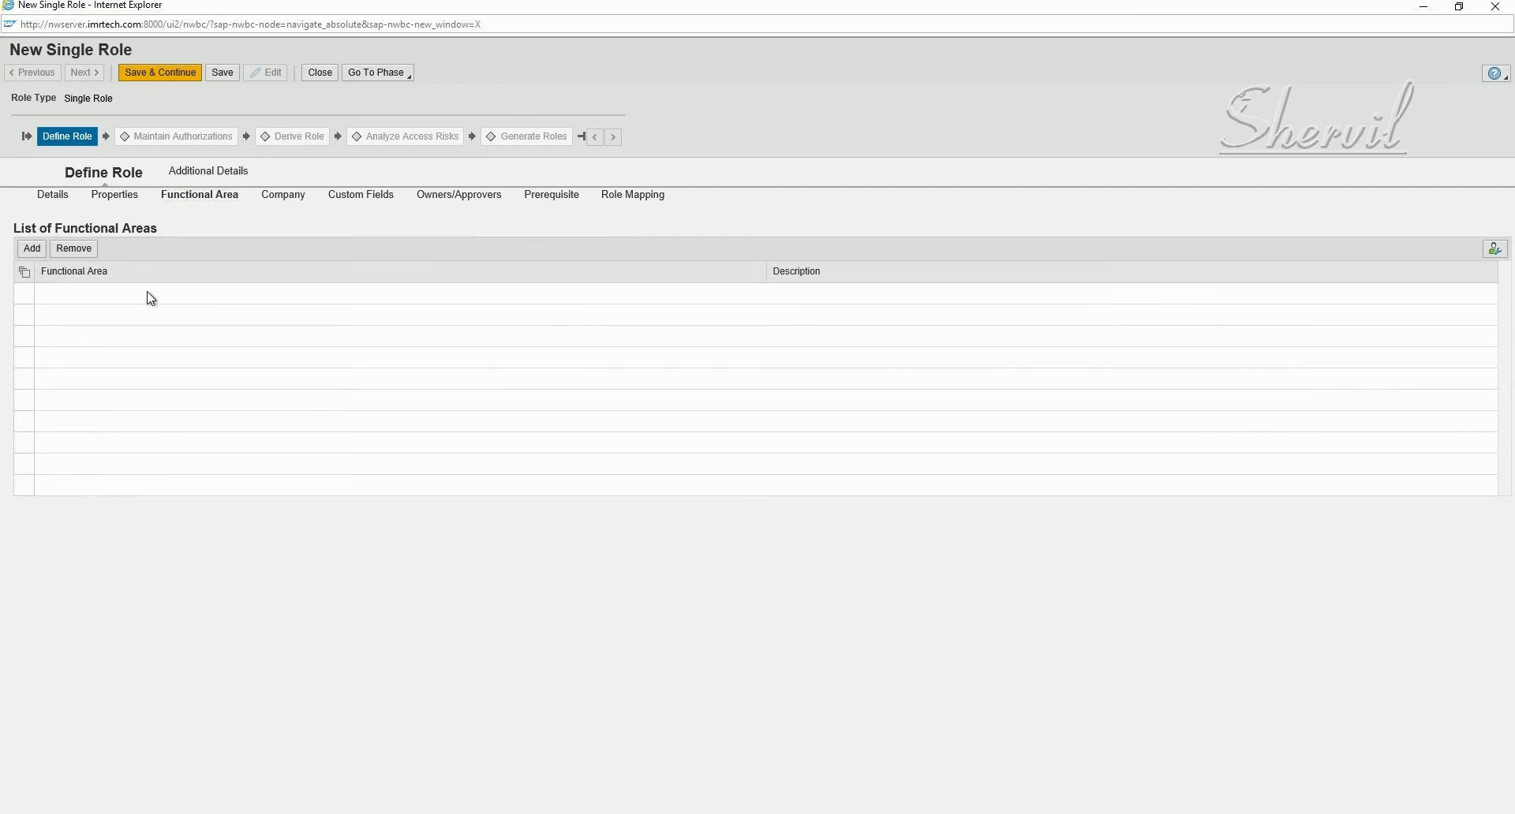
pyautogui.click(30, 251)
pyautogui.click(30, 252)
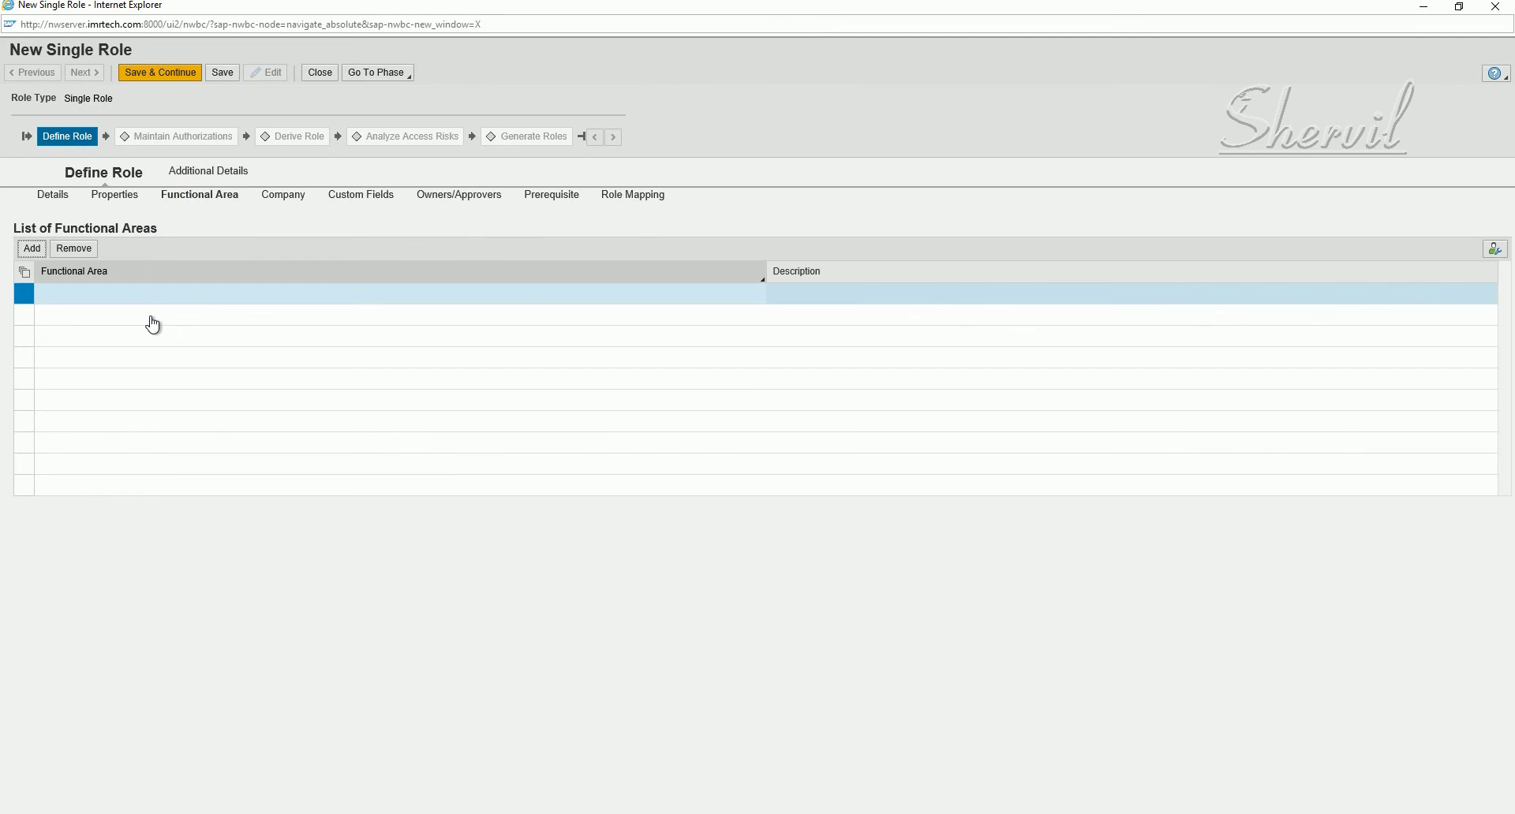
pyautogui.click(187, 299)
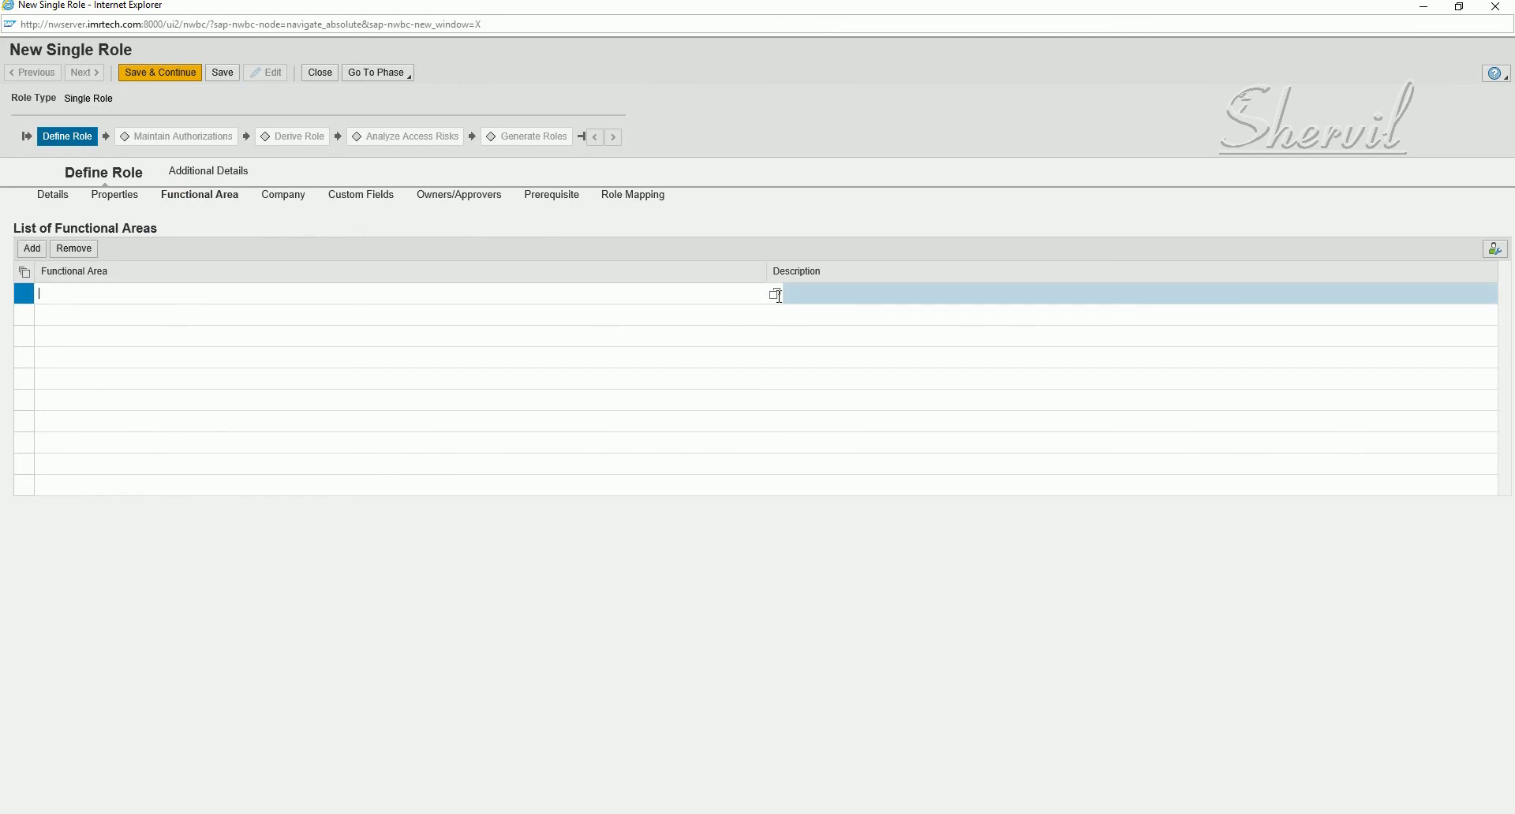
pyautogui.click(775, 295)
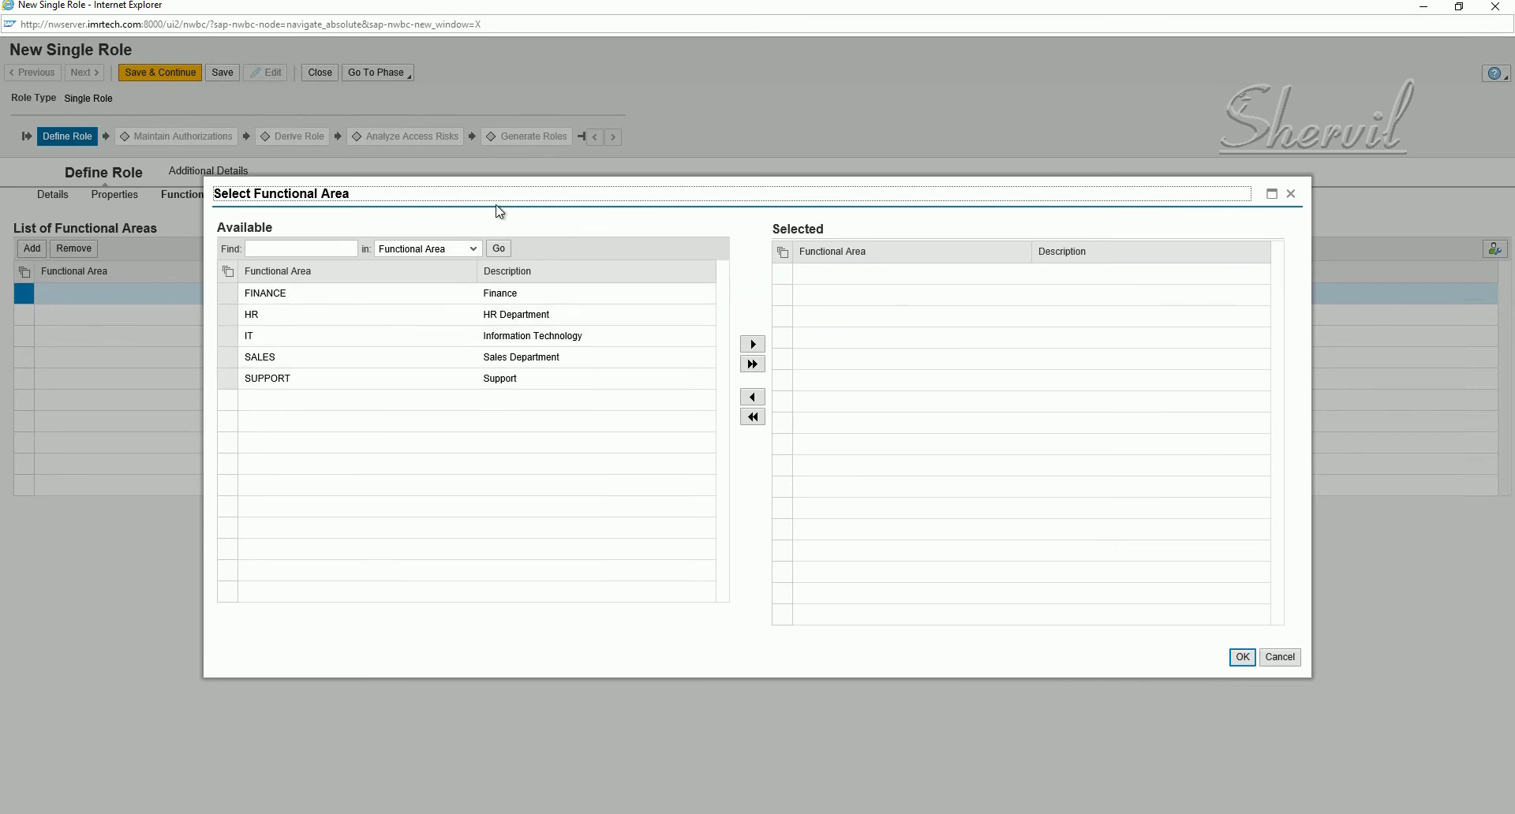
pyautogui.click(477, 294)
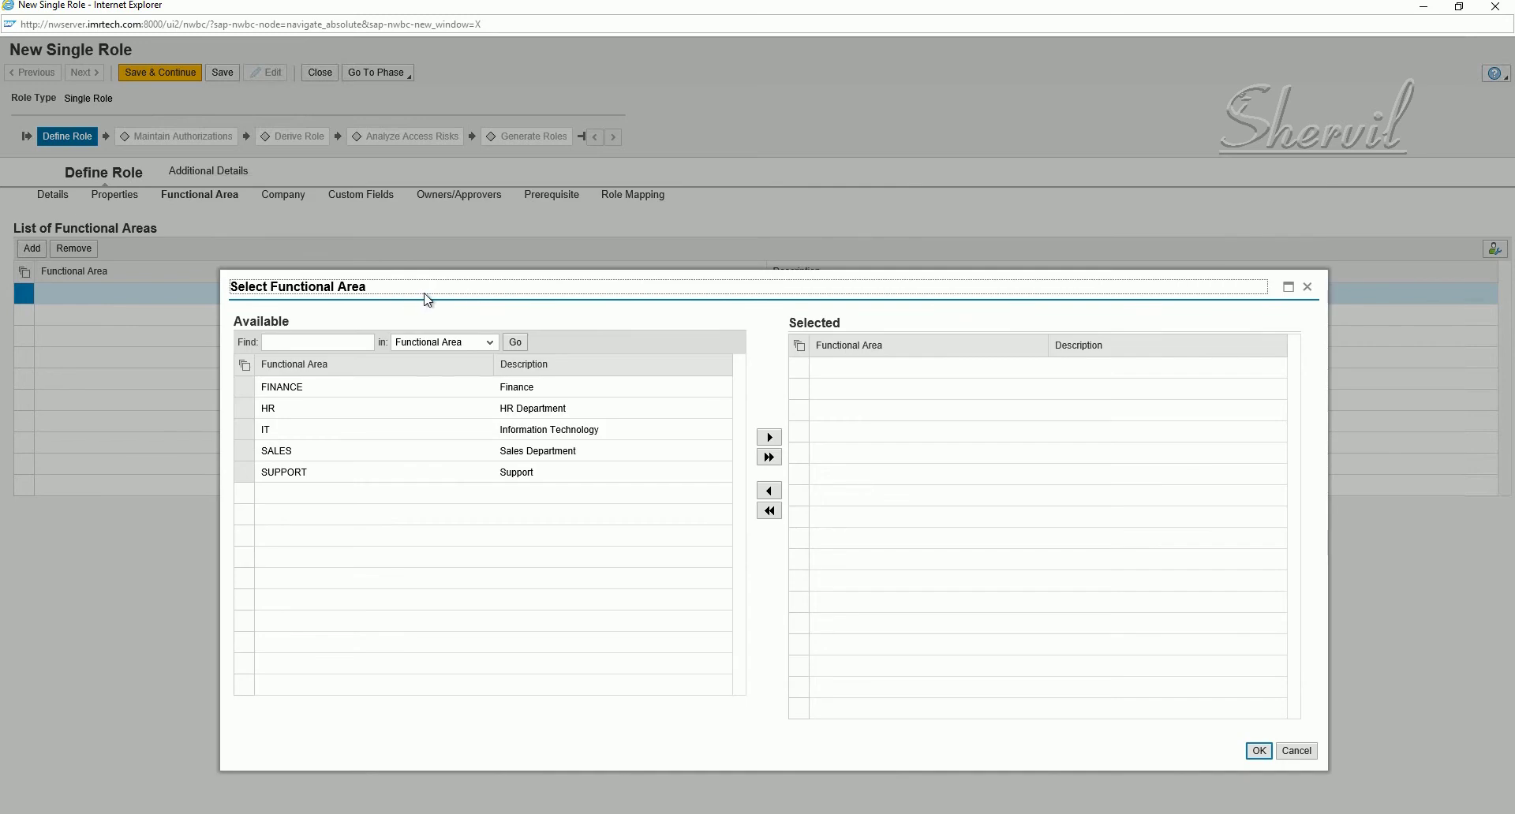
pyautogui.click(247, 388)
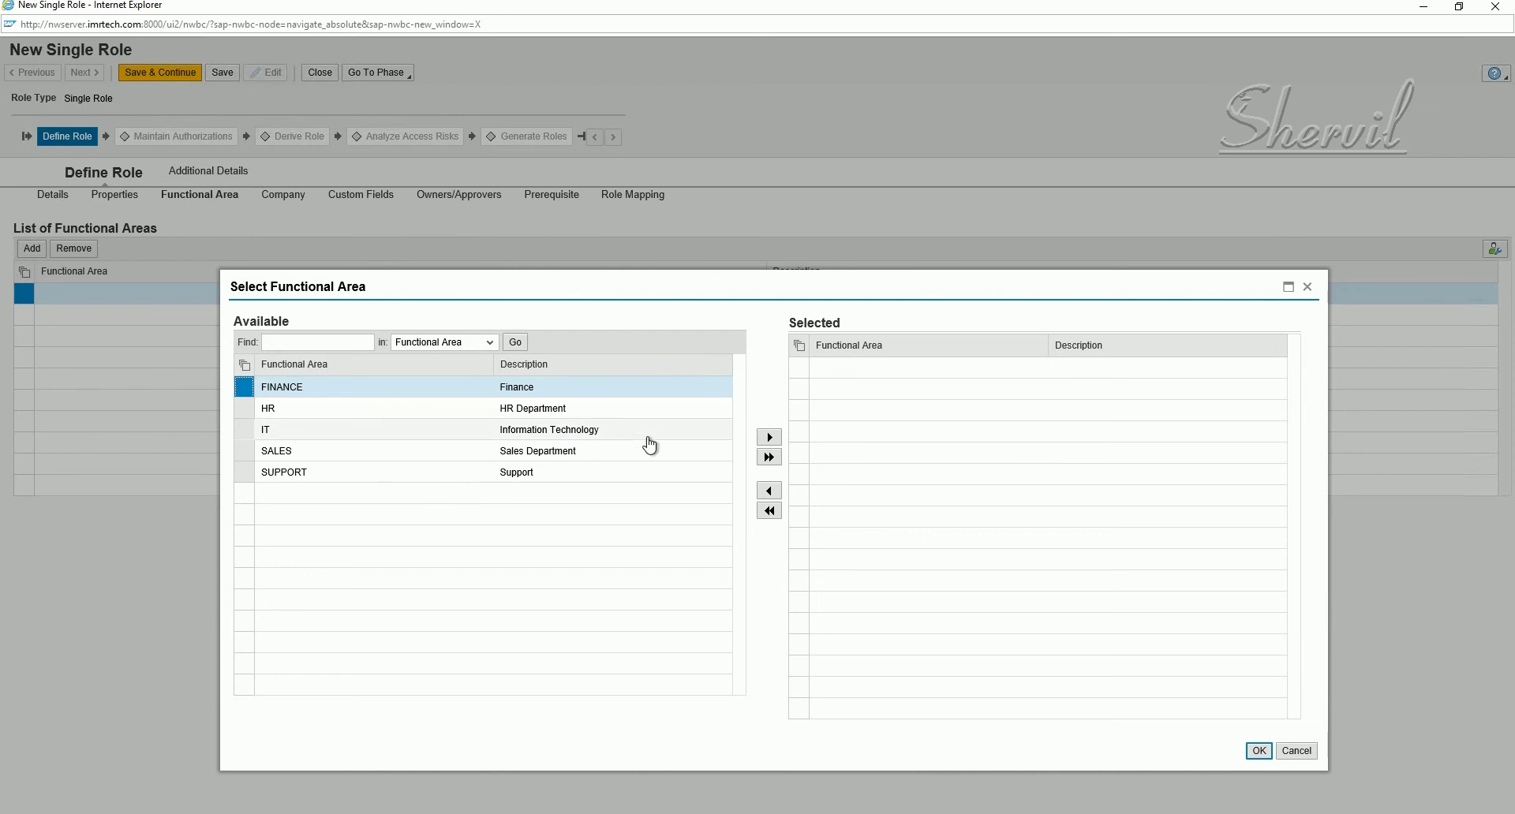
pyautogui.click(769, 437)
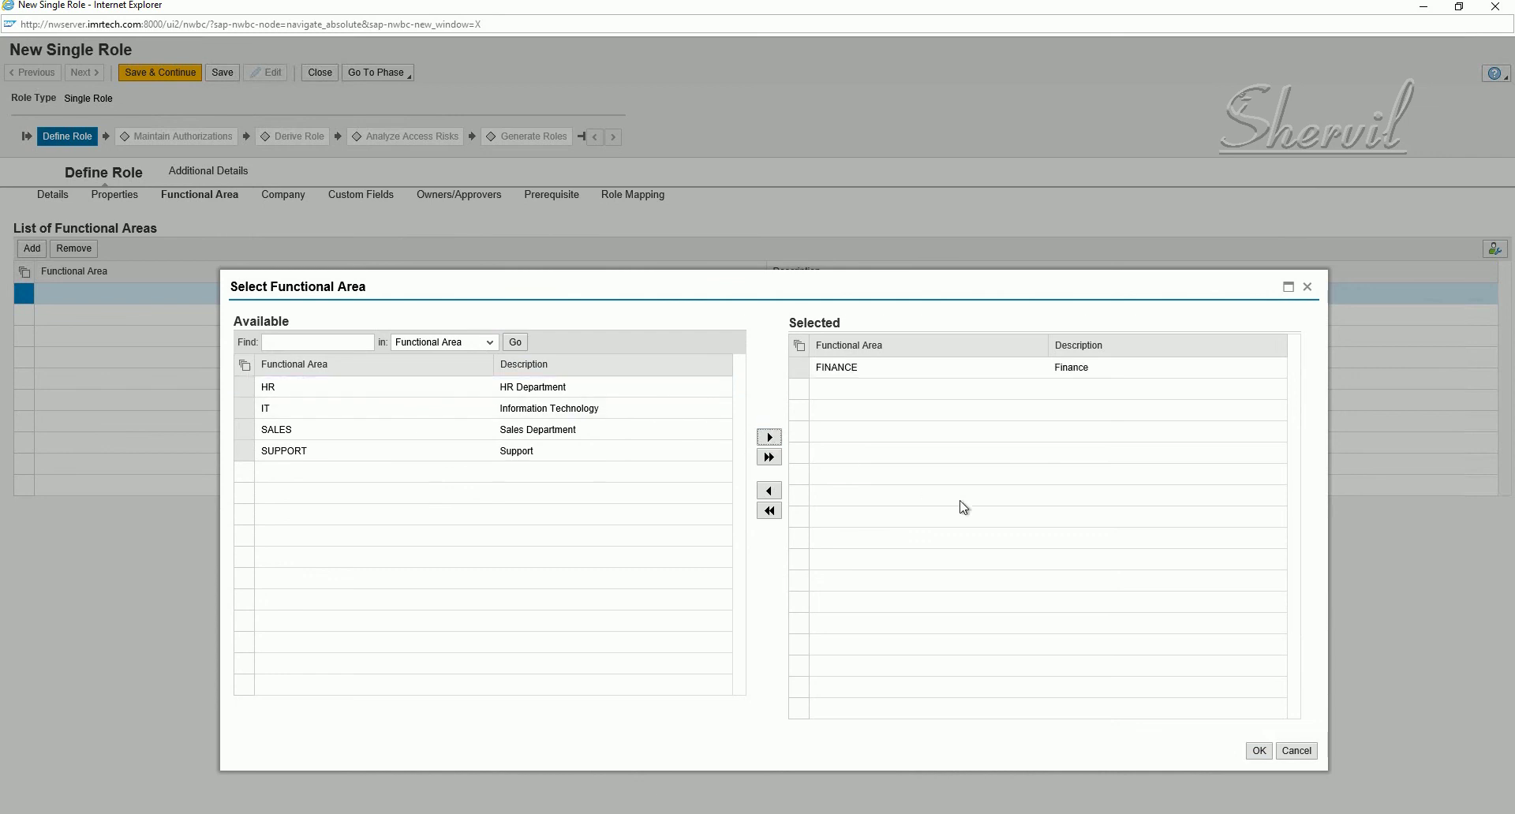
pyautogui.click(1259, 751)
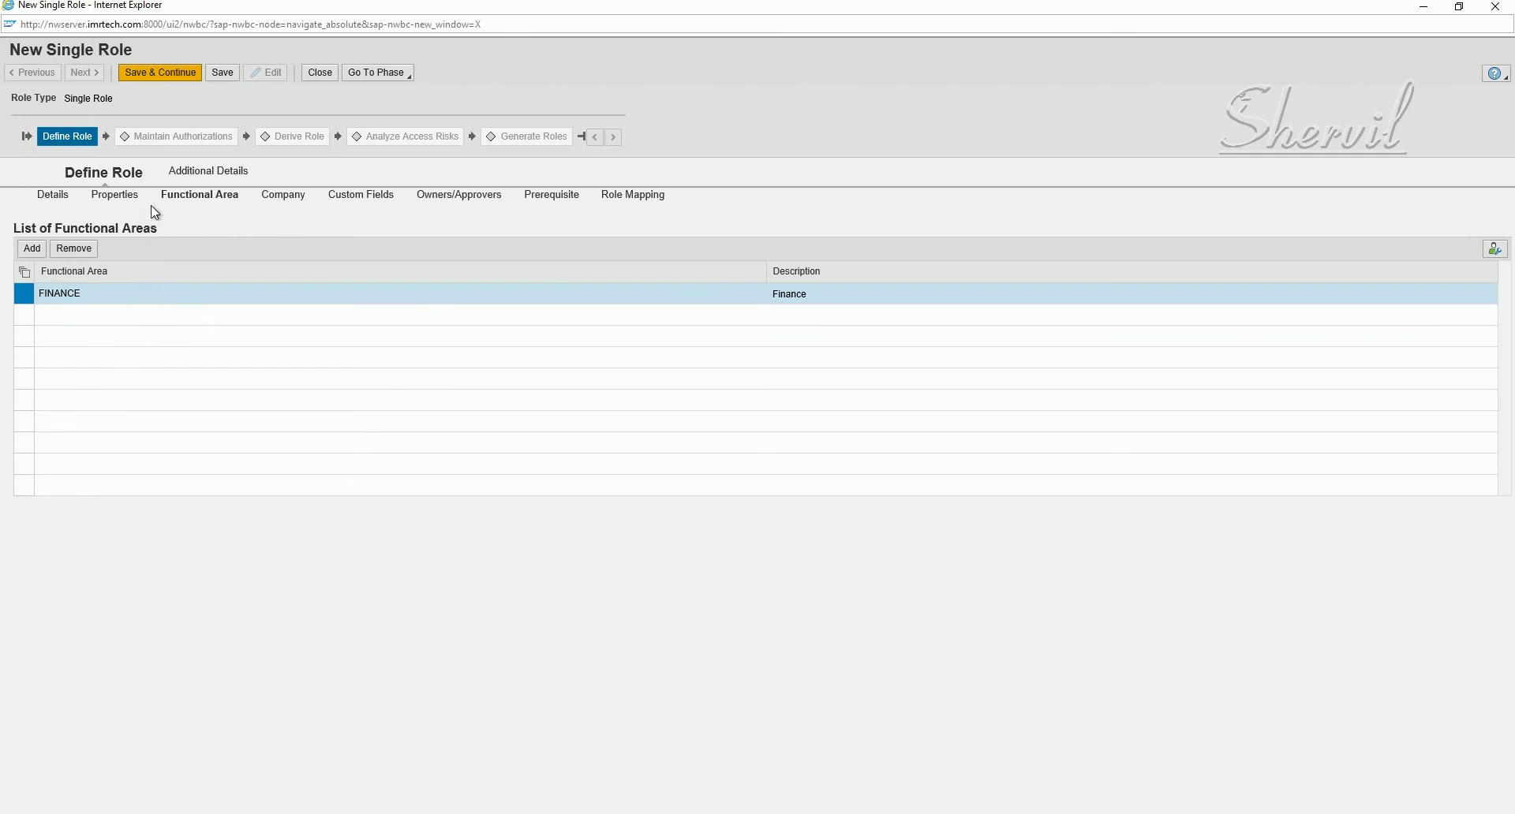
# - Add a Company row and move SAPPOINT to Selected via the F4 value help
pyautogui.click(284, 205)
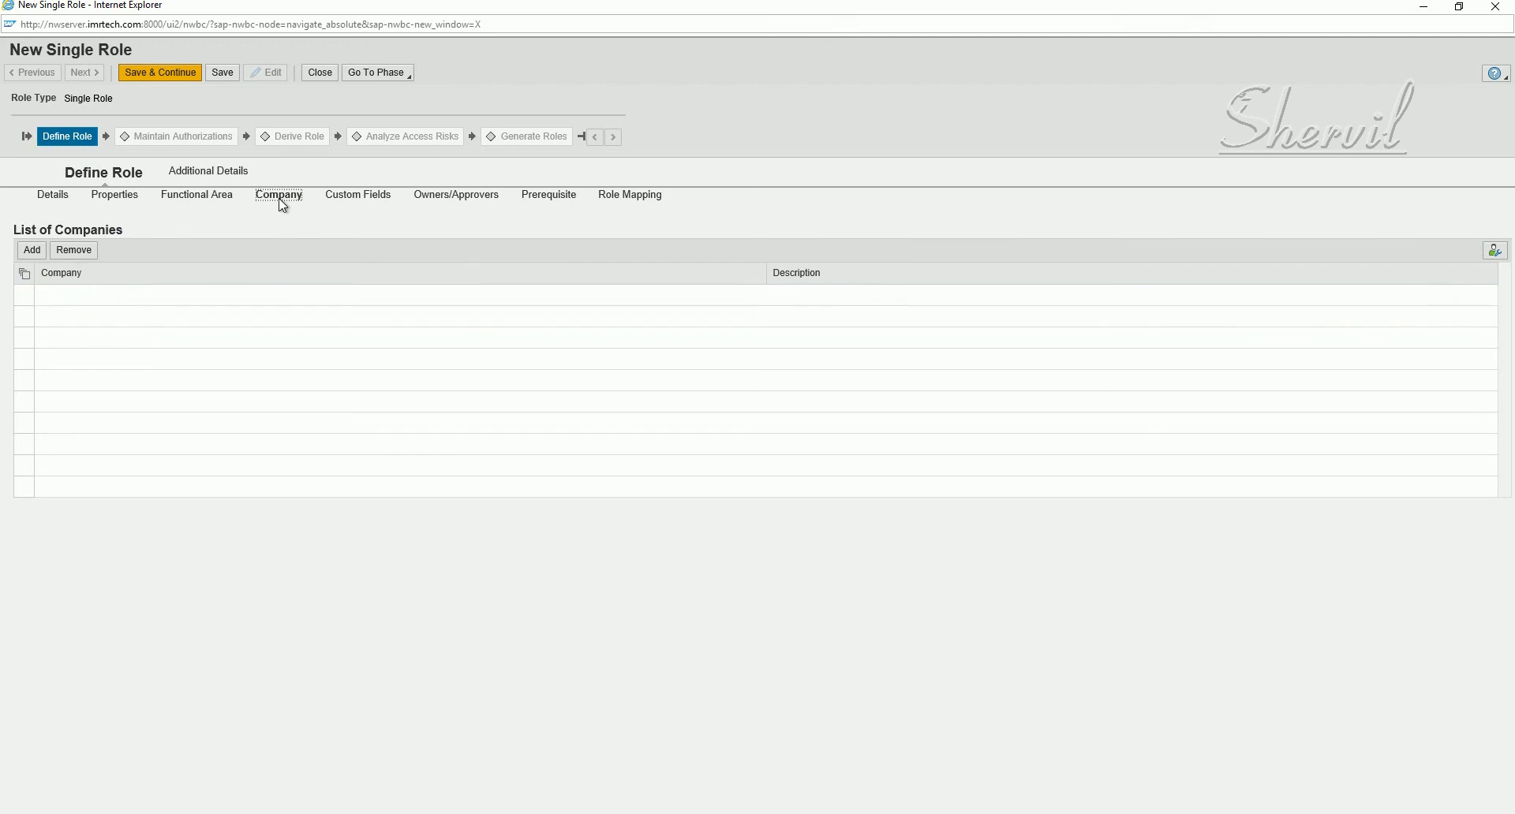
pyautogui.click(230, 204)
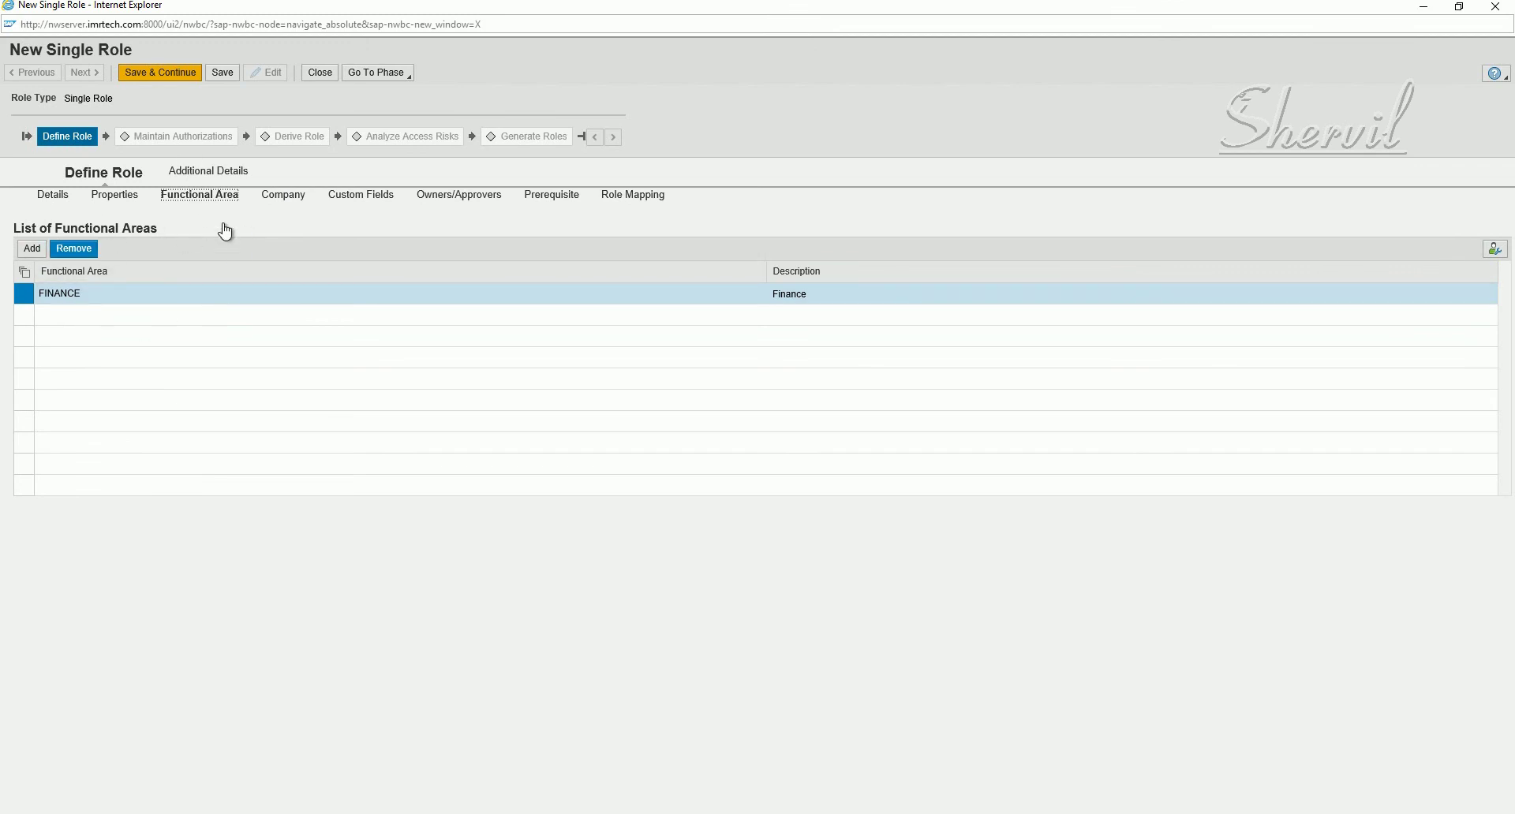
pyautogui.click(292, 198)
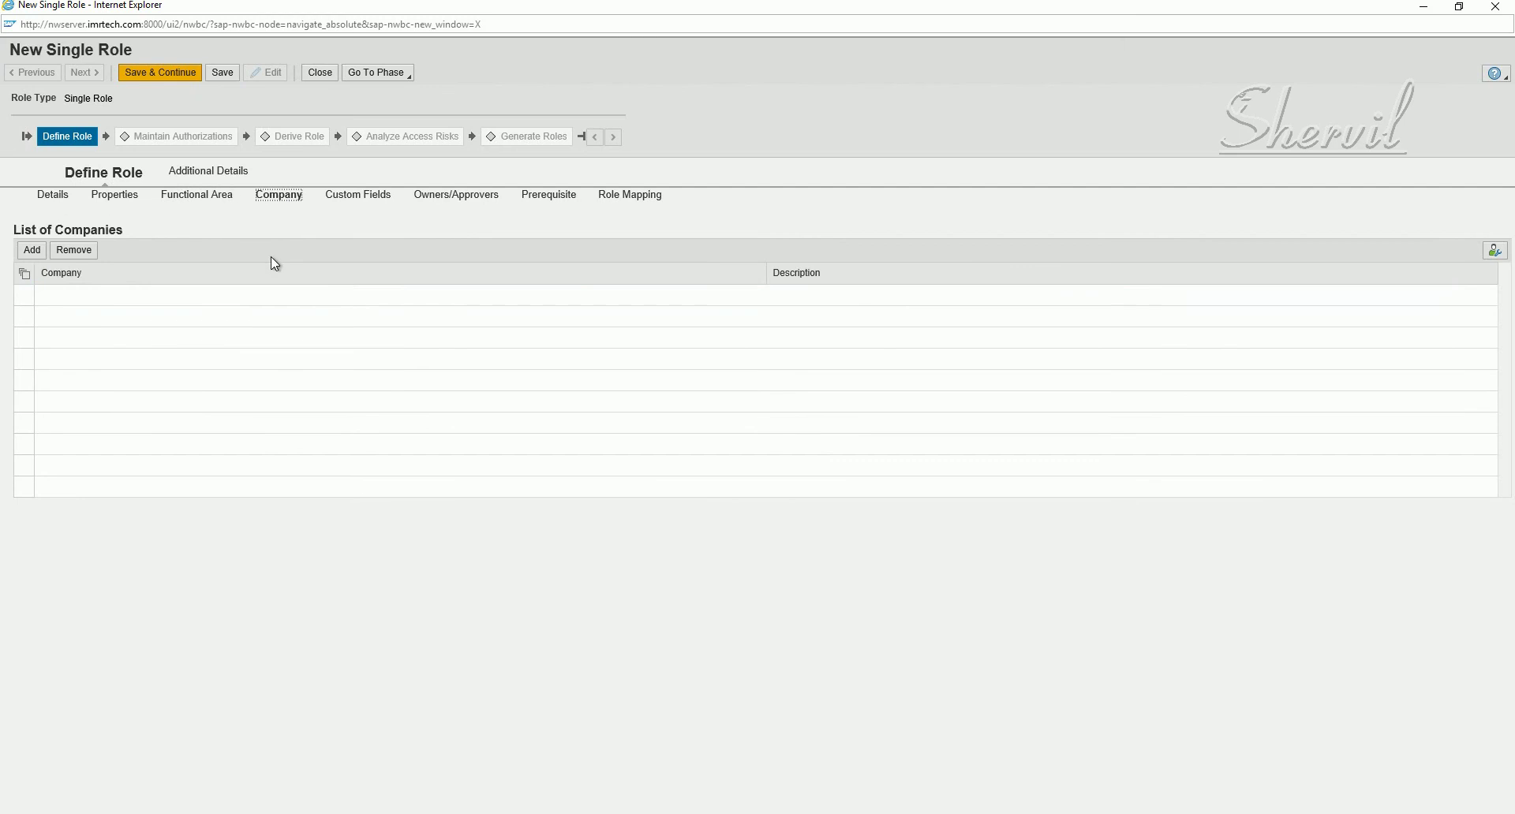
pyautogui.click(31, 250)
pyautogui.click(115, 298)
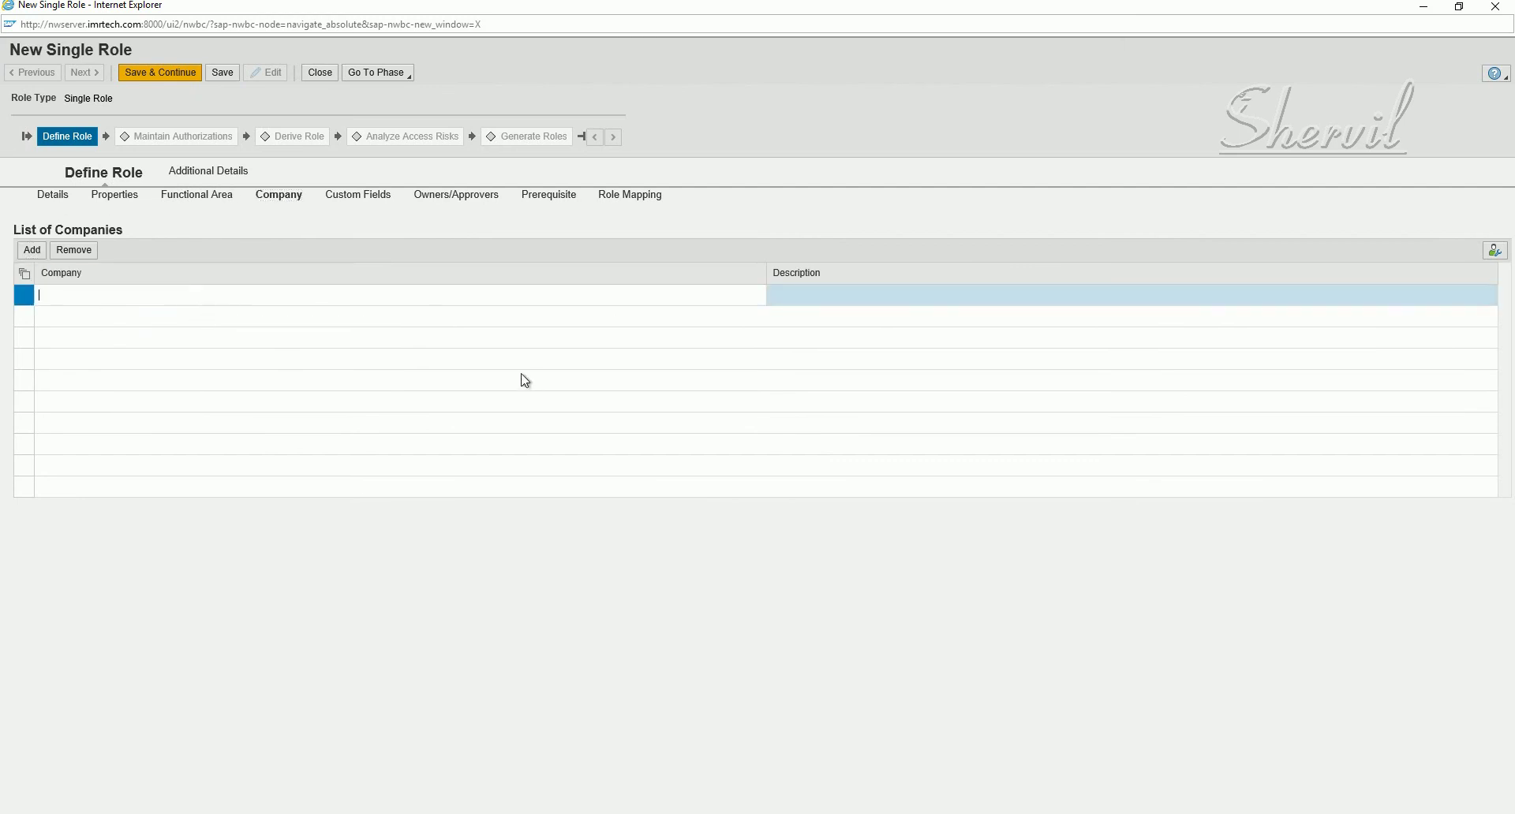
pyautogui.click(760, 295)
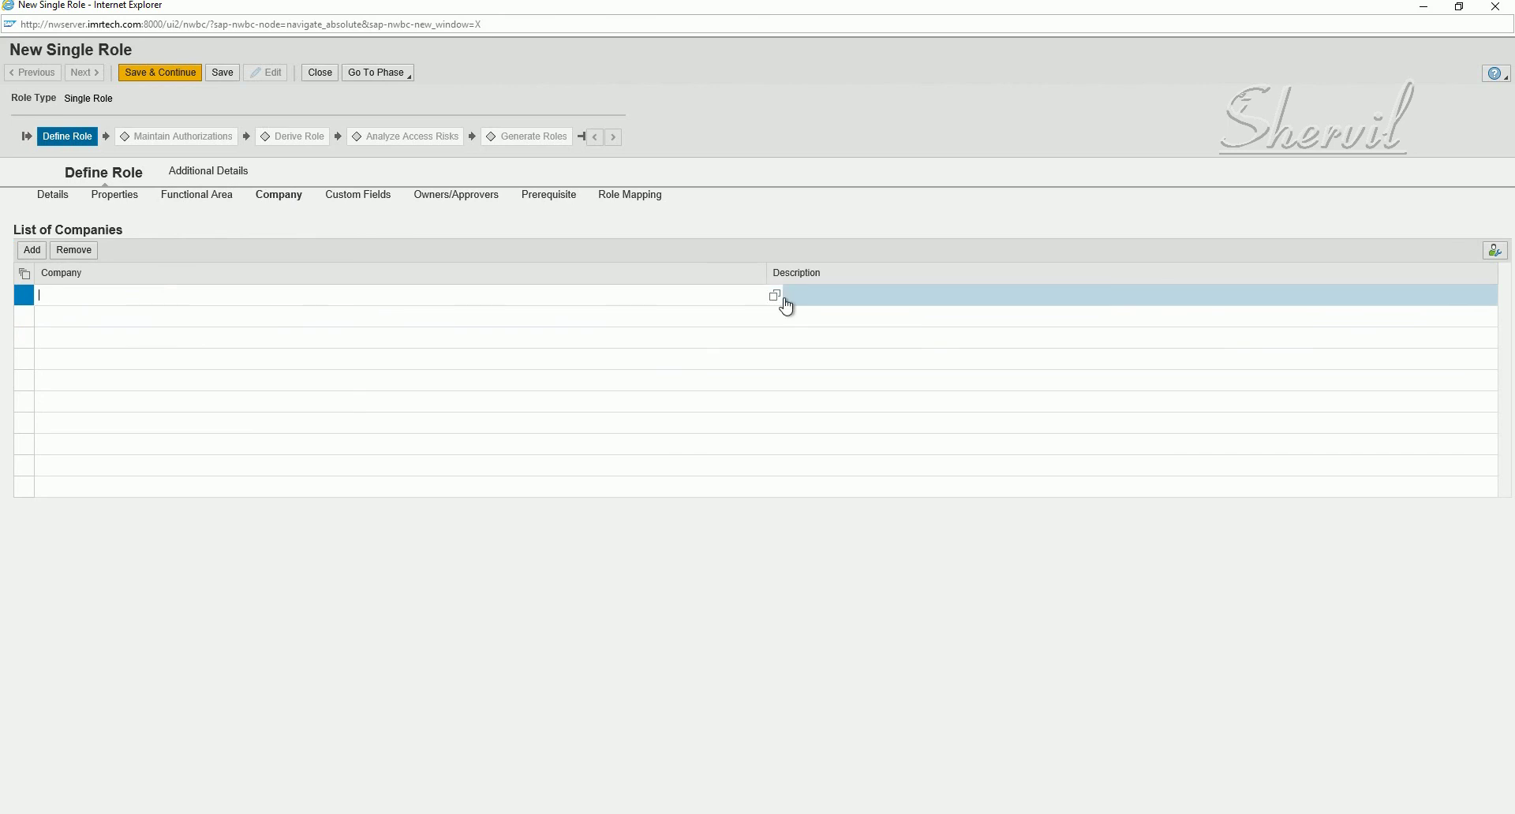
pyautogui.click(775, 296)
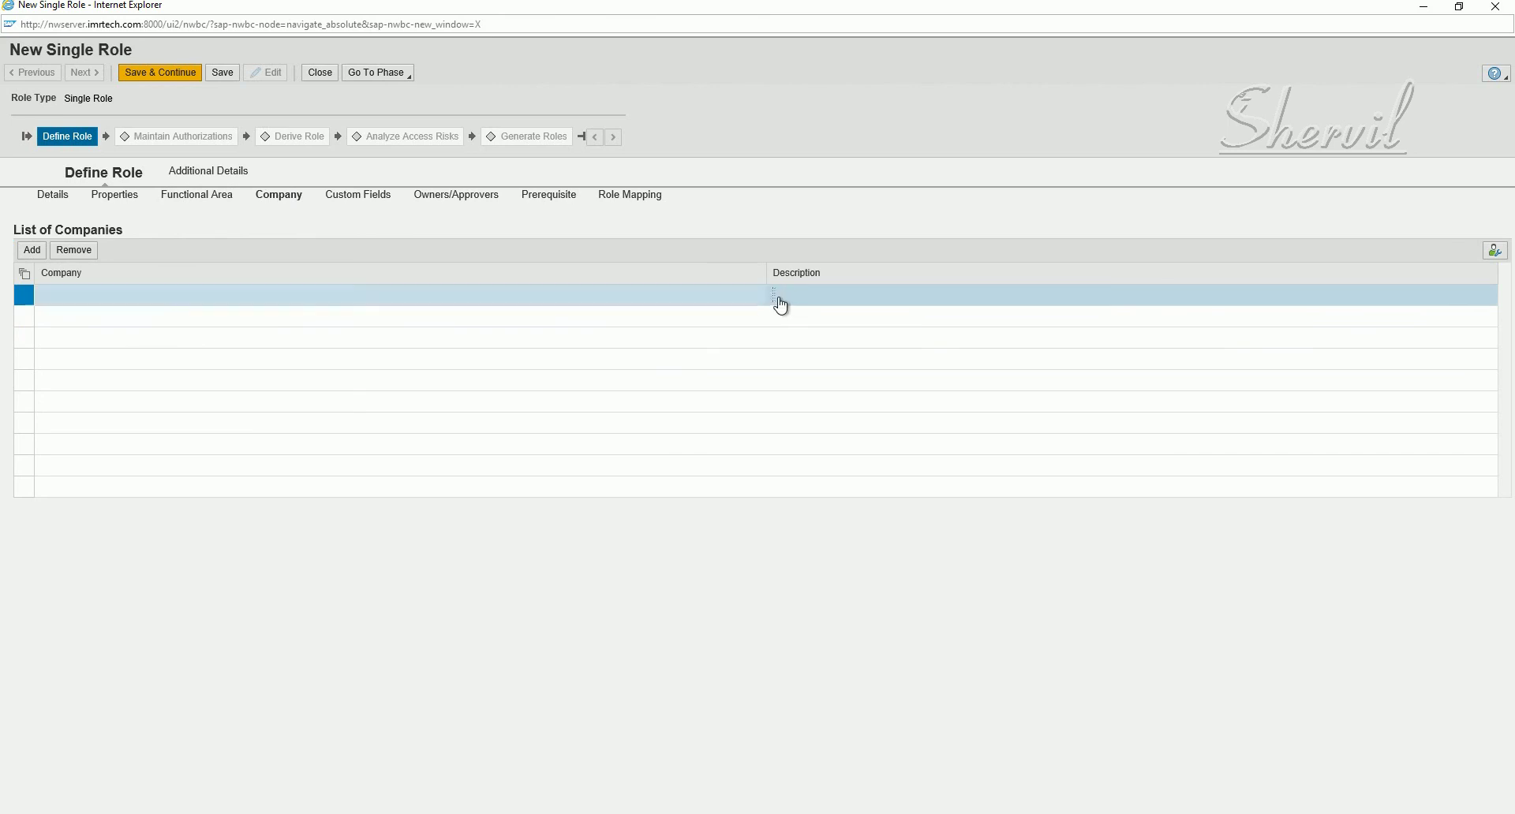
pyautogui.click(725, 296)
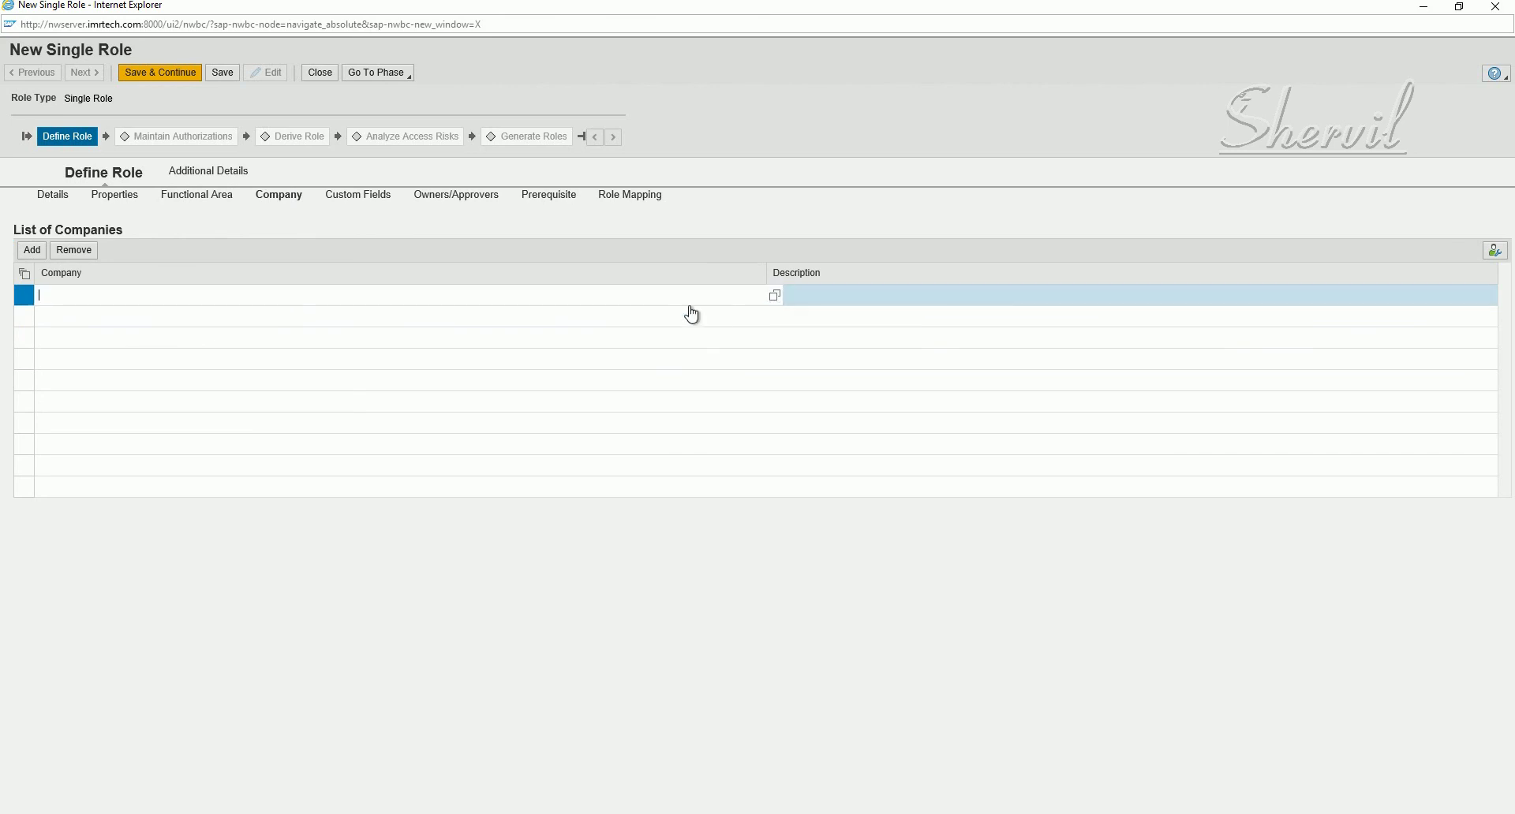
pyautogui.press('F4')
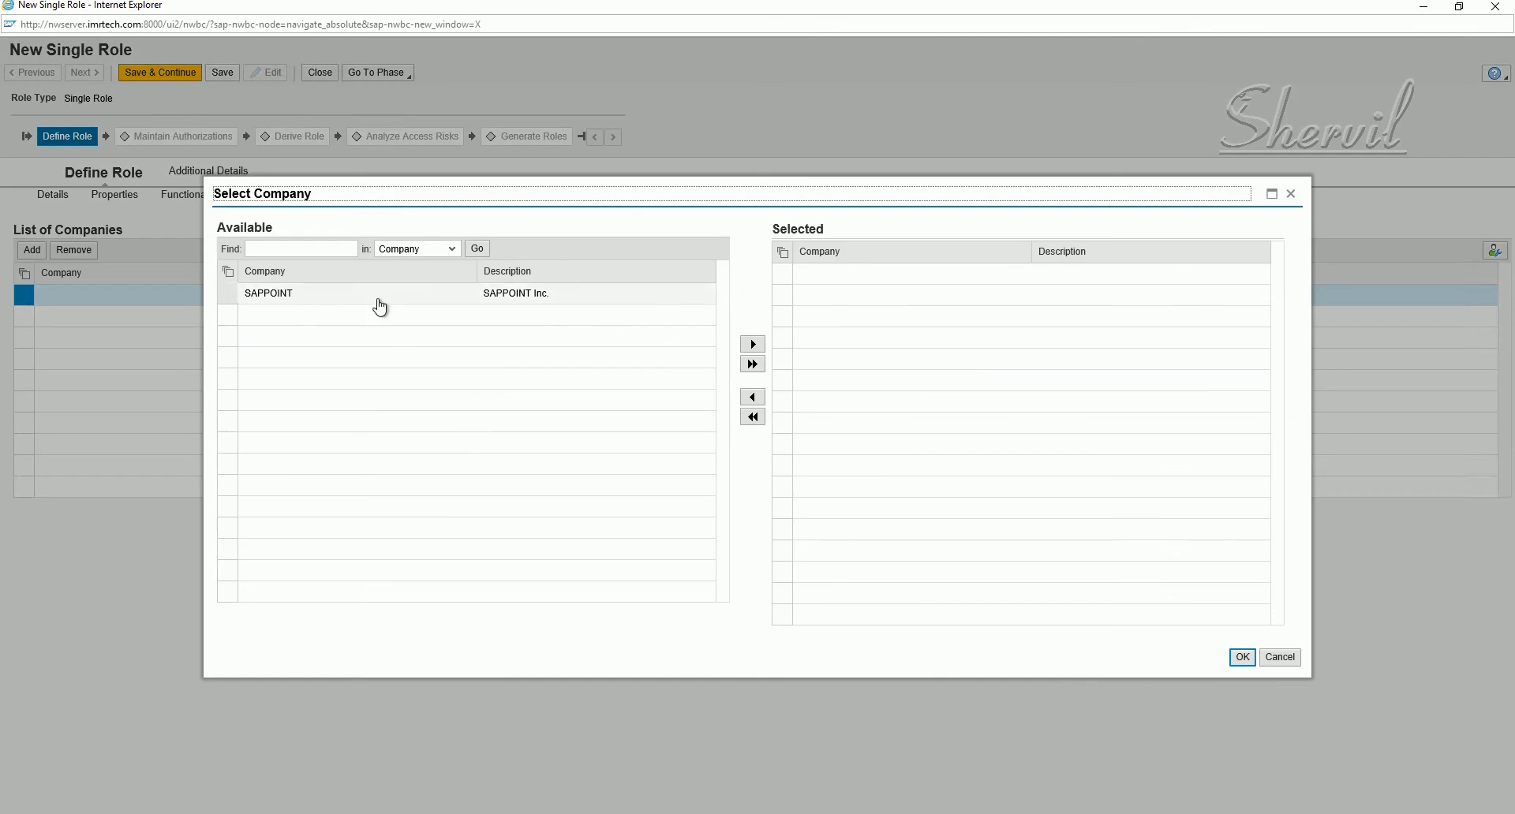
pyautogui.click(378, 301)
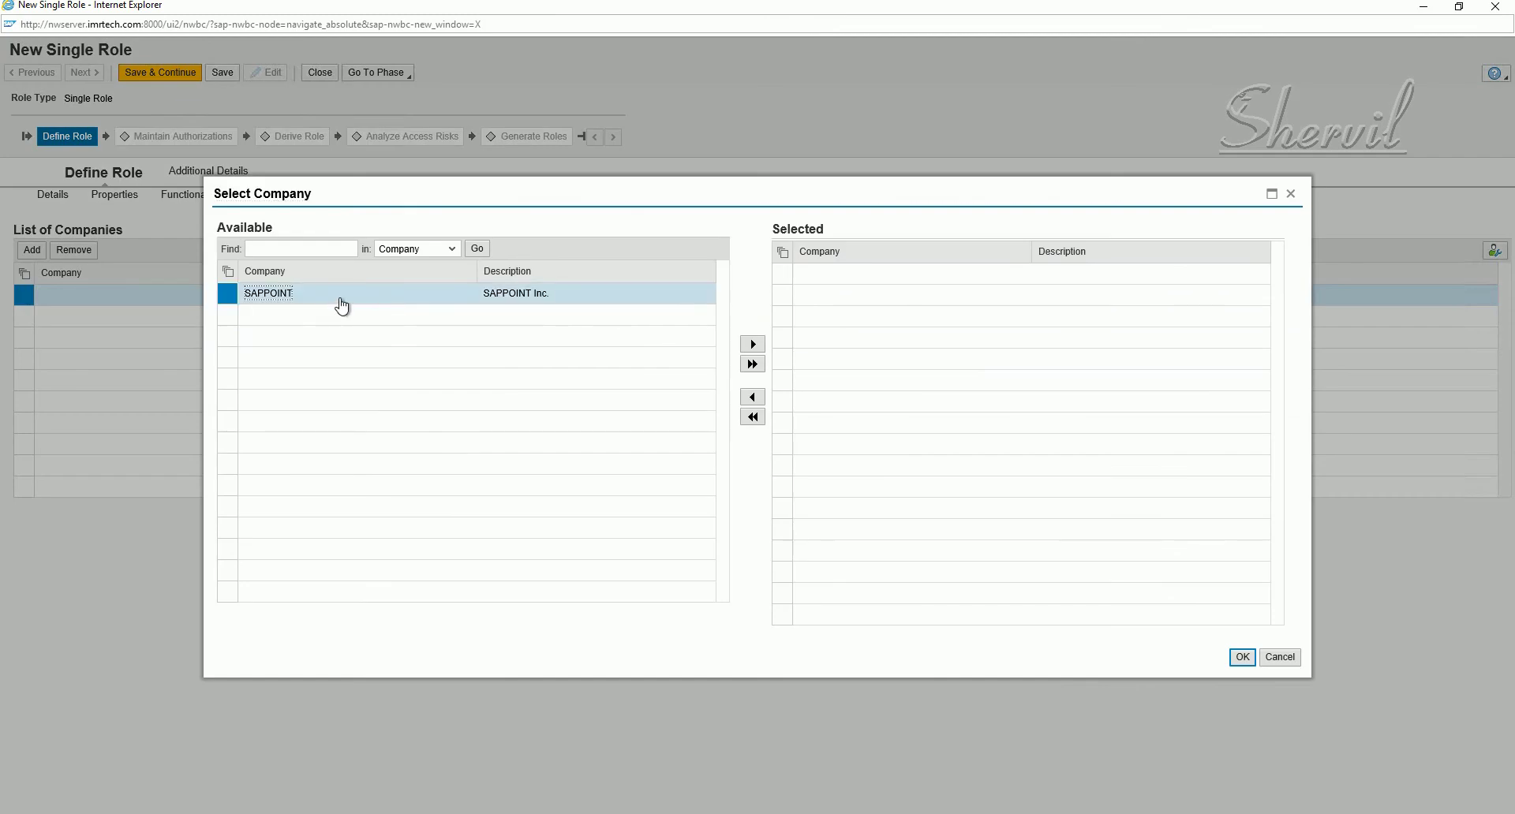
pyautogui.click(752, 344)
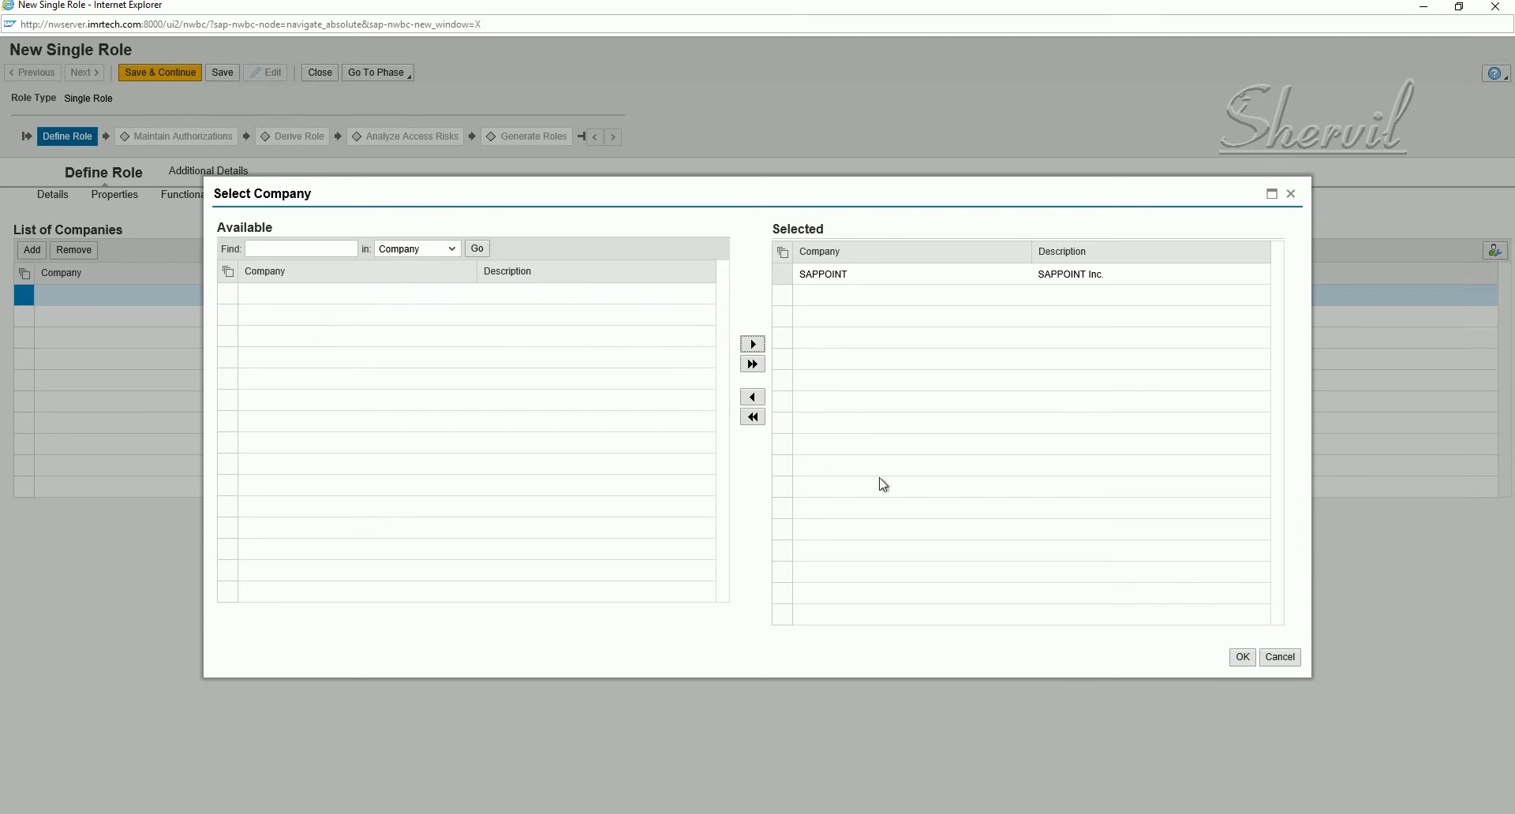
pyautogui.click(1242, 658)
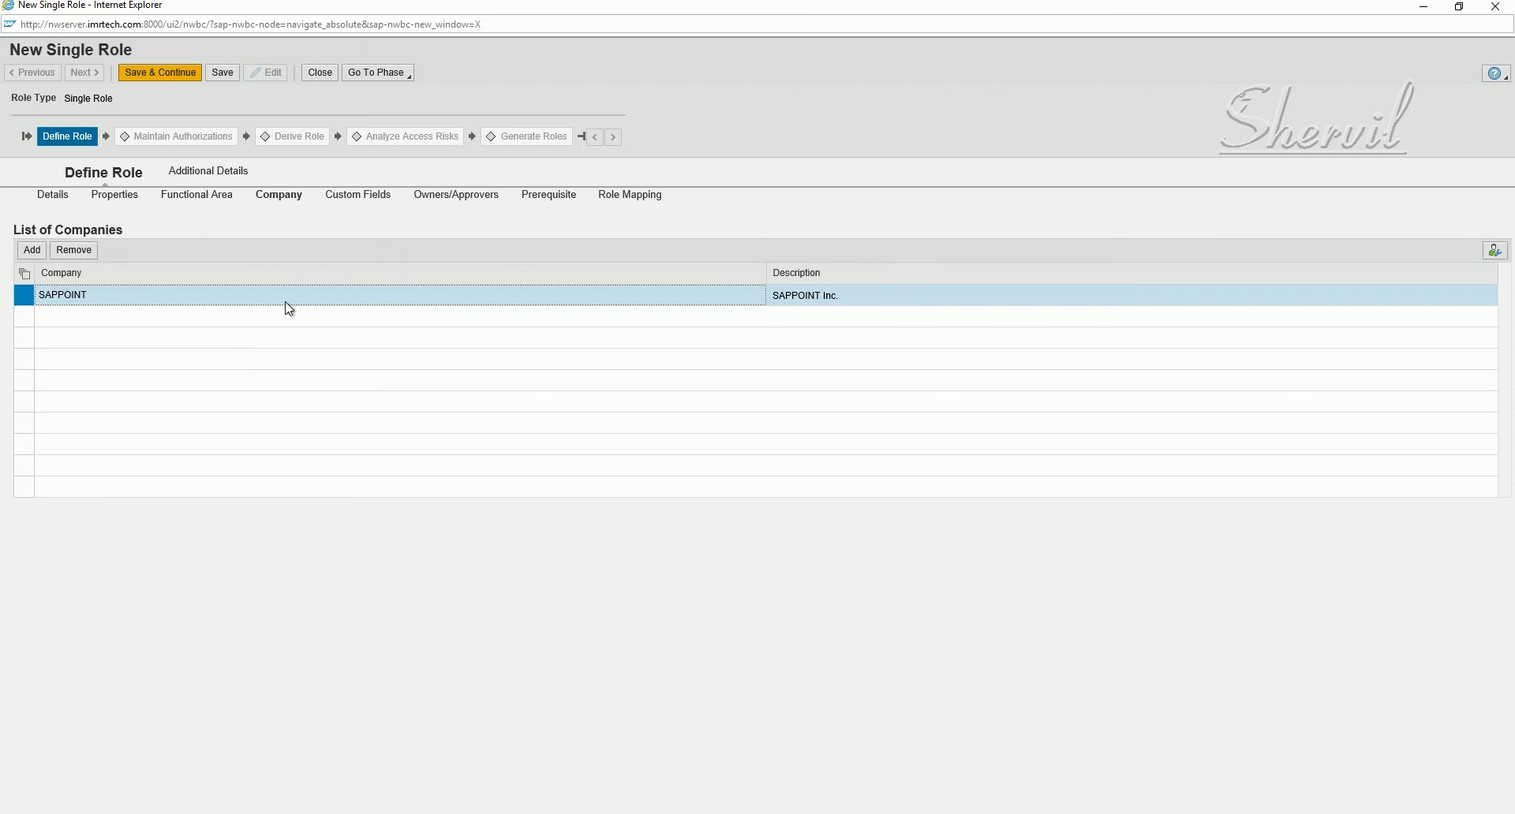
# - Review the role's Custom Fields and Owners/Approvers tabs
pyautogui.click(367, 203)
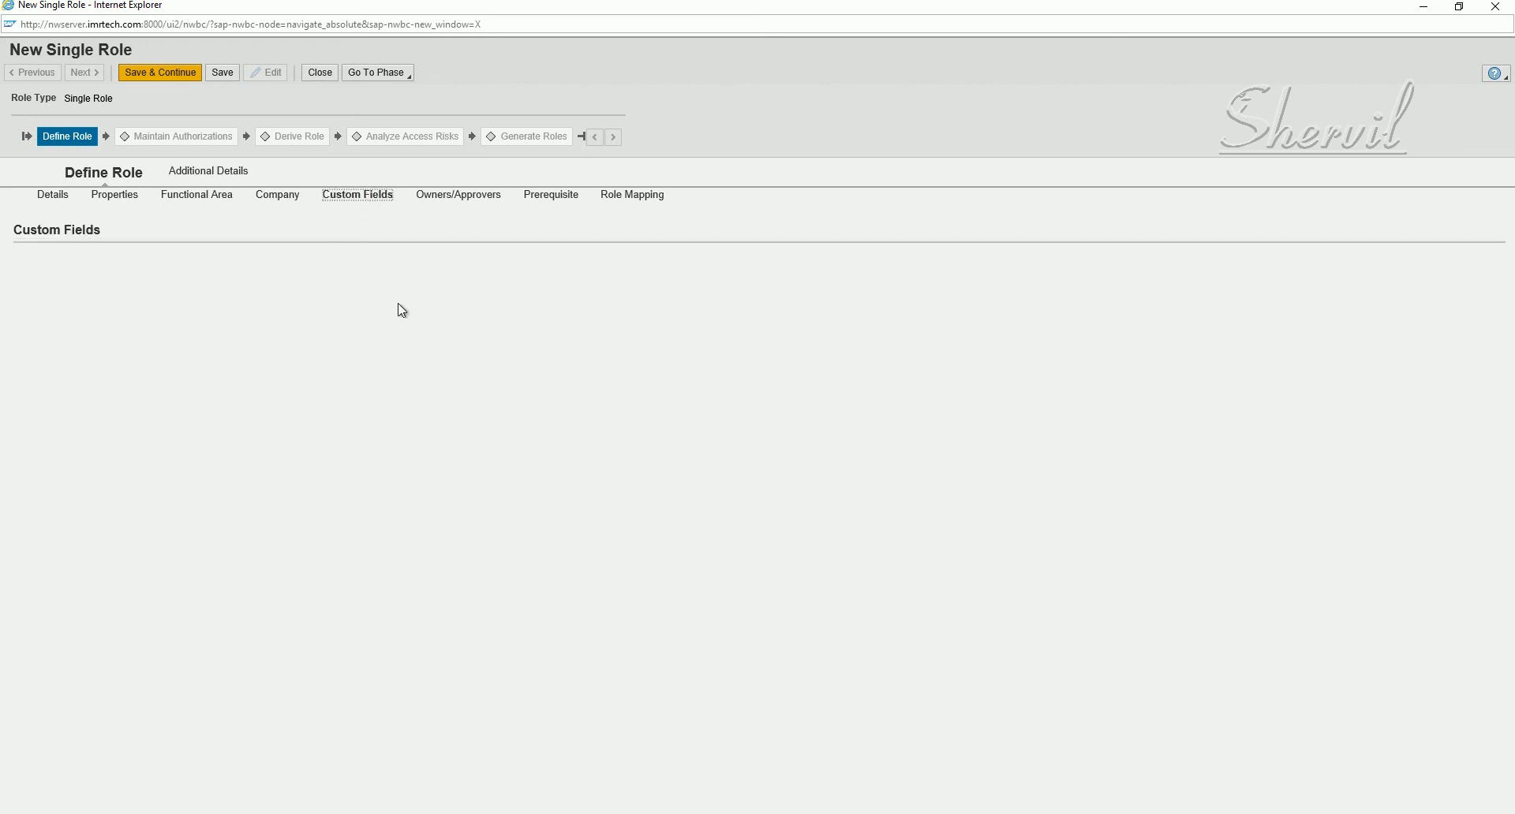
pyautogui.click(453, 201)
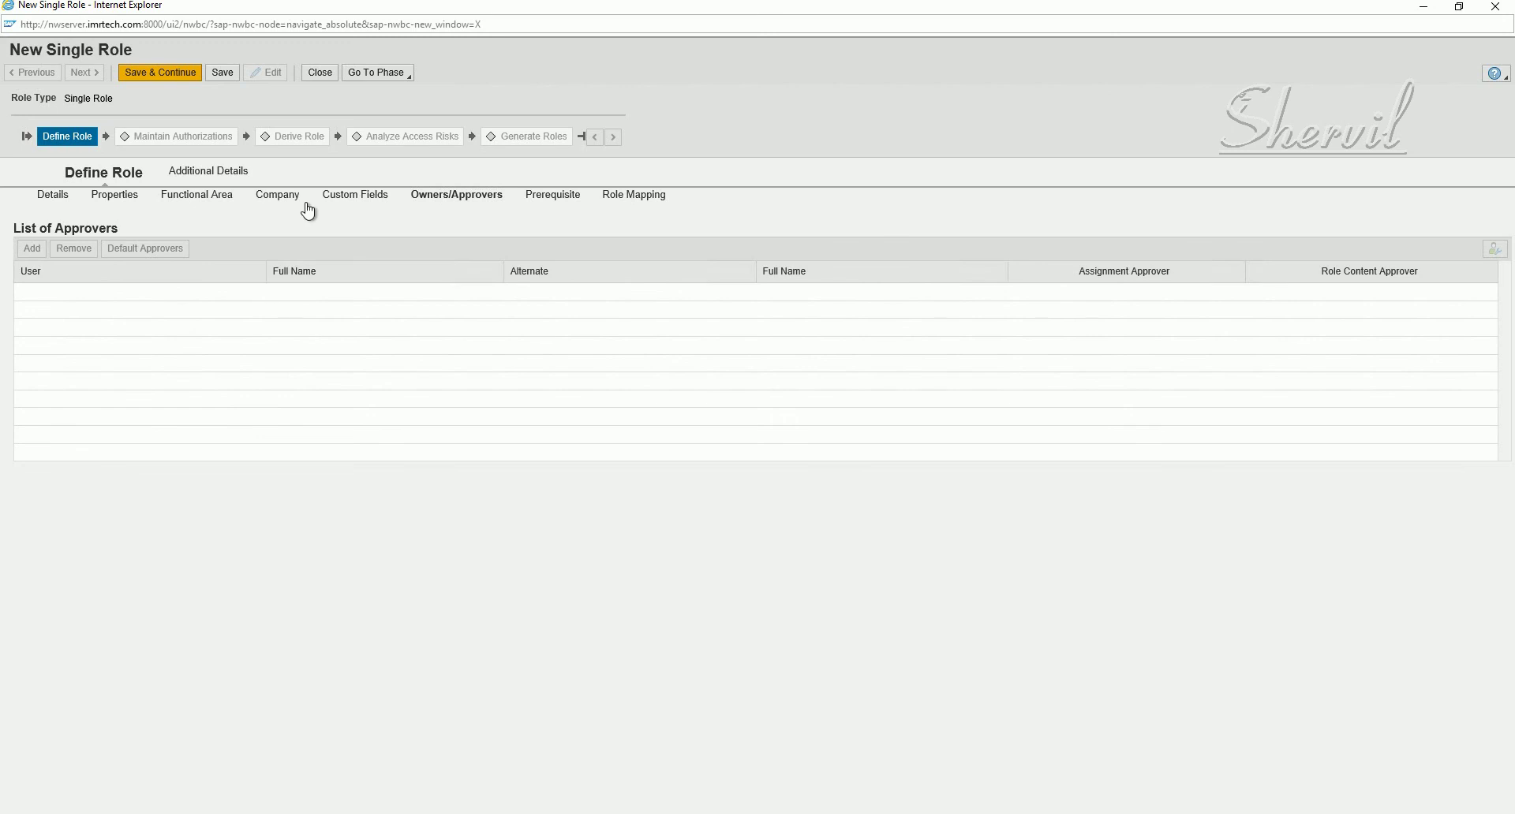
pyautogui.click(272, 196)
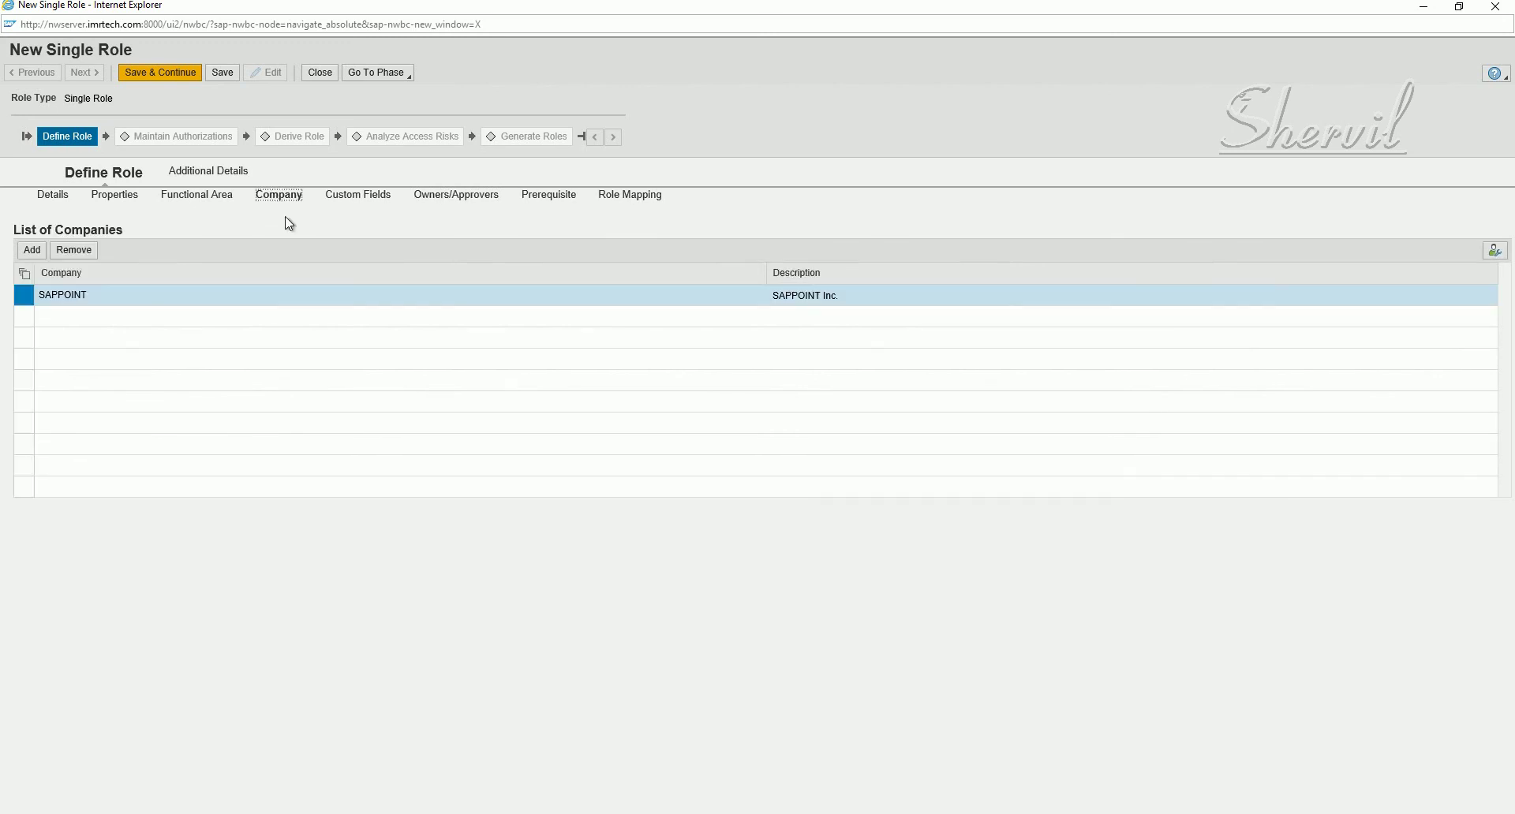
pyautogui.click(465, 201)
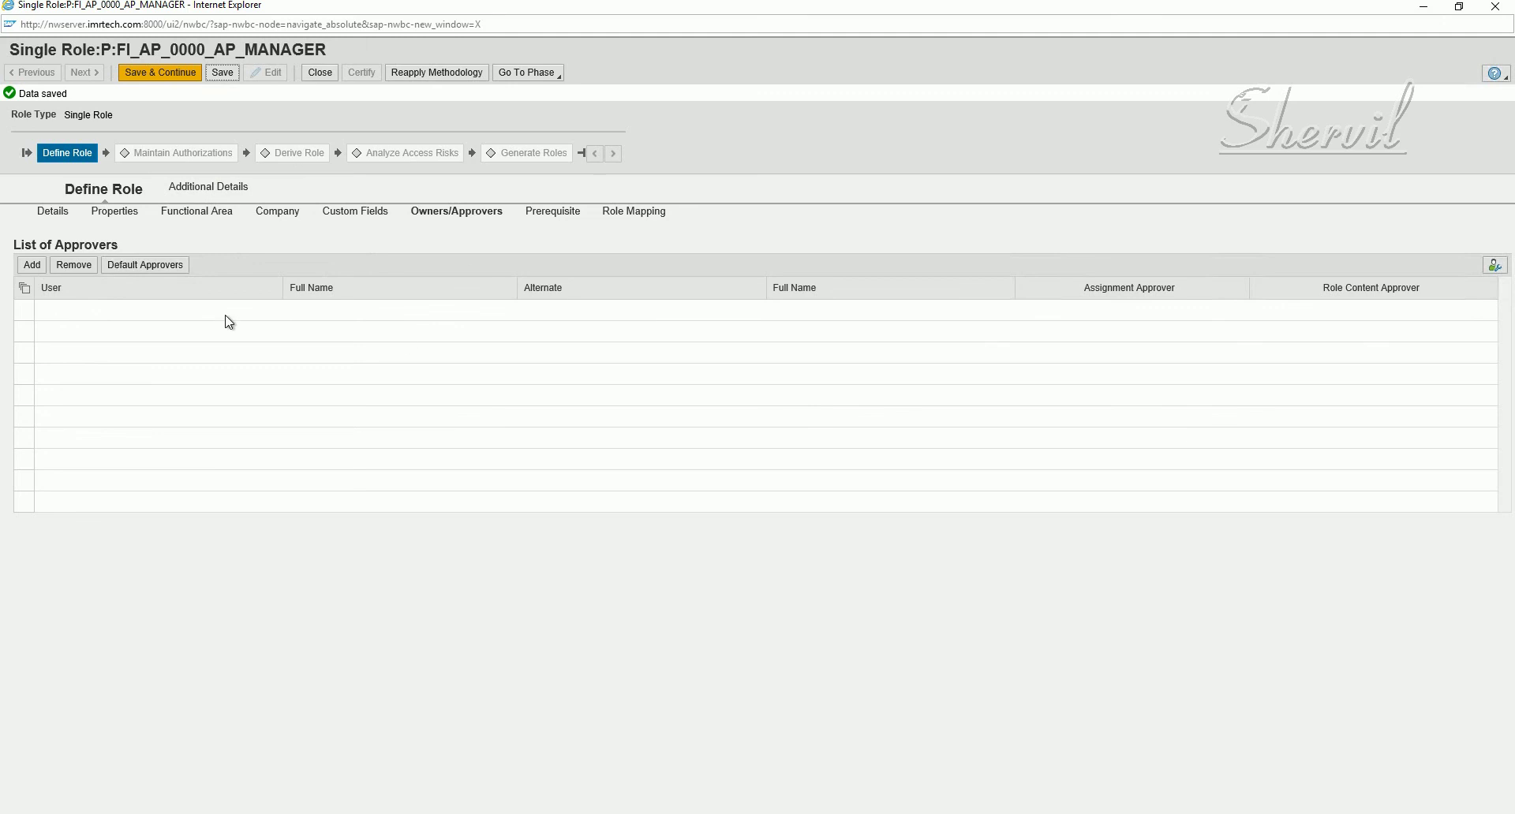
# - Save role P:FI_AP_0000_AP_MANAGER and add a blank row to the List of Approvers
pyautogui.click(218, 72)
pyautogui.click(625, 307)
pyautogui.click(32, 265)
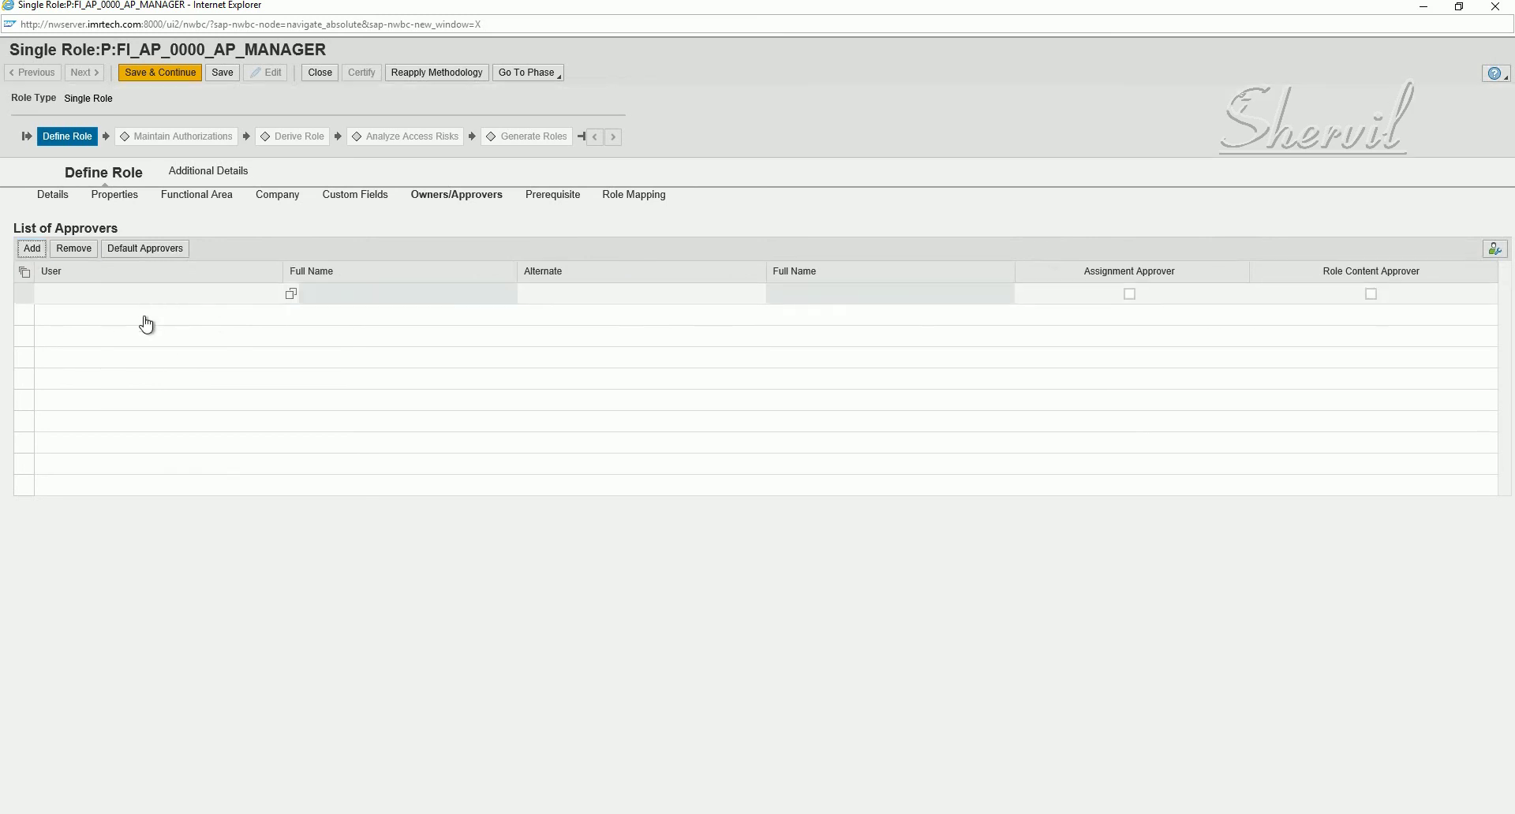
# - Pick FIOWNER as the approver from the User value help
pyautogui.click(292, 294)
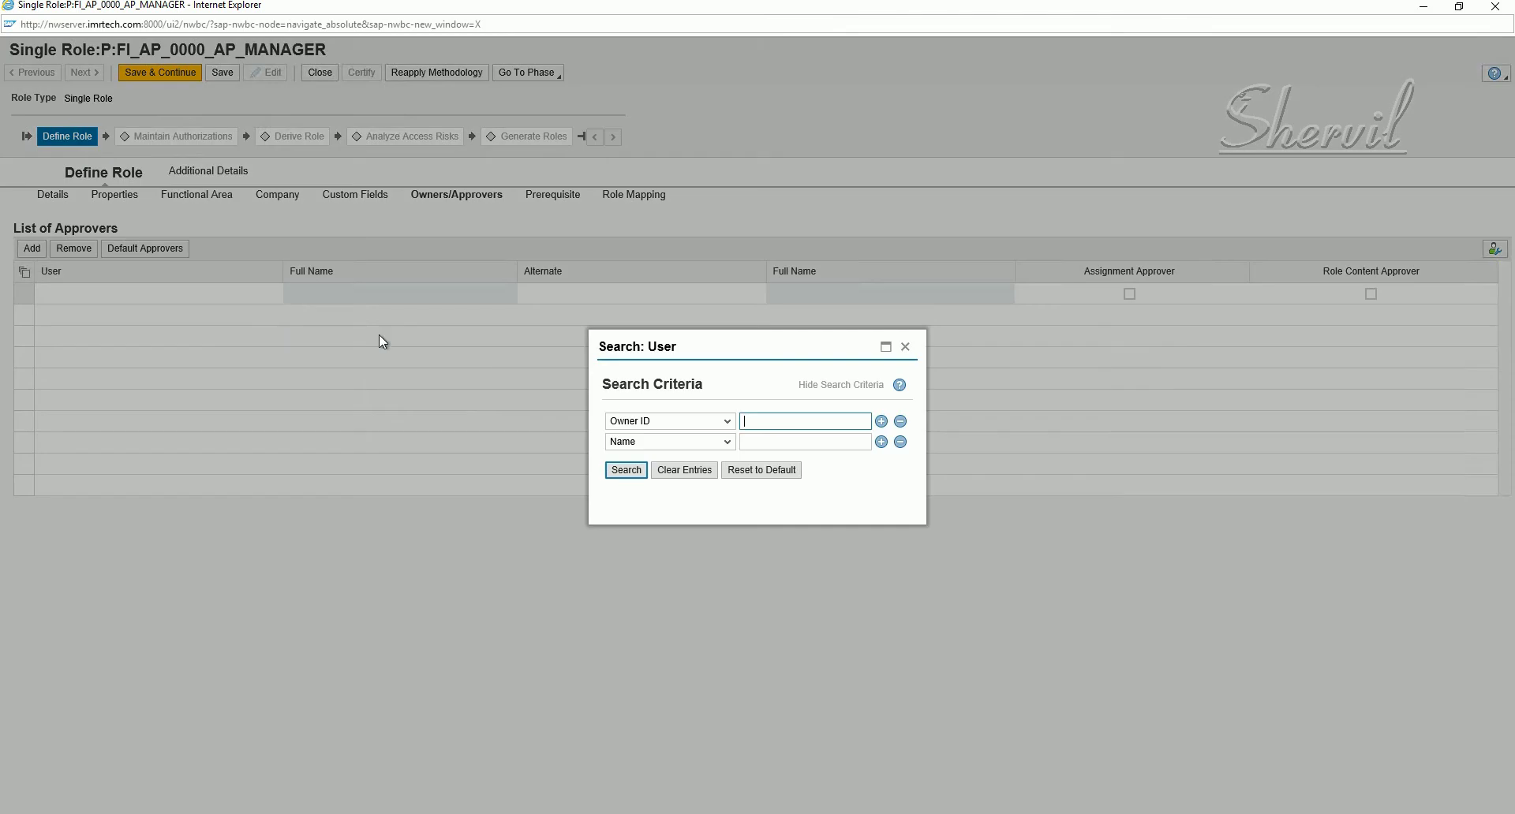
pyautogui.click(624, 471)
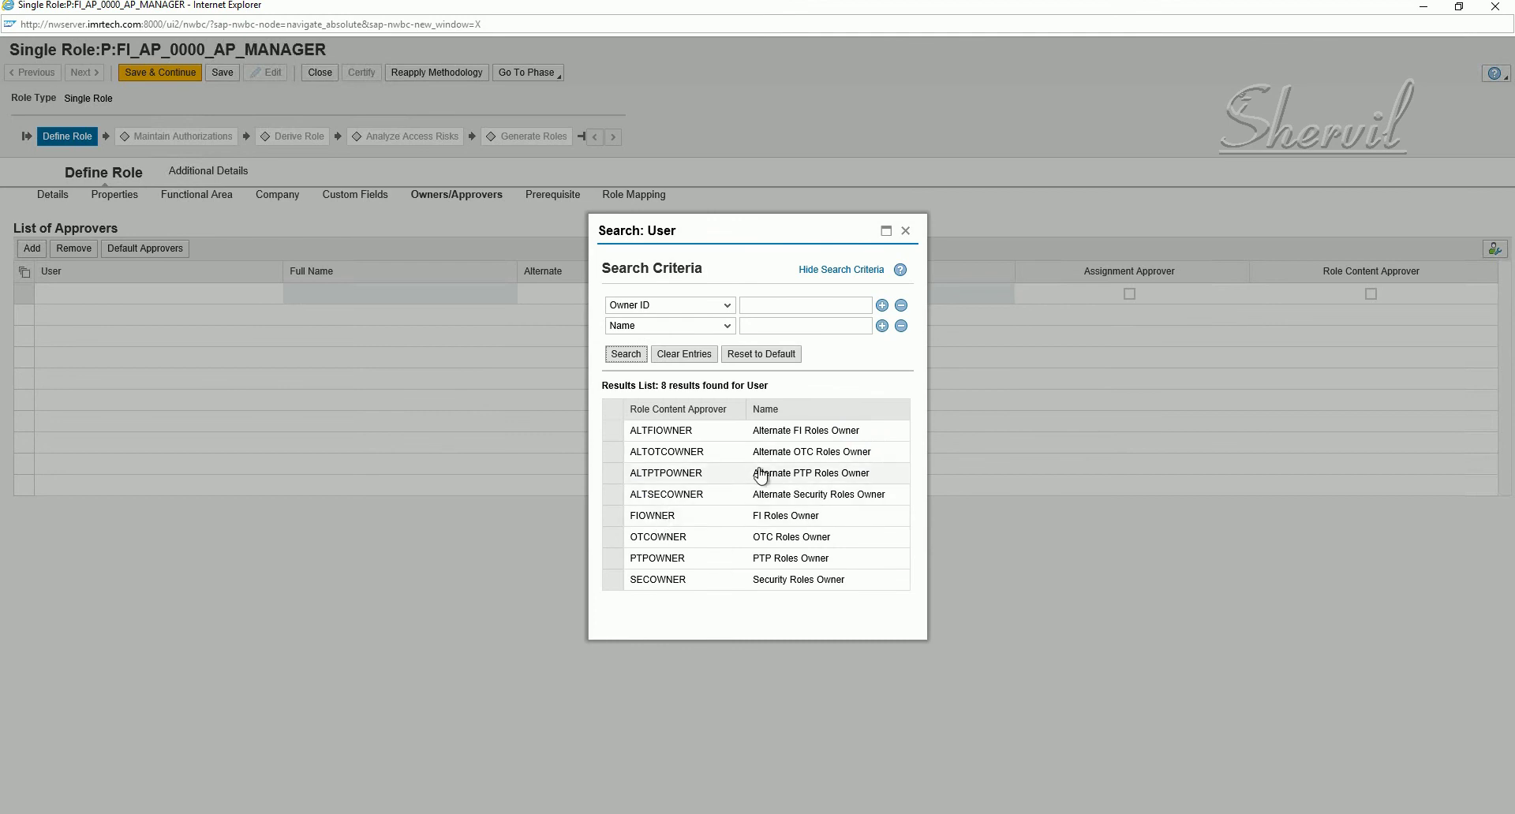
pyautogui.click(612, 520)
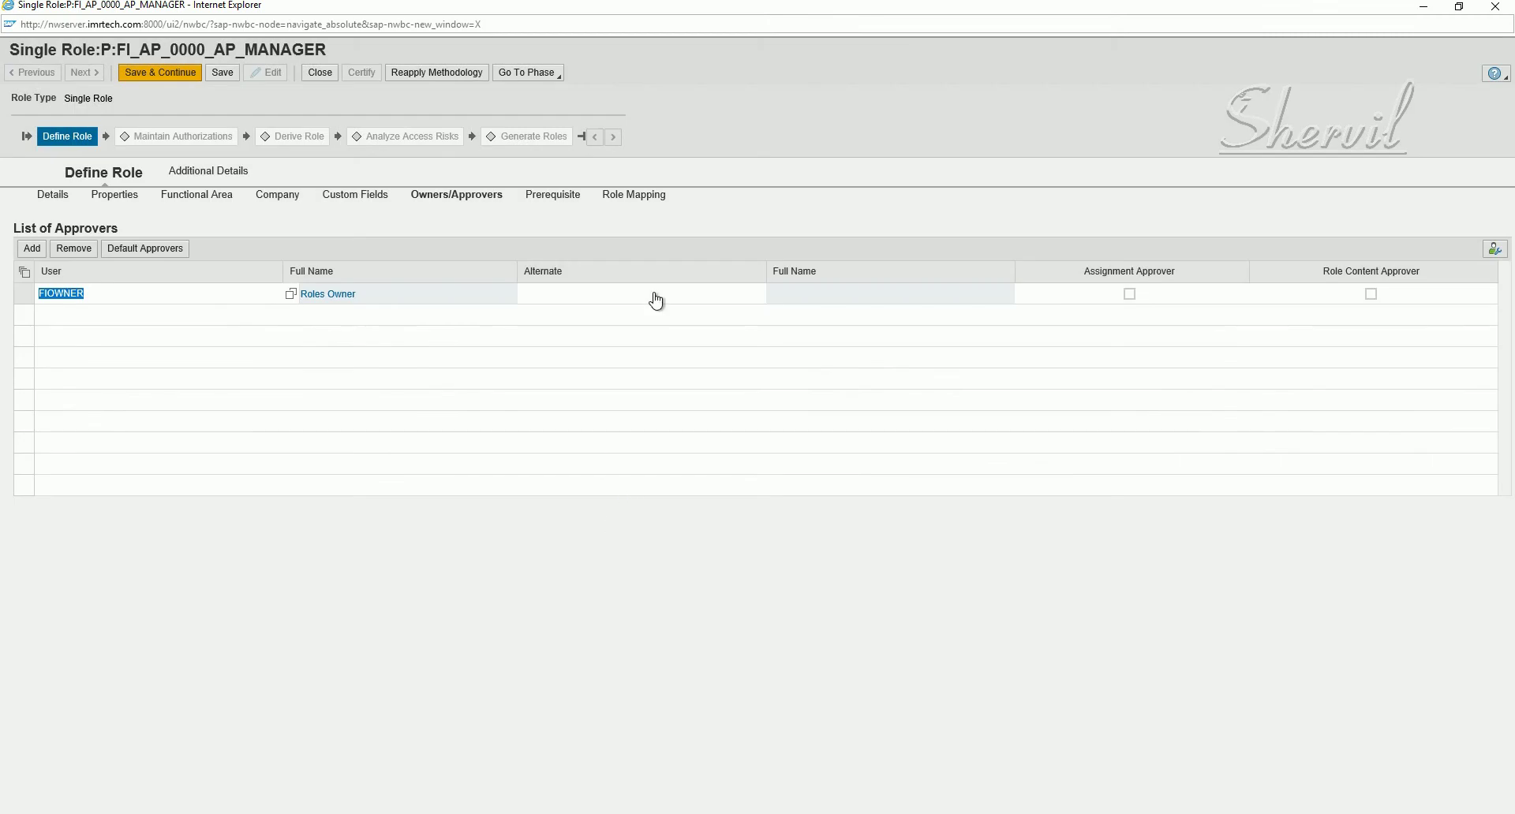
# - Set ALTFIOWNER as alternate and tick Assignment Approver and Role Content Approver
pyautogui.click(656, 292)
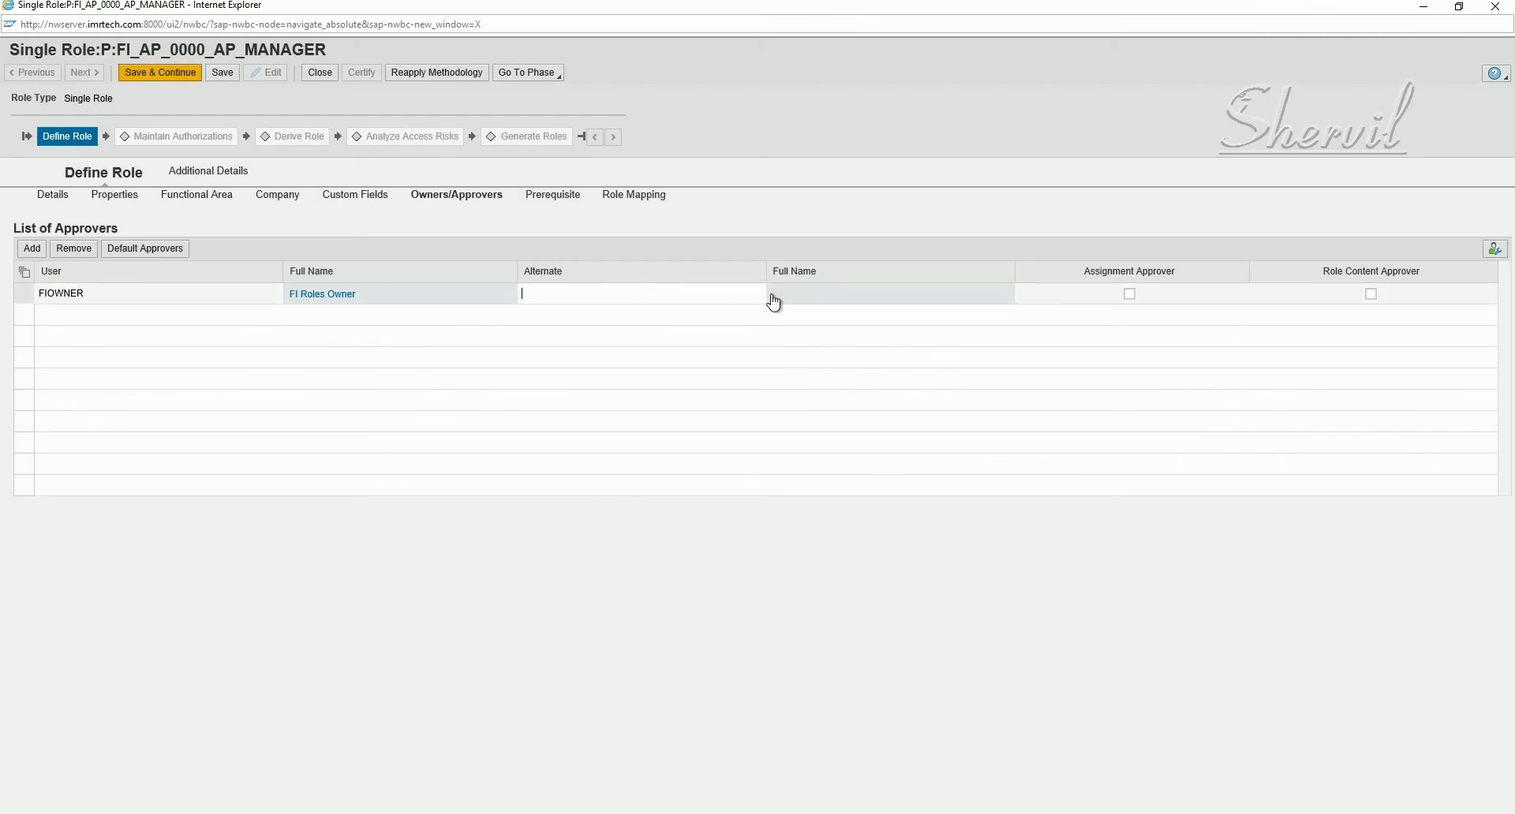
pyautogui.click(773, 301)
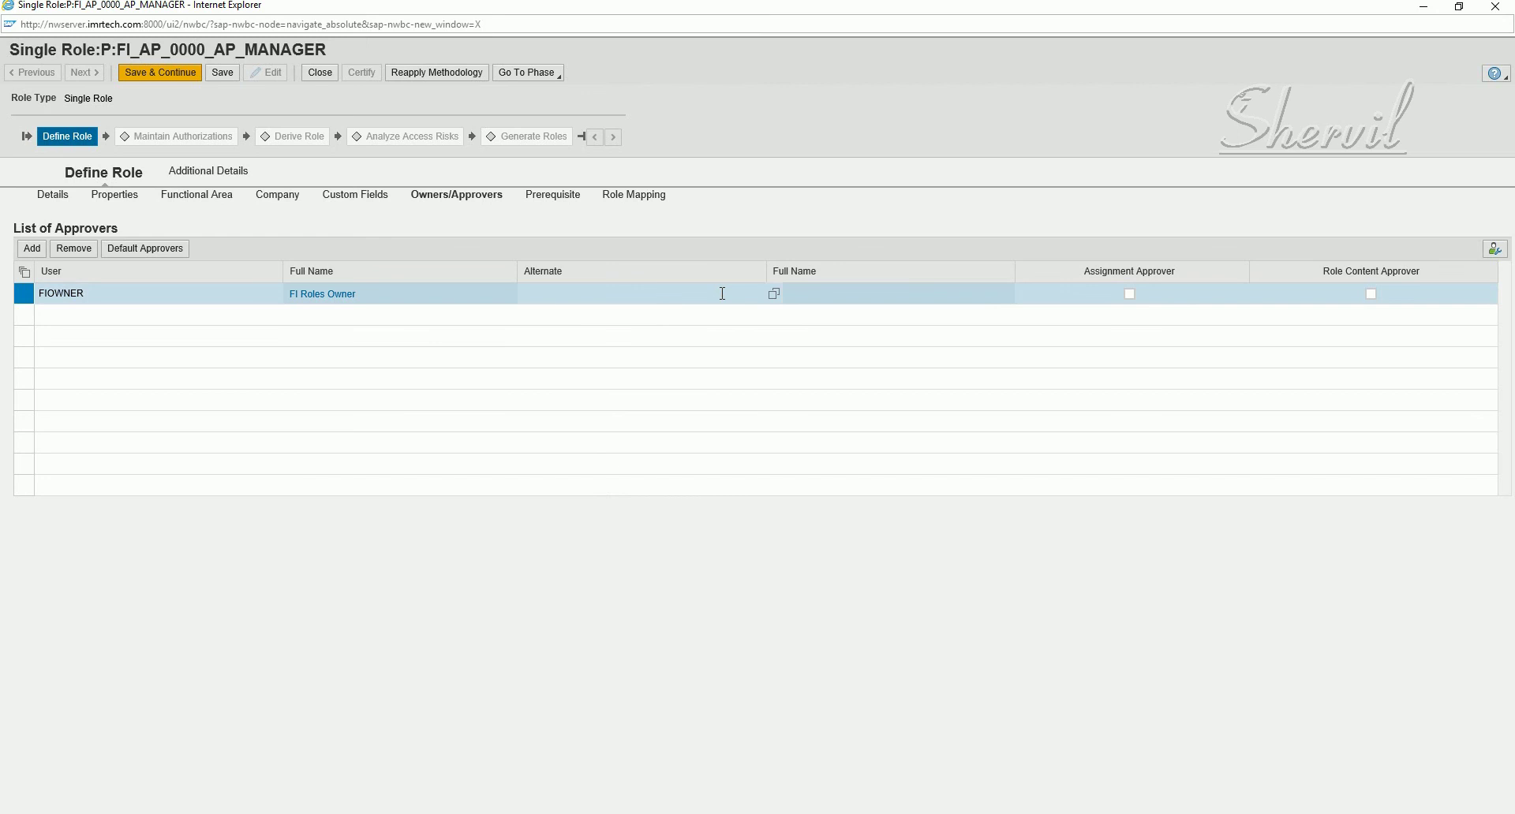
pyautogui.click(769, 299)
pyautogui.click(771, 294)
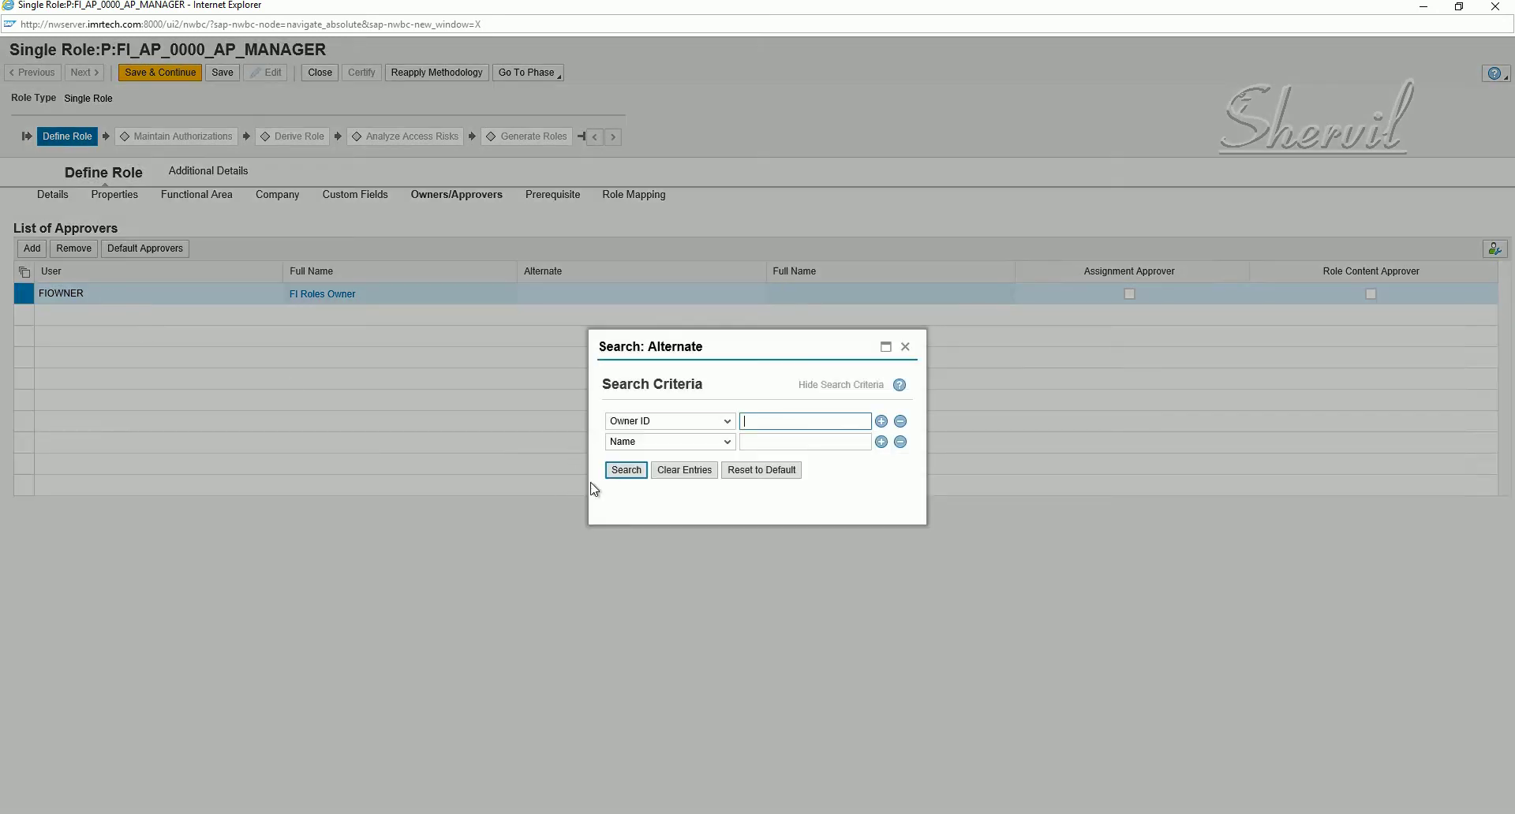
pyautogui.click(620, 473)
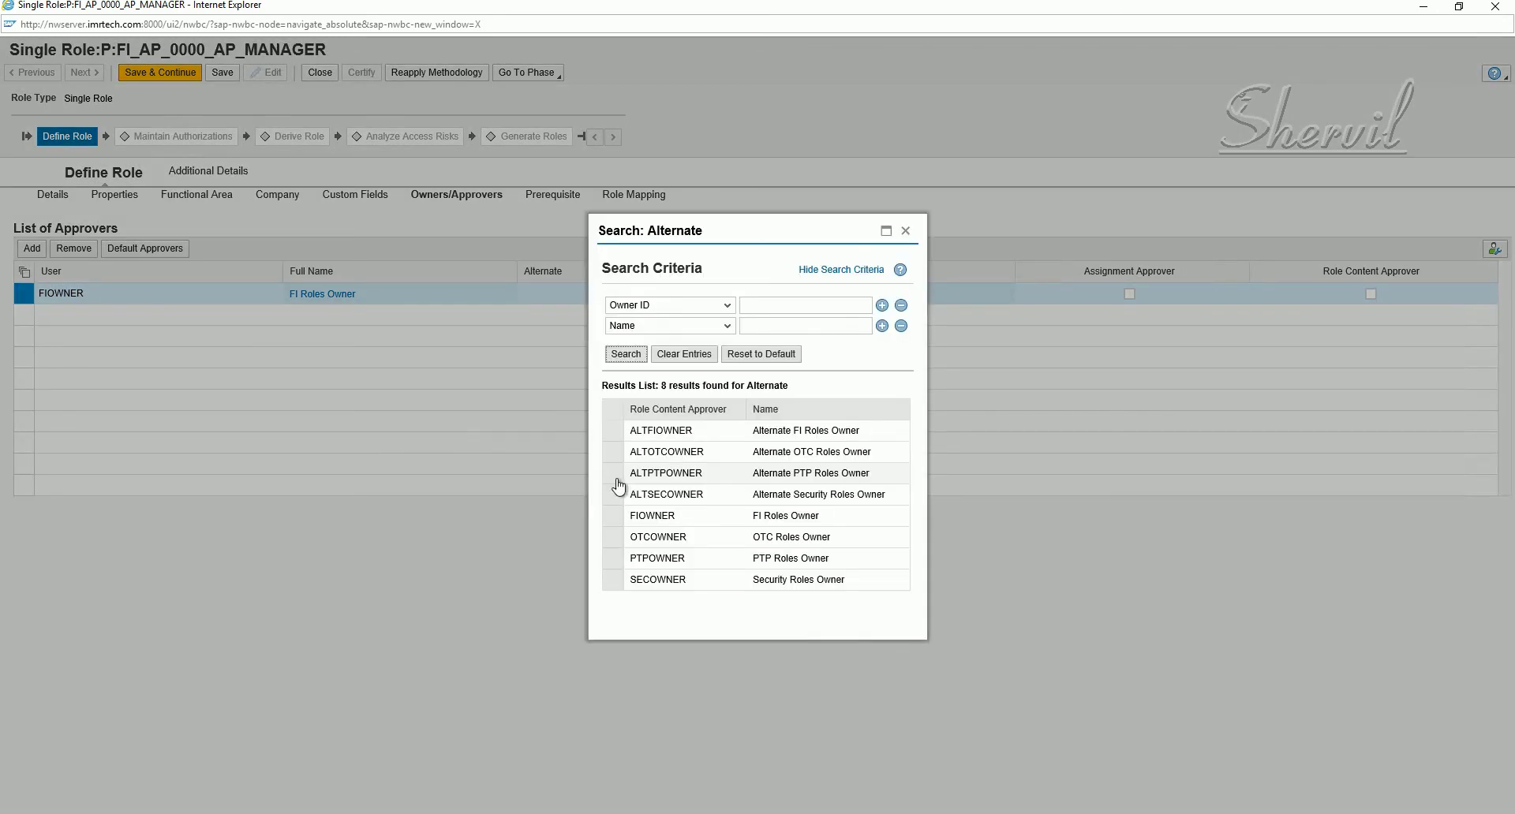
pyautogui.click(629, 432)
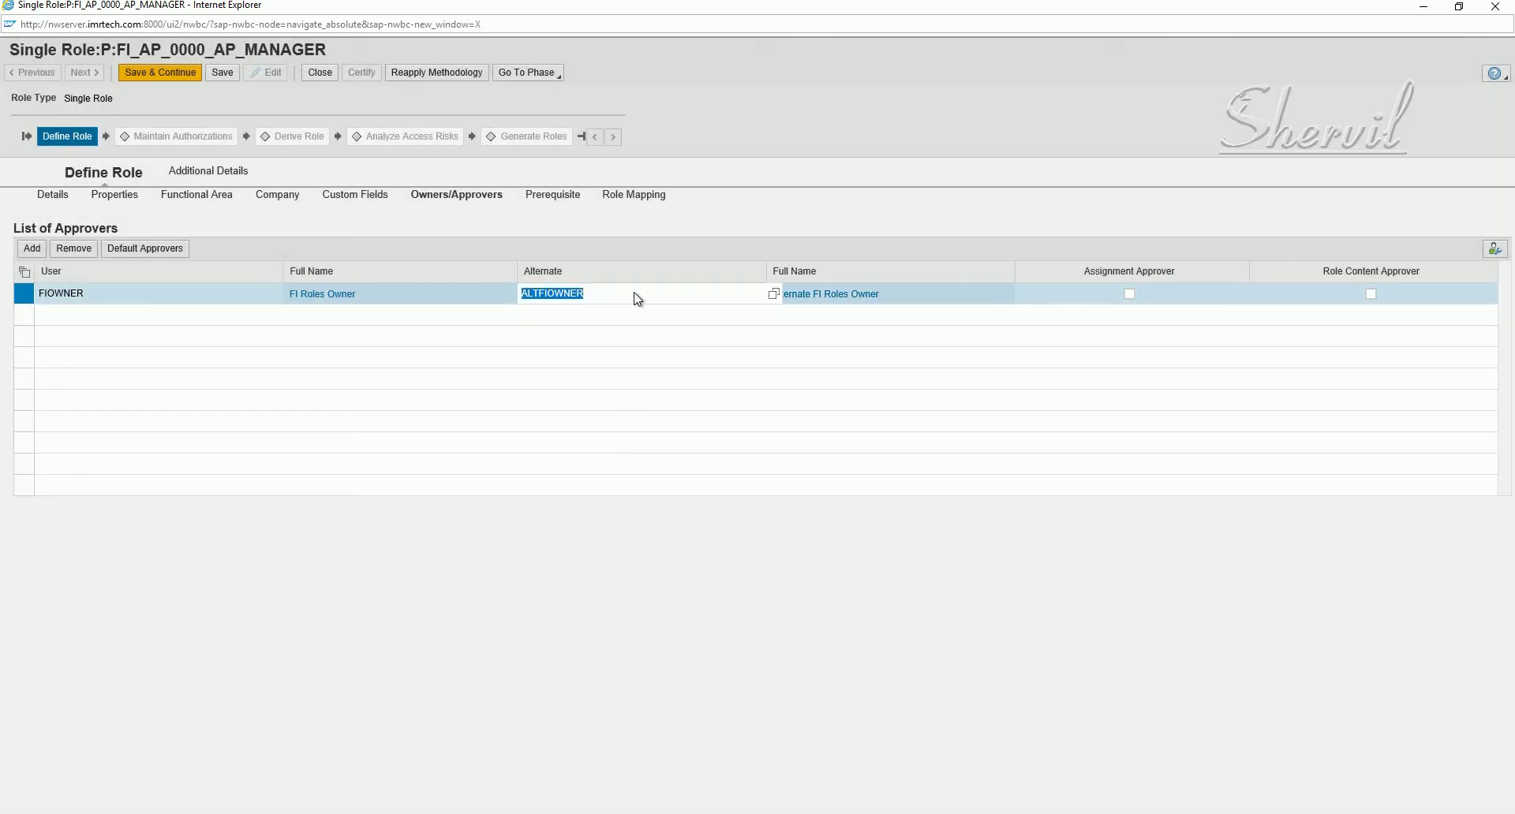
pyautogui.click(637, 296)
pyautogui.click(1129, 294)
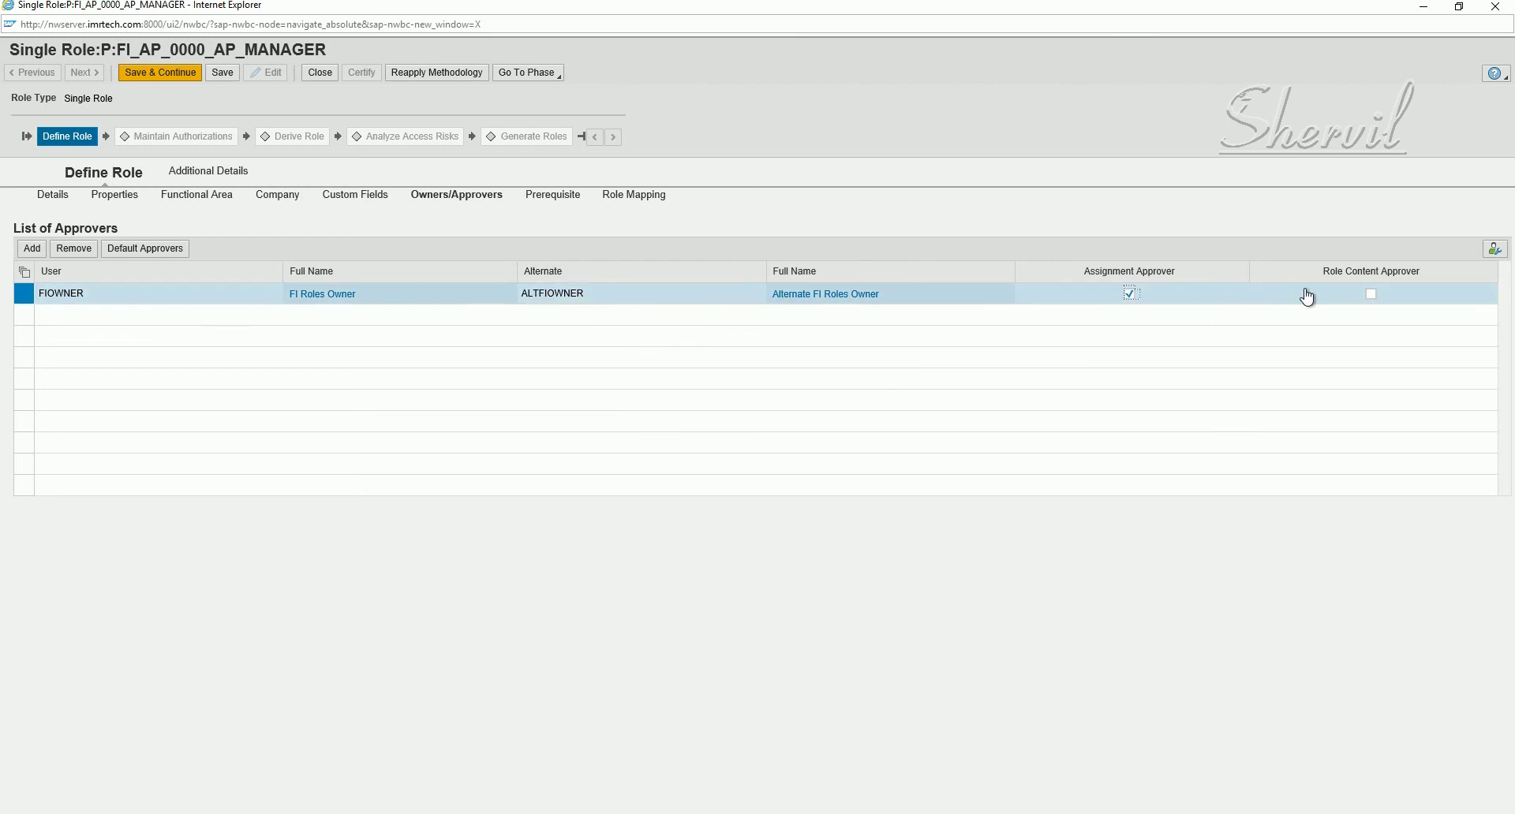
pyautogui.click(1371, 293)
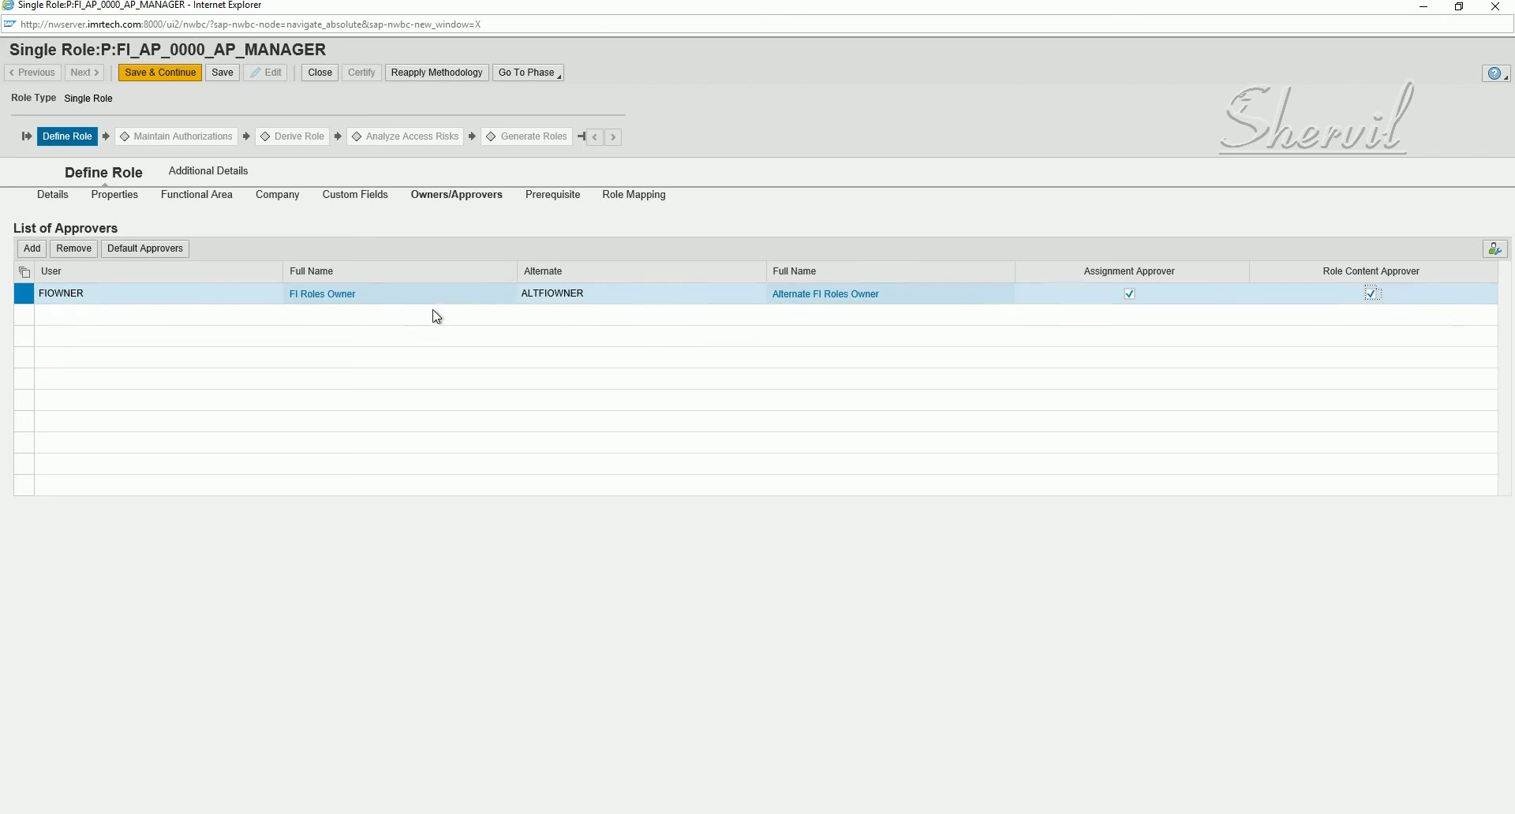
# - Save the approver settings and add a new row on the Prerequisite tab
pyautogui.click(232, 73)
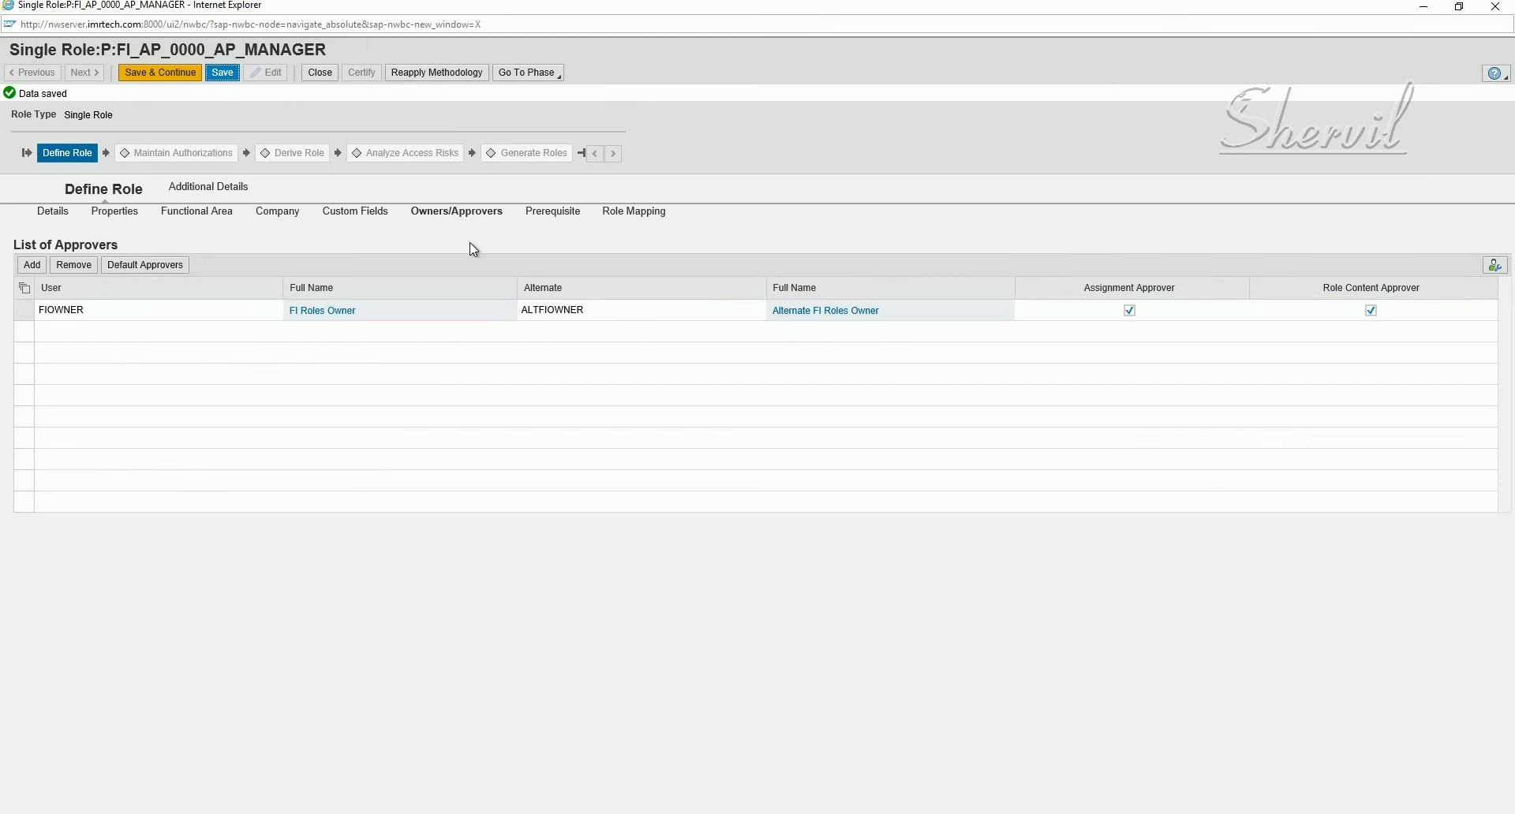
pyautogui.click(546, 213)
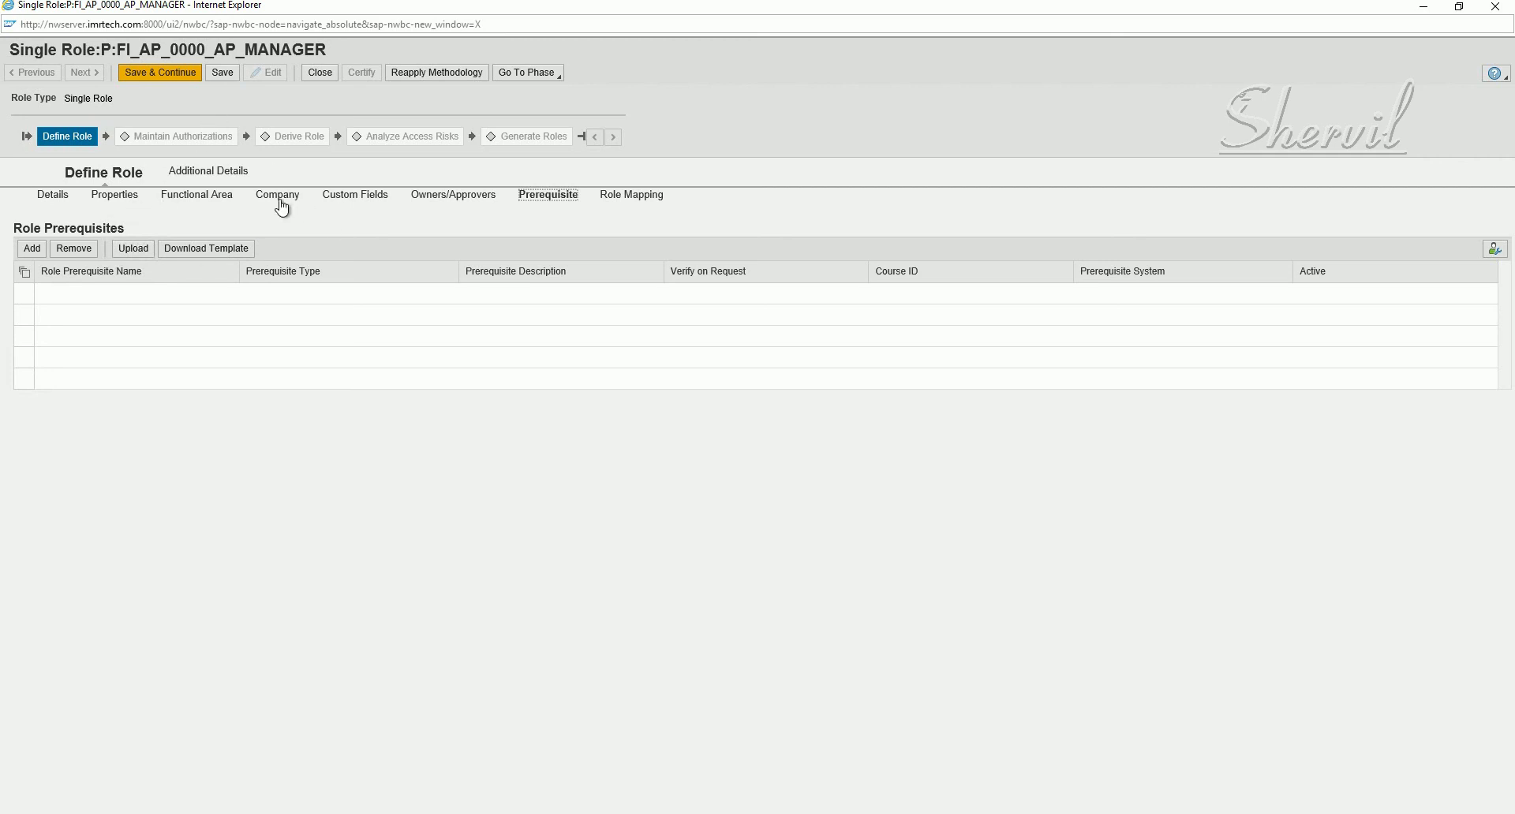
pyautogui.click(32, 249)
pyautogui.click(241, 295)
# - Search available prerequisites by Prerequisite Type and close the lookup, leaving none assigned
pyautogui.click(245, 297)
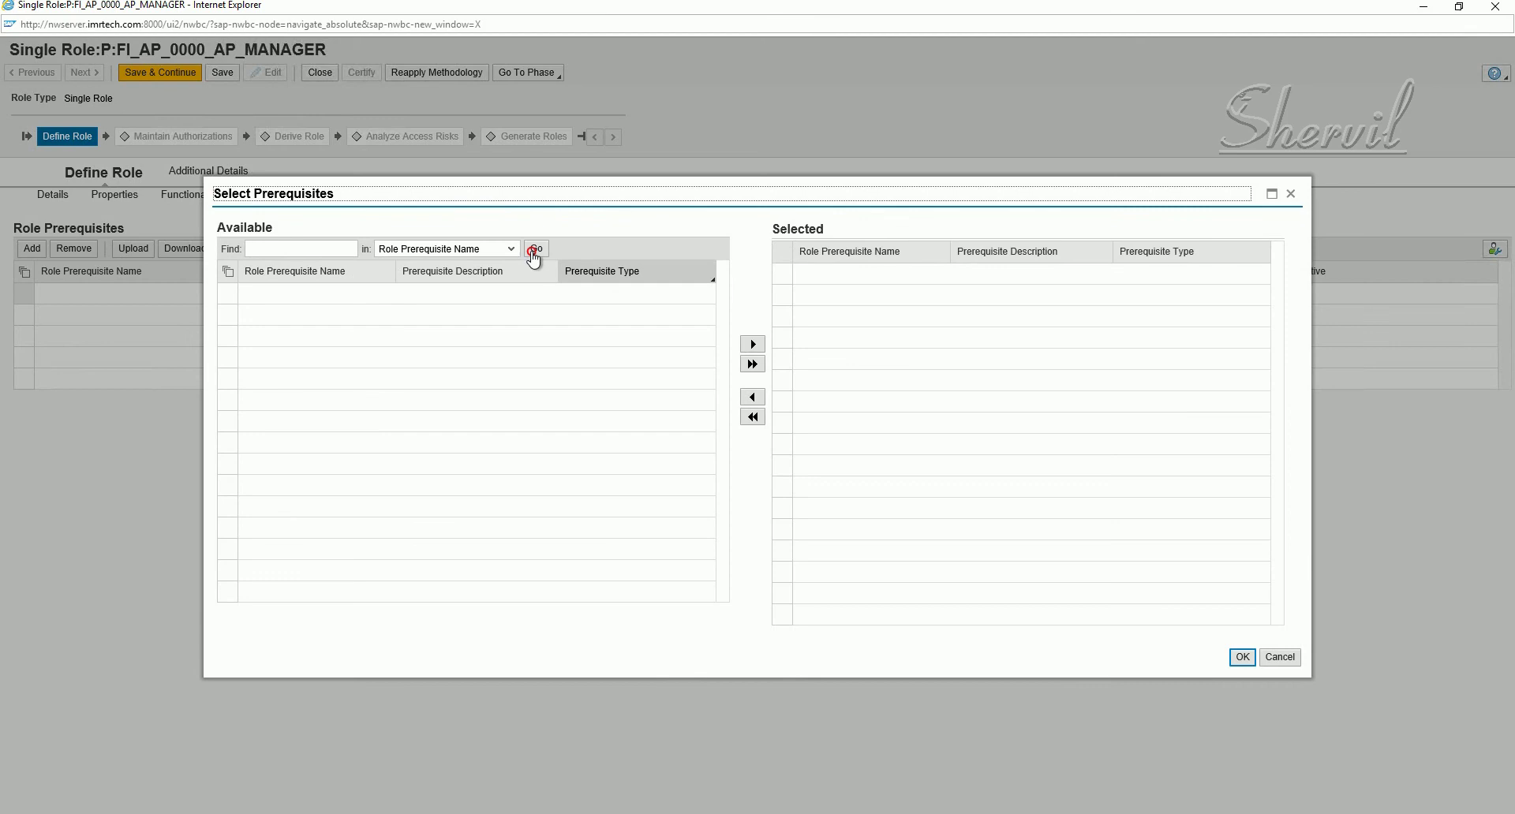
pyautogui.click(535, 250)
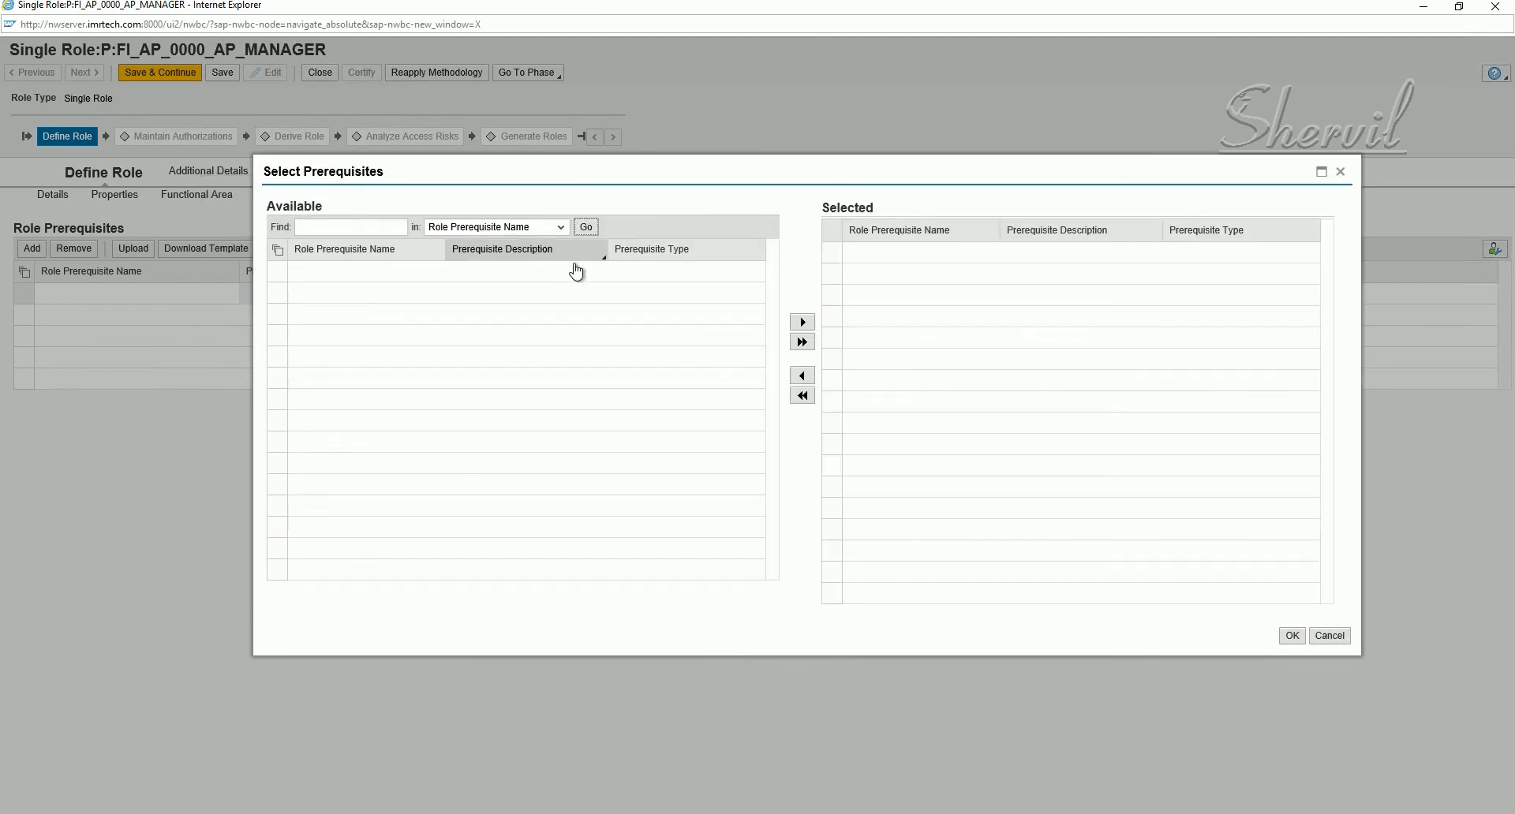
pyautogui.click(587, 228)
pyautogui.click(559, 228)
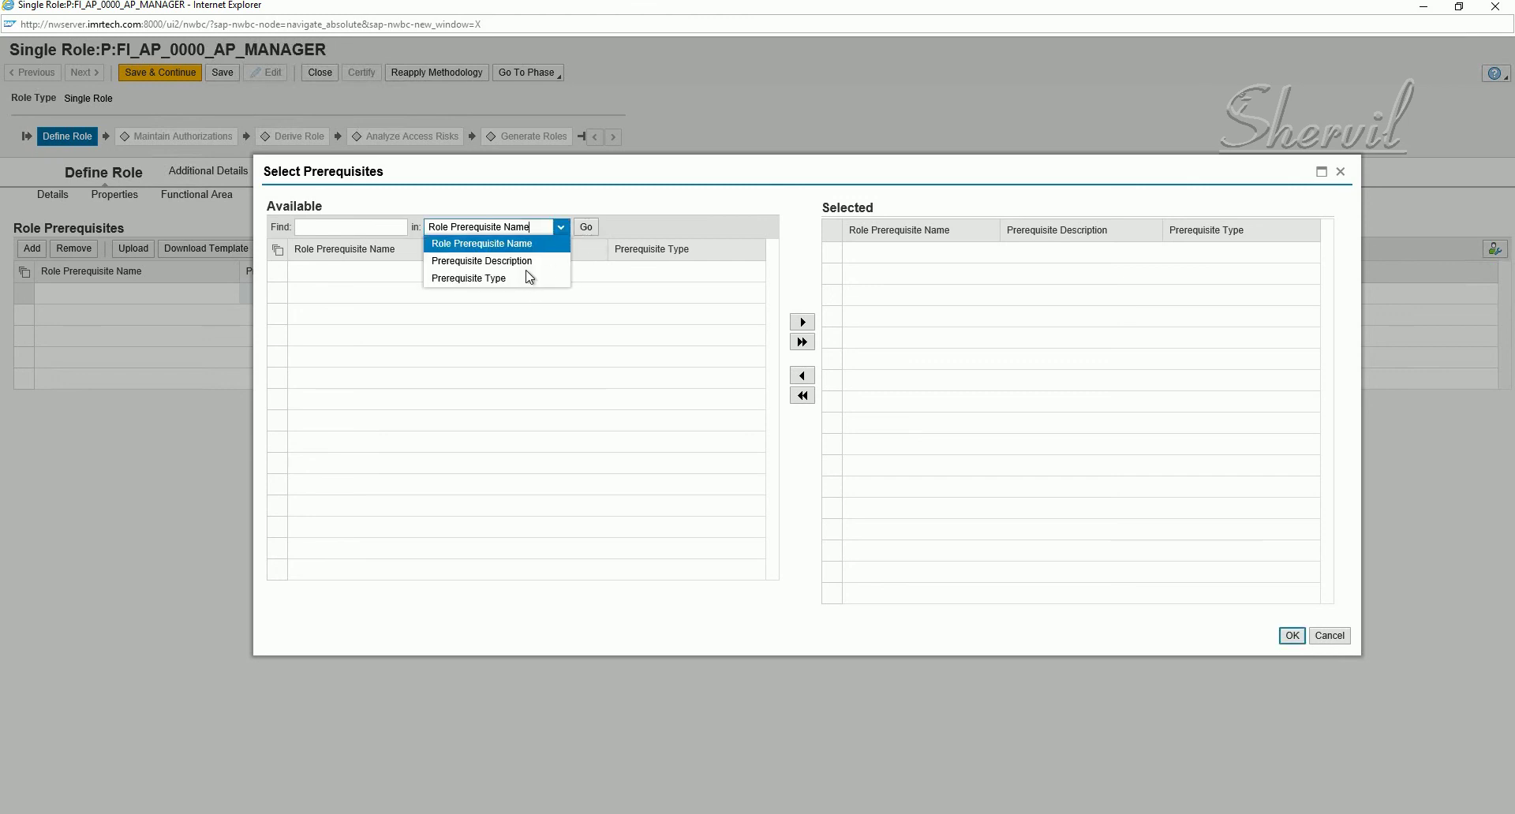
pyautogui.click(497, 278)
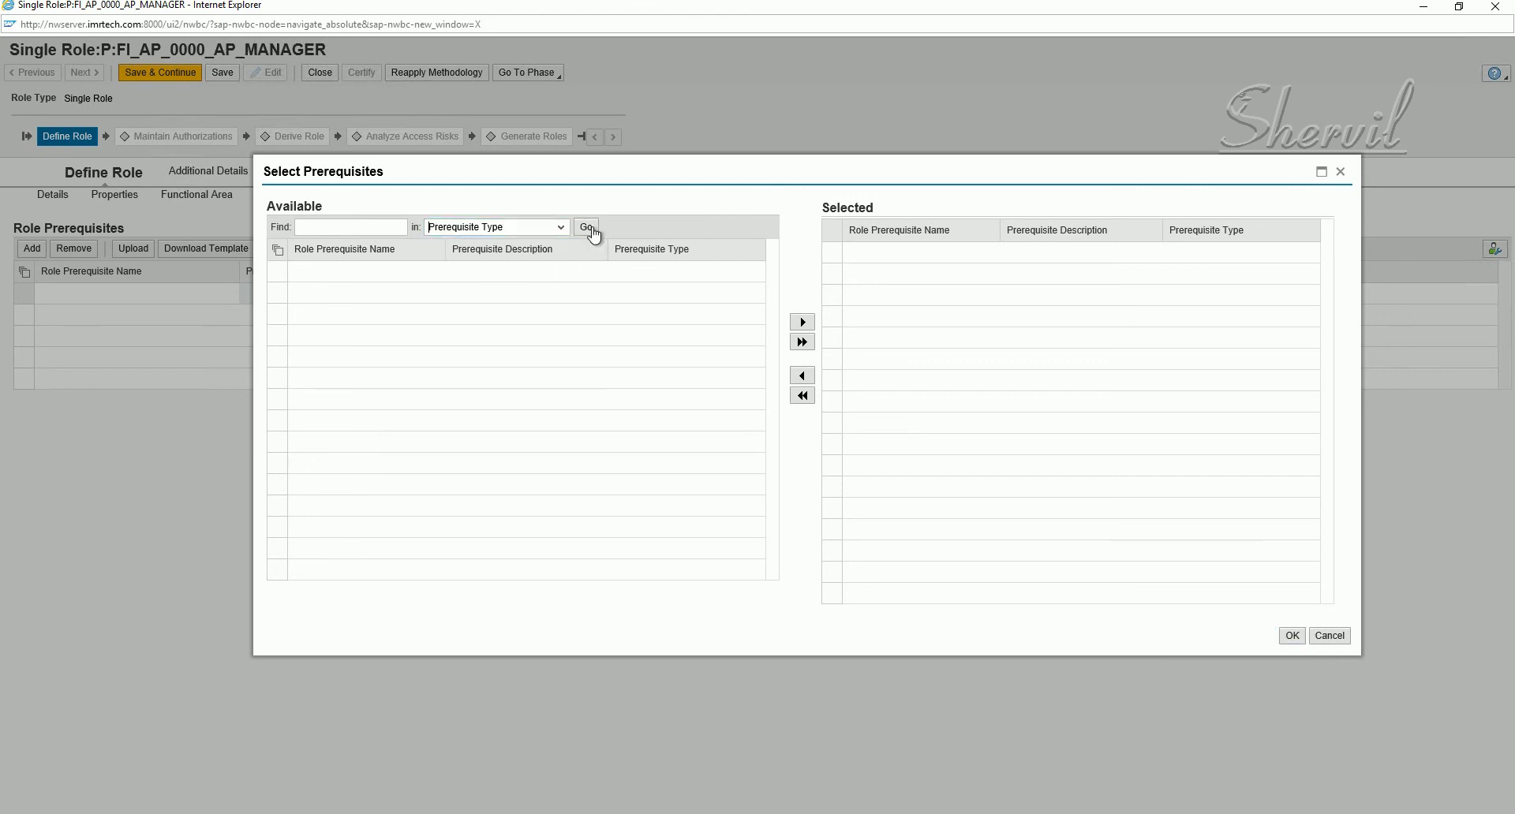
pyautogui.click(586, 228)
pyautogui.click(1290, 638)
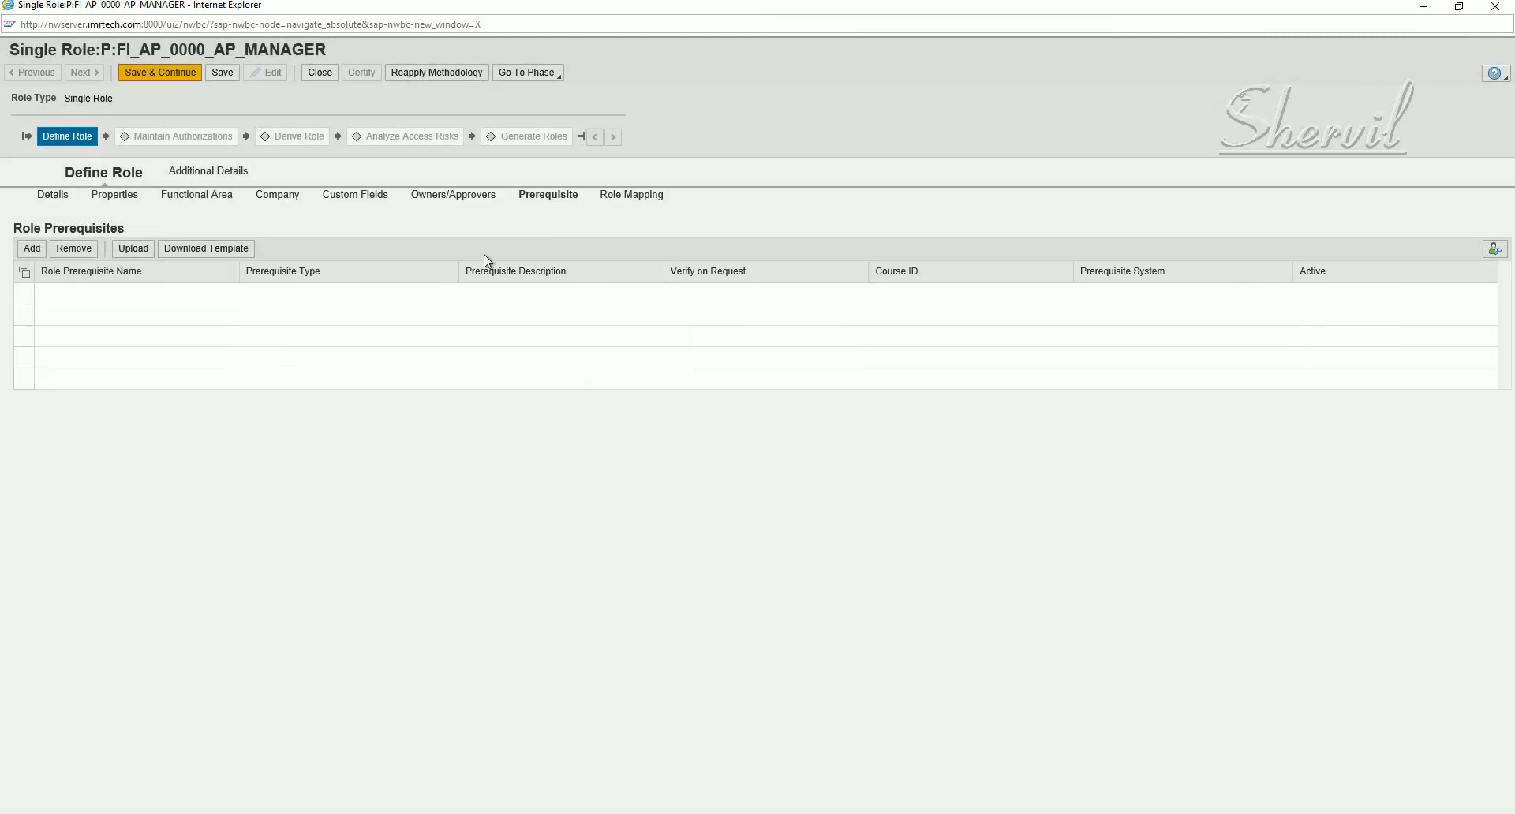
# - Save the role and check Role Mapping's unticked Consider Parent Assignment Approvers option
pyautogui.click(222, 72)
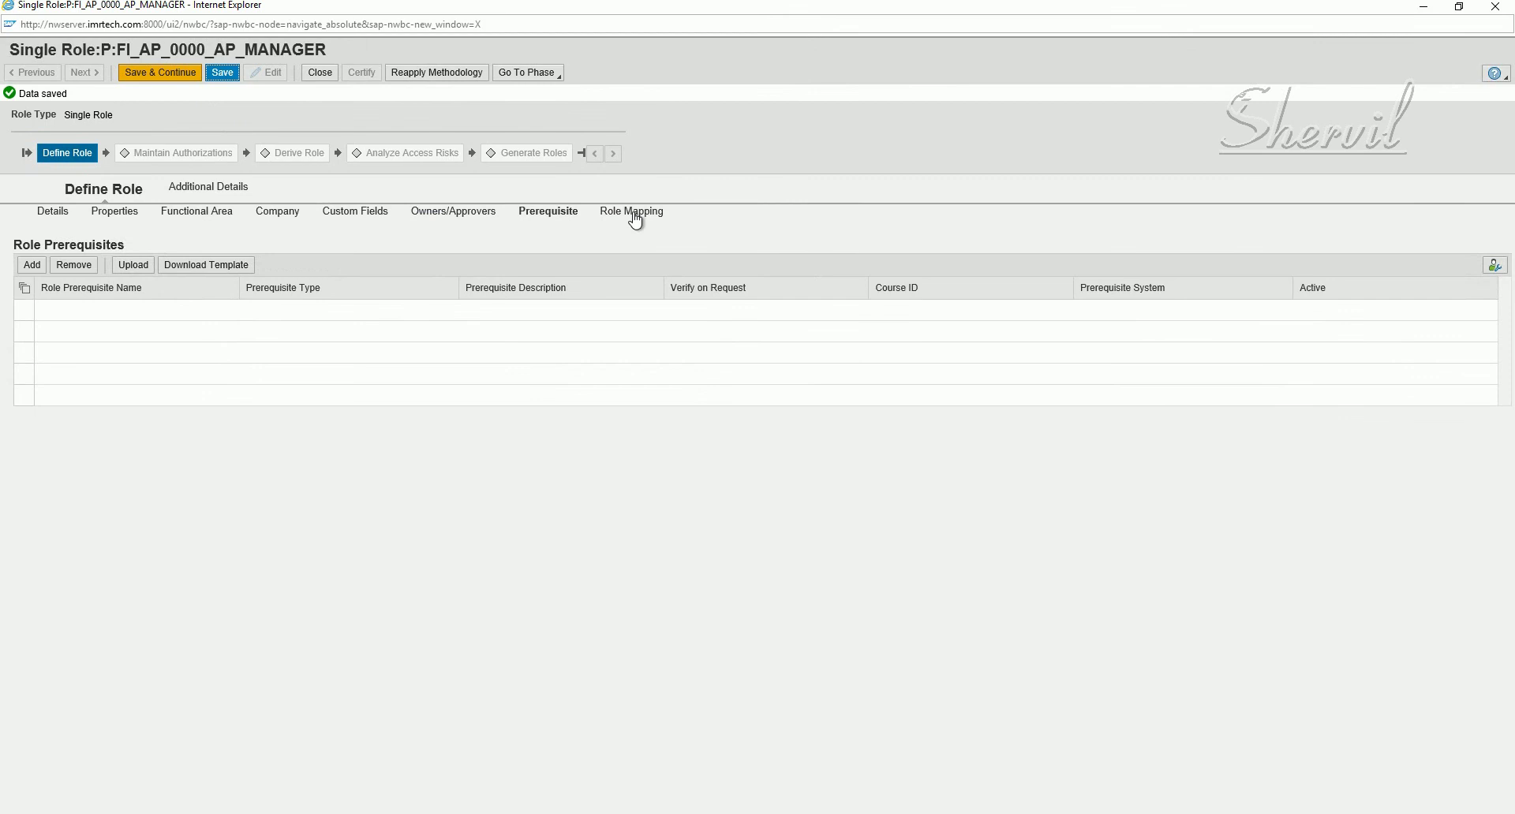
pyautogui.click(634, 215)
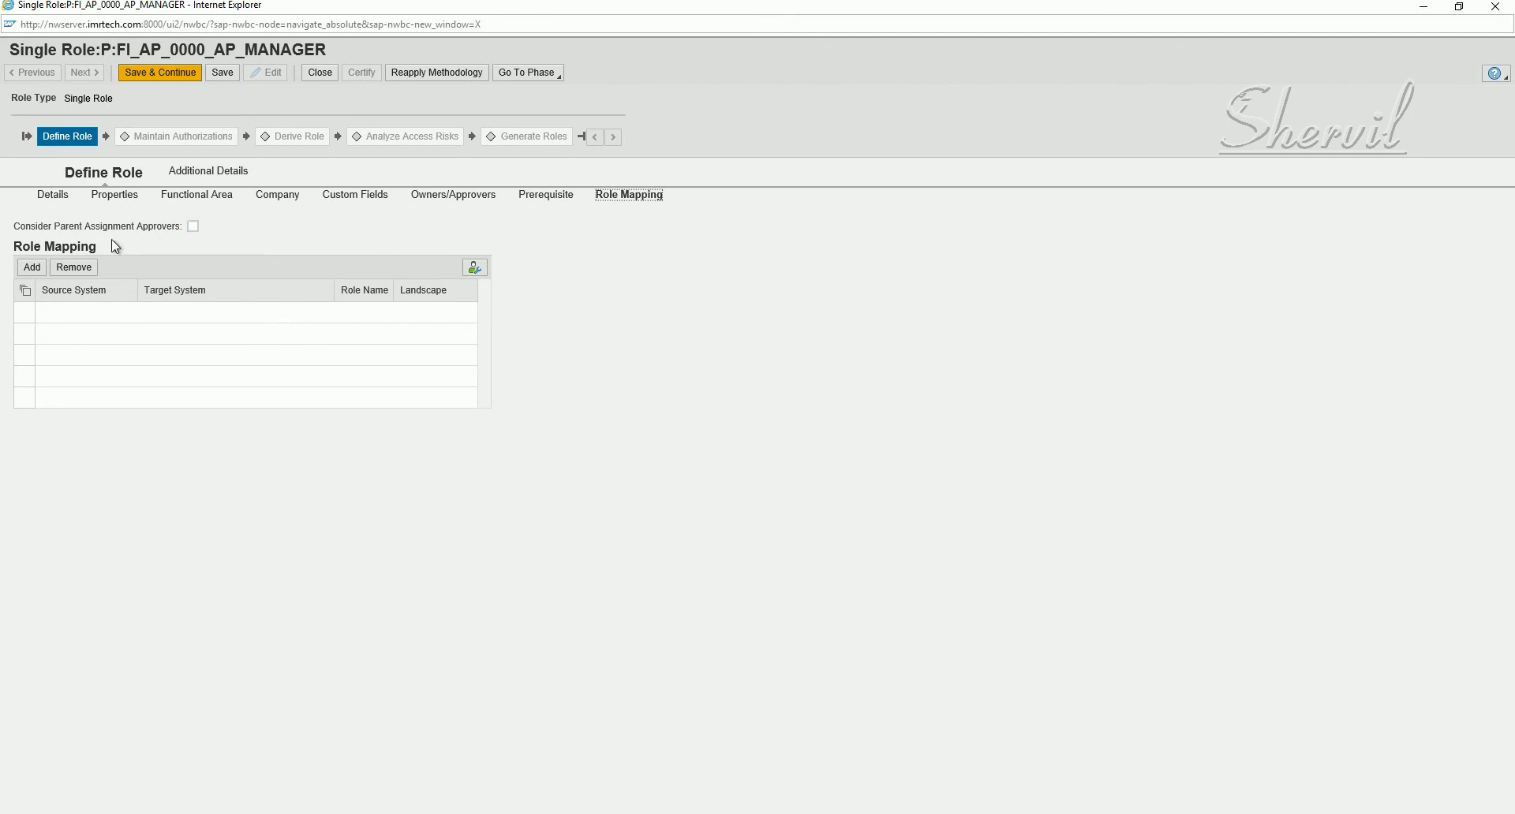
pyautogui.moveTo(53, 226); pyautogui.dragTo(181, 226)
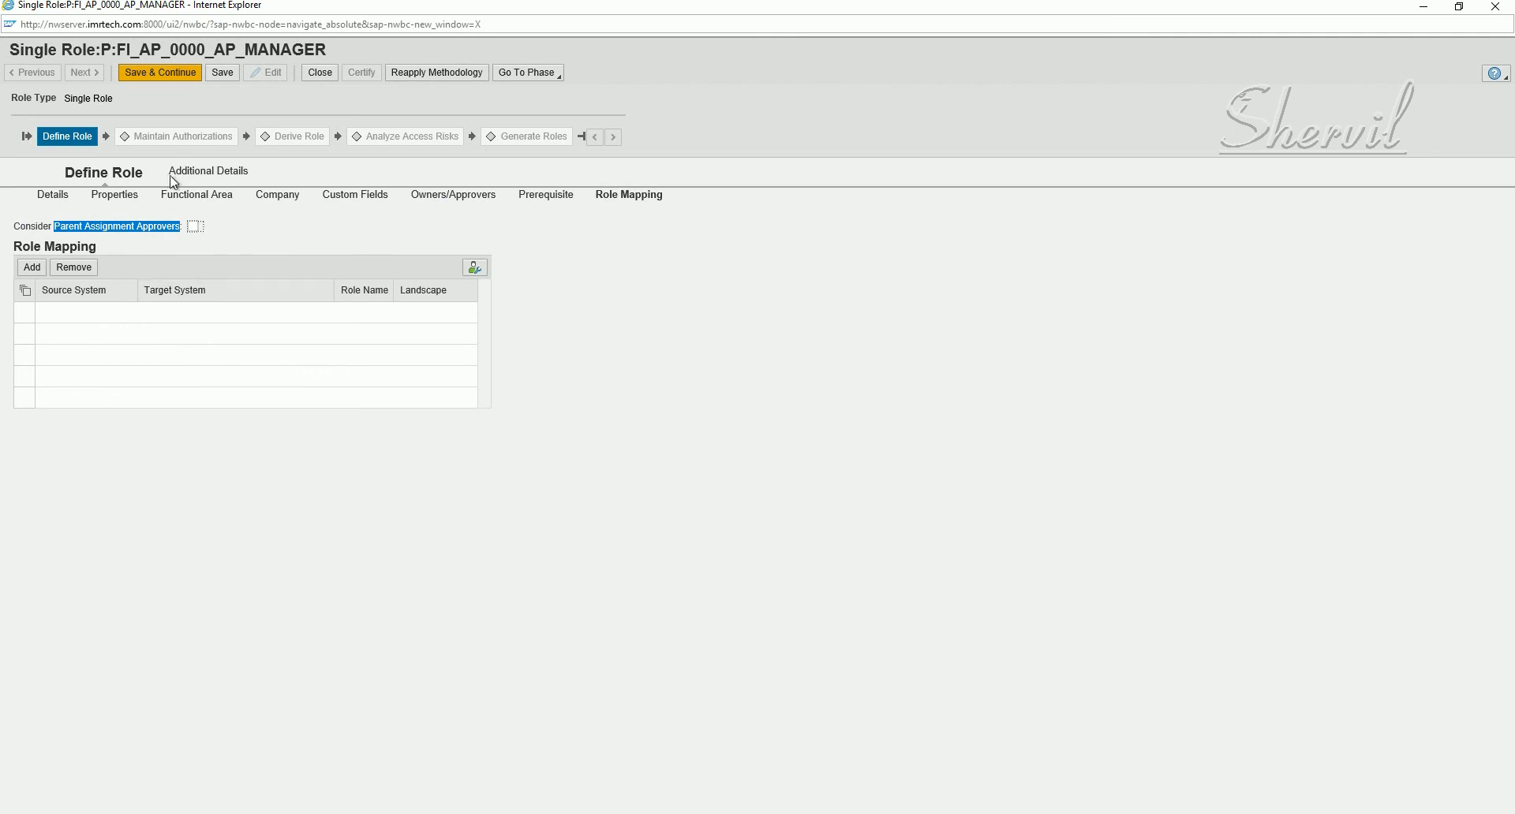
# - Enter 'Account Payable Manager Role' as the Detailed Description and save
pyautogui.click(197, 175)
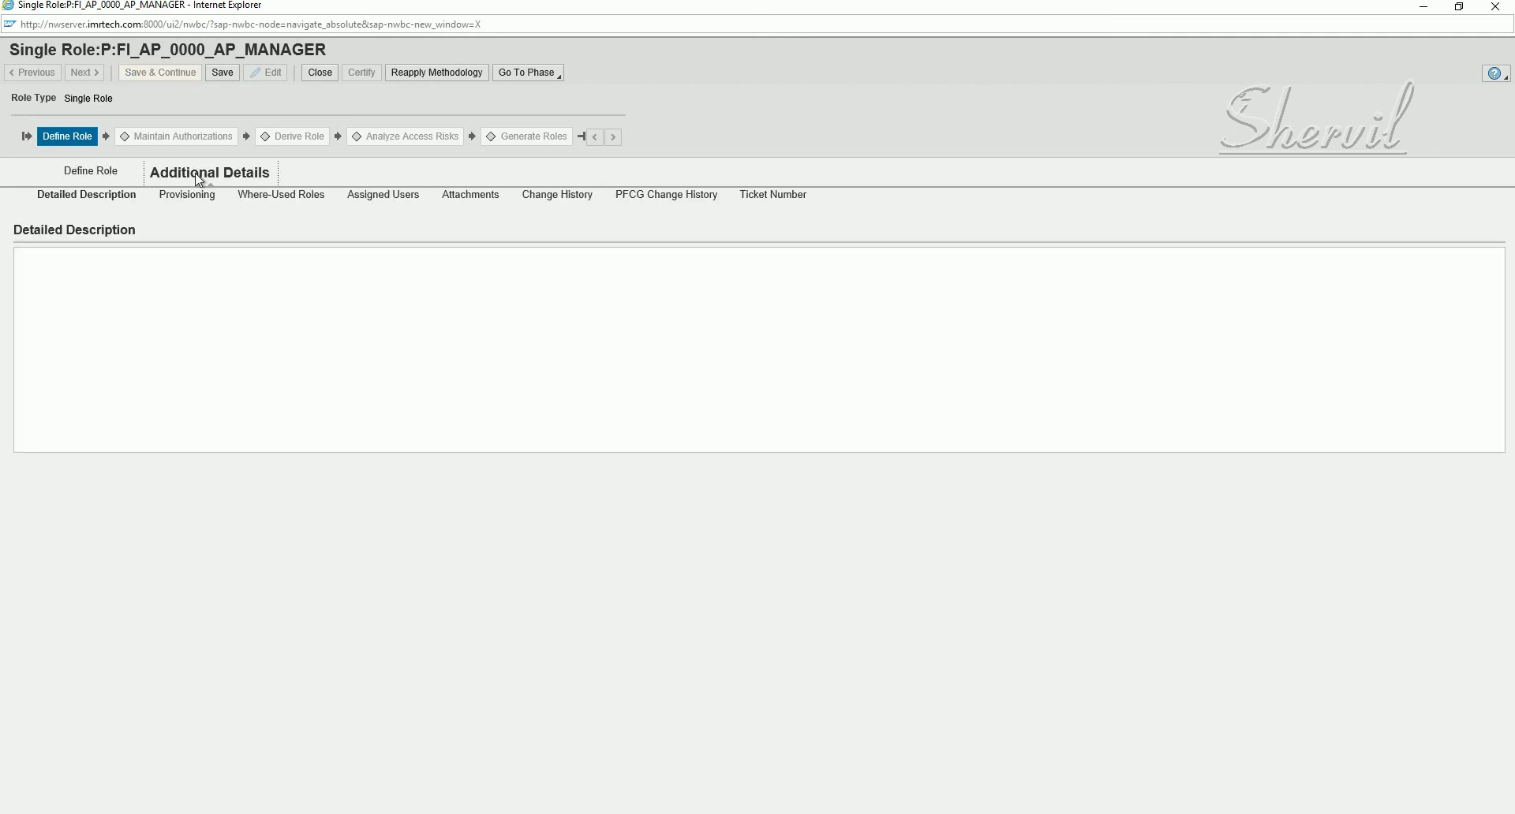
pyautogui.click(189, 284)
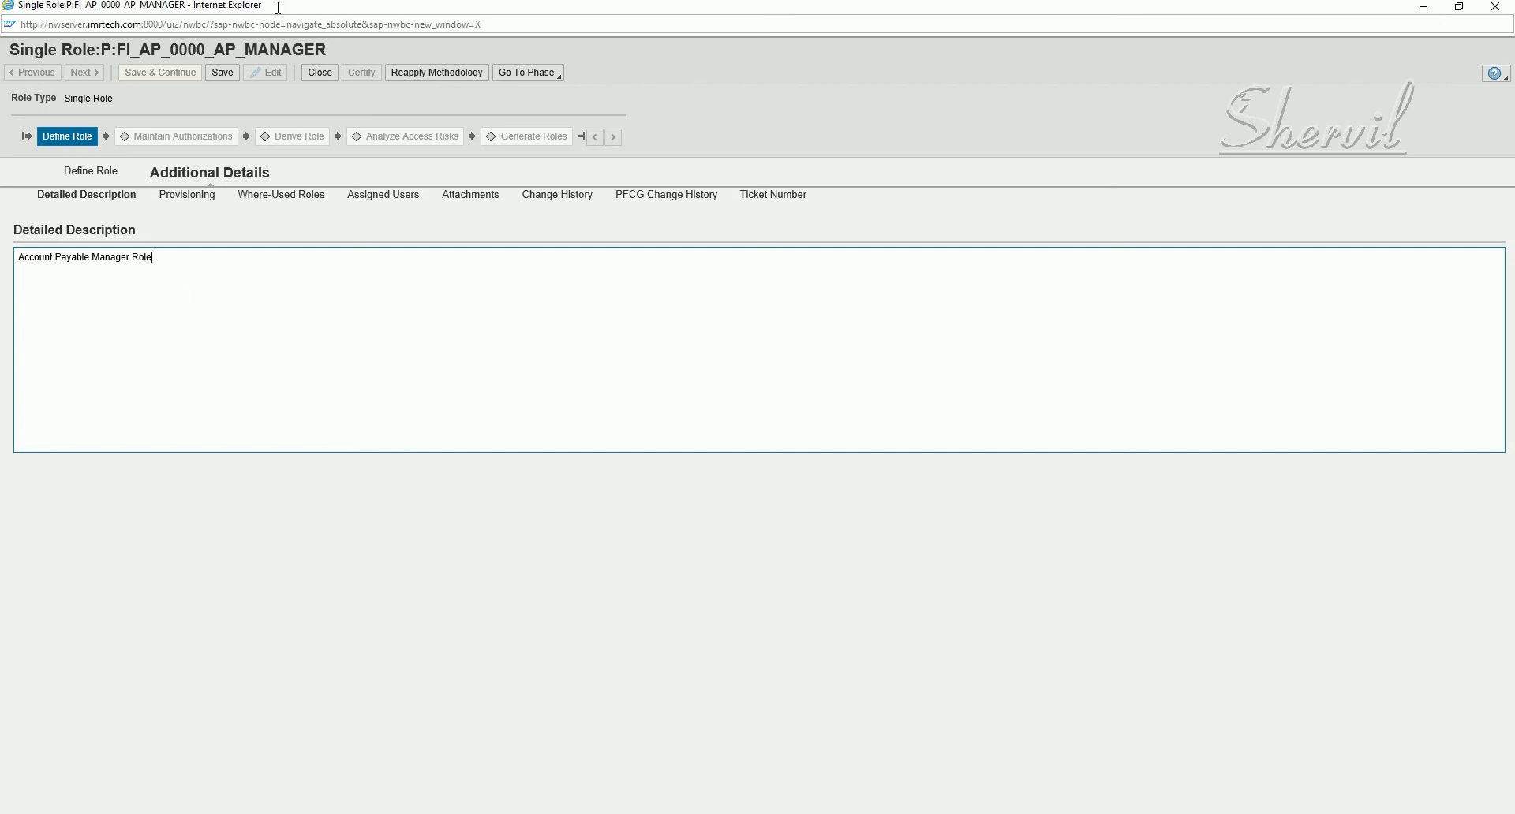
pyautogui.click(222, 72)
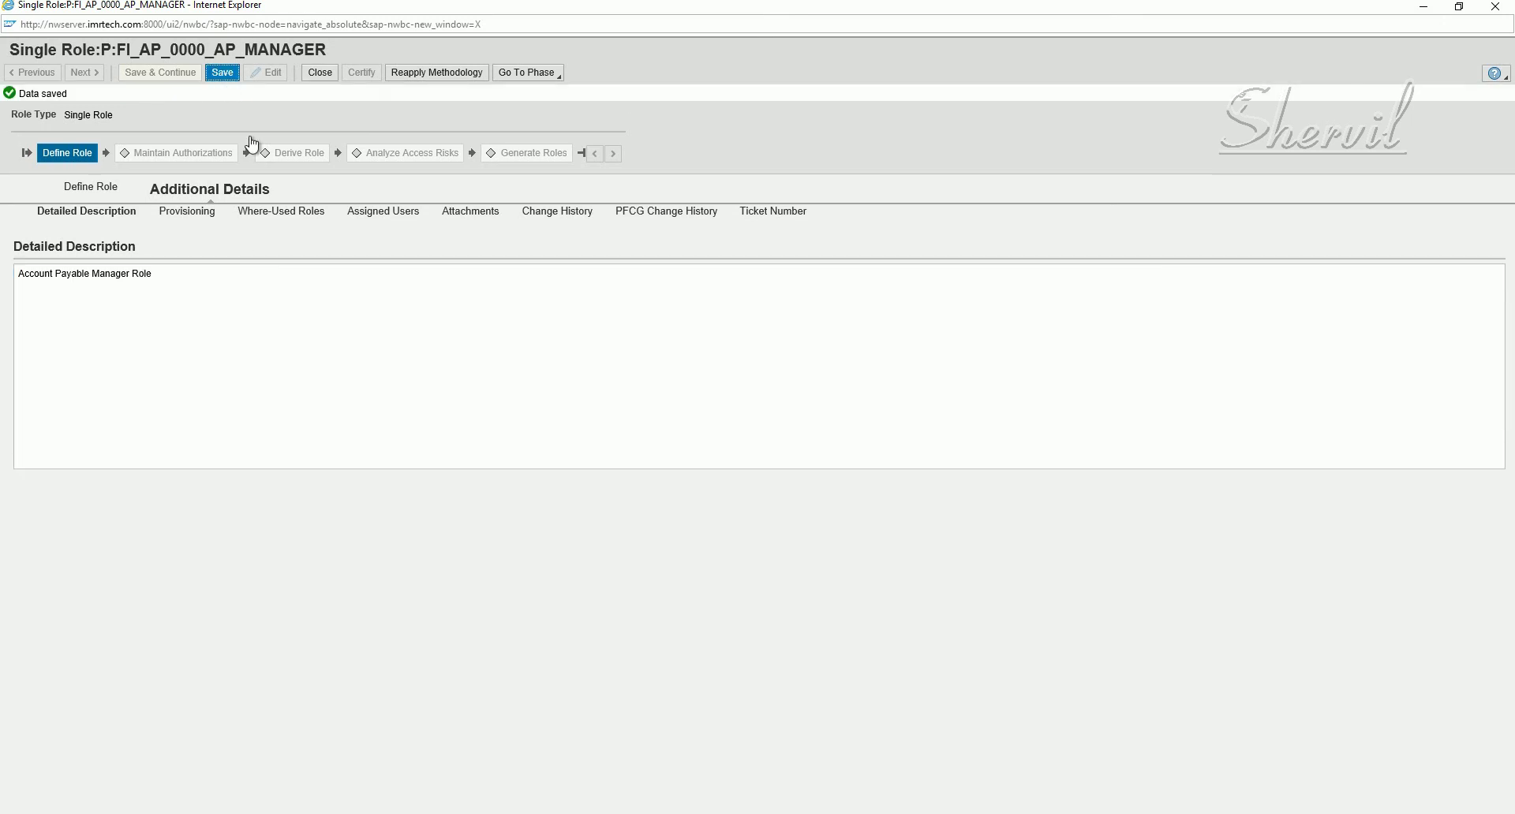
# - Choose Production as Role Status on the Provisioning tab and save the role
pyautogui.click(207, 213)
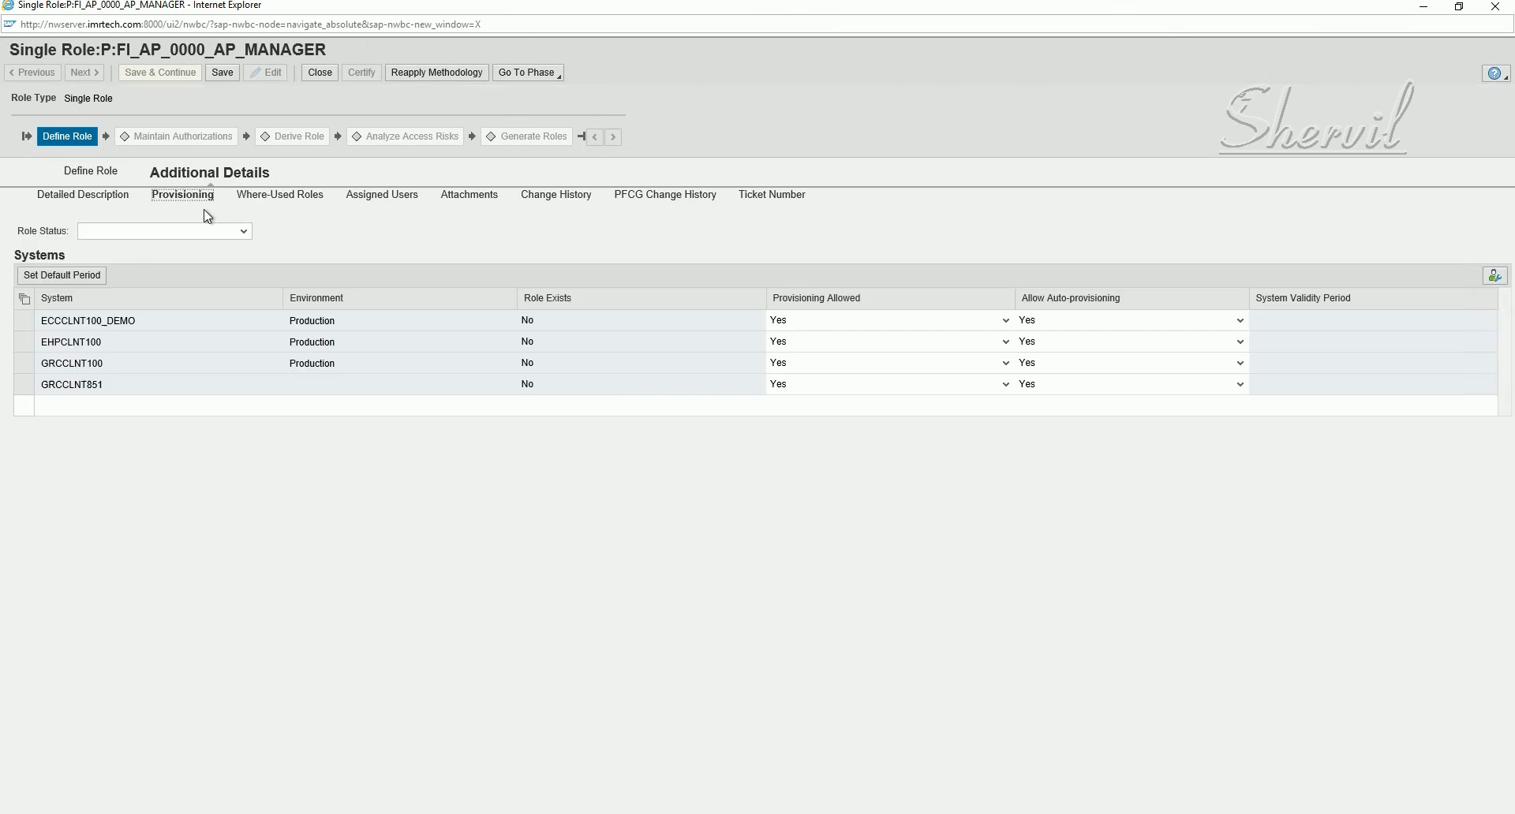
pyautogui.click(184, 325)
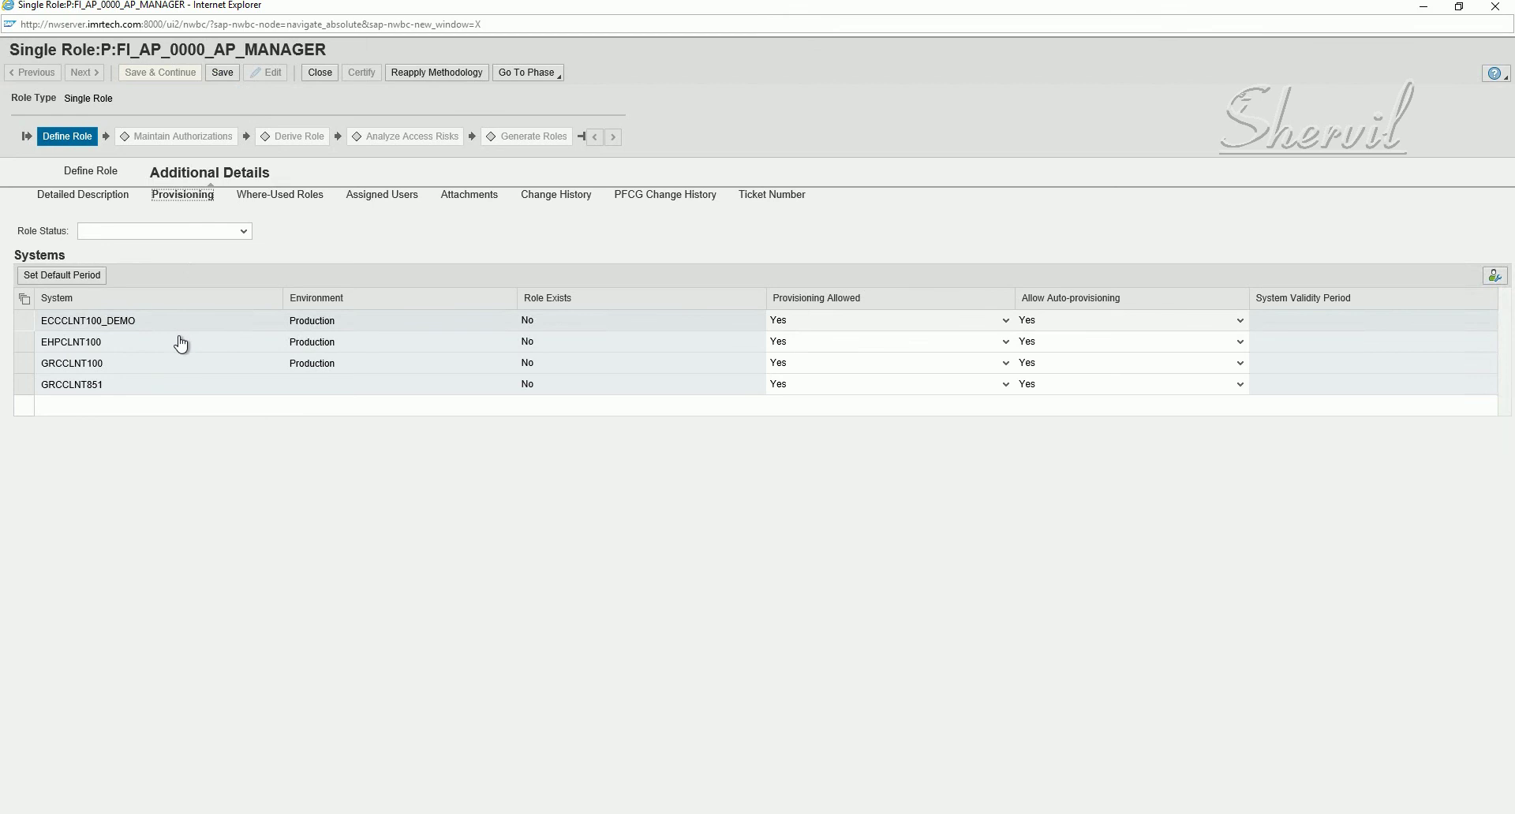
pyautogui.click(20, 346)
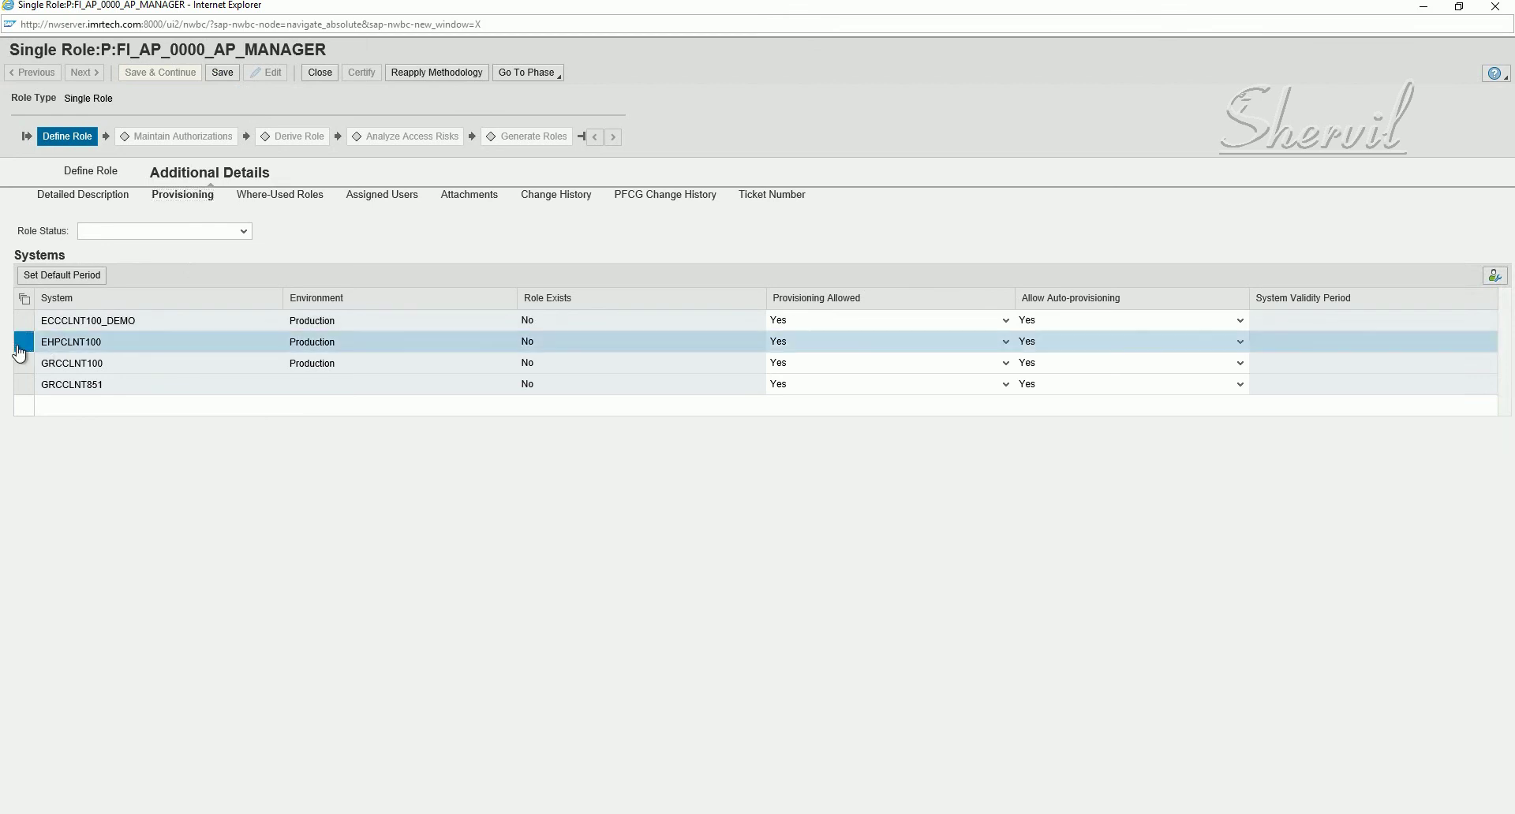
pyautogui.click(213, 234)
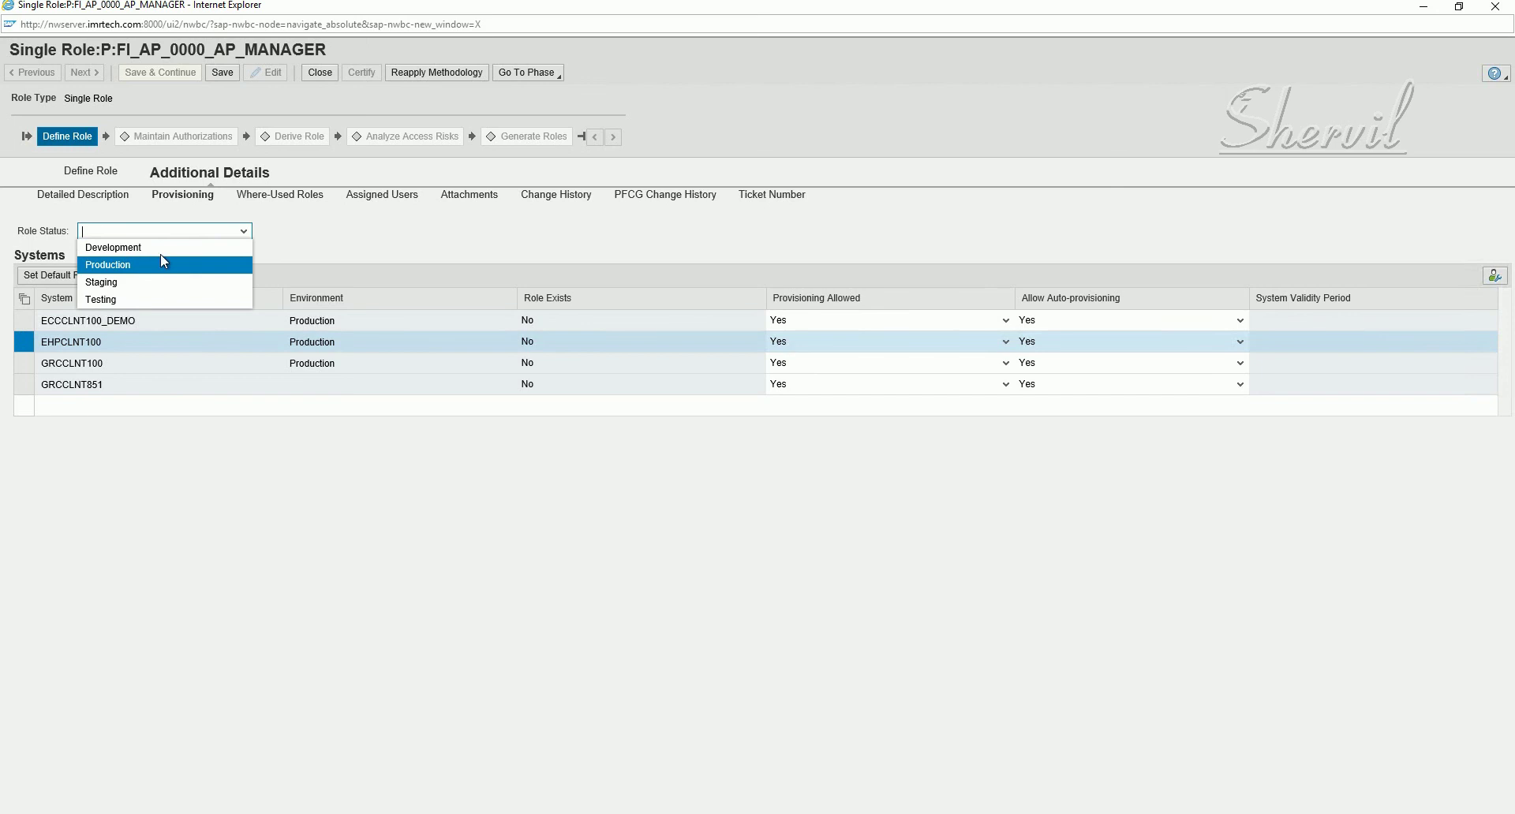
pyautogui.click(311, 229)
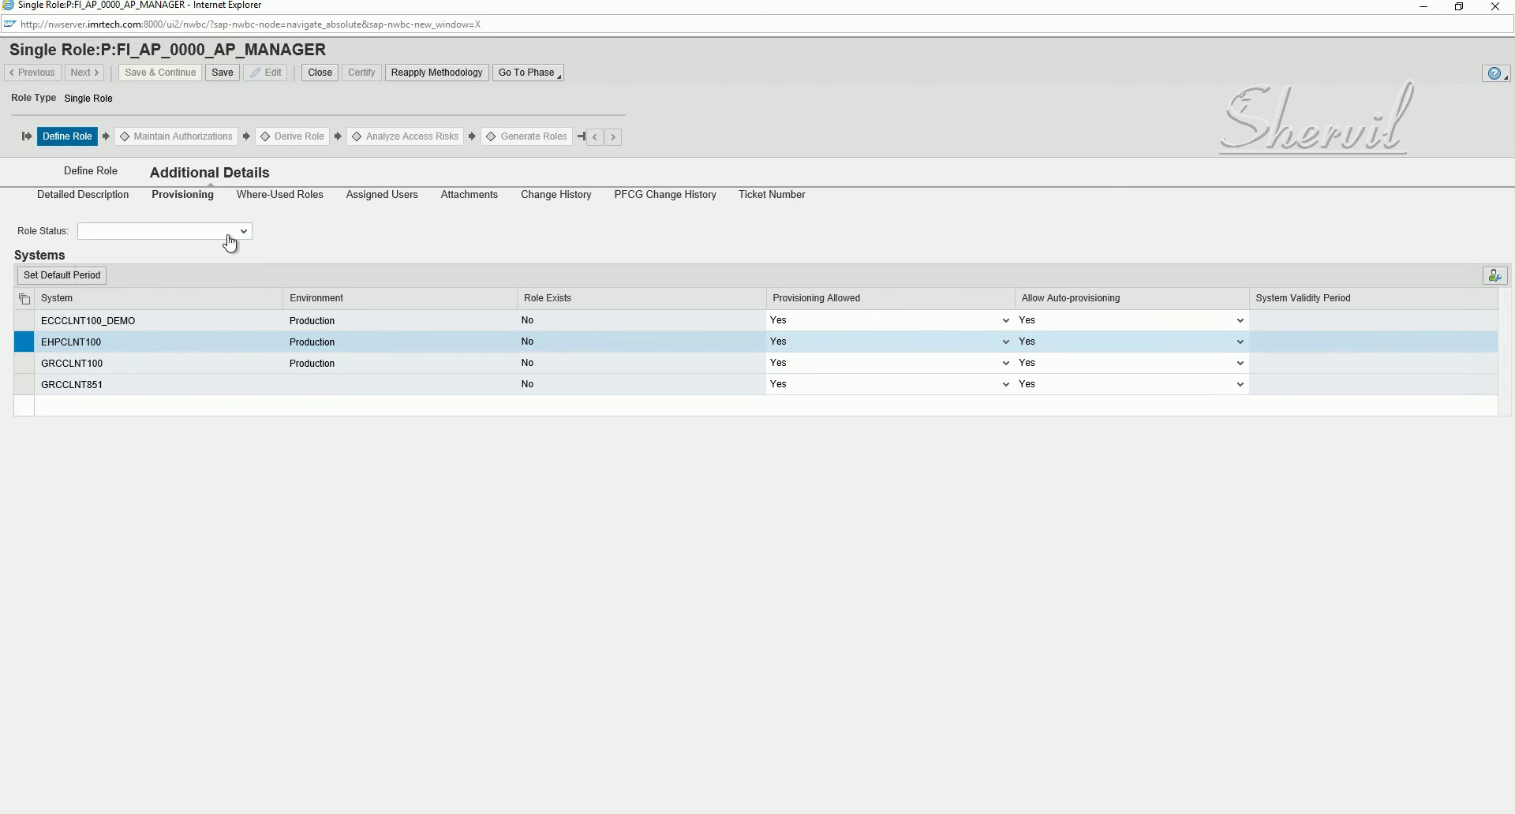
pyautogui.click(228, 235)
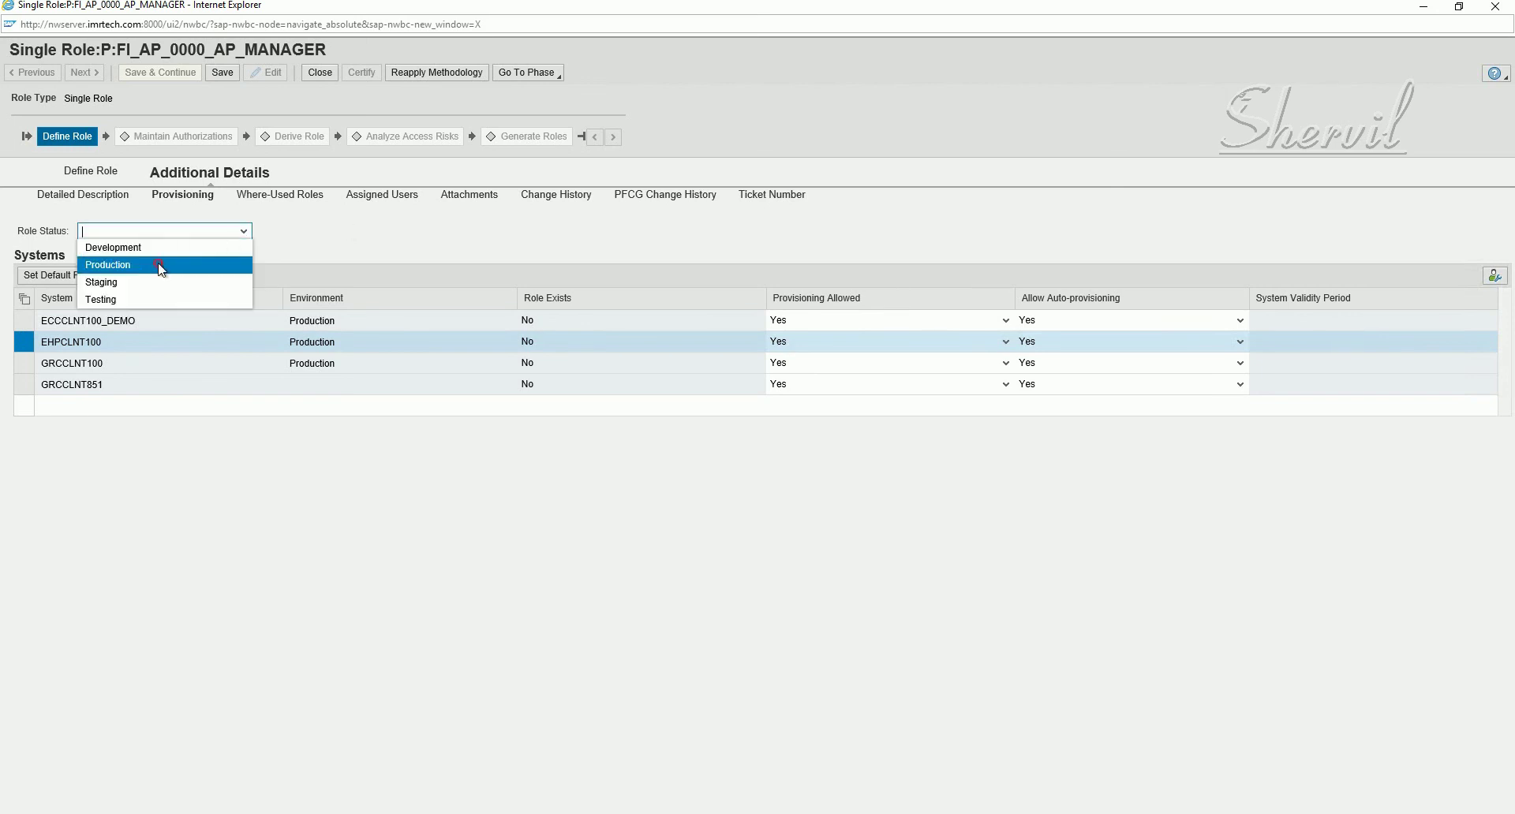
pyautogui.click(160, 266)
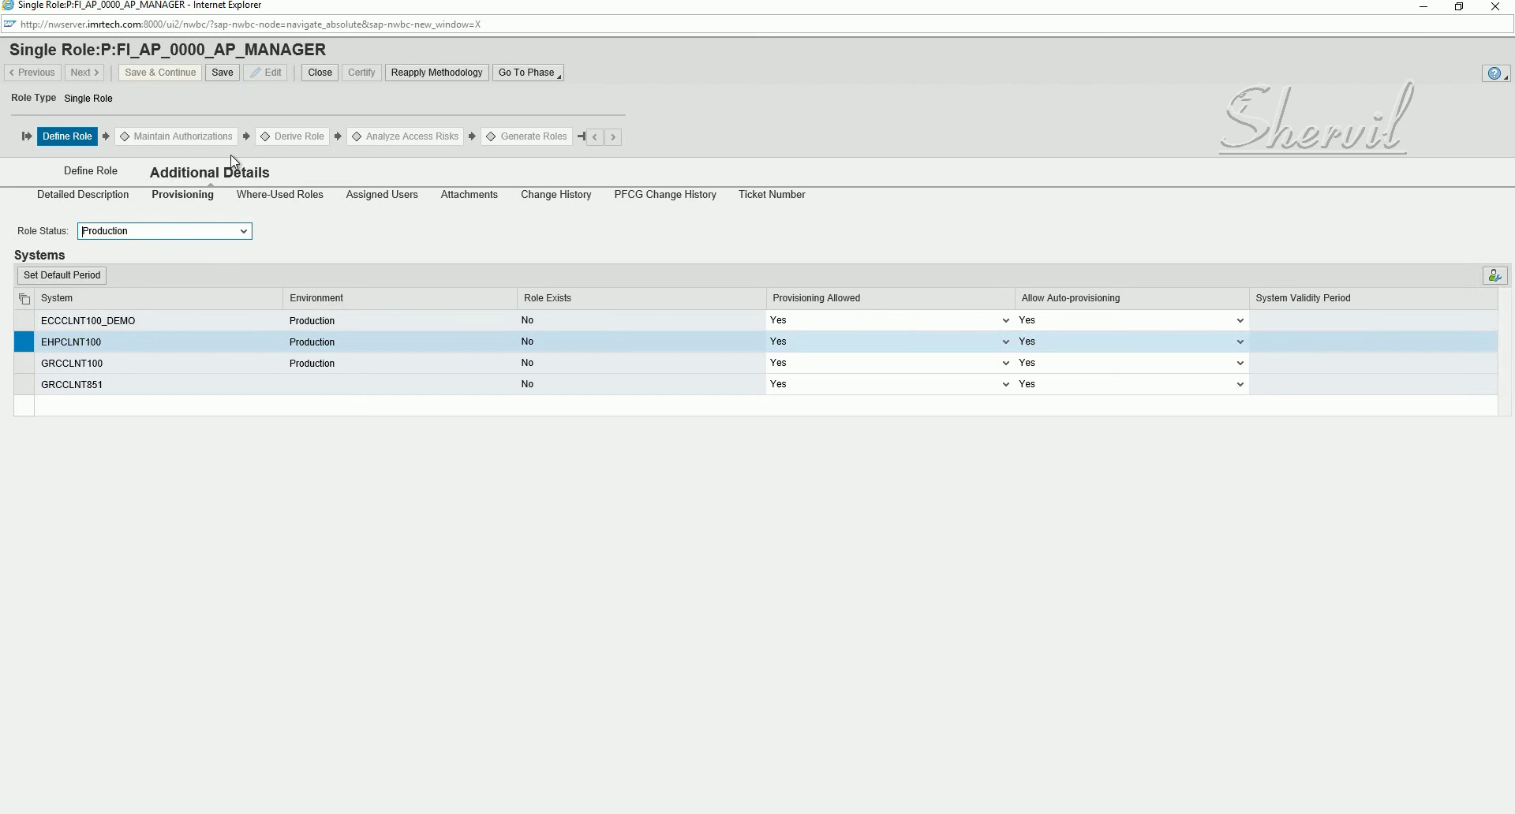
pyautogui.click(307, 238)
pyautogui.click(221, 72)
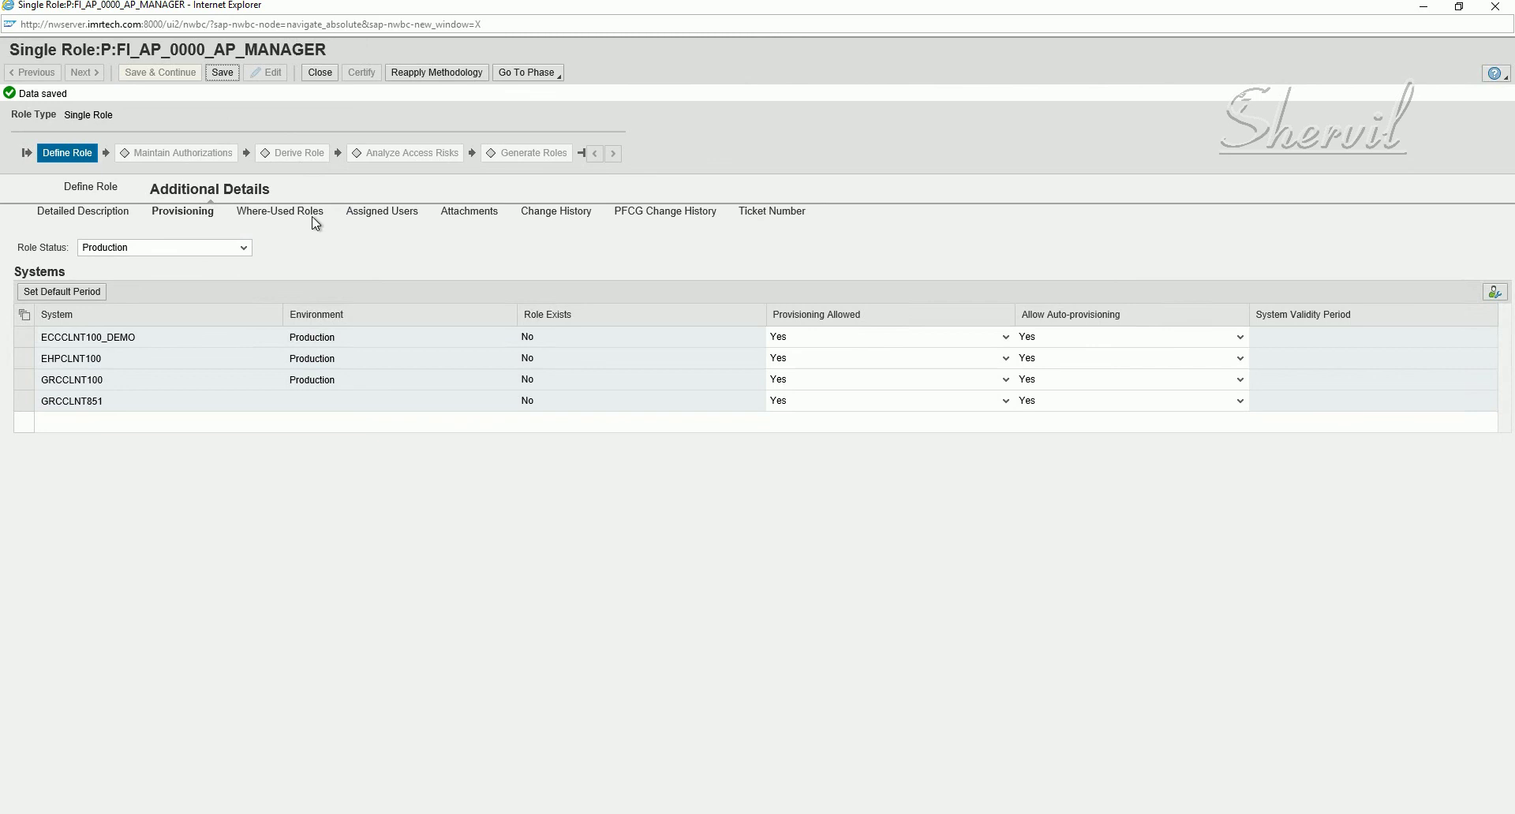
# - Check the empty Where-Used Roles, Assigned Users and Attachments tabs
pyautogui.click(286, 211)
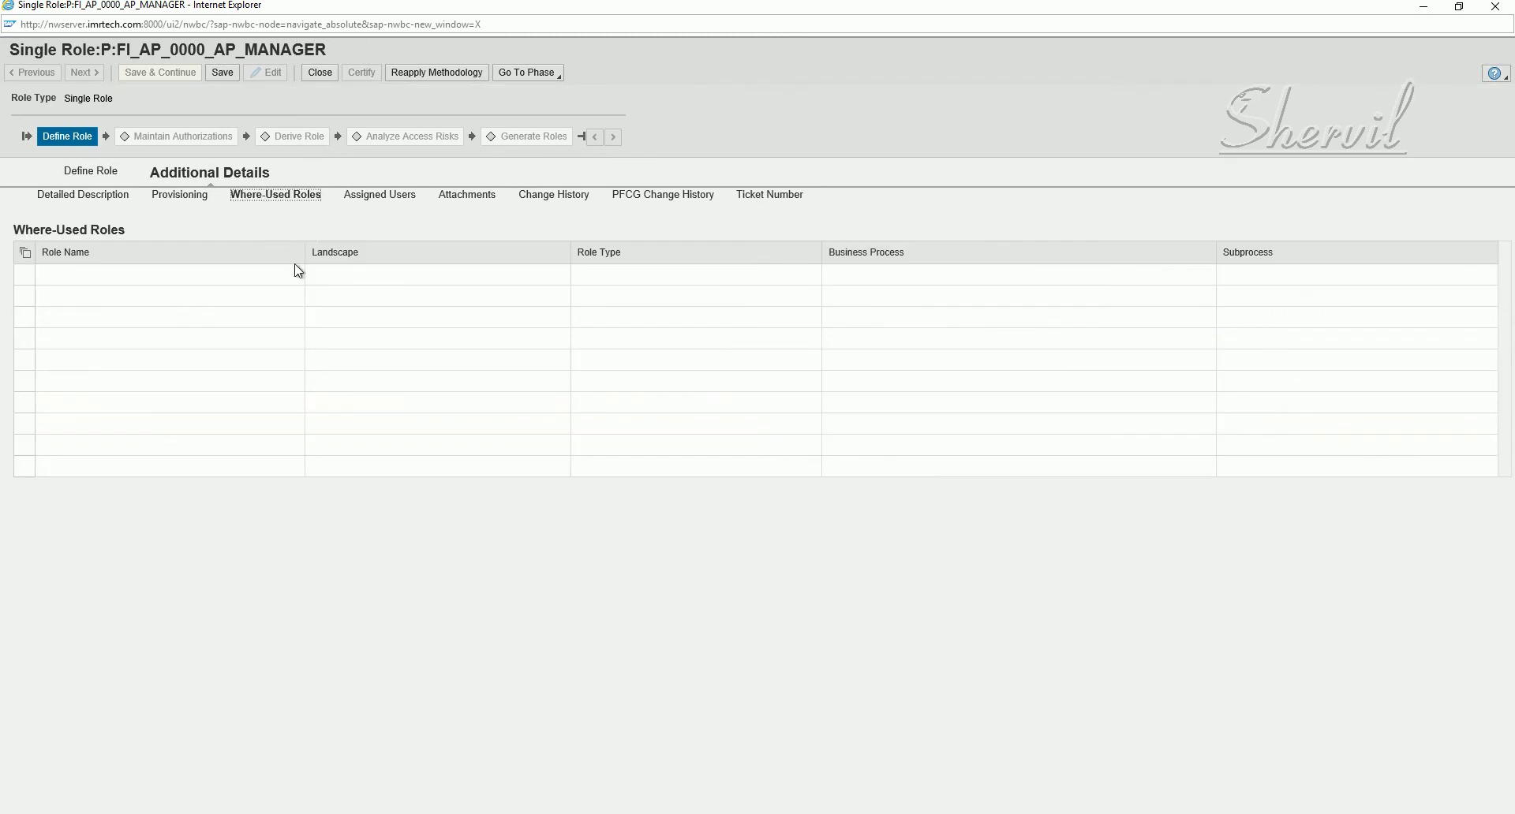
pyautogui.click(401, 202)
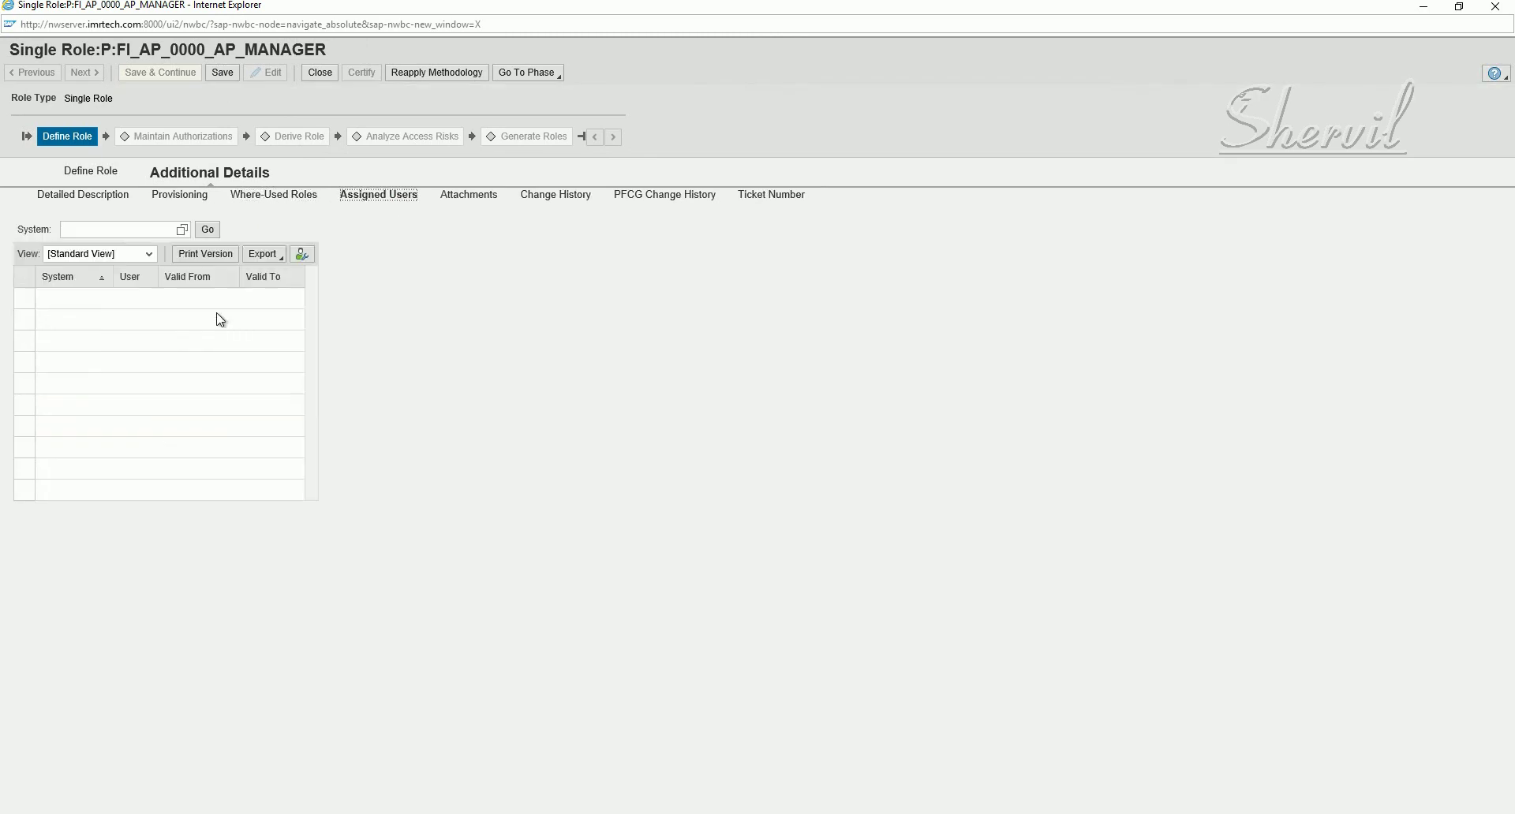
pyautogui.click(489, 199)
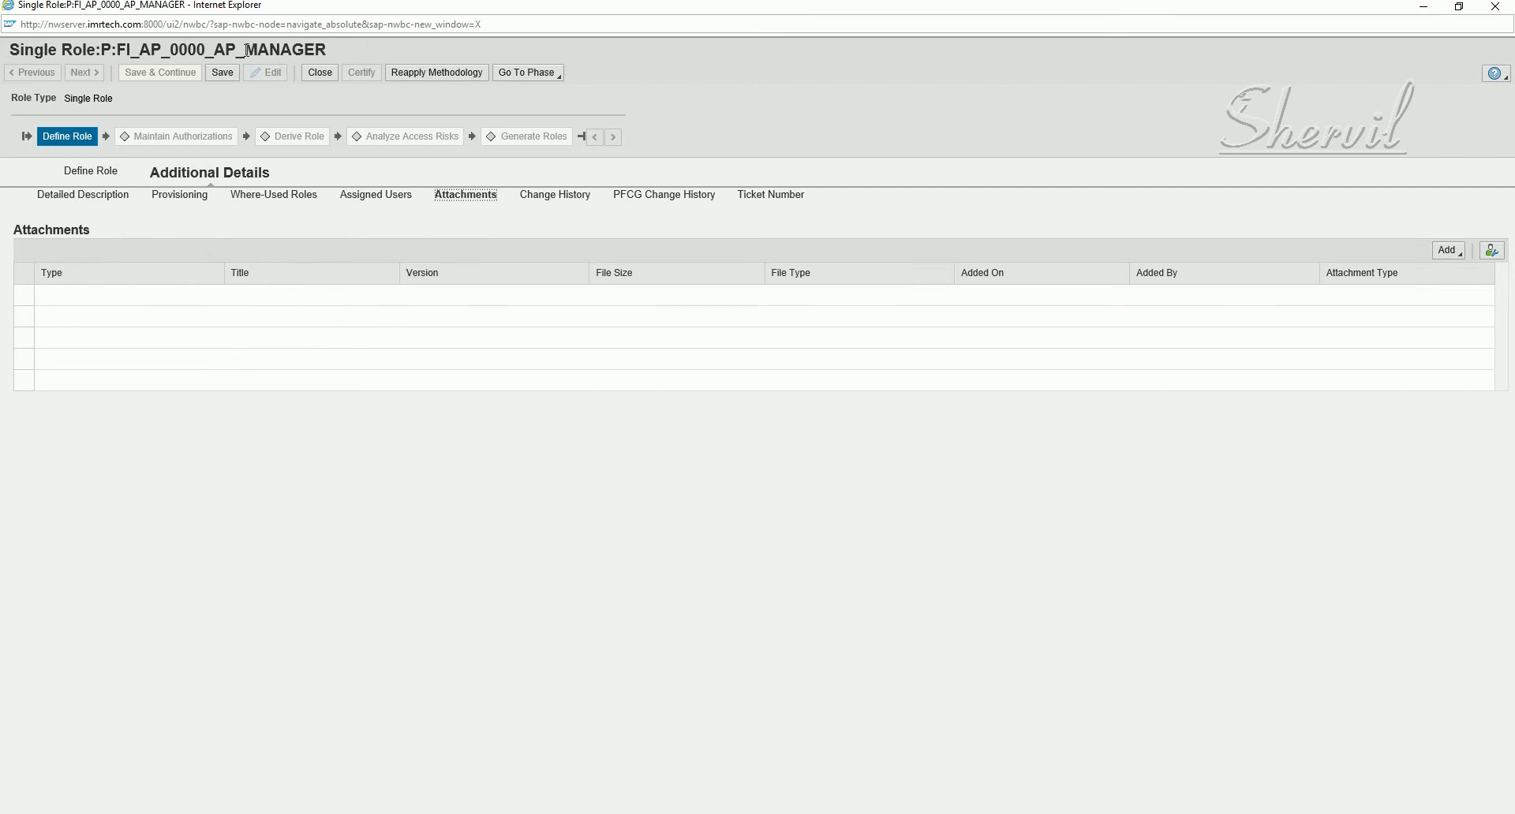
pyautogui.moveTo(246, 51); pyautogui.dragTo(330, 41)
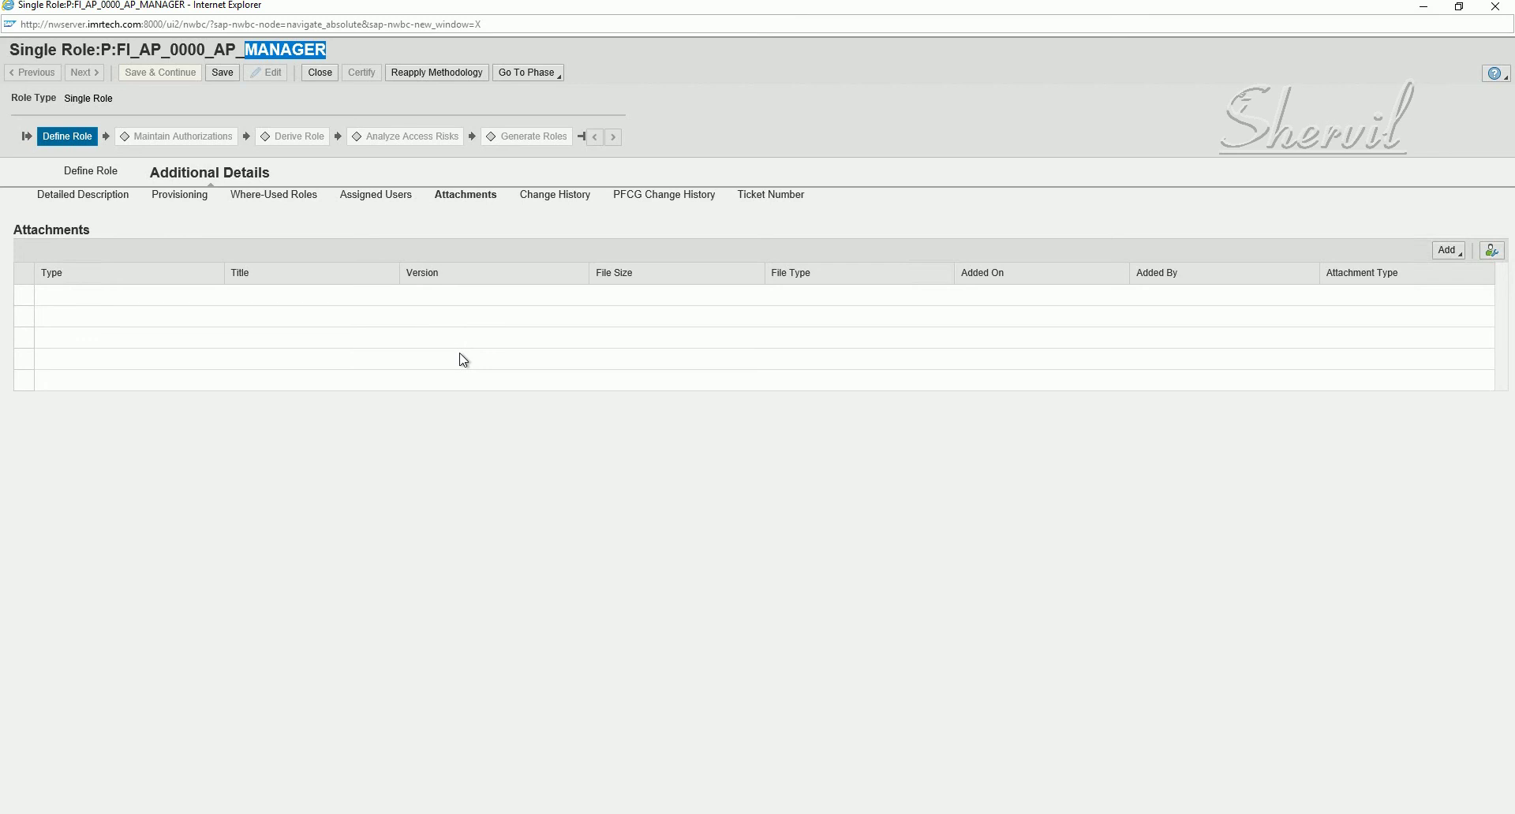
pyautogui.click(544, 108)
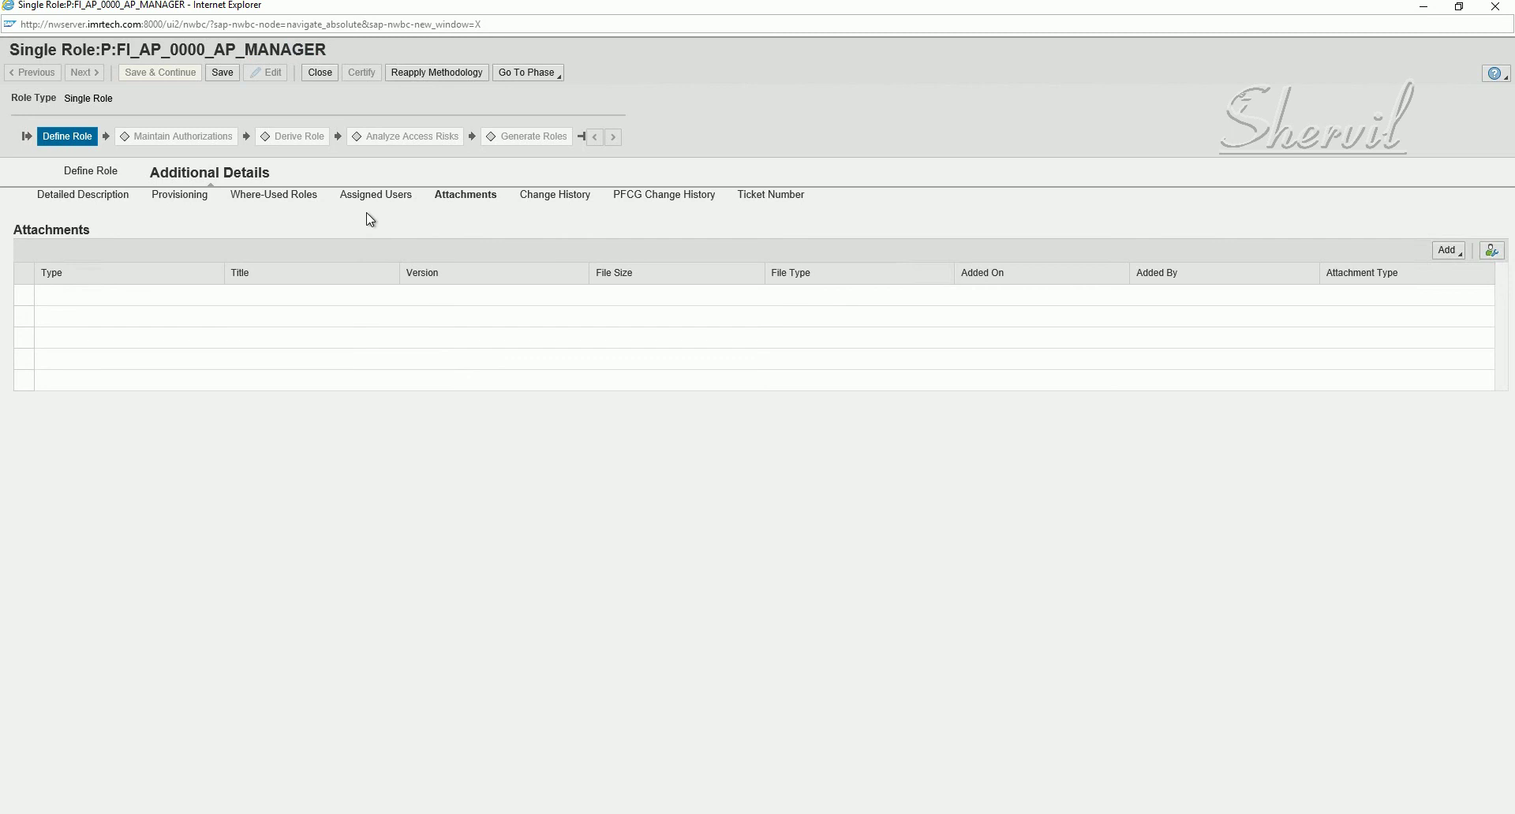
# - Review the role's change history, PFCG change history and ticket 111 with remarks 'Creating Finance Role'
pyautogui.click(578, 204)
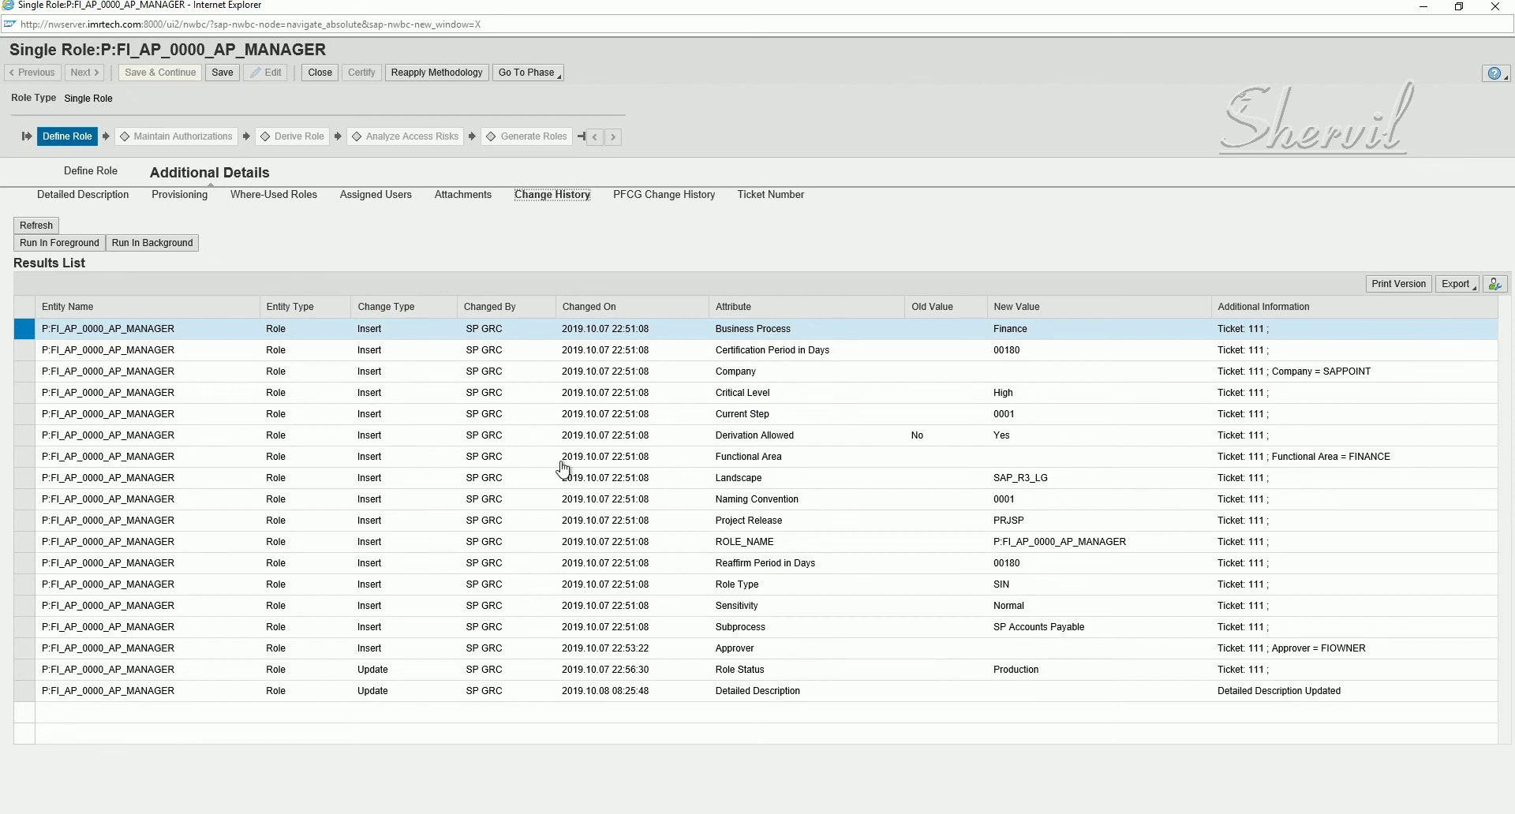
pyautogui.click(691, 197)
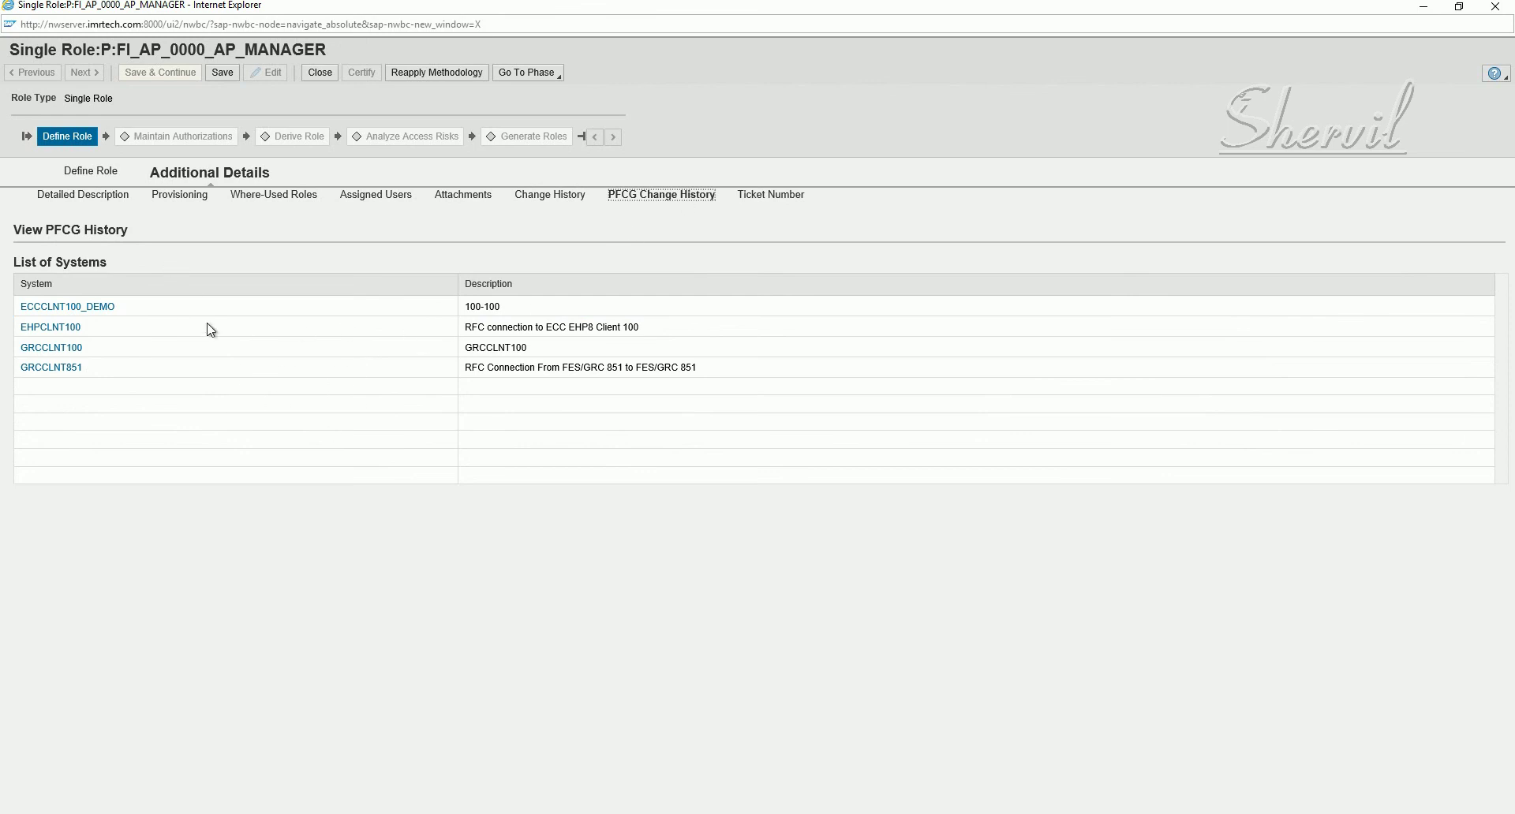
pyautogui.click(778, 202)
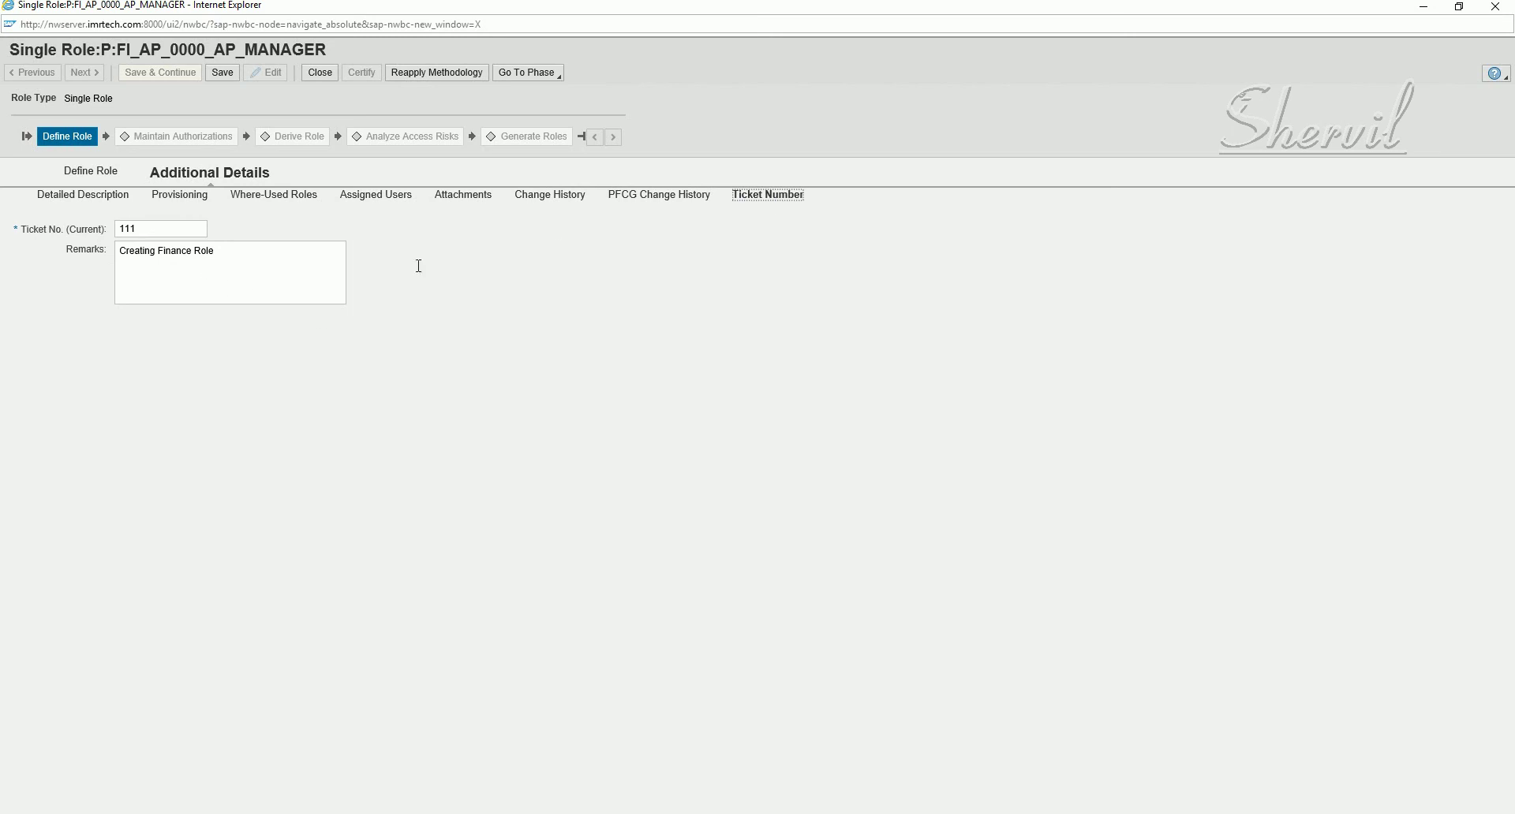
pyautogui.doubleClick(182, 229)
pyautogui.tripleClick(193, 253)
# - Save the role and return to the Define Role details
pyautogui.click(224, 73)
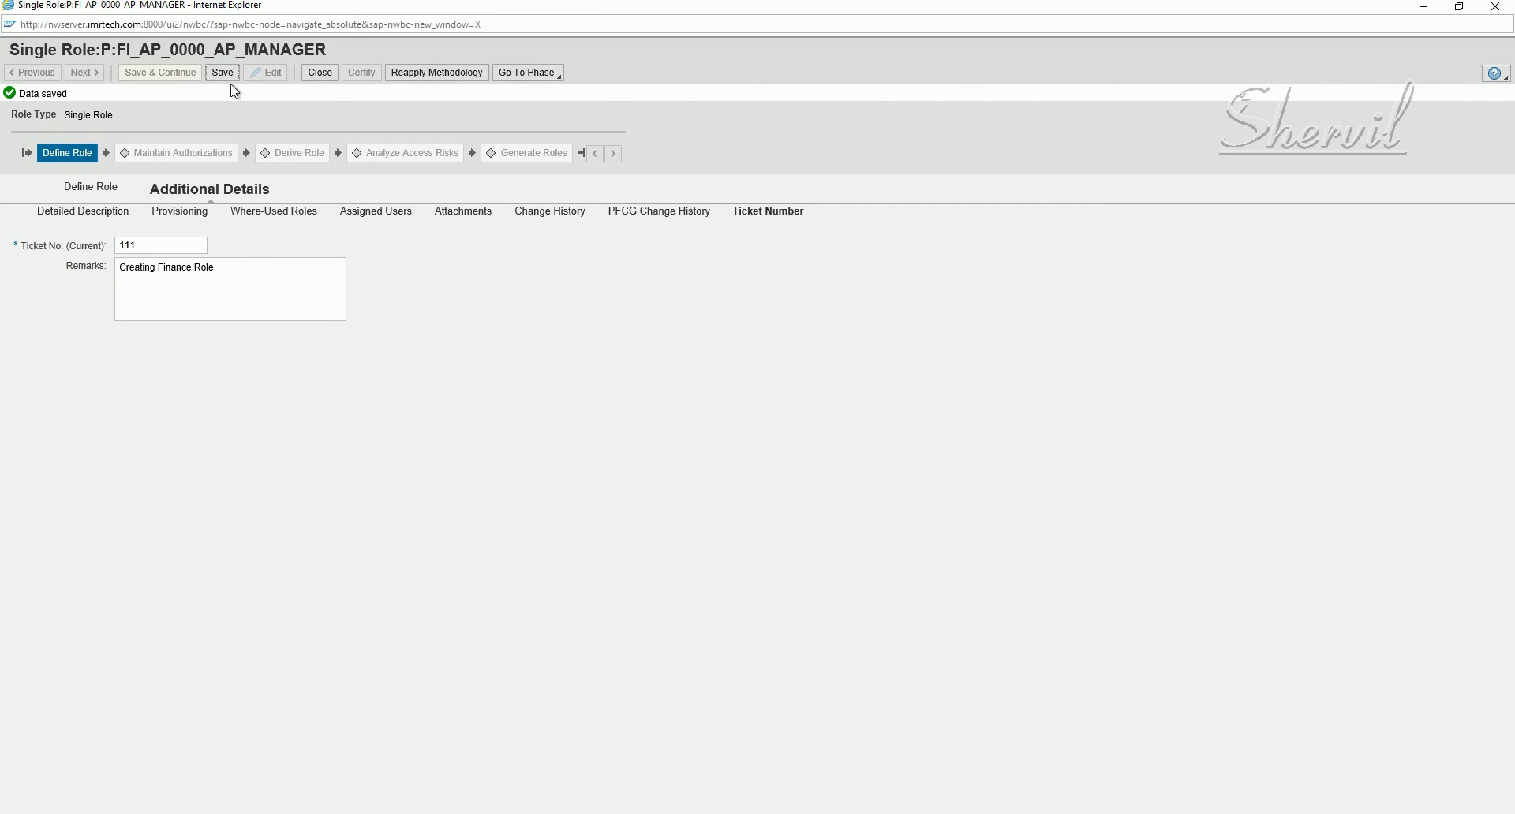
pyautogui.click(228, 79)
pyautogui.click(91, 188)
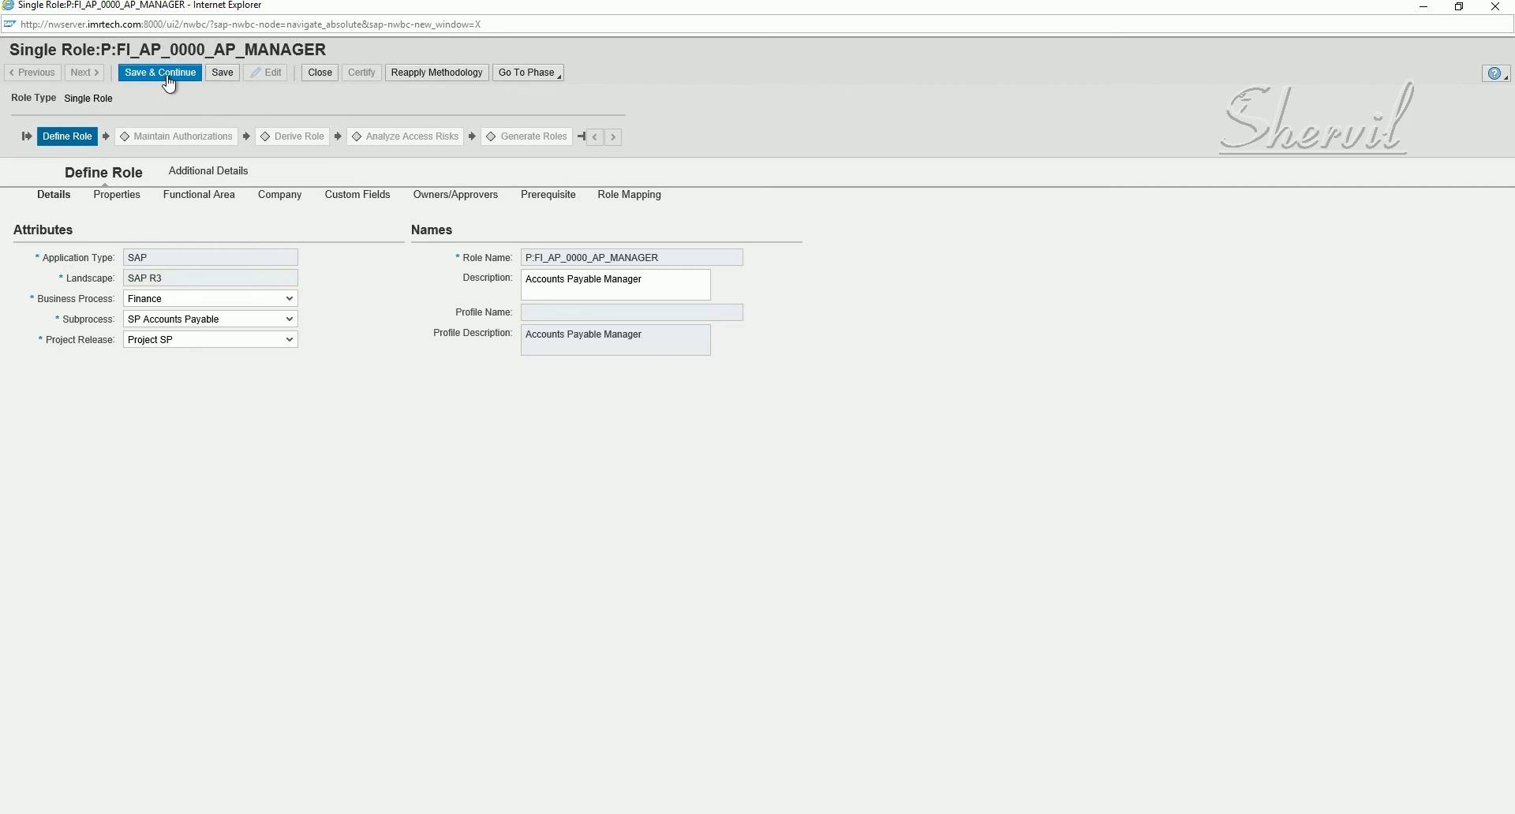
# - Save and continue to Maintain Authorizations, then launch PFCG for the role's authorization data
pyautogui.click(168, 78)
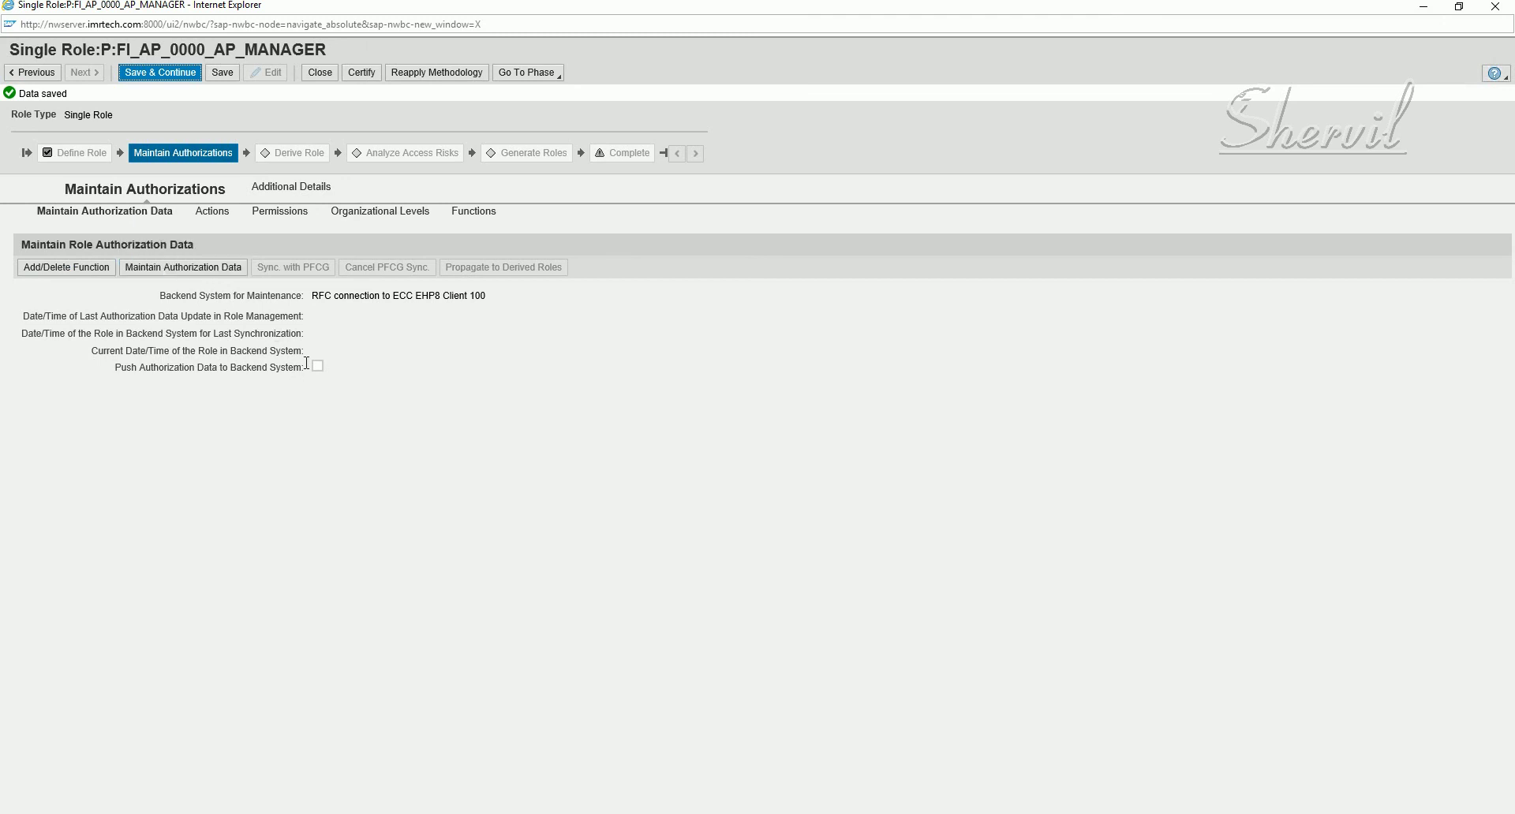
pyautogui.click(194, 266)
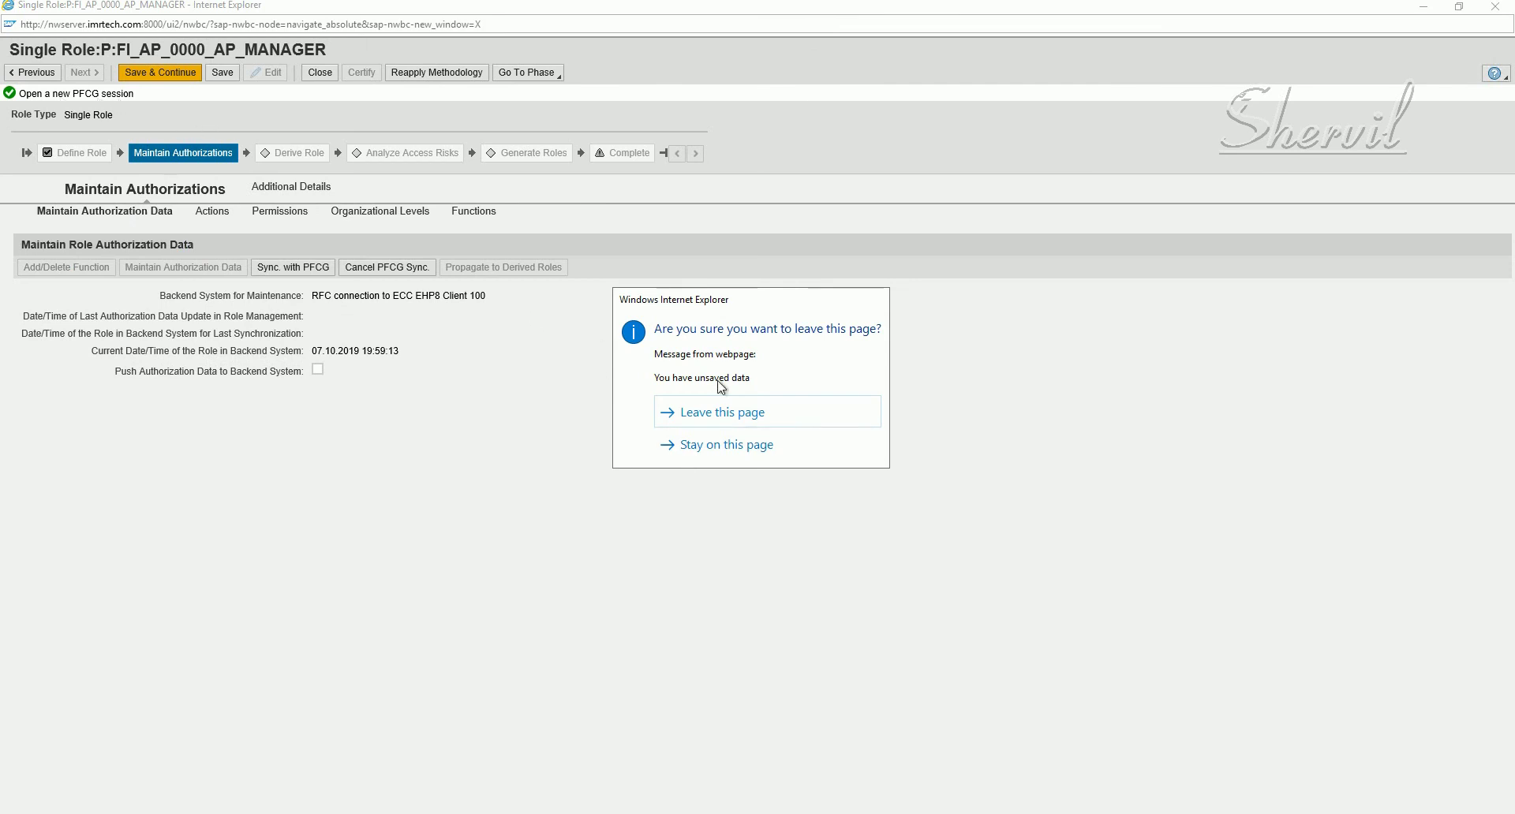
pyautogui.click(719, 421)
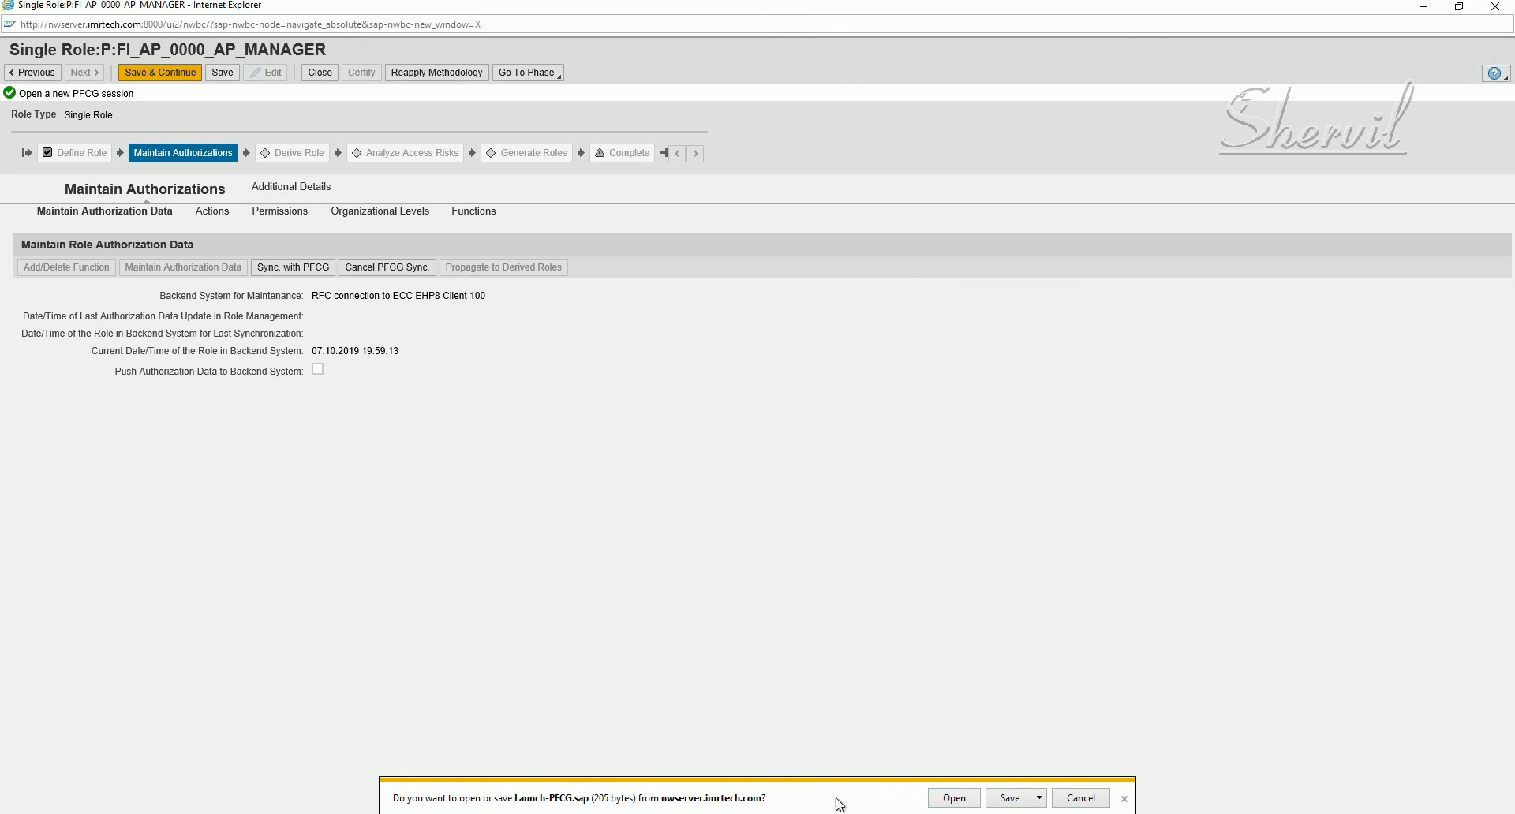
# - Open Launch-PFCG.sap in SAP GUI, allowing and remembering the shortcut launch, to reach the logon prompt
pyautogui.click(969, 801)
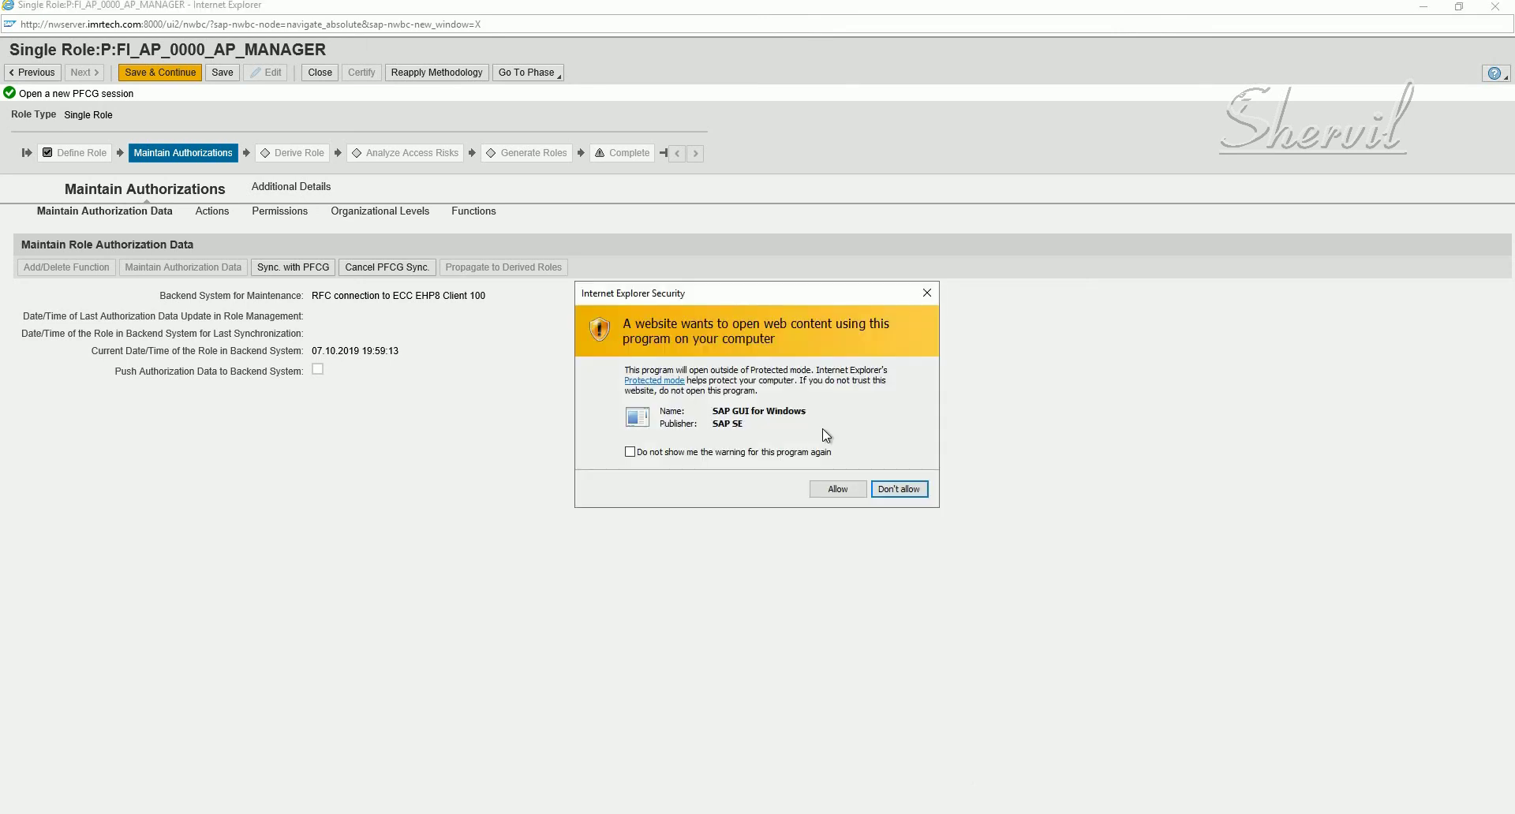
pyautogui.click(839, 490)
pyautogui.click(837, 490)
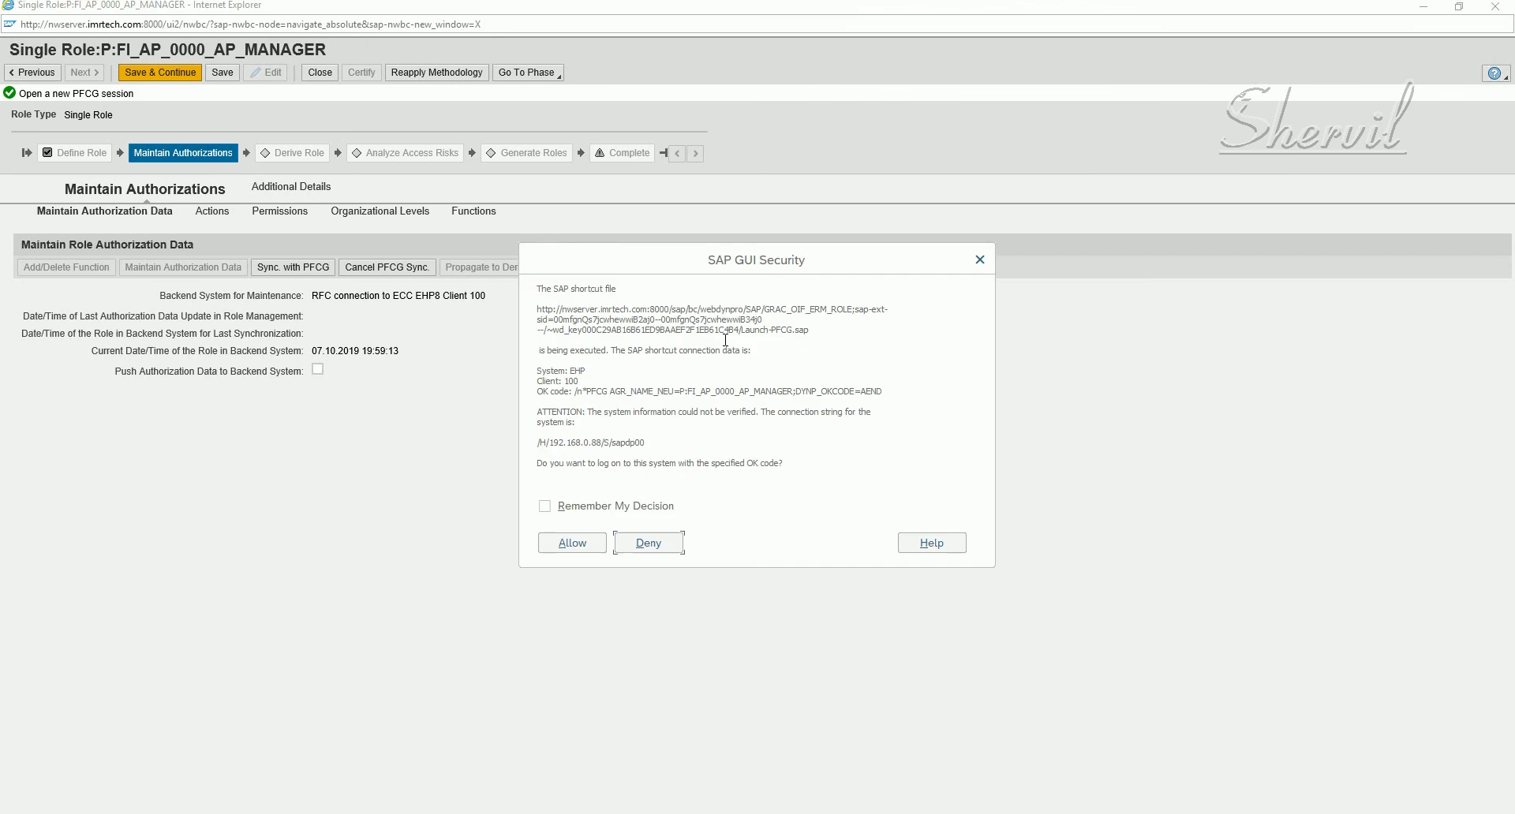
pyautogui.click(598, 507)
pyautogui.click(592, 549)
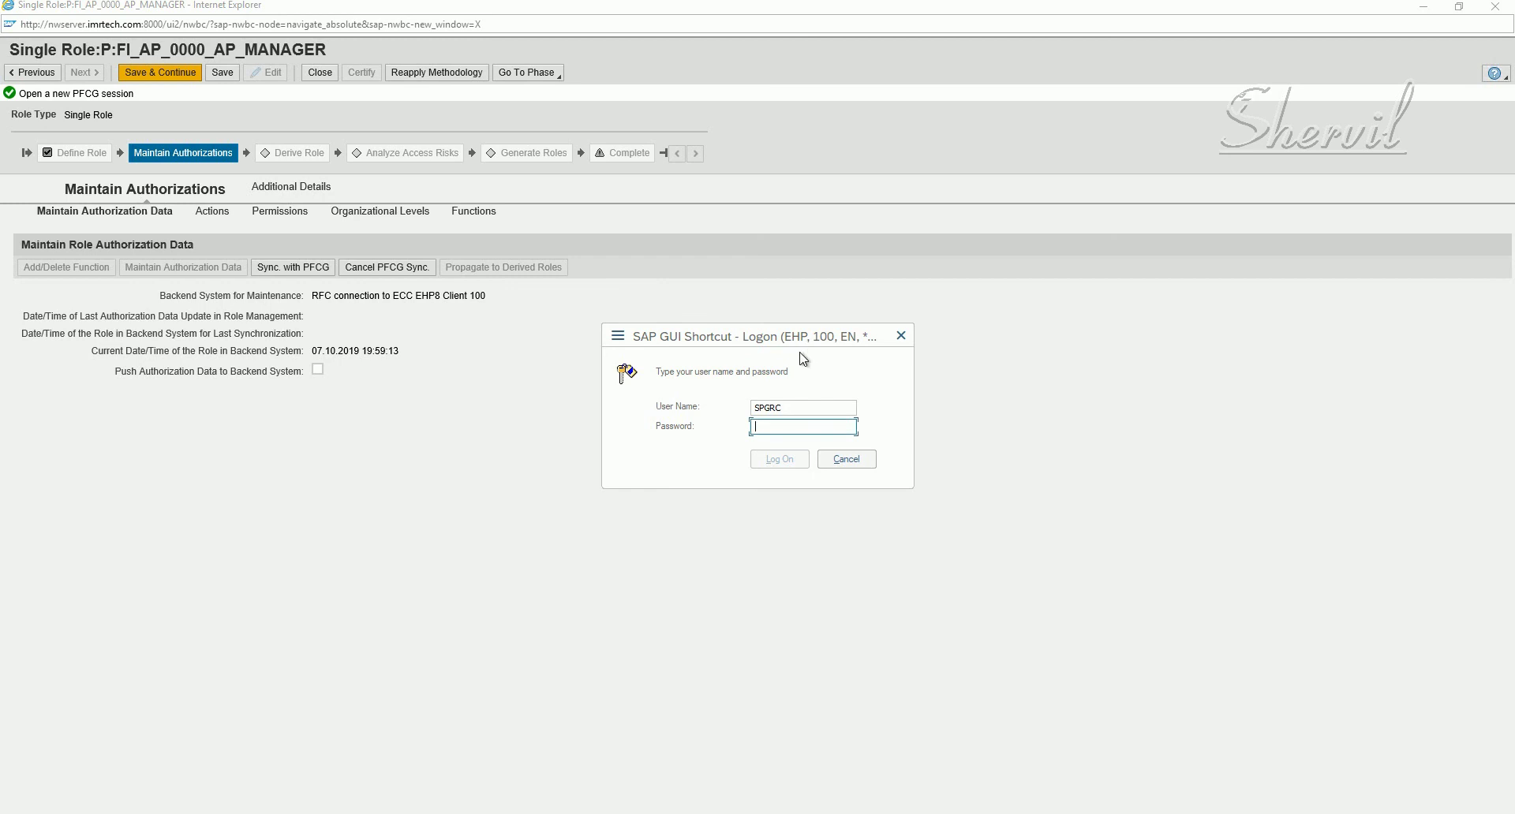
pyautogui.click(780, 426)
# - Log on to client 100 with the password, re-entering it after the failed first attempt
pyautogui.write('•')
pyautogui.press('BackSpace')
pyautogui.press('BackSpace')
pyautogui.write('••••••••••••')
pyautogui.click(777, 460)
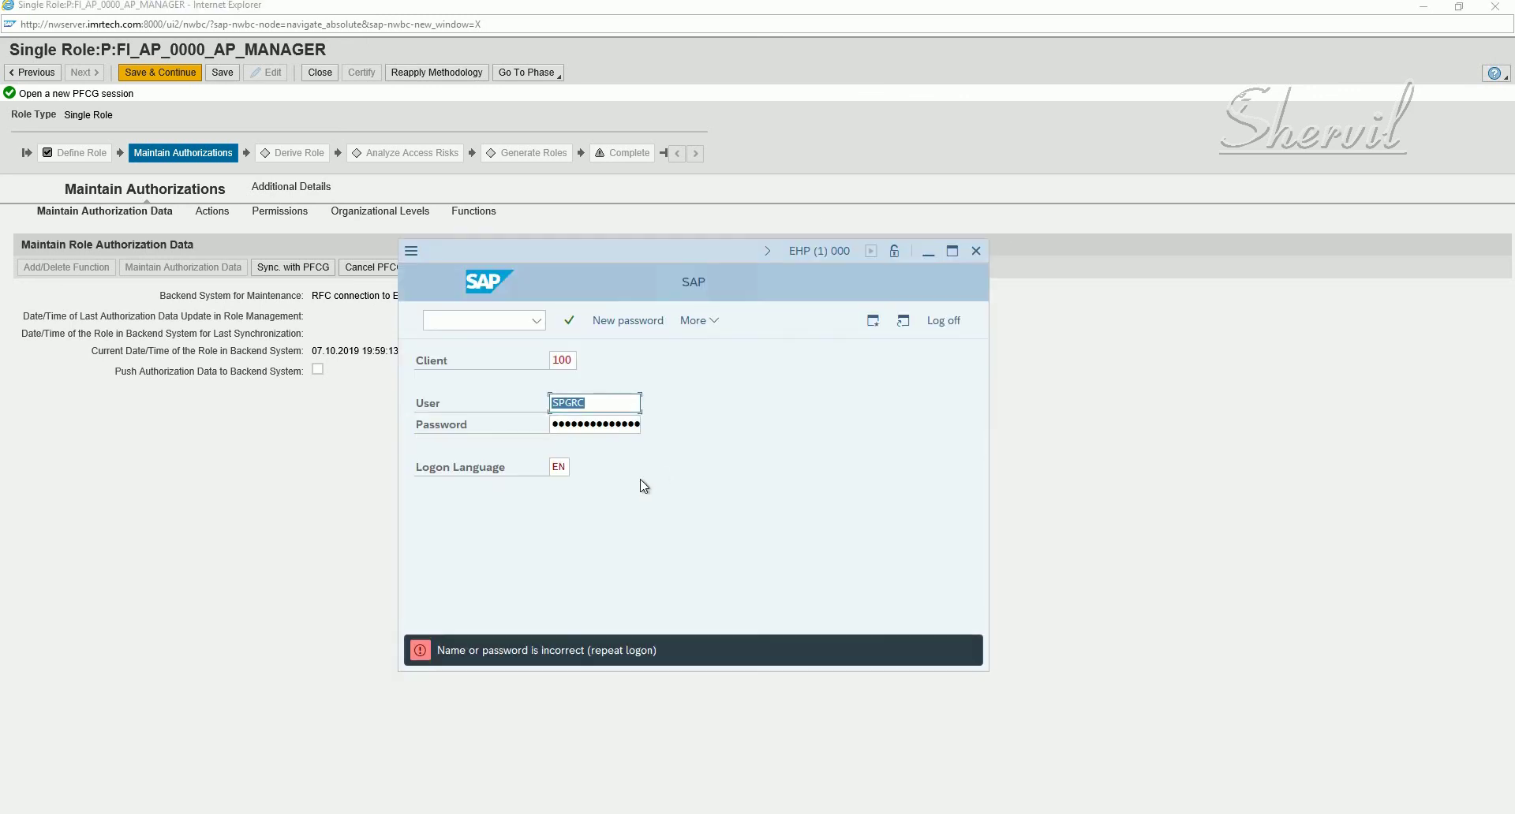
pyautogui.click(951, 251)
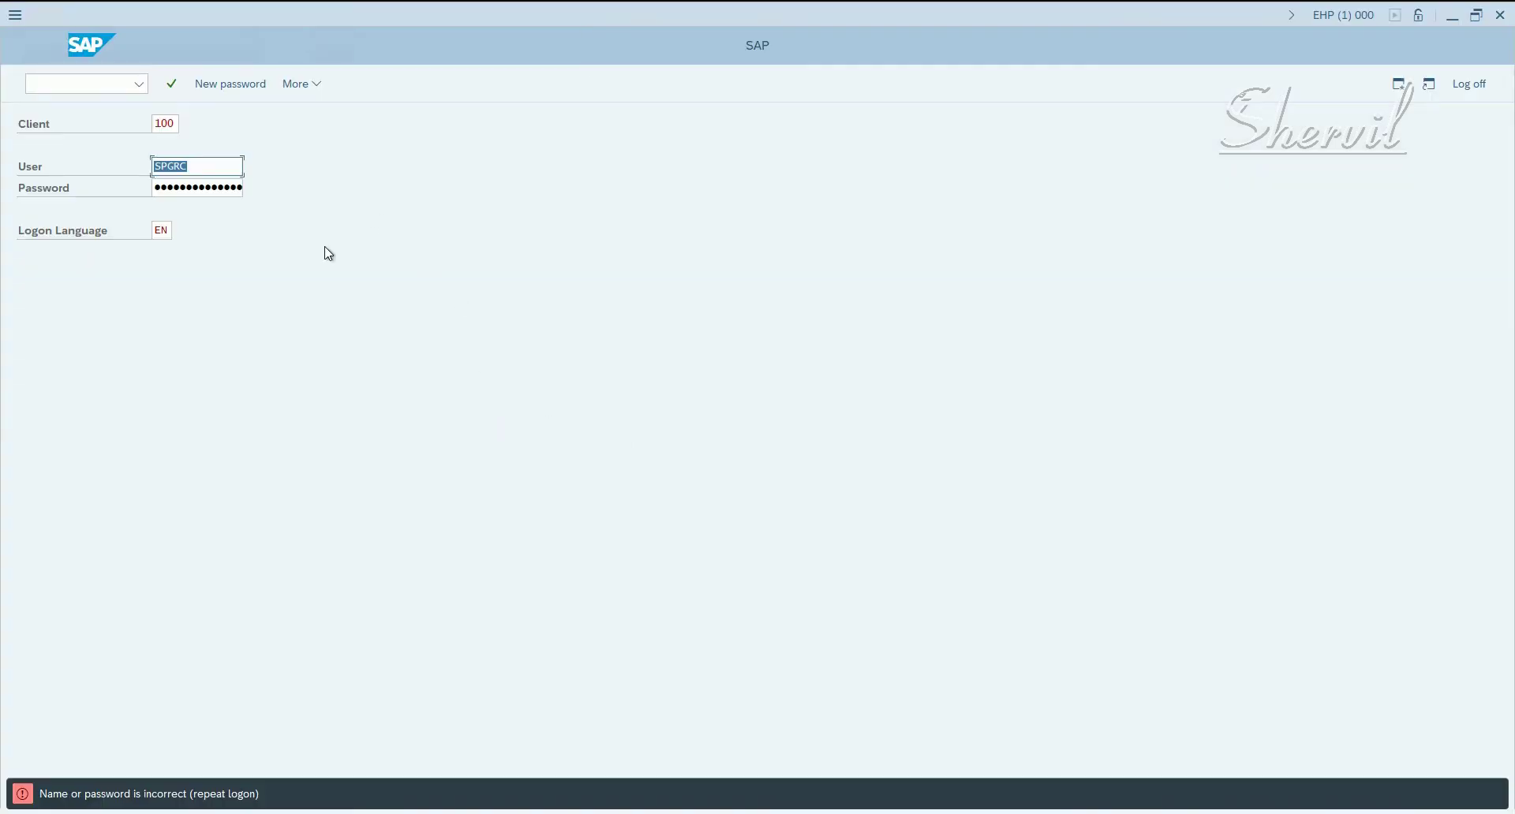
pyautogui.click(195, 187)
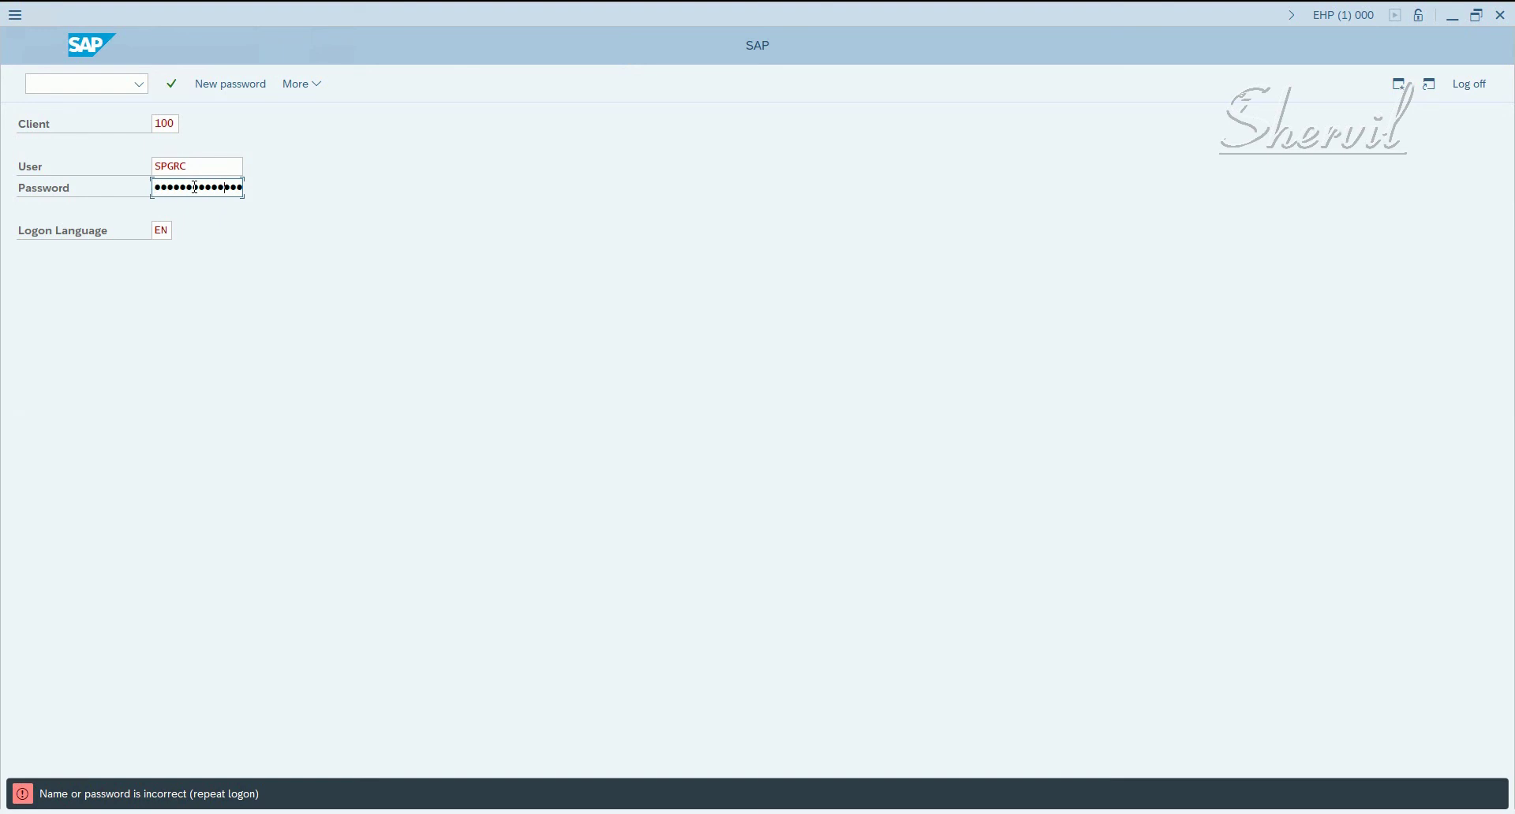
pyautogui.press('Return')
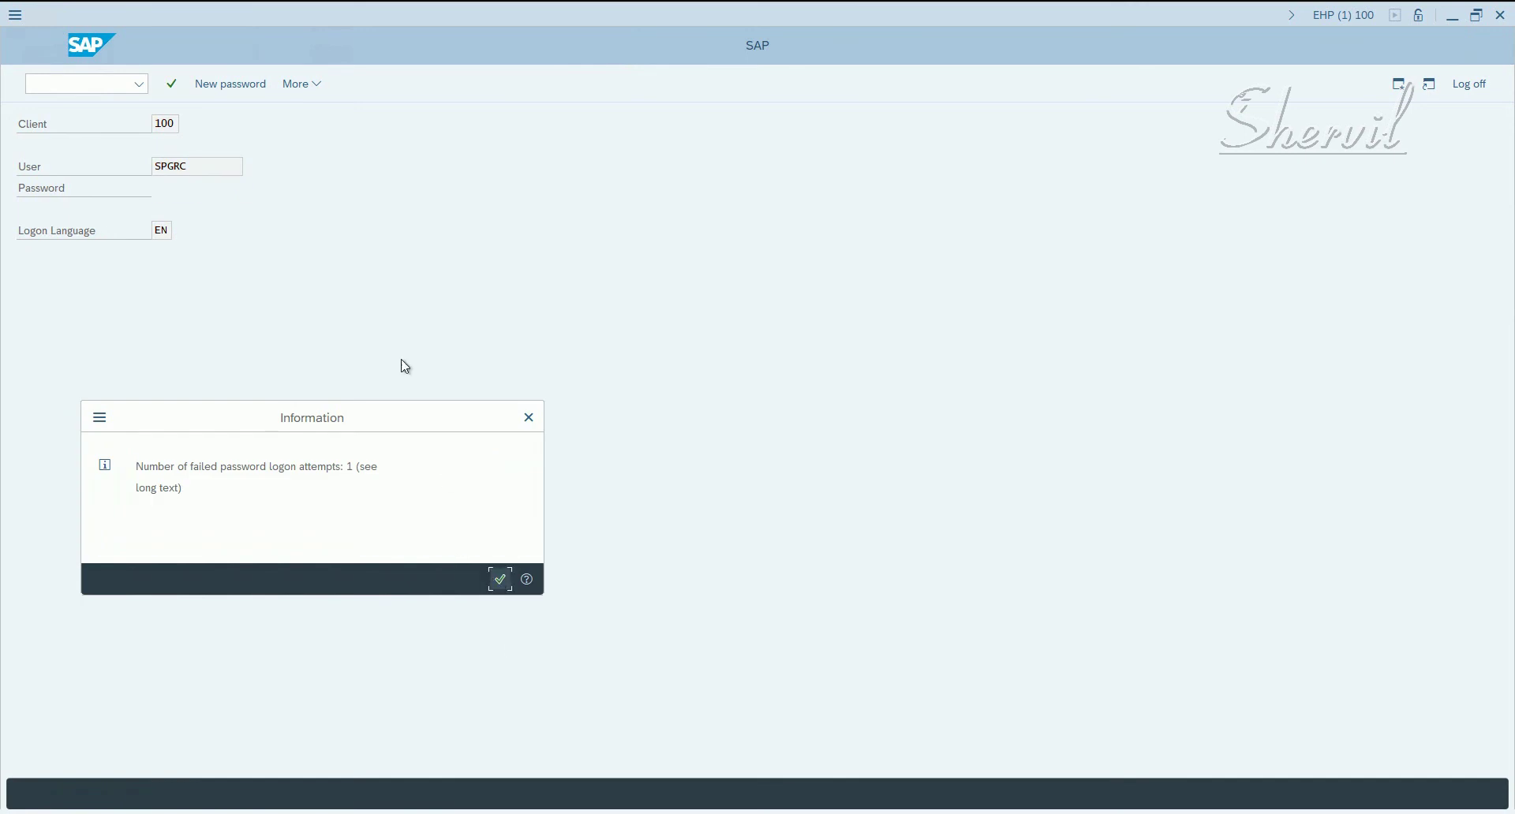
pyautogui.click(500, 582)
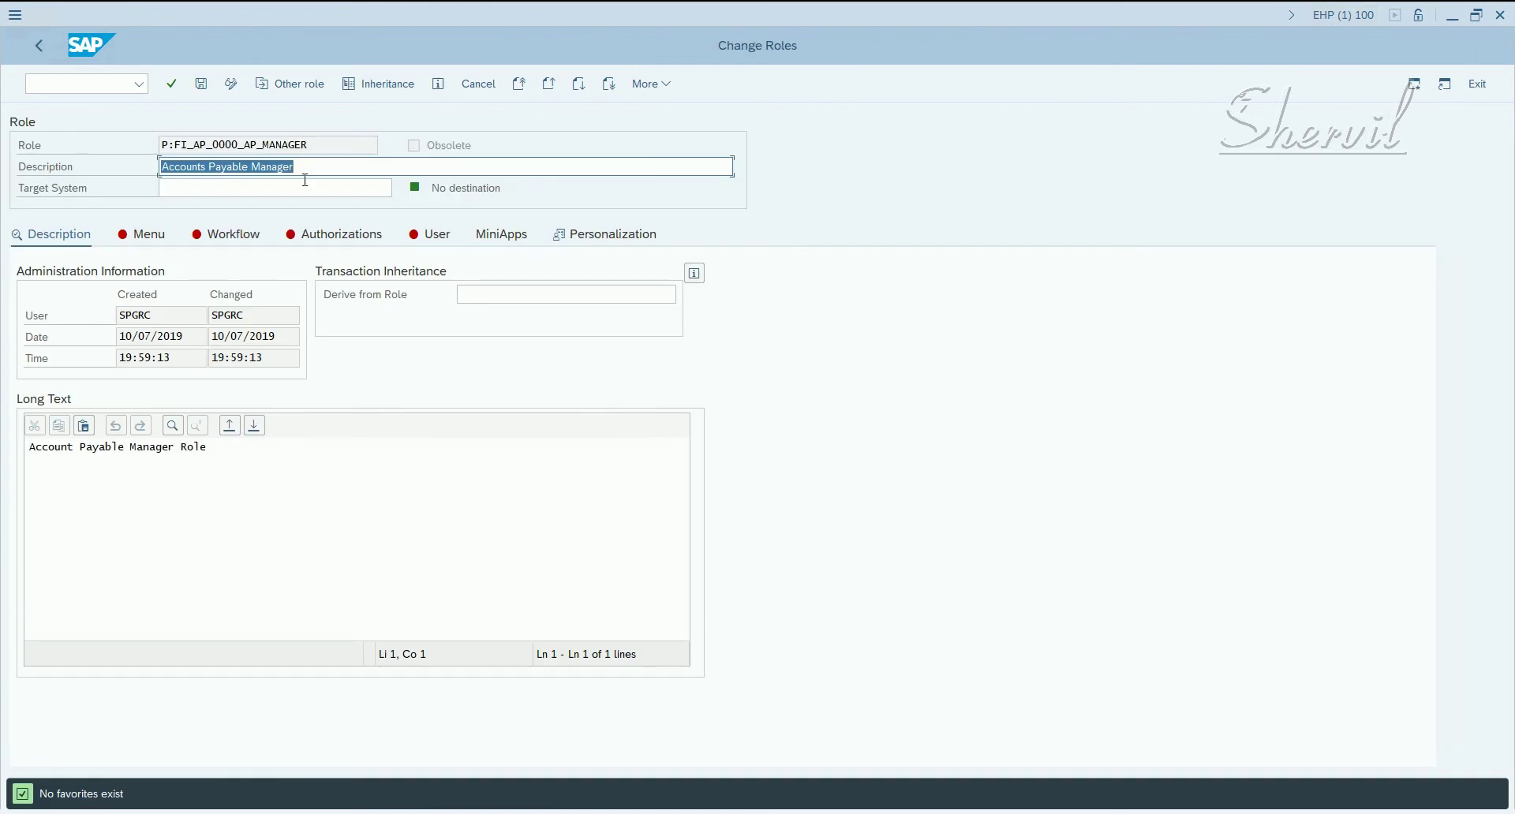
# - Open the Menu of role P:FI_AP_0000_AP_MANAGER and bring up Assign Transactions
pyautogui.moveTo(336, 144); pyautogui.dragTo(118, 164)
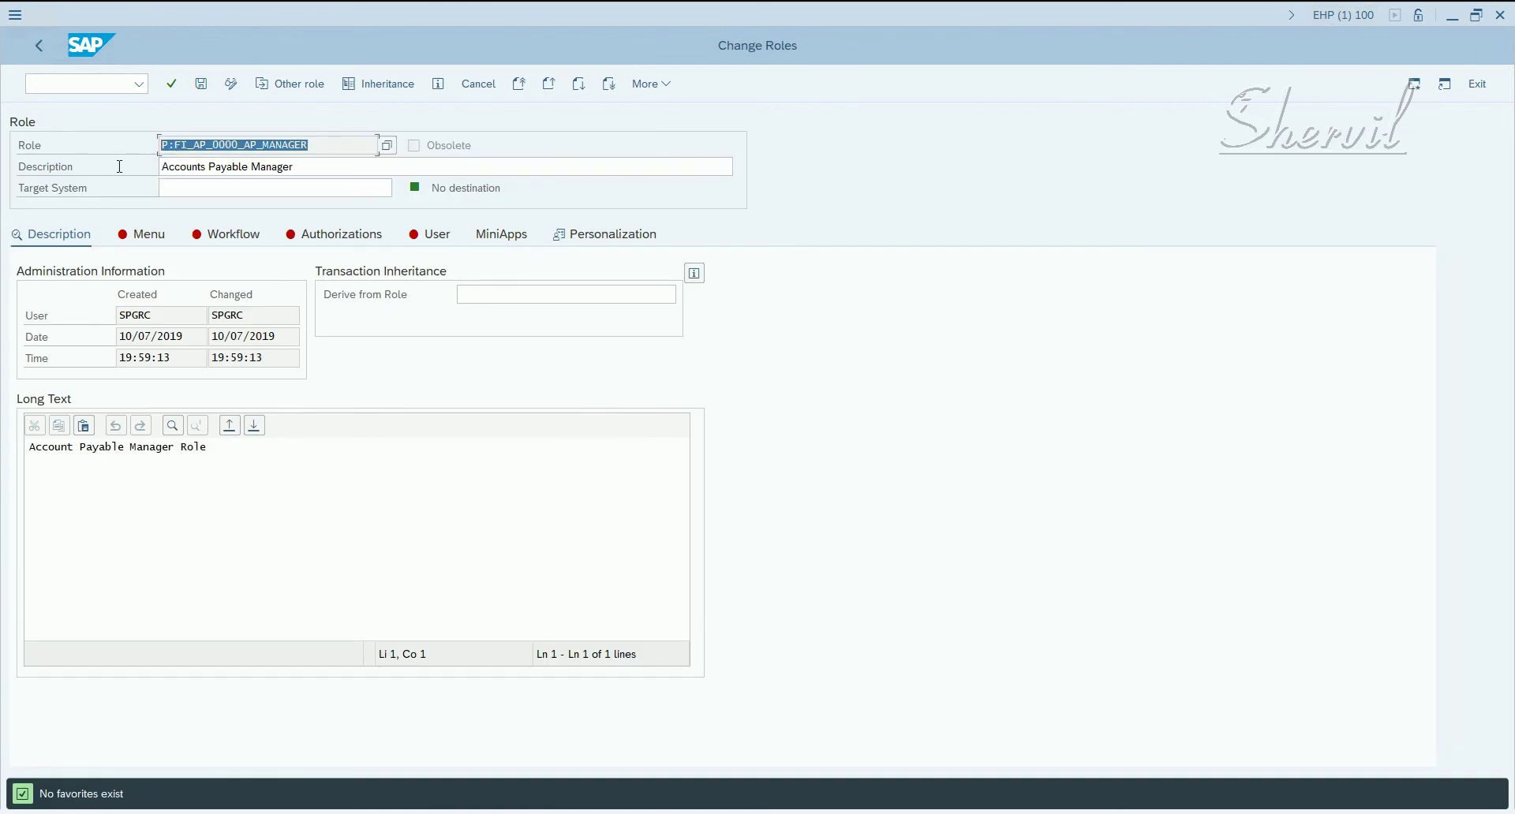
pyautogui.click(210, 190)
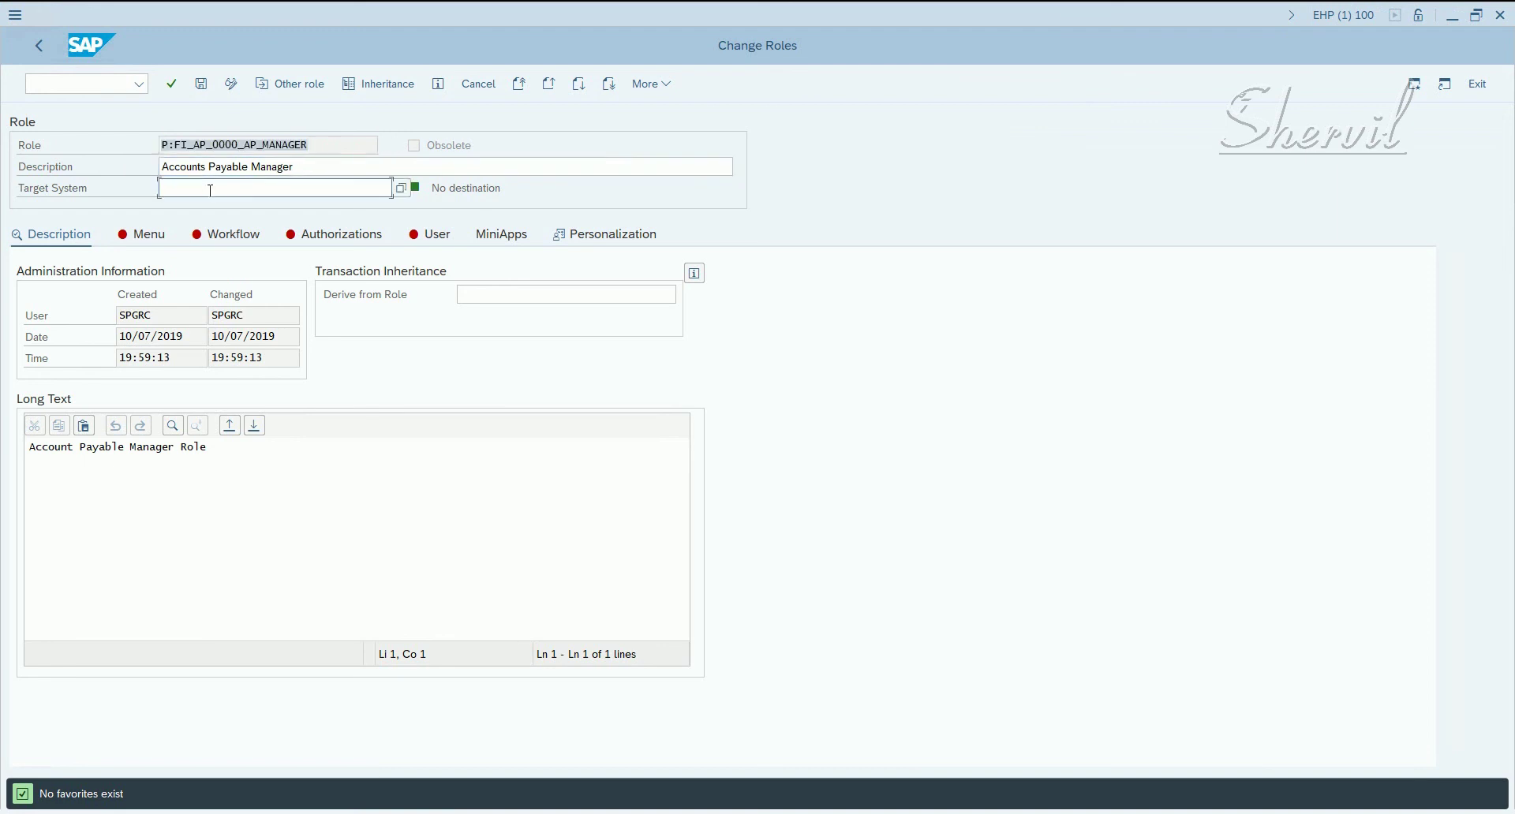
pyautogui.click(142, 244)
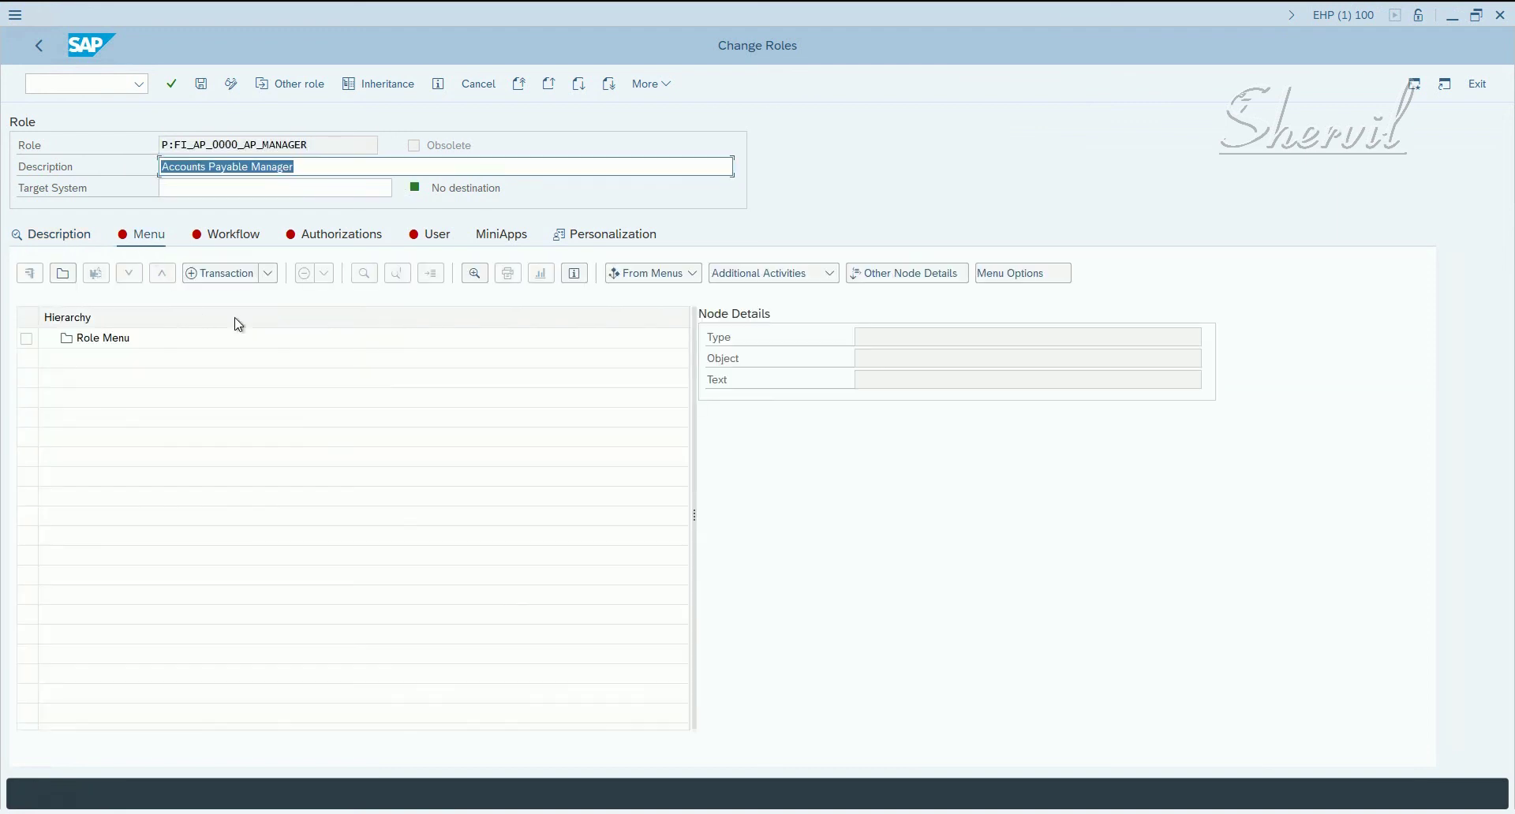
pyautogui.click(222, 273)
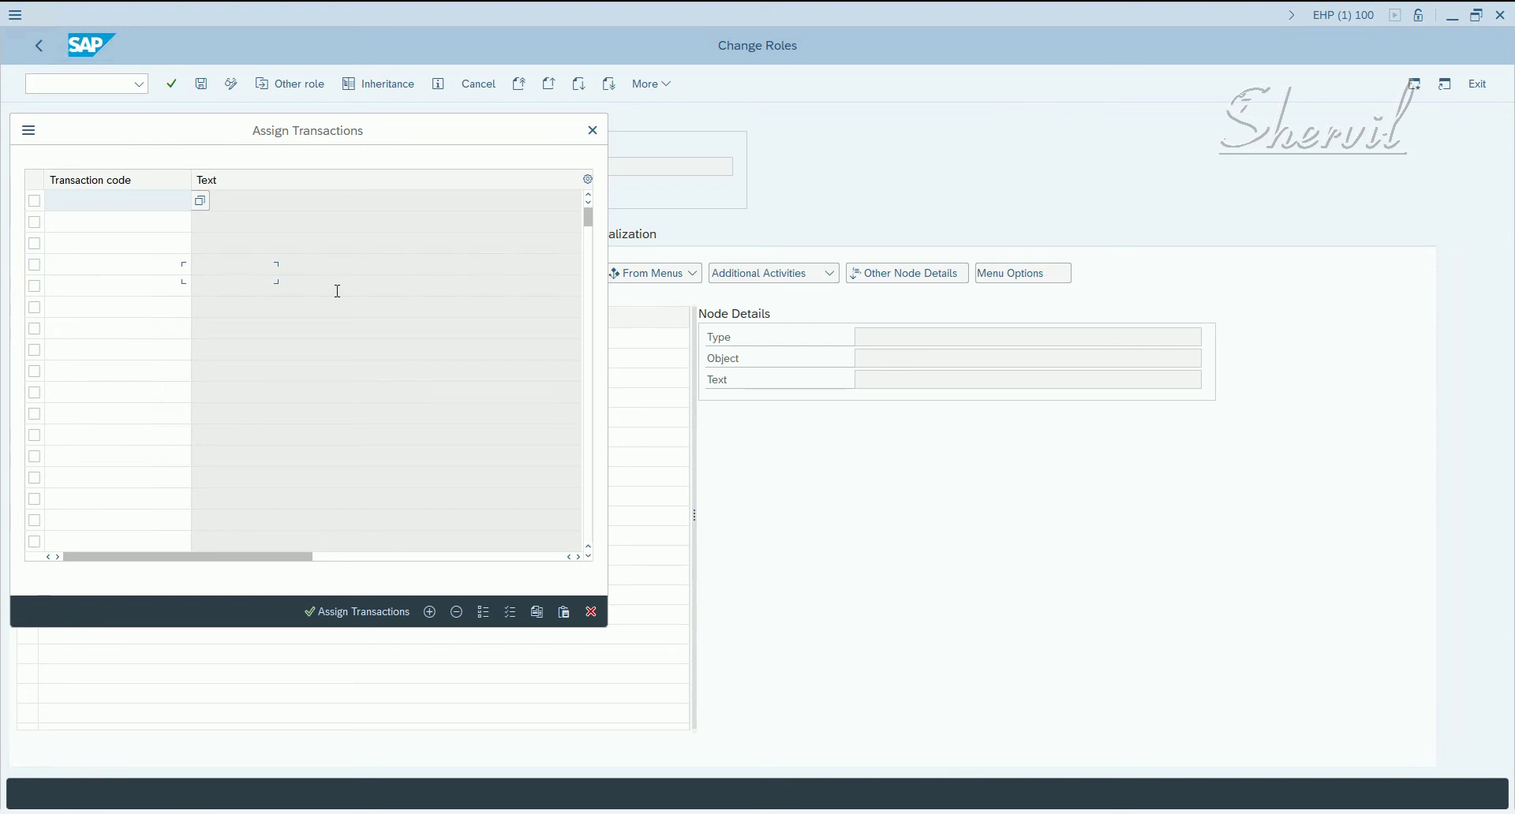
# - Enter transactions FB01, F110 and FB03 in the Assign Transactions list
pyautogui.write('FB01')
pyautogui.press('Return')
pyautogui.press('Down')
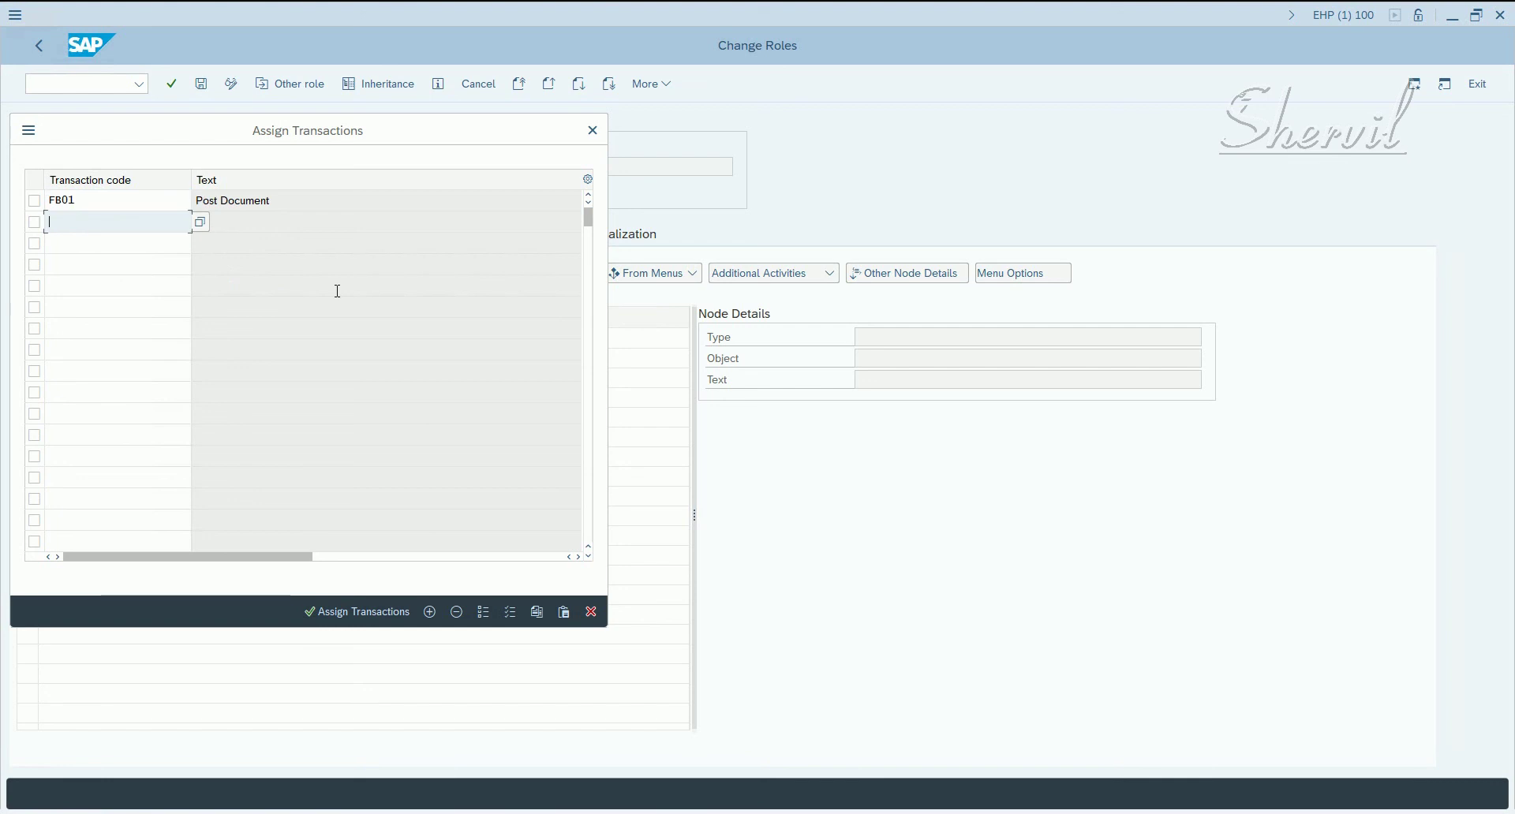
pyautogui.write('F100')
pyautogui.press('BackSpace')
pyautogui.press('BackSpace')
pyautogui.press('BackSpace')
pyautogui.write('1')
pyautogui.press('Return')
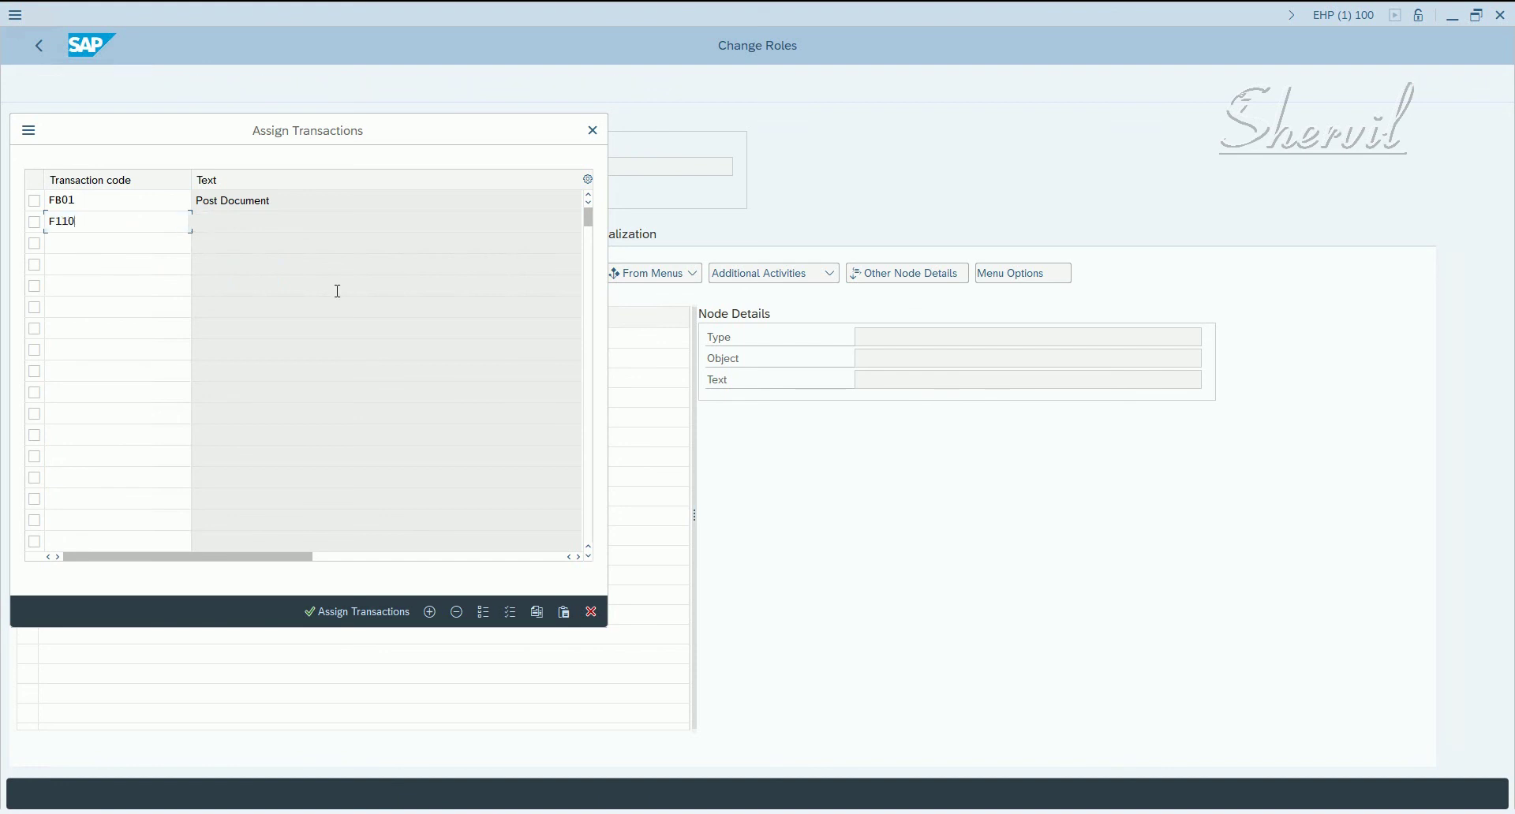
pyautogui.press('Down')
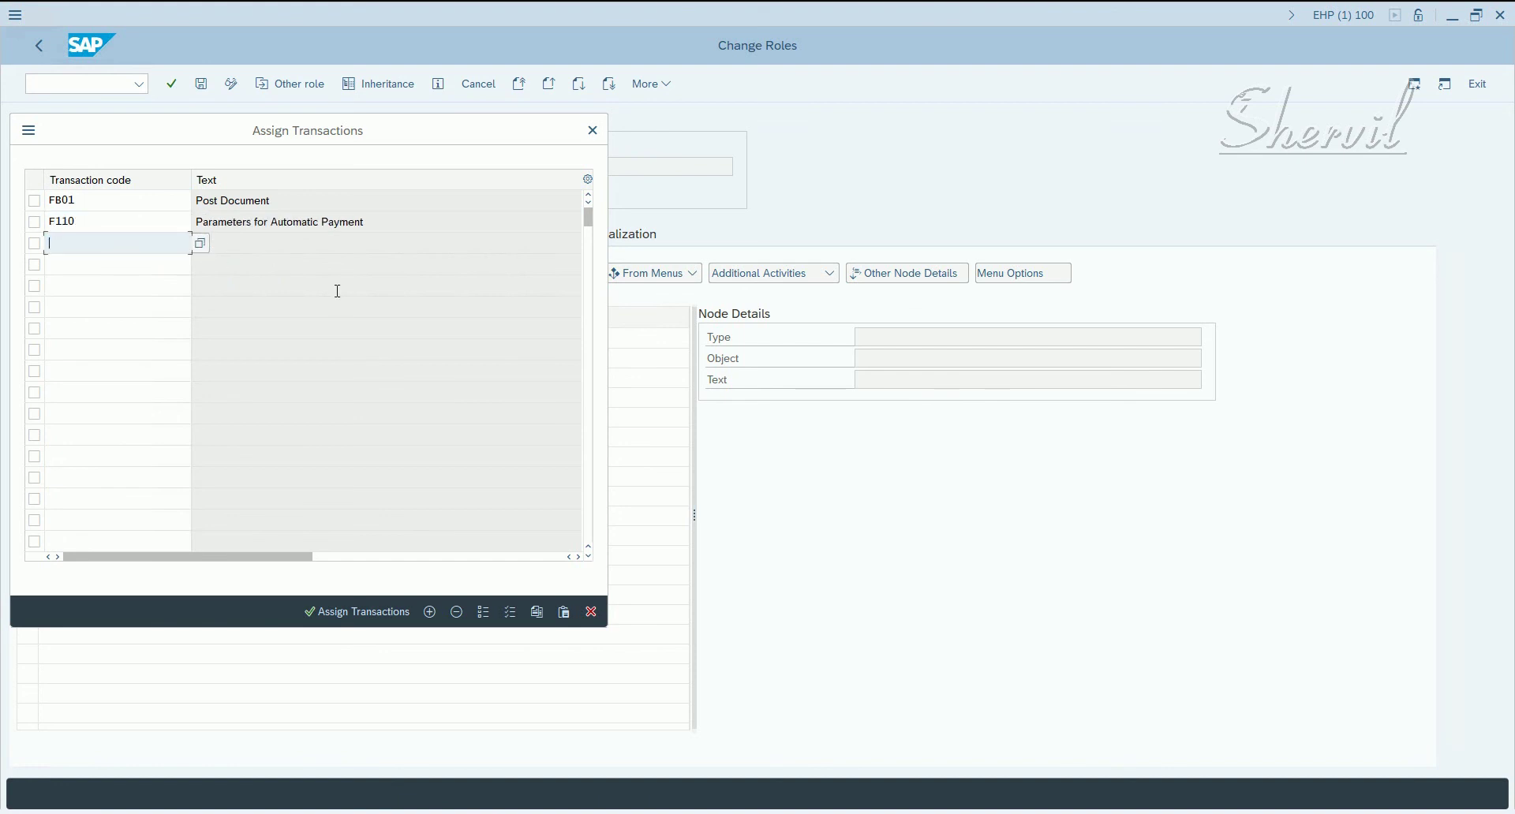
pyautogui.write('FB03')
pyautogui.press('Return')
# - Add transactions F-44 and F-04 as the fourth and fifth rows
pyautogui.click(360, 338)
pyautogui.click(120, 263)
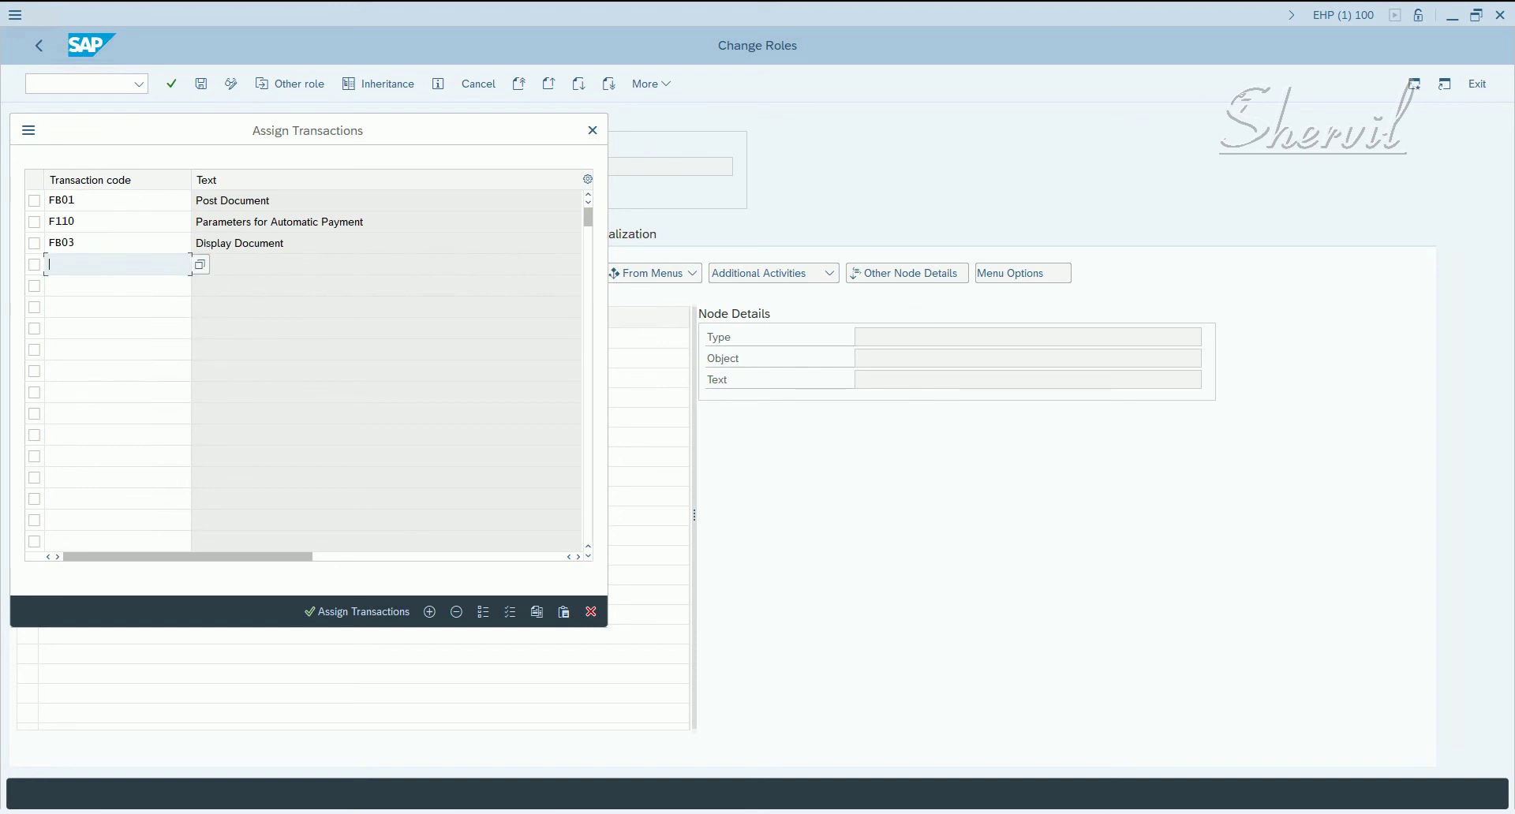
pyautogui.write('F')
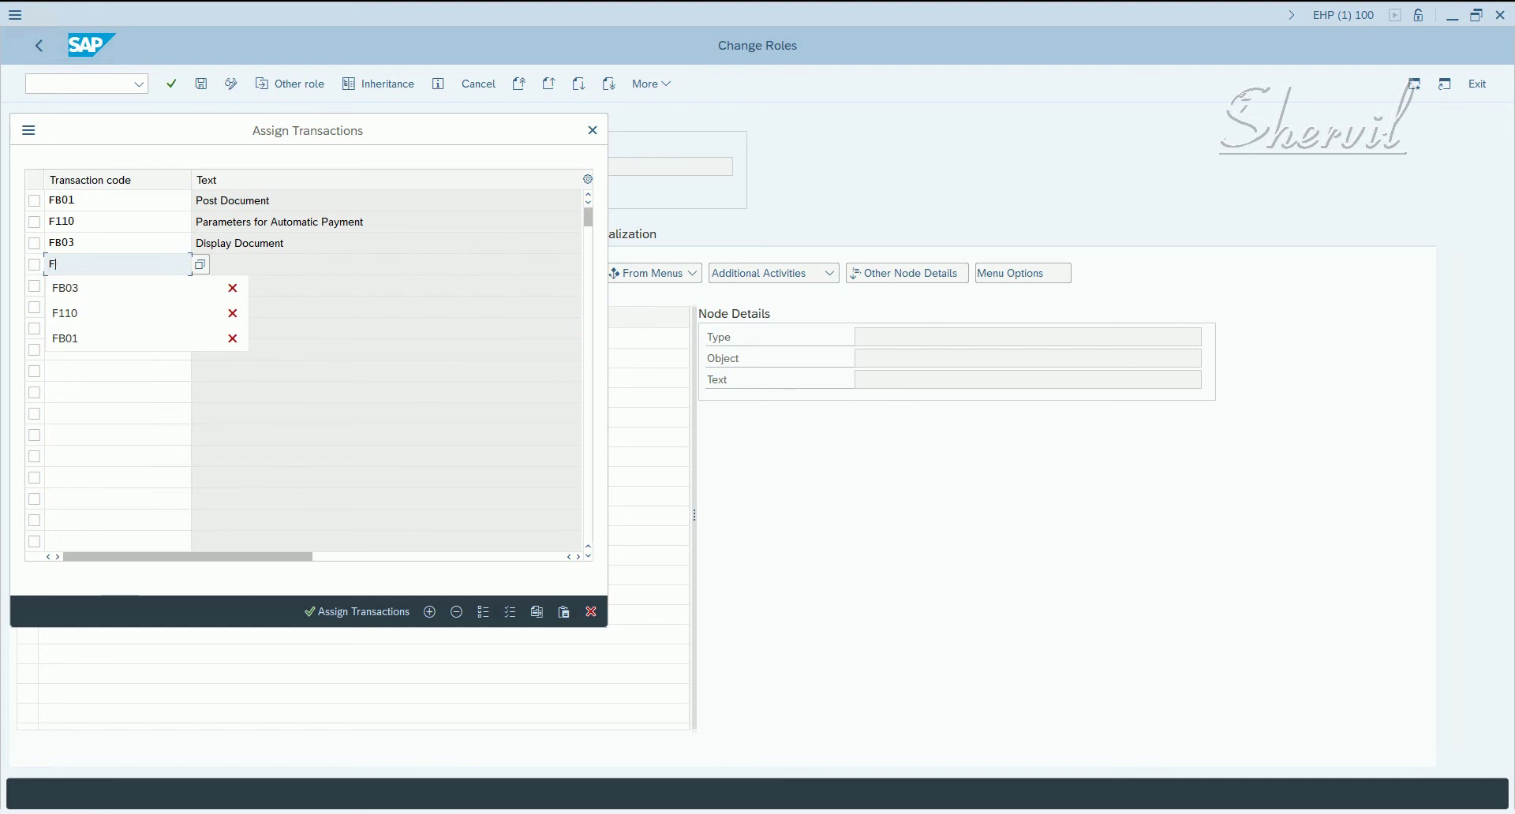
pyautogui.write('-44')
pyautogui.press('Return')
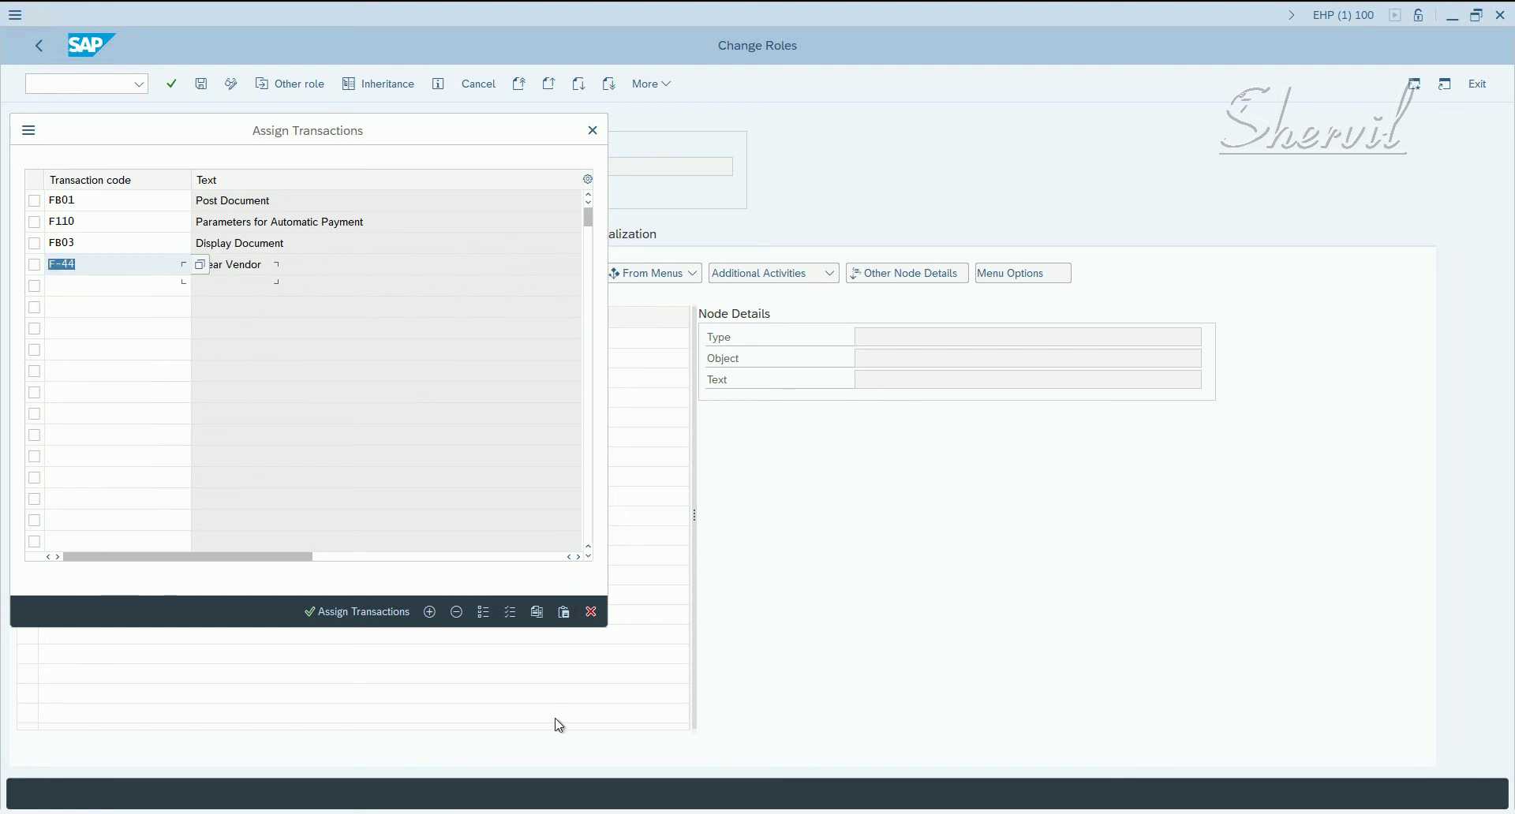
pyautogui.click(147, 286)
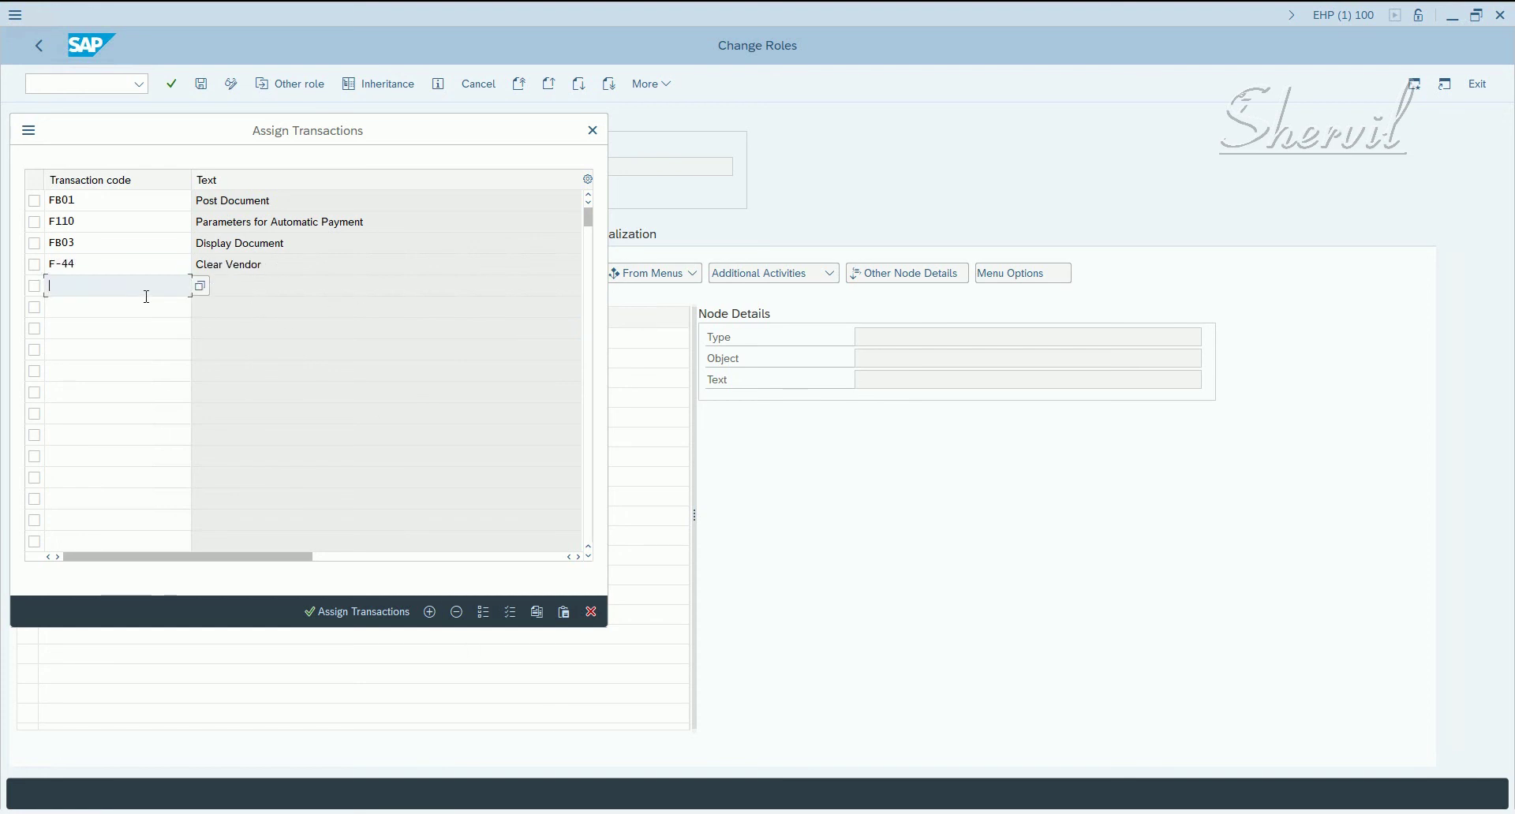
pyautogui.write('F-')
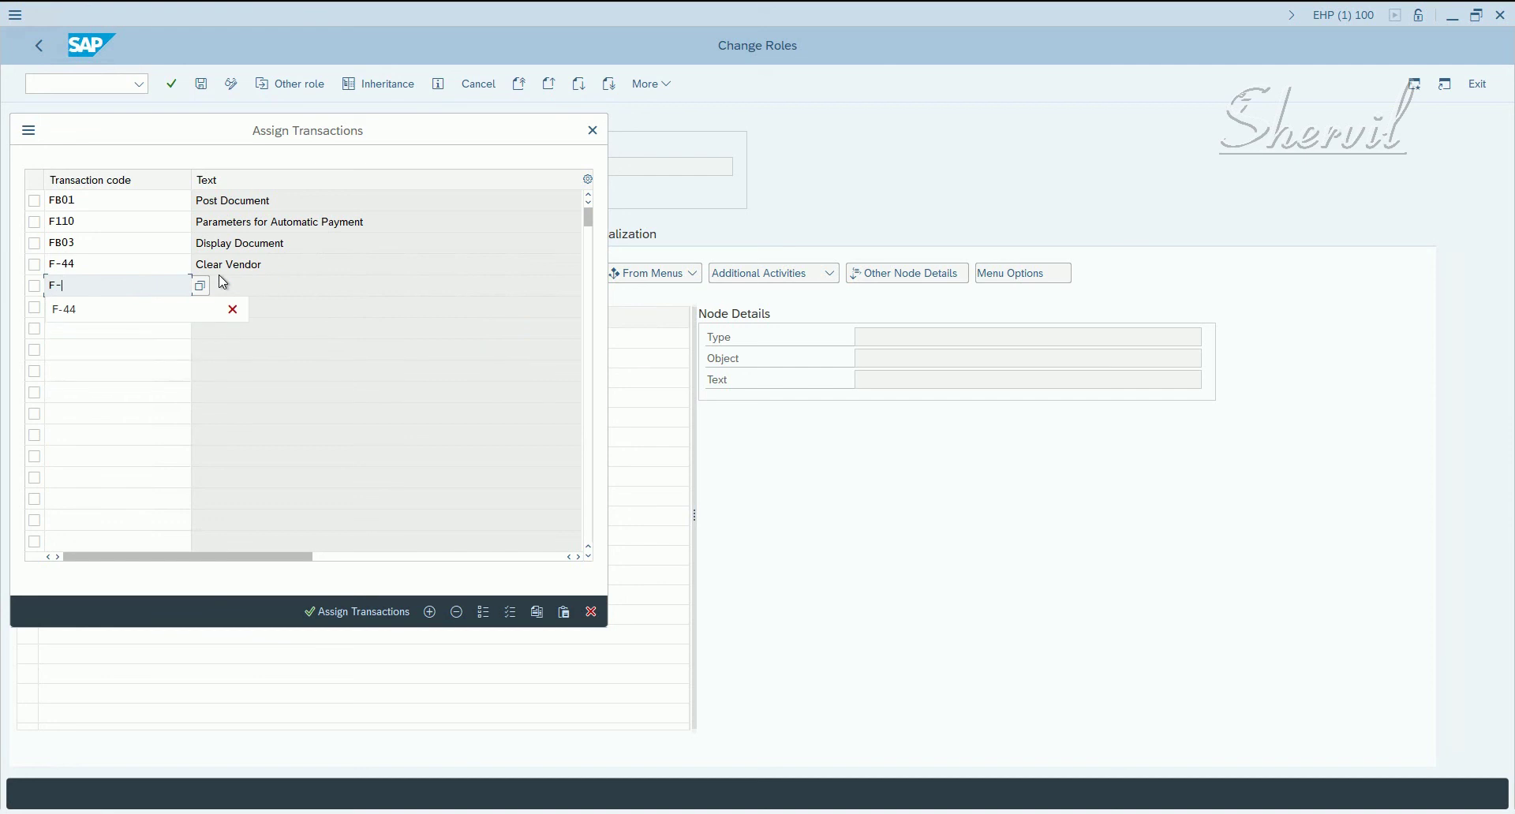
pyautogui.write('04')
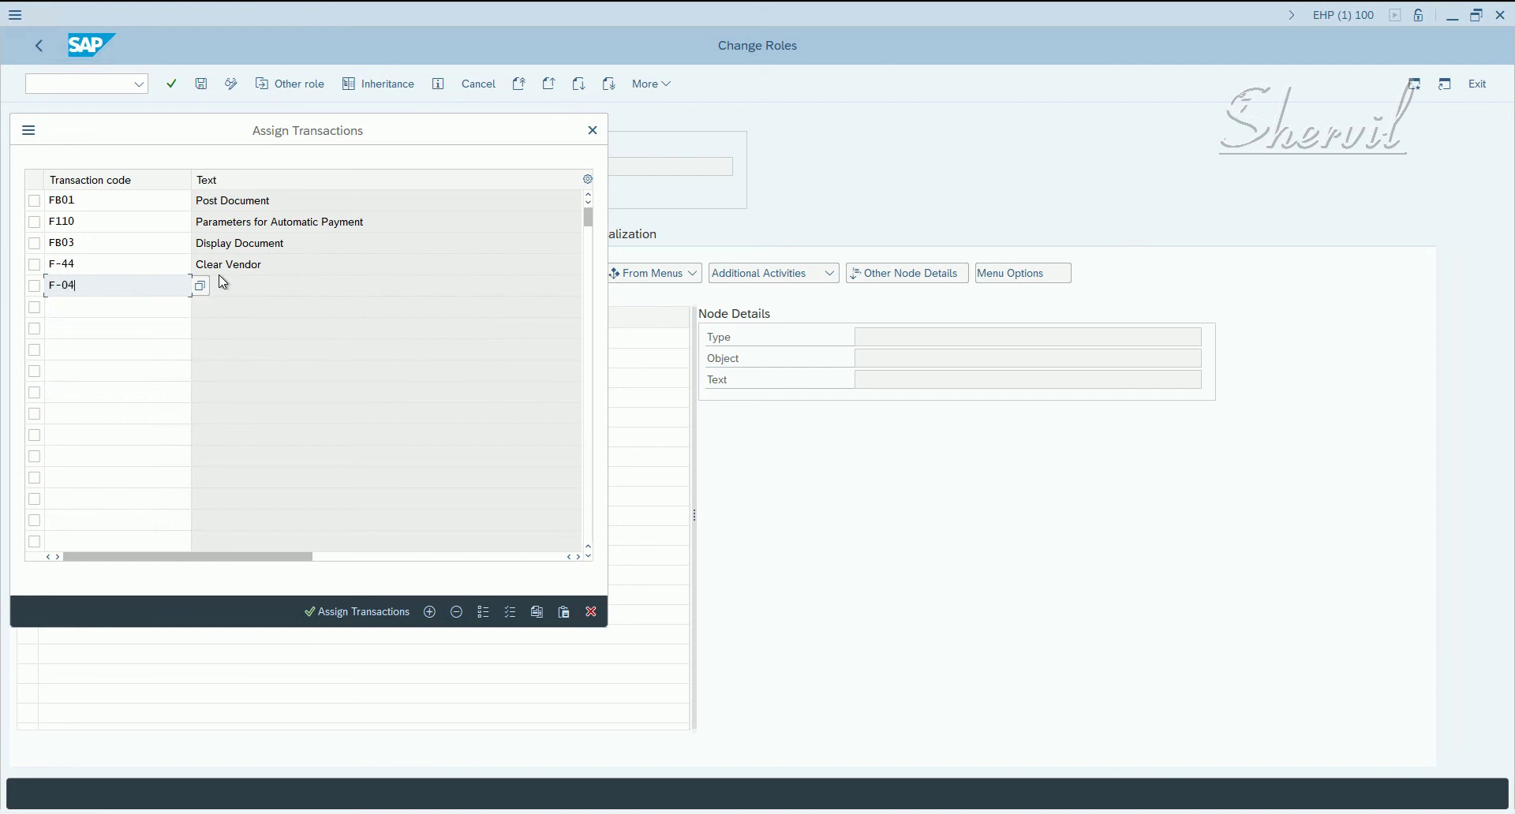
pyautogui.press('Return')
pyautogui.click(272, 240)
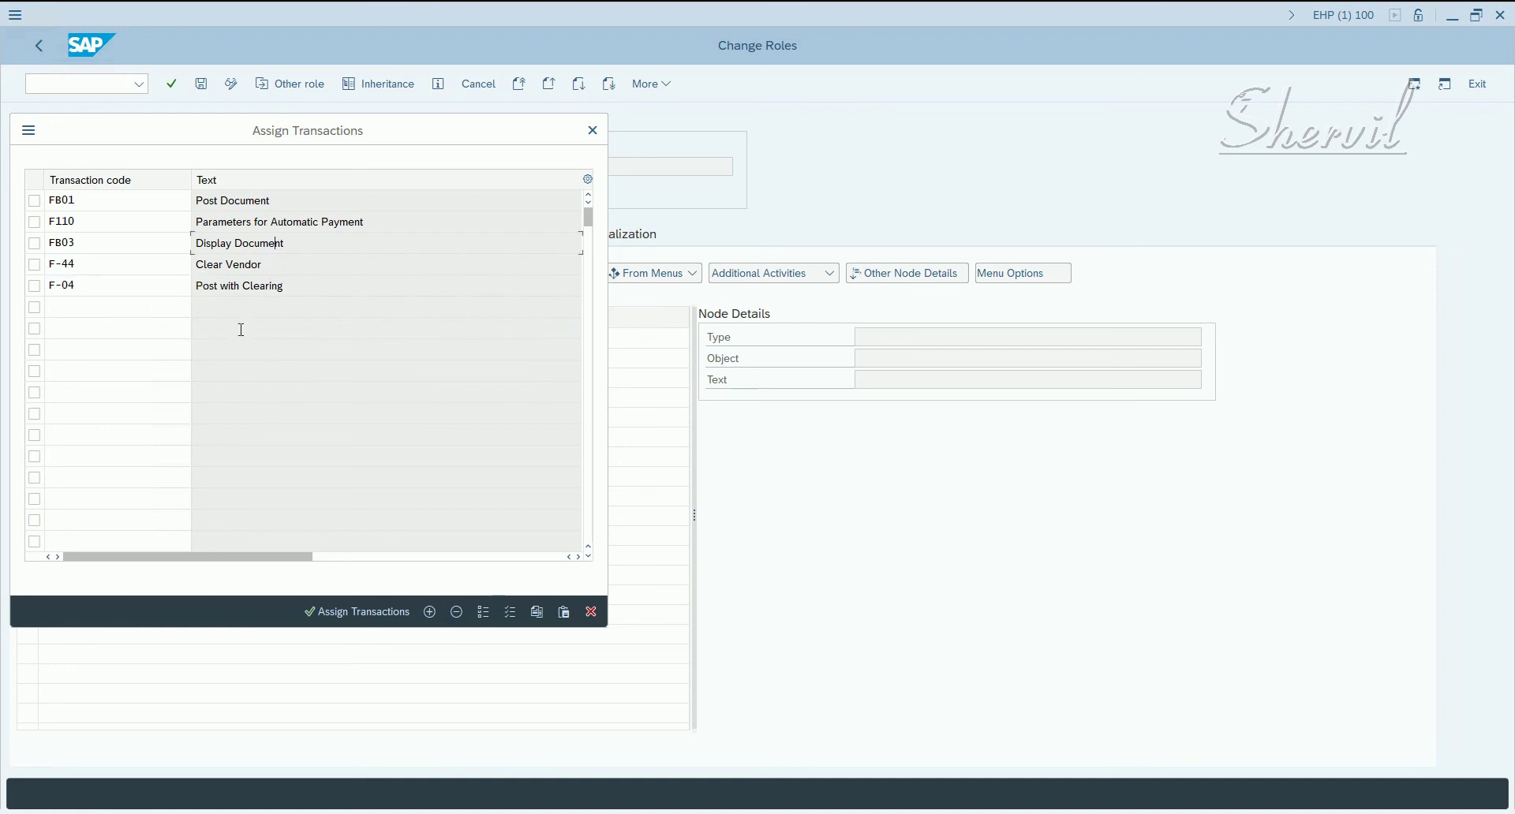
# - Assign the five transactions to the role menu, save, and go to Authorizations
pyautogui.click(327, 613)
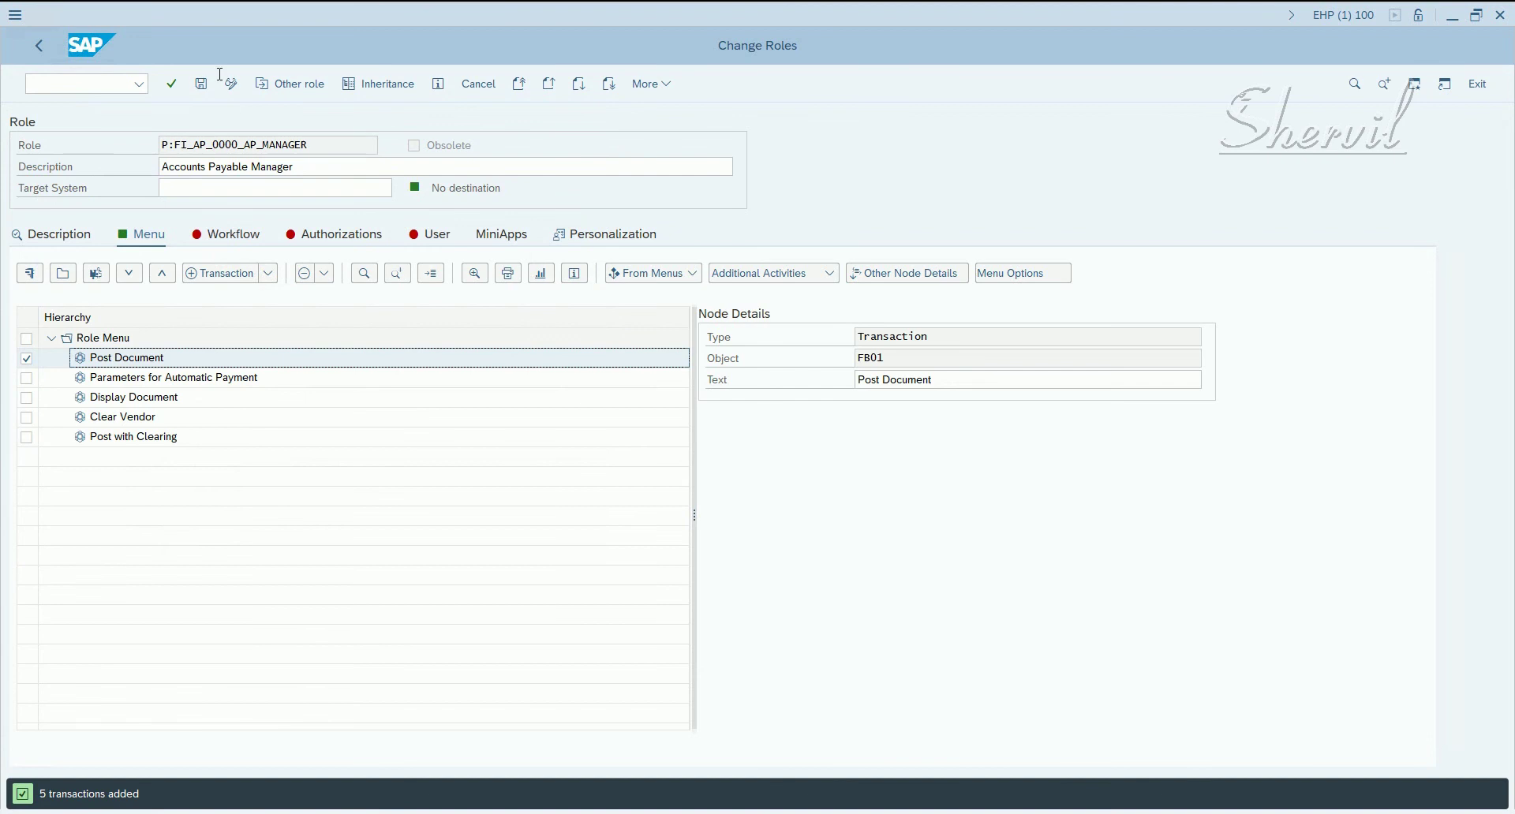
pyautogui.click(201, 84)
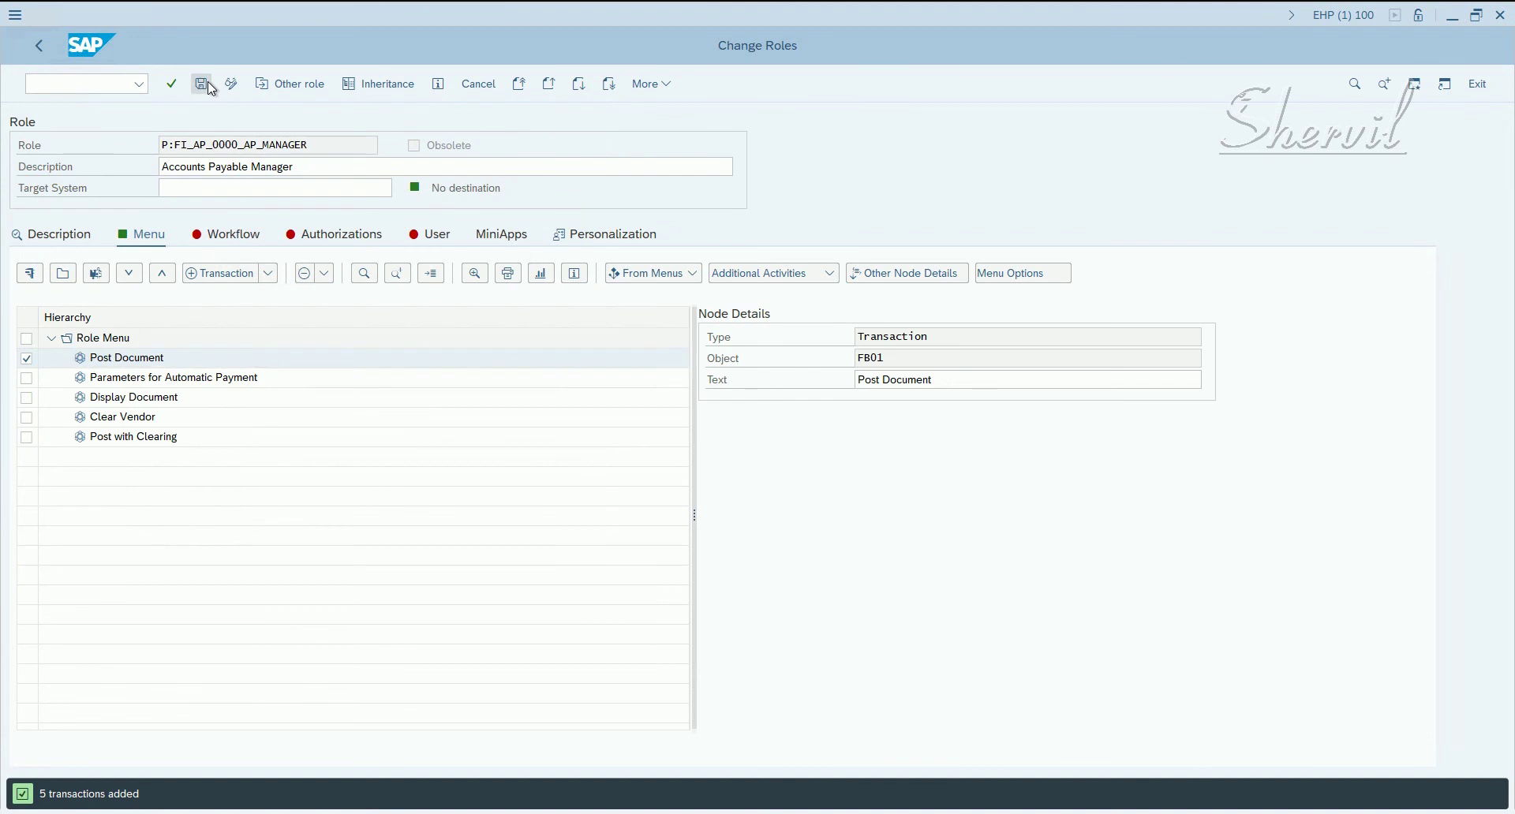
pyautogui.click(314, 235)
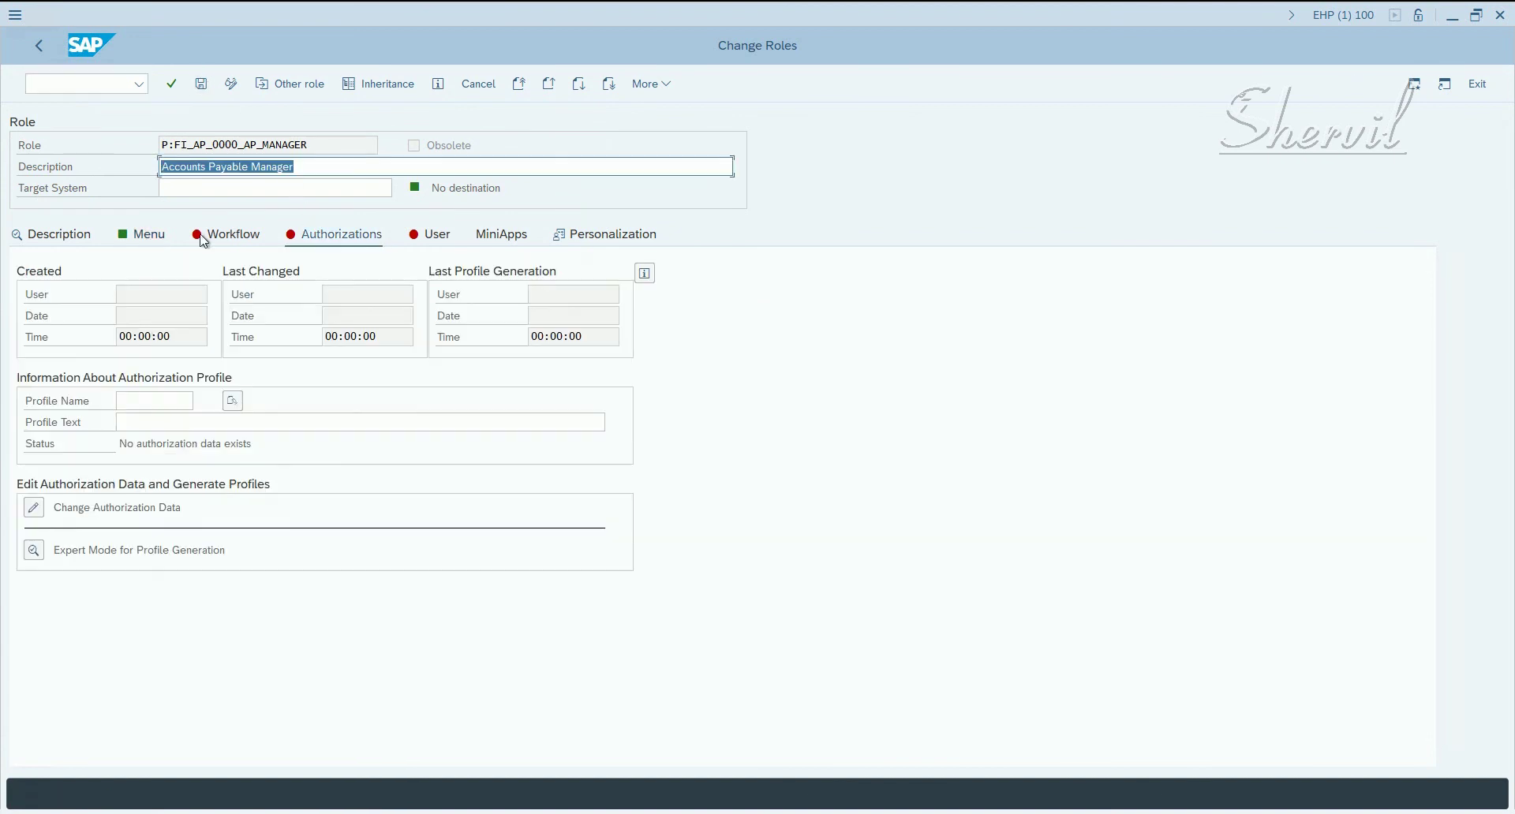
# - Give Company Code, Business Area, Account Type and Controlling Area full * authorization and save
pyautogui.click(34, 508)
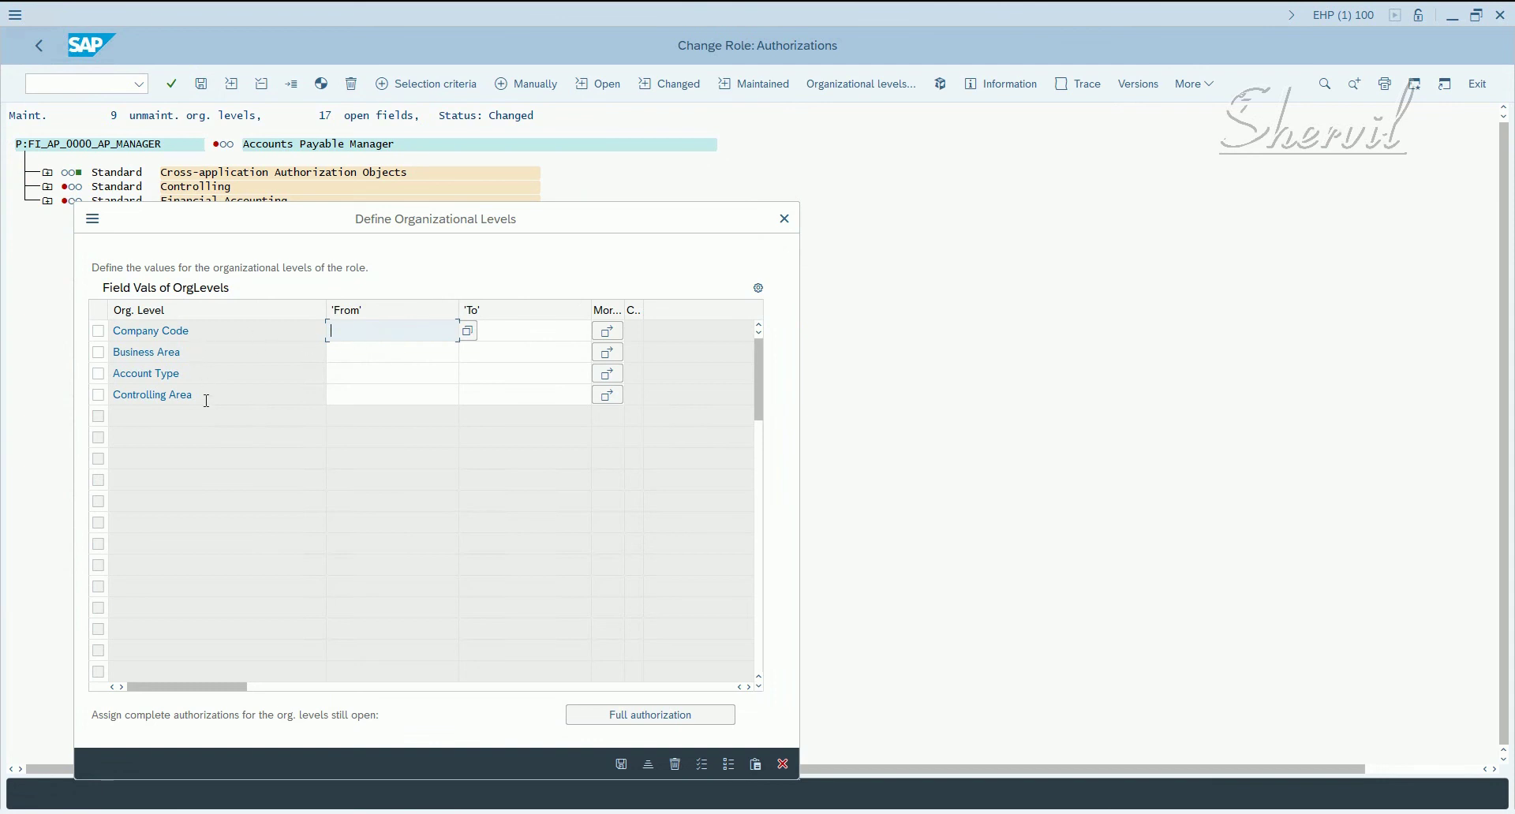
pyautogui.moveTo(194, 396); pyautogui.dragTo(119, 403)
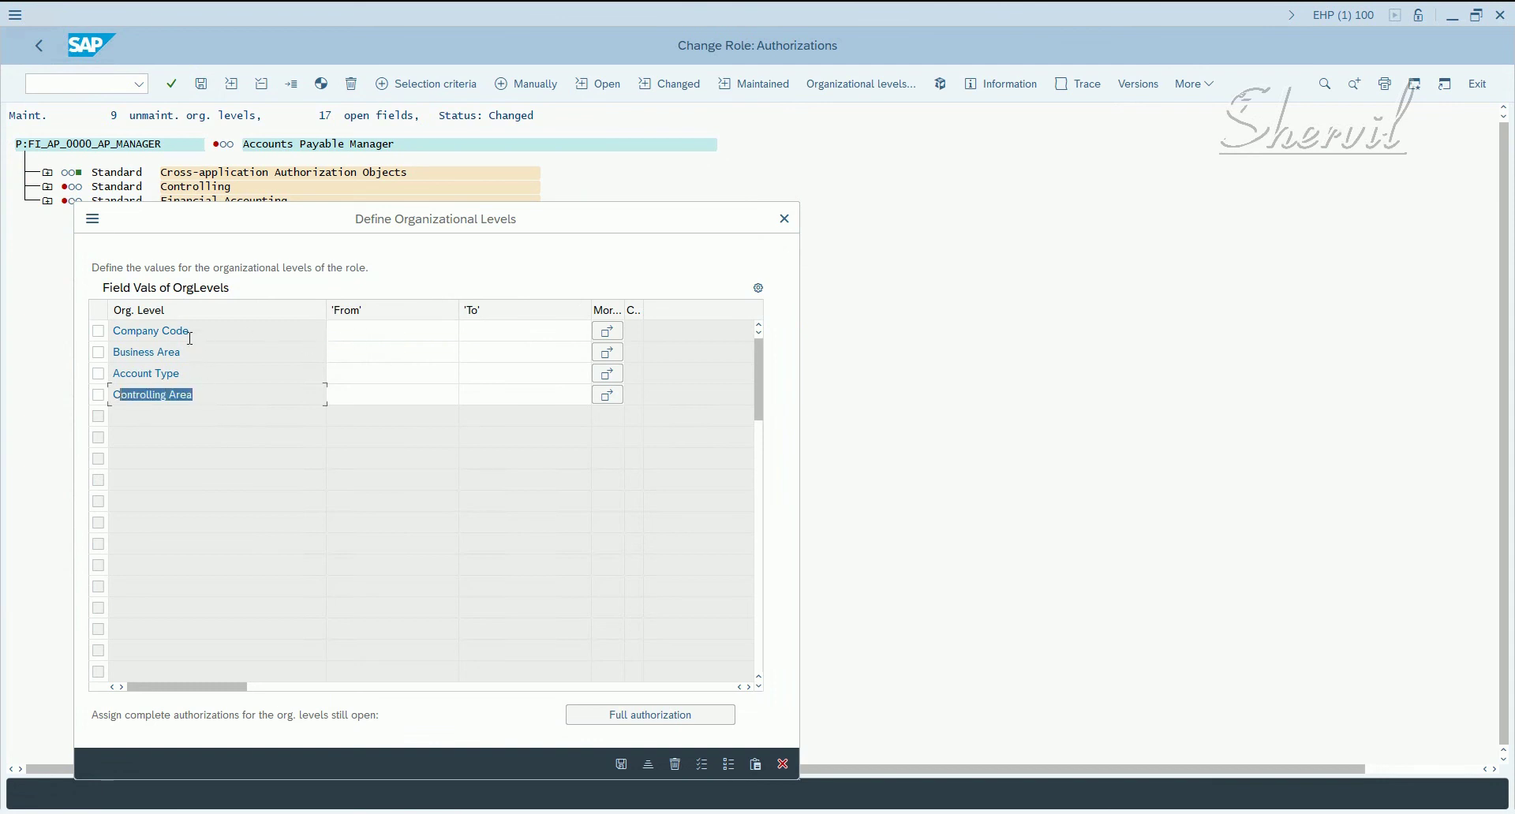
pyautogui.moveTo(213, 335); pyautogui.dragTo(112, 335)
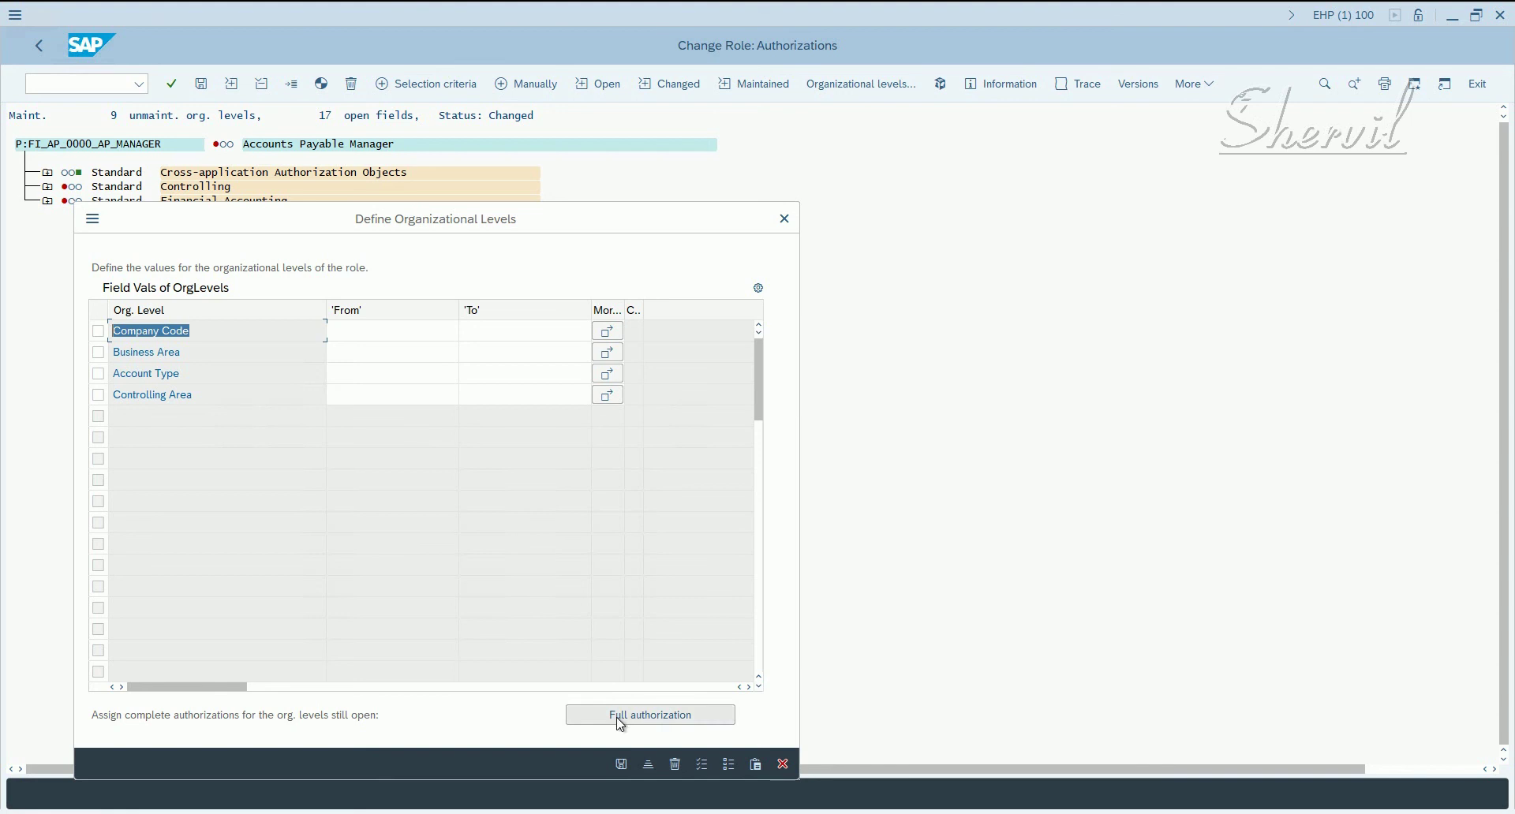
pyautogui.click(622, 724)
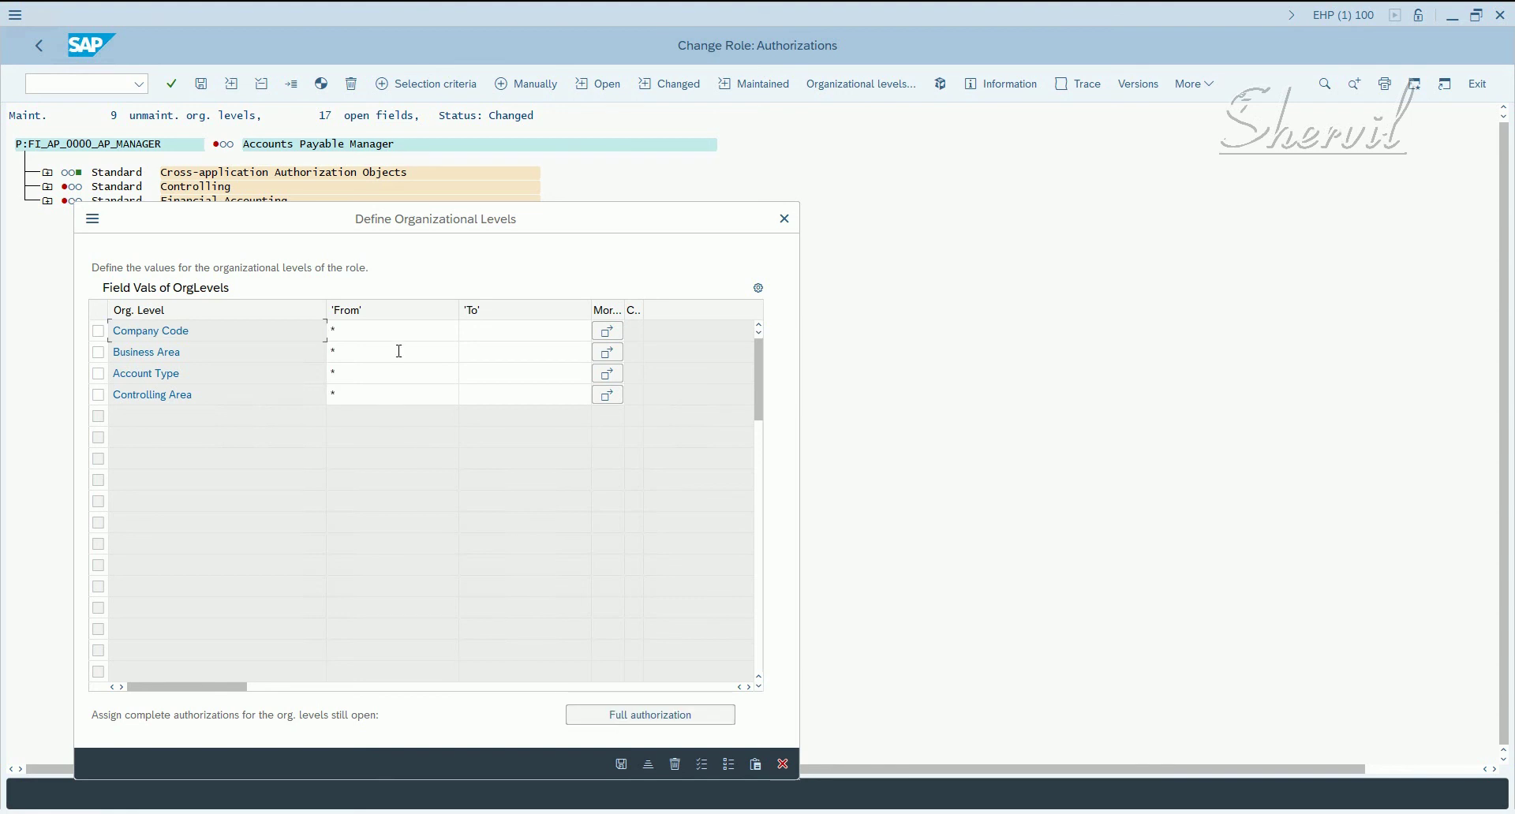
pyautogui.click(622, 763)
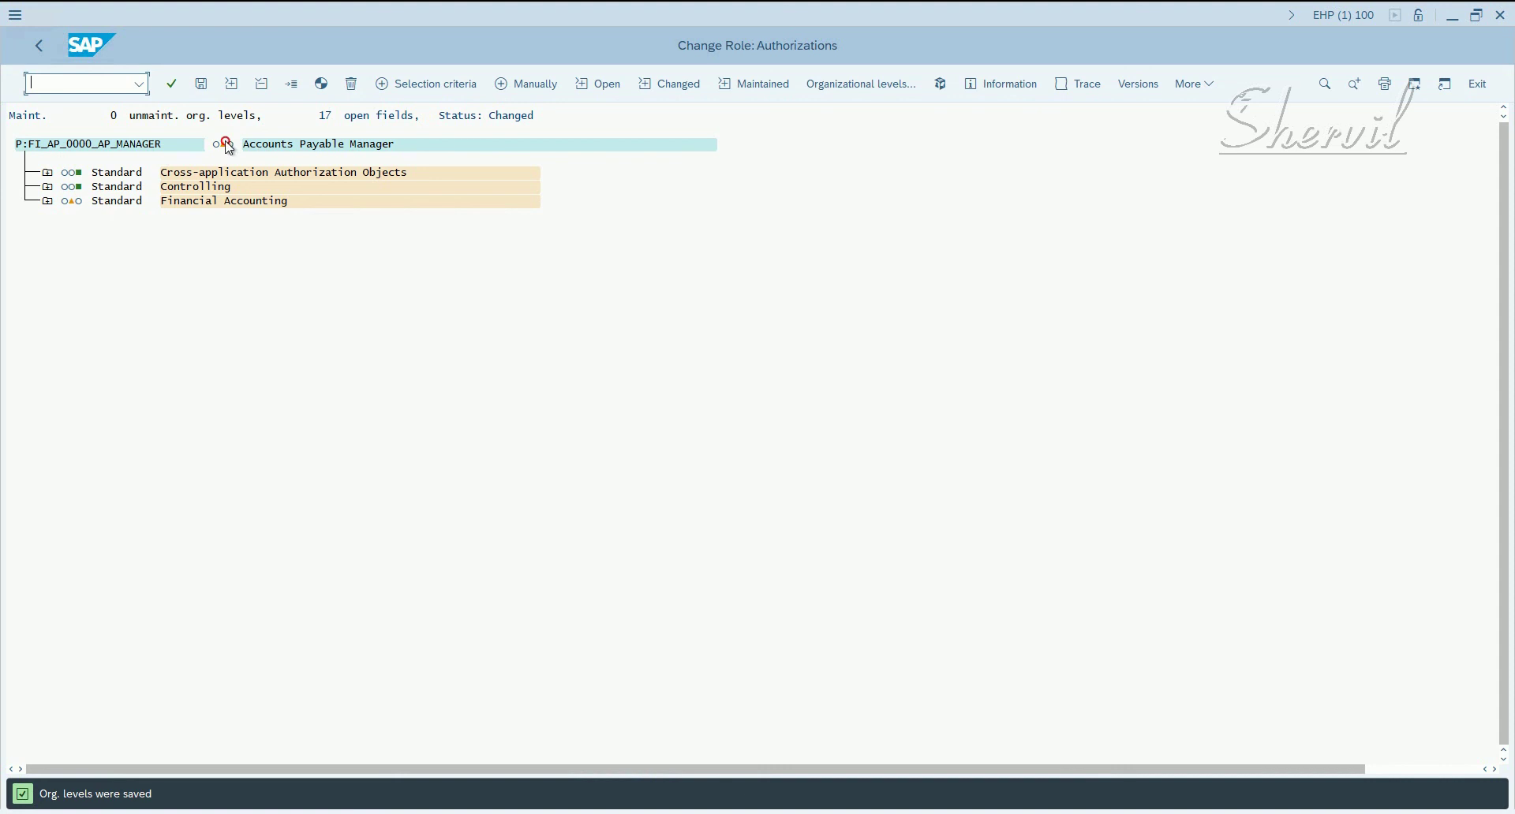
# - Grant full authorization to all open fields of the role, declining the log-off prompt
pyautogui.click(224, 144)
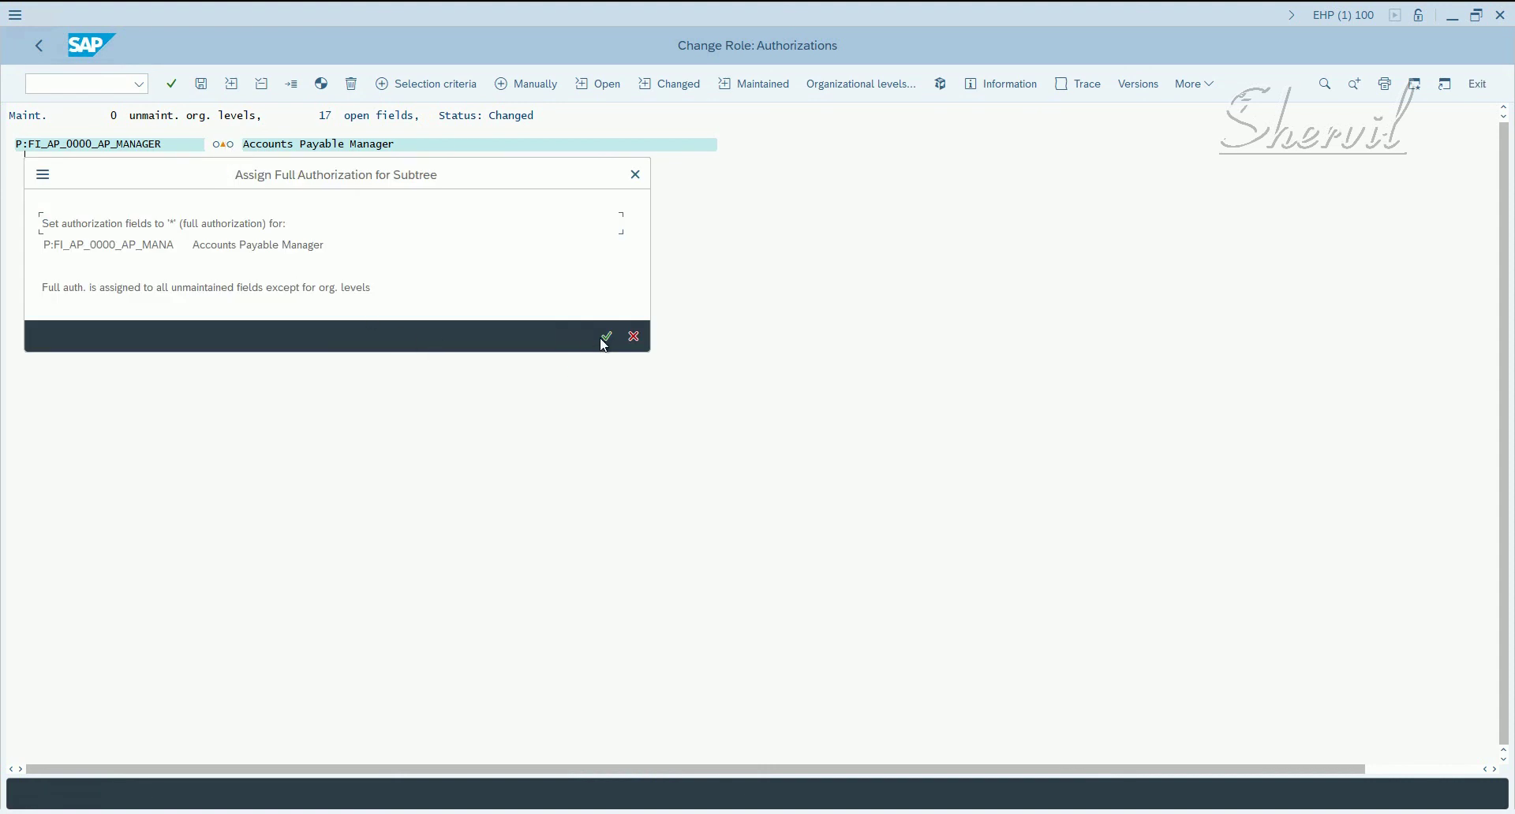
pyautogui.click(608, 337)
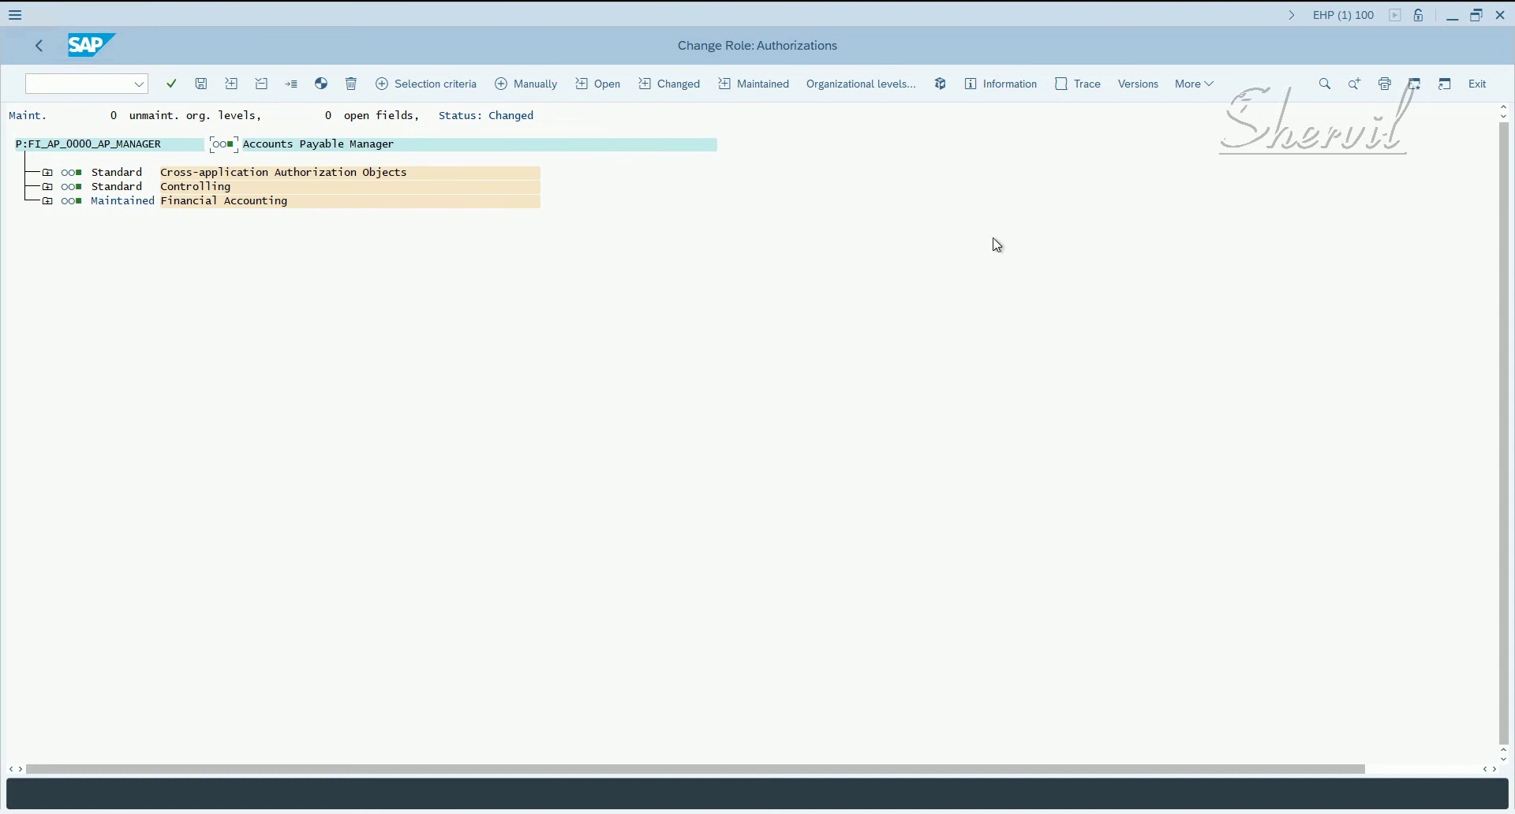
pyautogui.click(1498, 17)
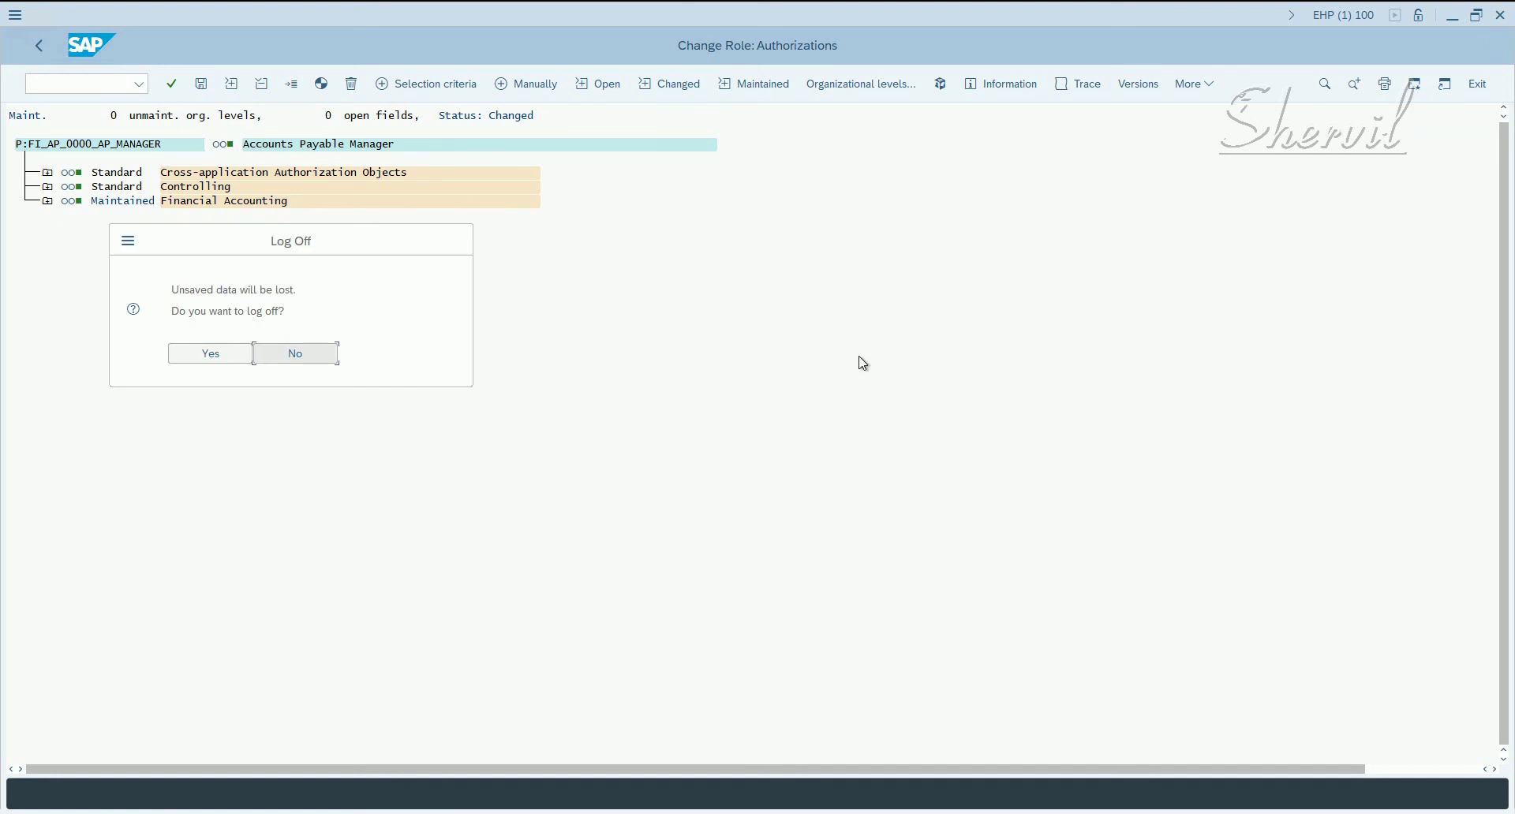
pyautogui.click(287, 351)
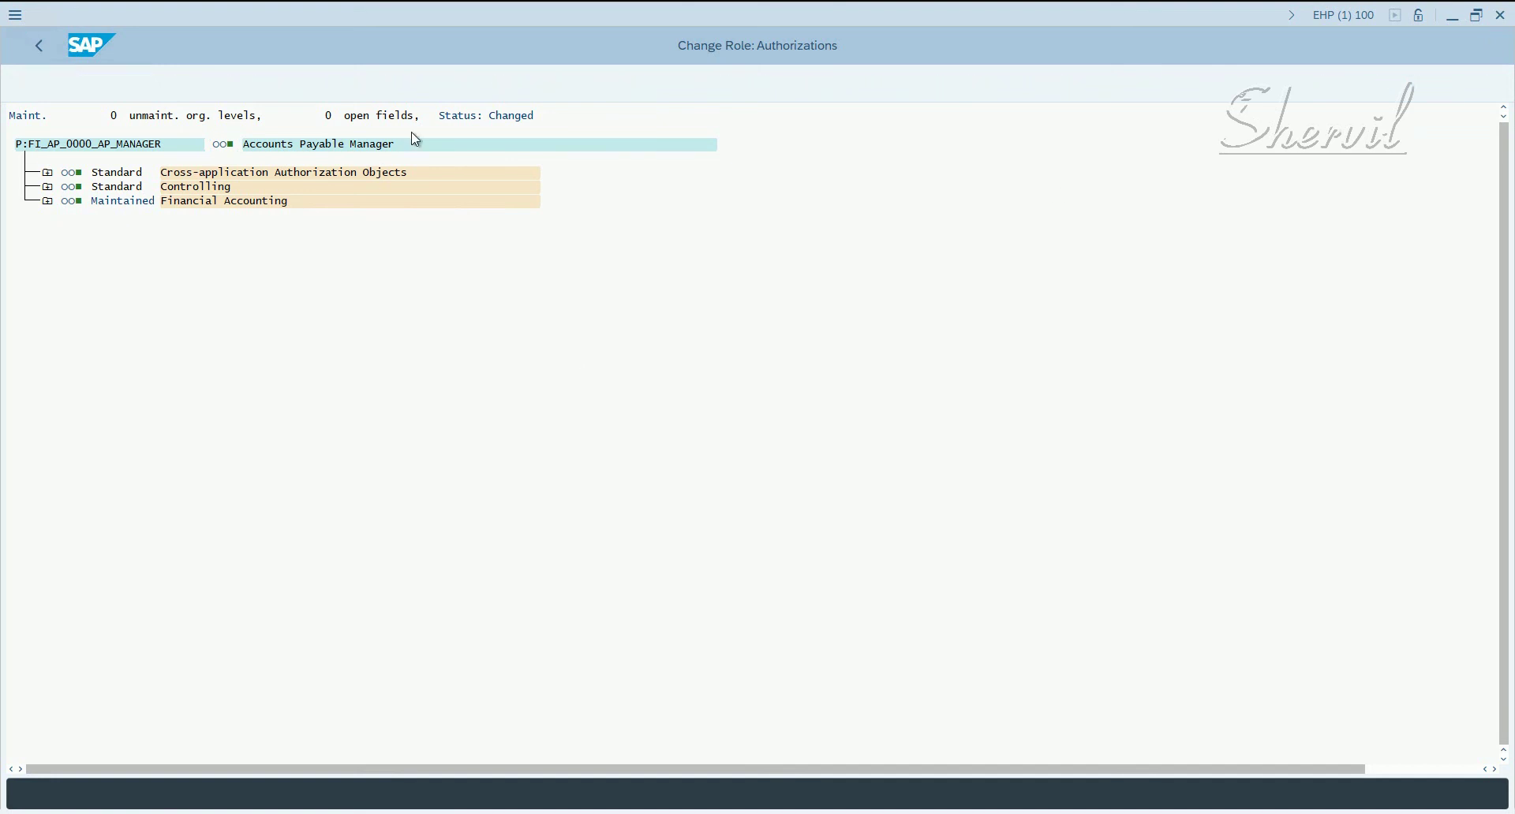
# - Save the authorization data with profile name T-EP572258 and go back
pyautogui.click(202, 84)
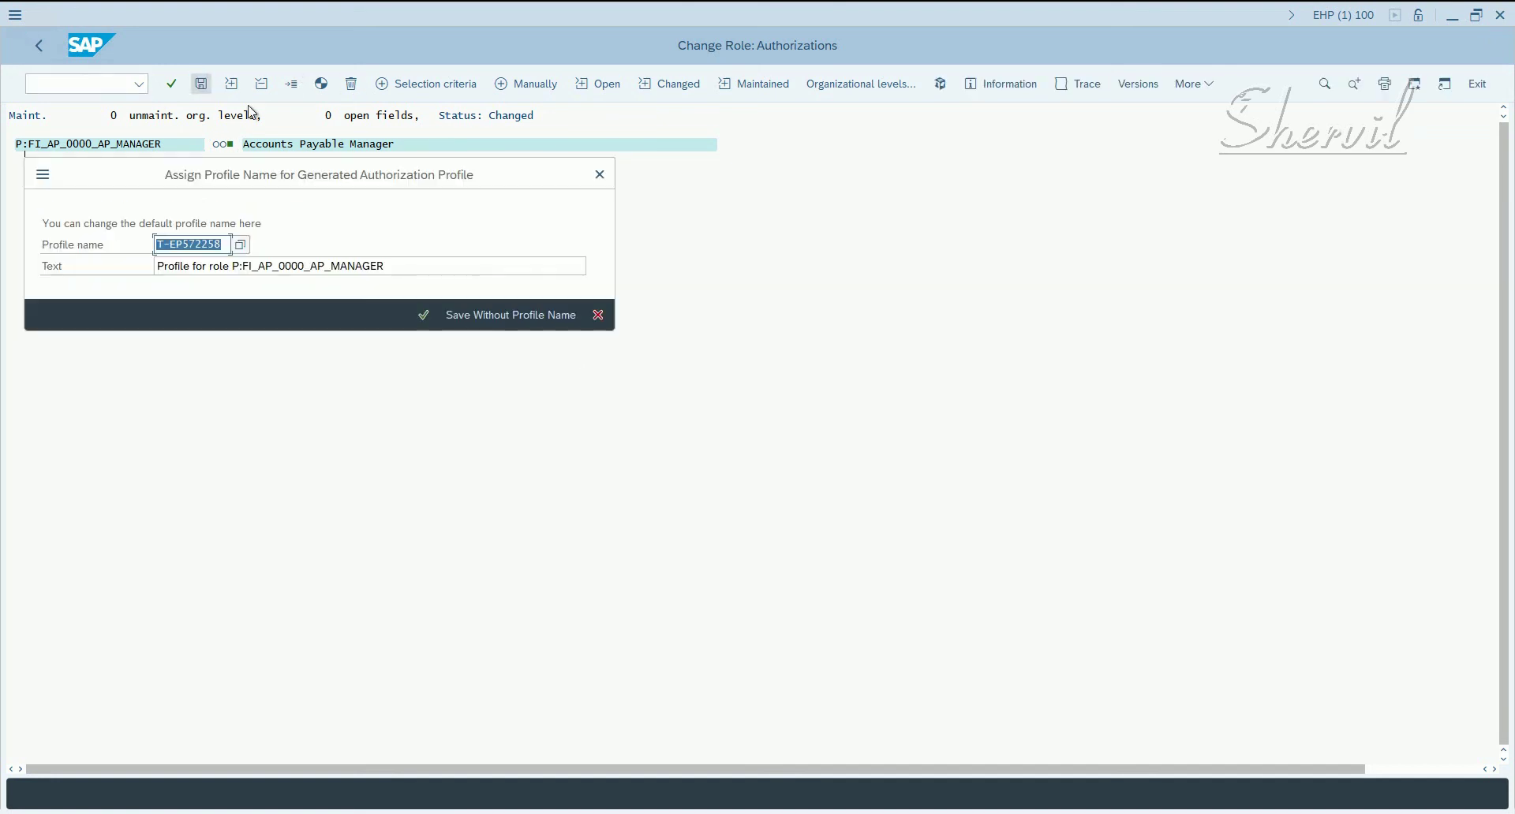
pyautogui.click(423, 315)
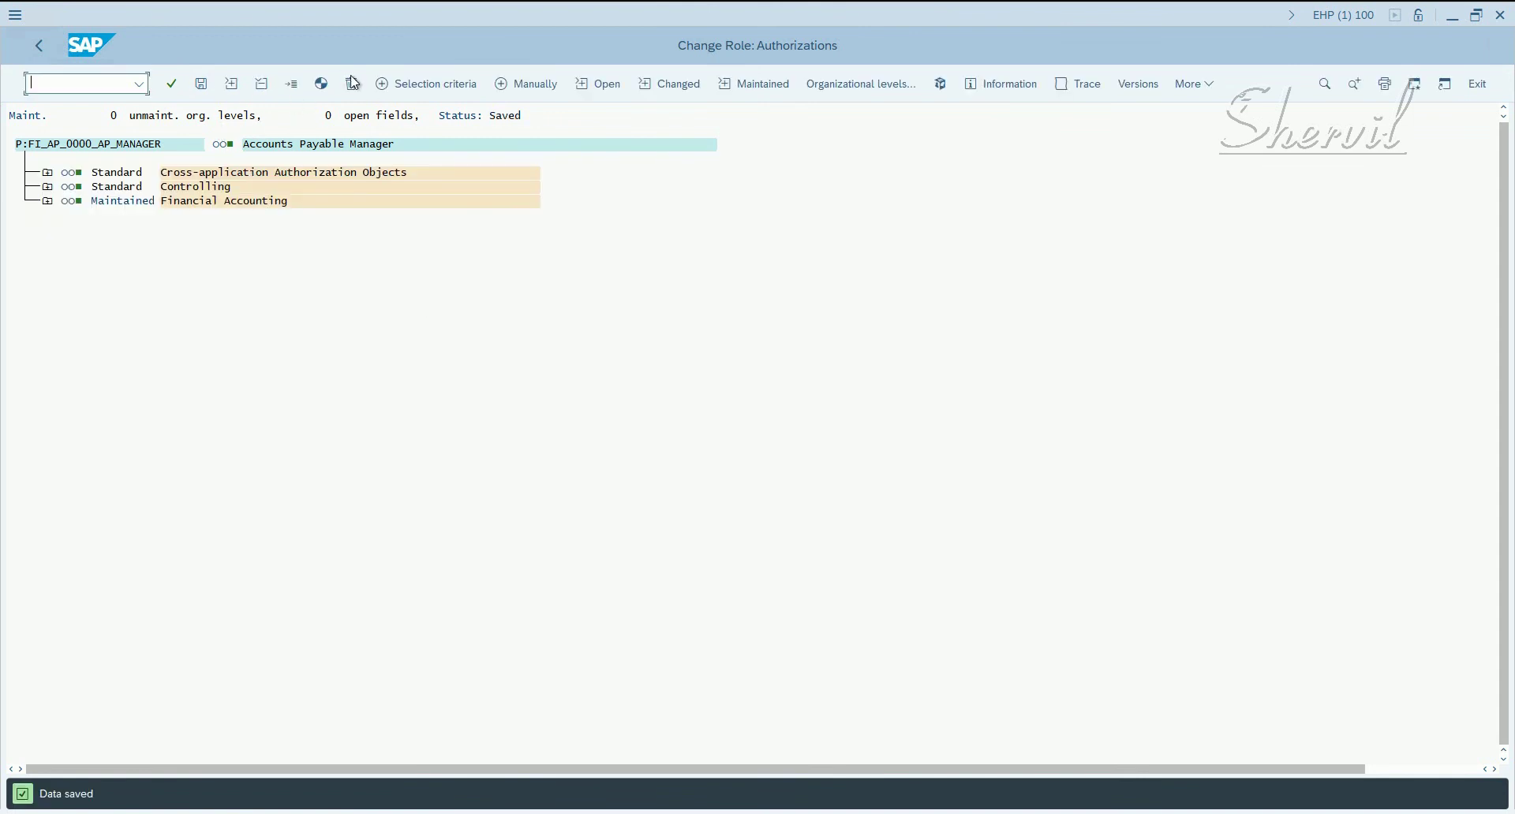
pyautogui.click(36, 46)
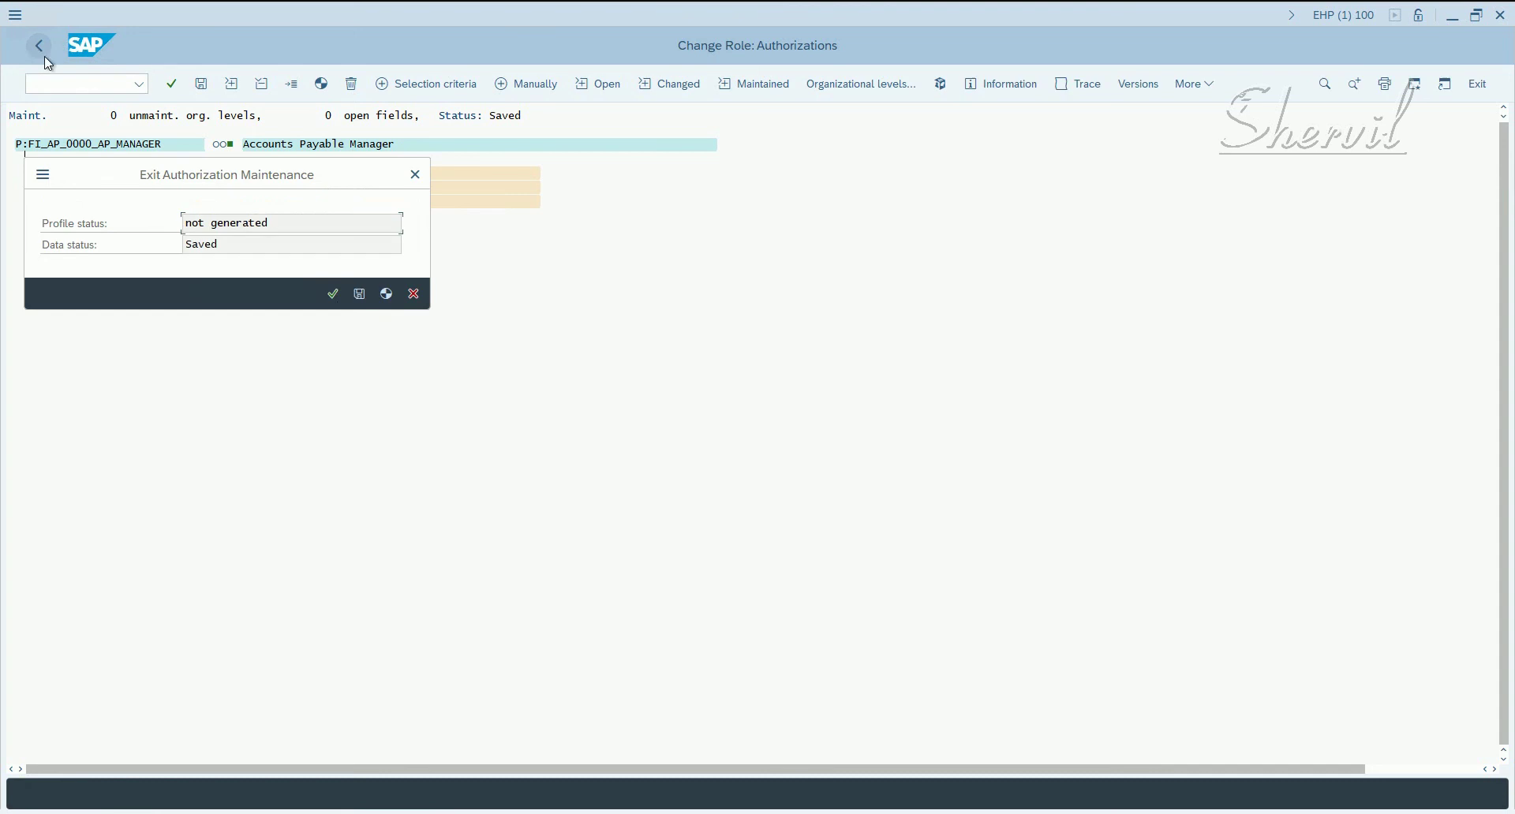
# - Exit authorization maintenance without generating the profile, return to Easy Access and start logging off
pyautogui.moveTo(271, 220); pyautogui.dragTo(92, 239)
pyautogui.click(334, 295)
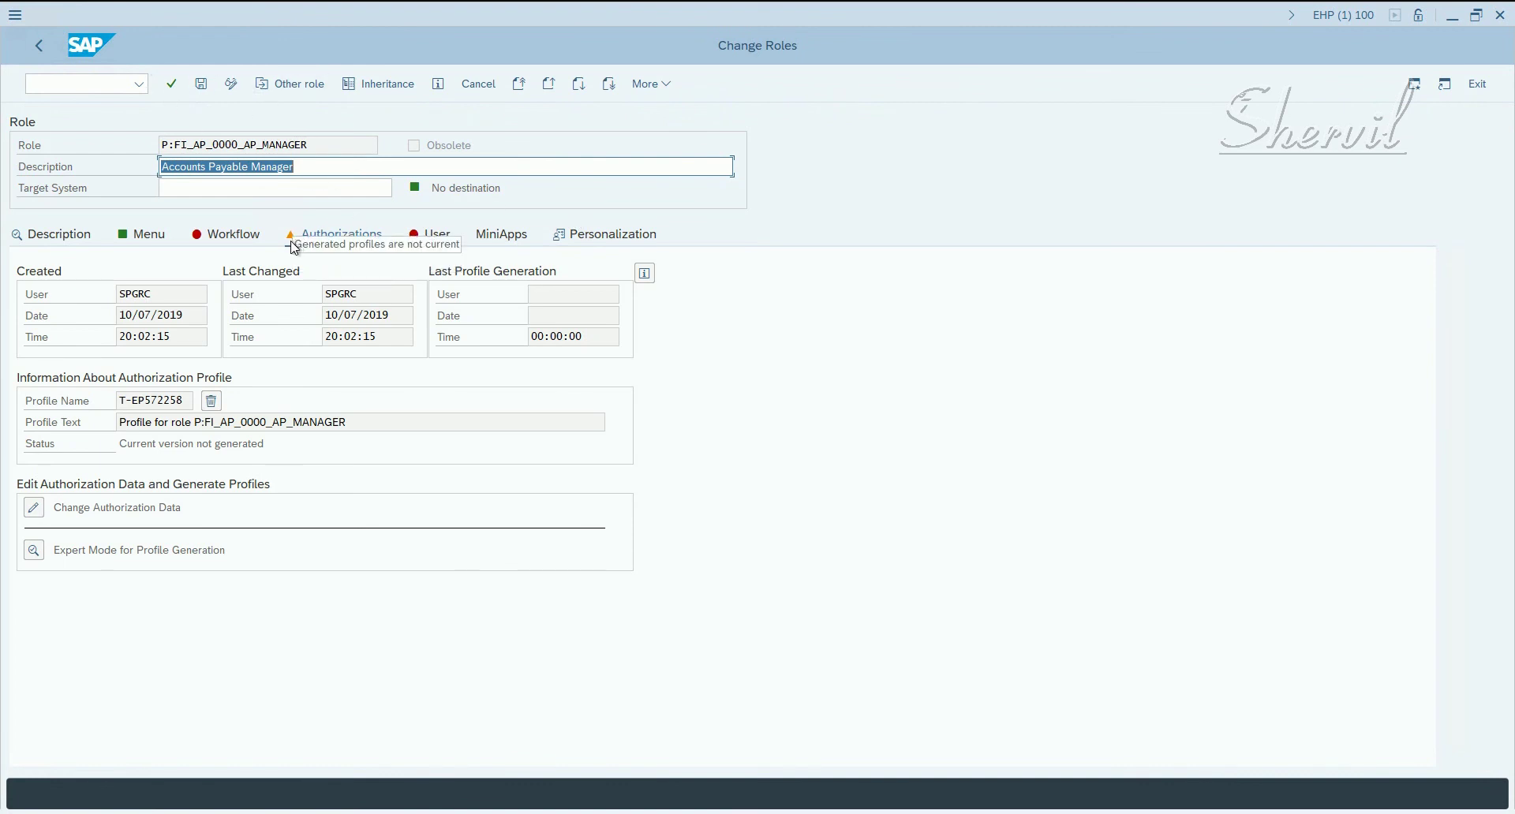
pyautogui.click(30, 50)
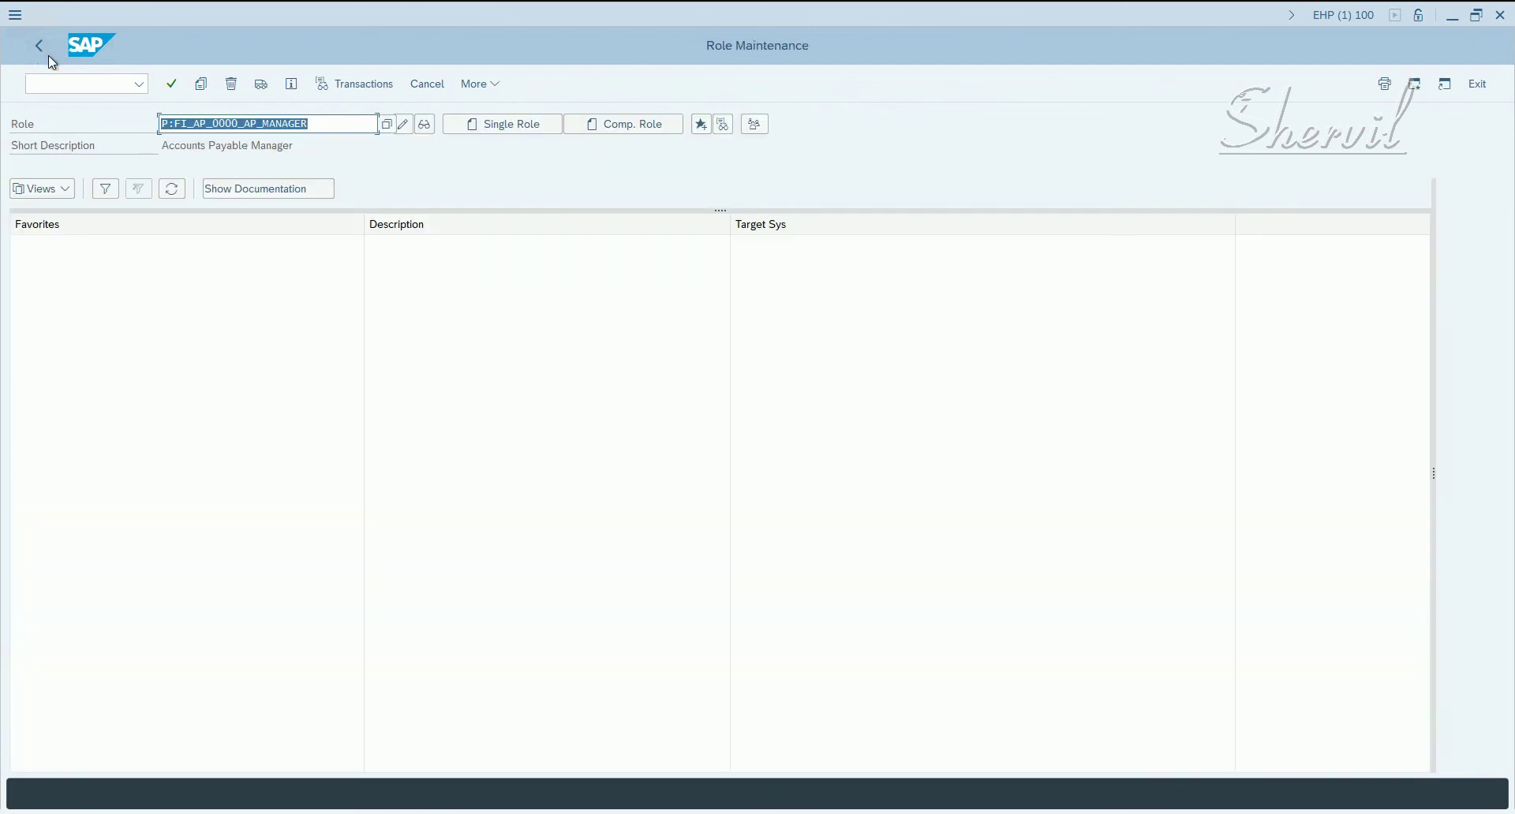
pyautogui.click(48, 53)
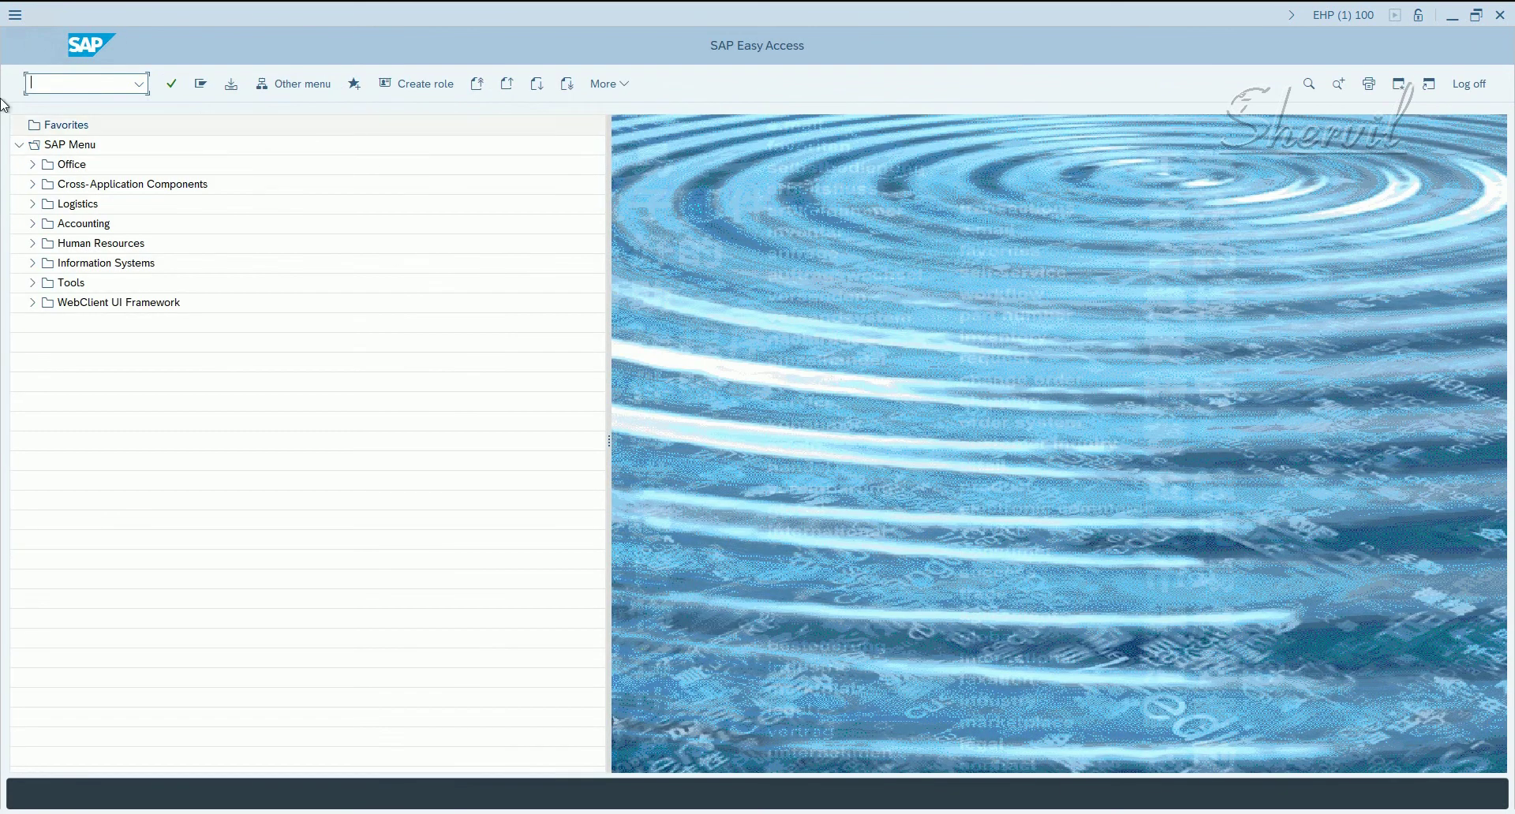
pyautogui.click(1499, 20)
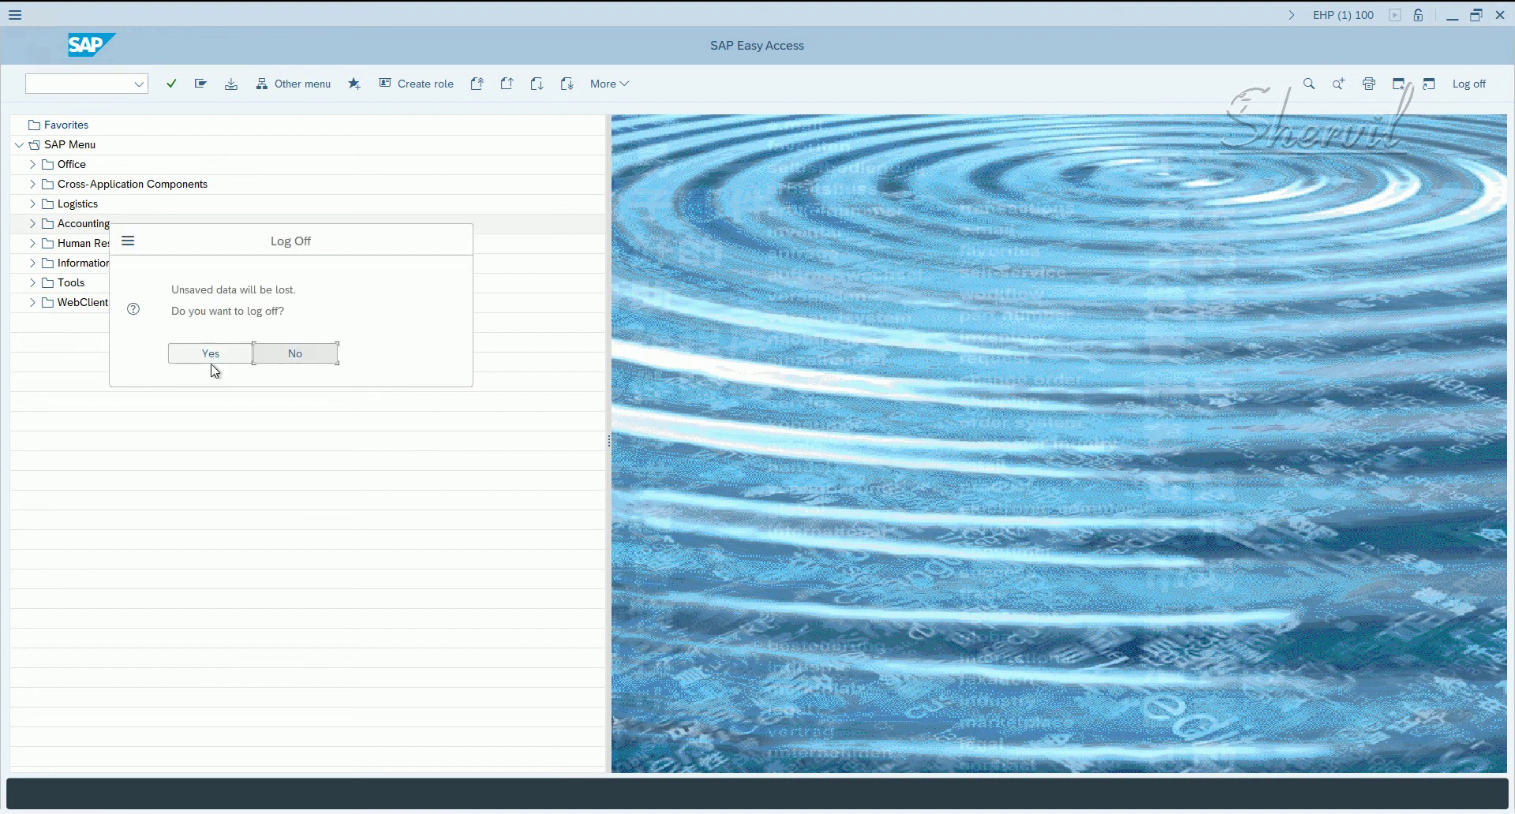
# - Confirm log off, then sync the role with PFCG leaving Push Authorization Data unchecked
pyautogui.click(210, 361)
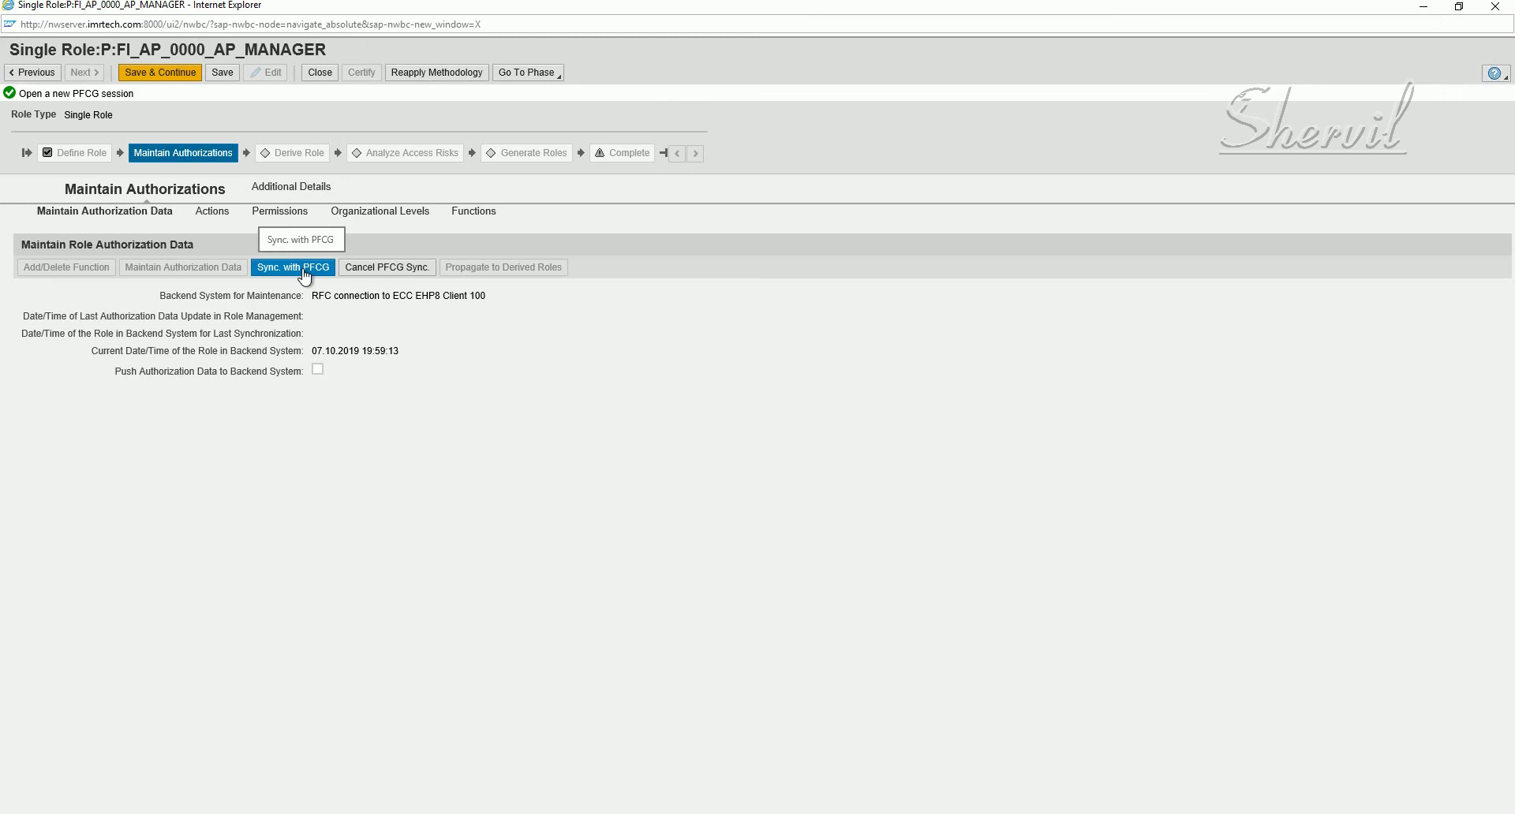
pyautogui.click(320, 371)
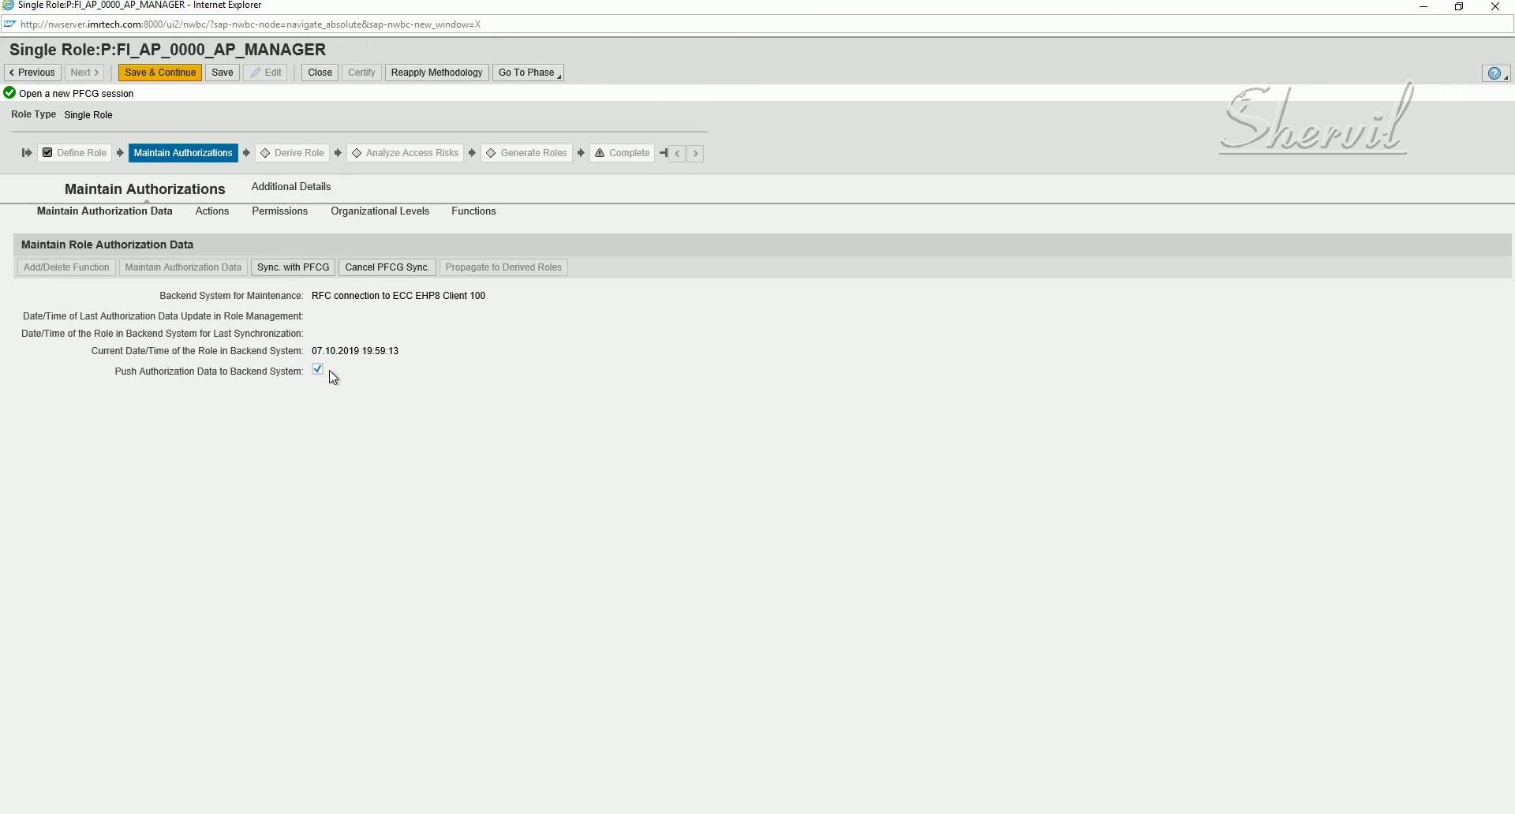
pyautogui.click(320, 371)
pyautogui.click(303, 272)
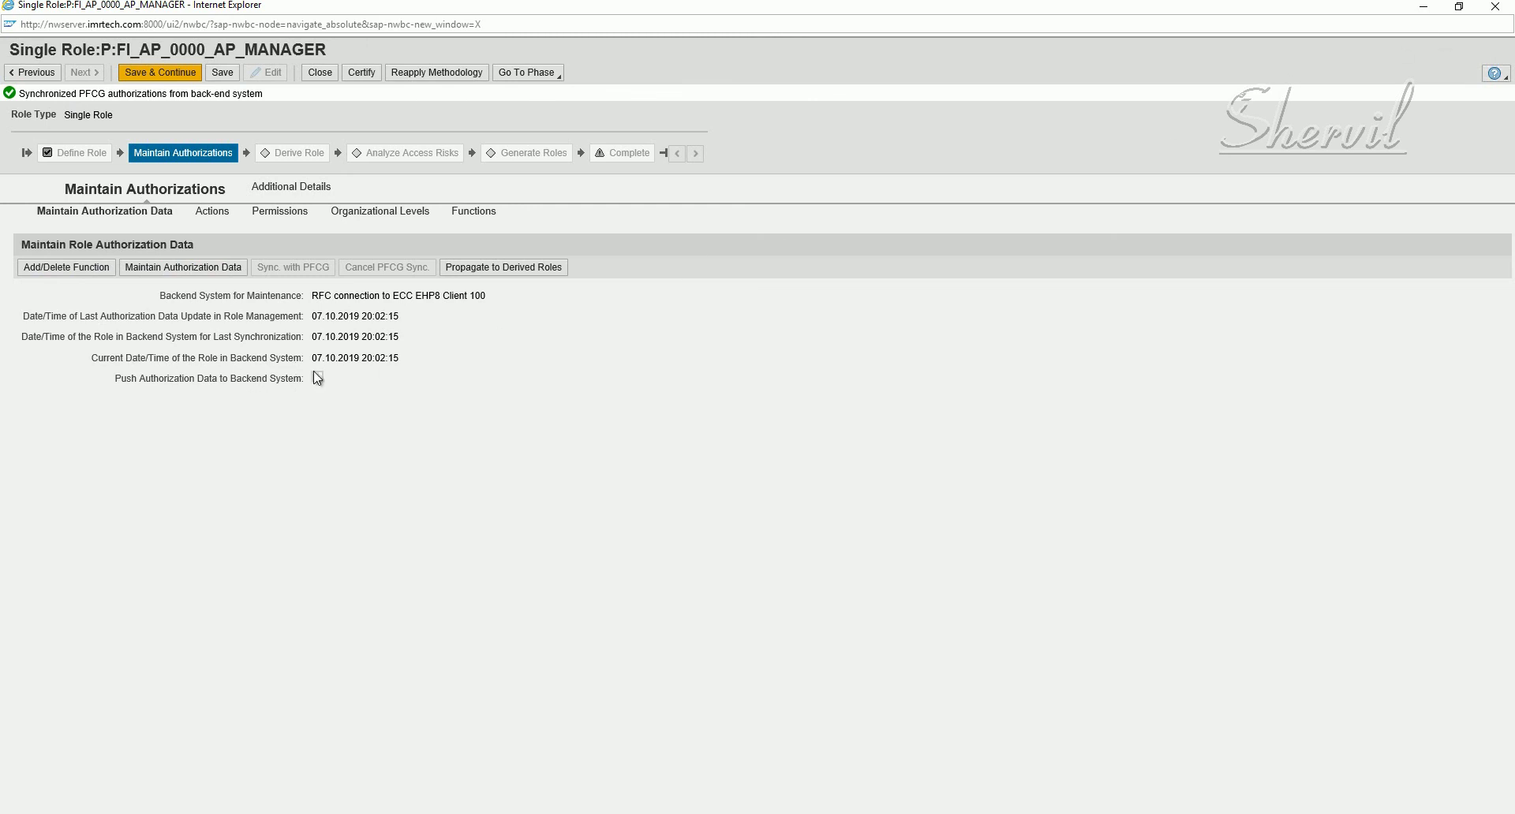
# - Review the synced role's transaction actions against the authorization data summary
pyautogui.click(142, 268)
pyautogui.click(213, 267)
pyautogui.click(208, 213)
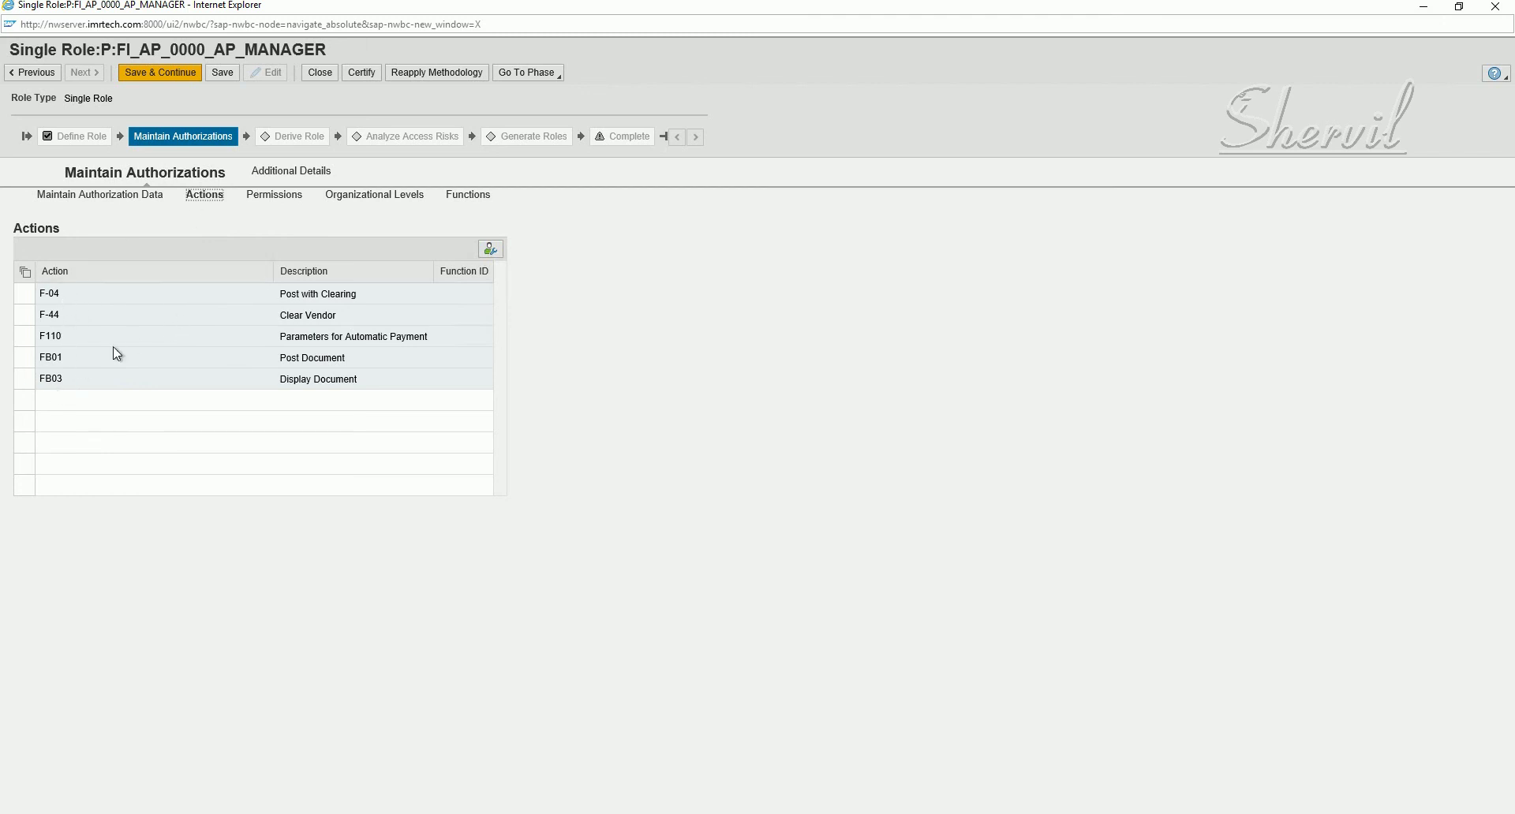
pyautogui.click(118, 195)
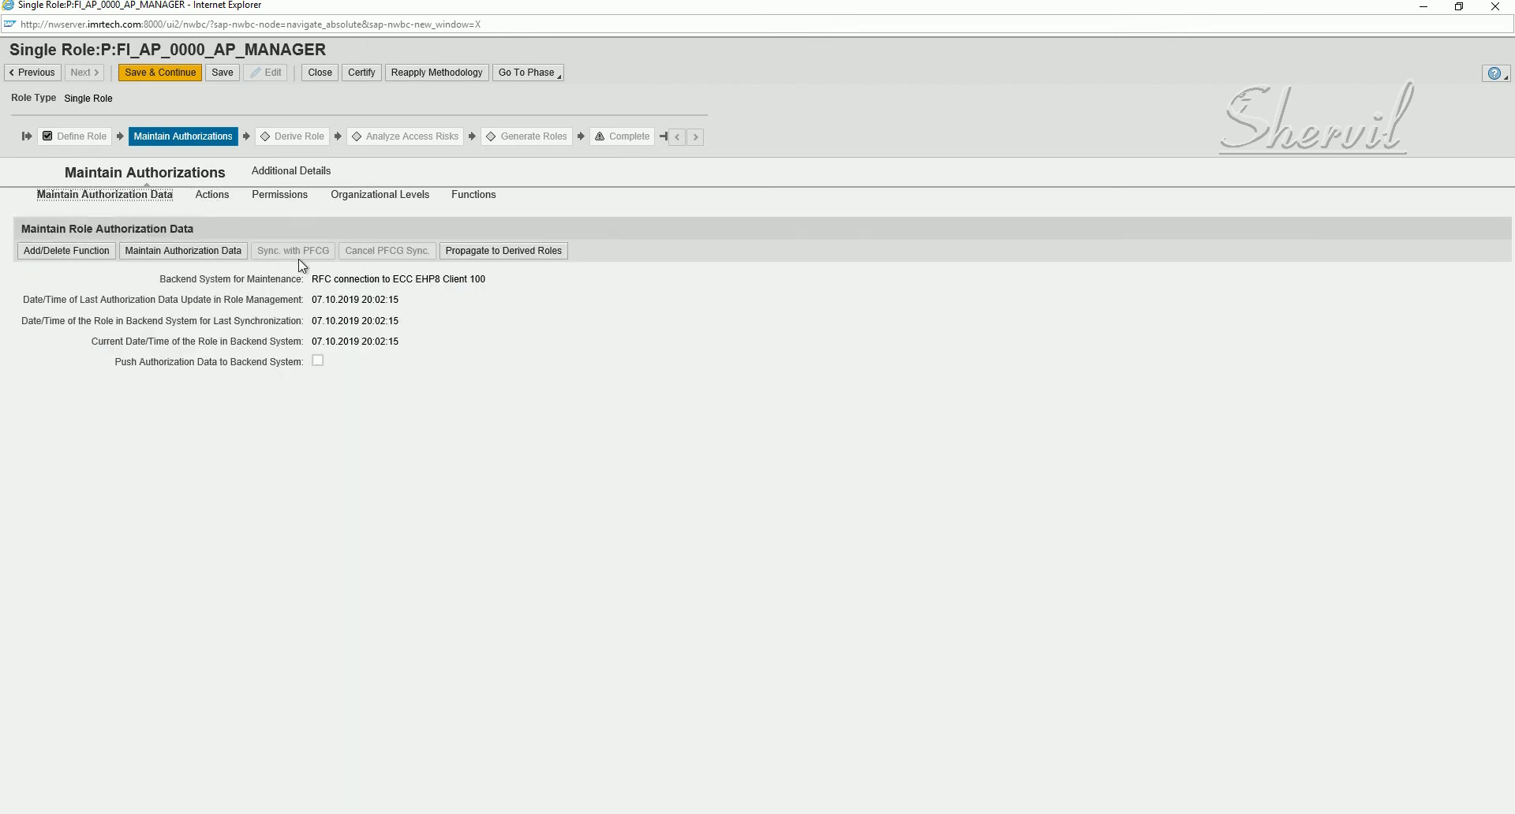
pyautogui.click(224, 198)
# - Inspect the permissions tree down to FI, F_AVIK_BUK and T-EP57225800, then collapse FI
pyautogui.click(267, 203)
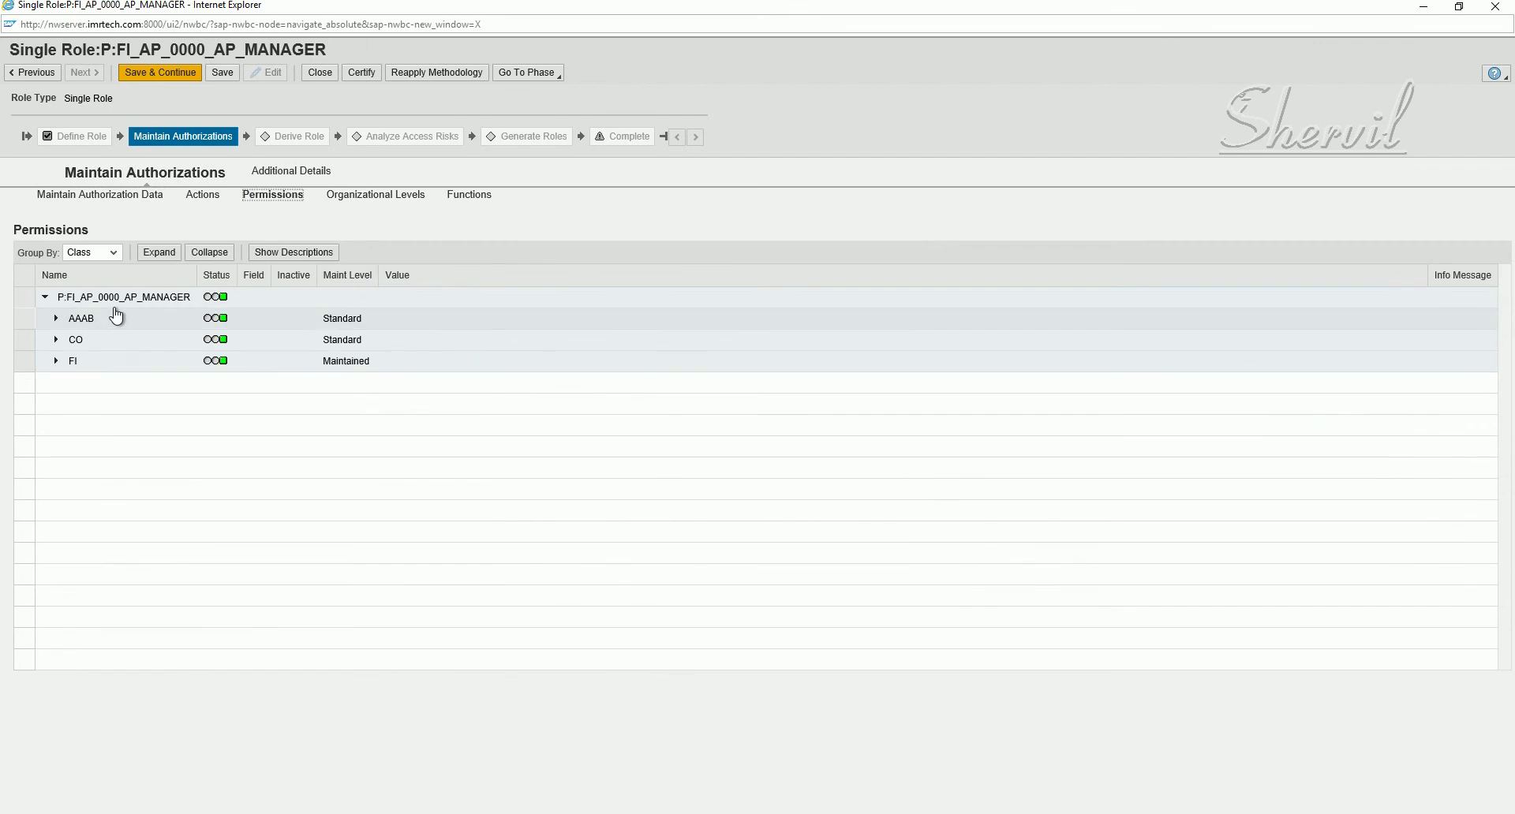
pyautogui.click(56, 361)
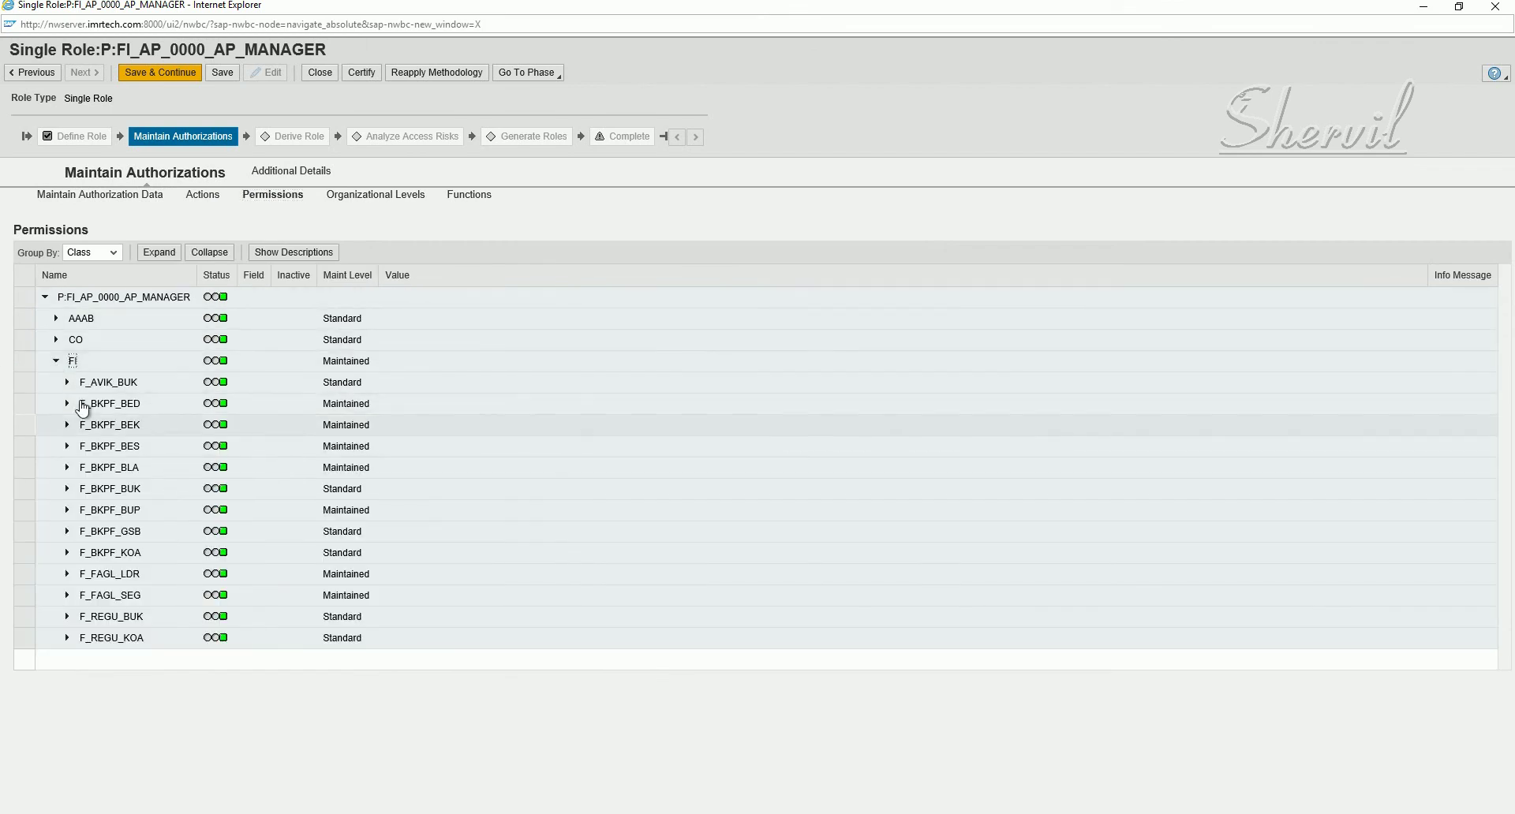
pyautogui.click(67, 382)
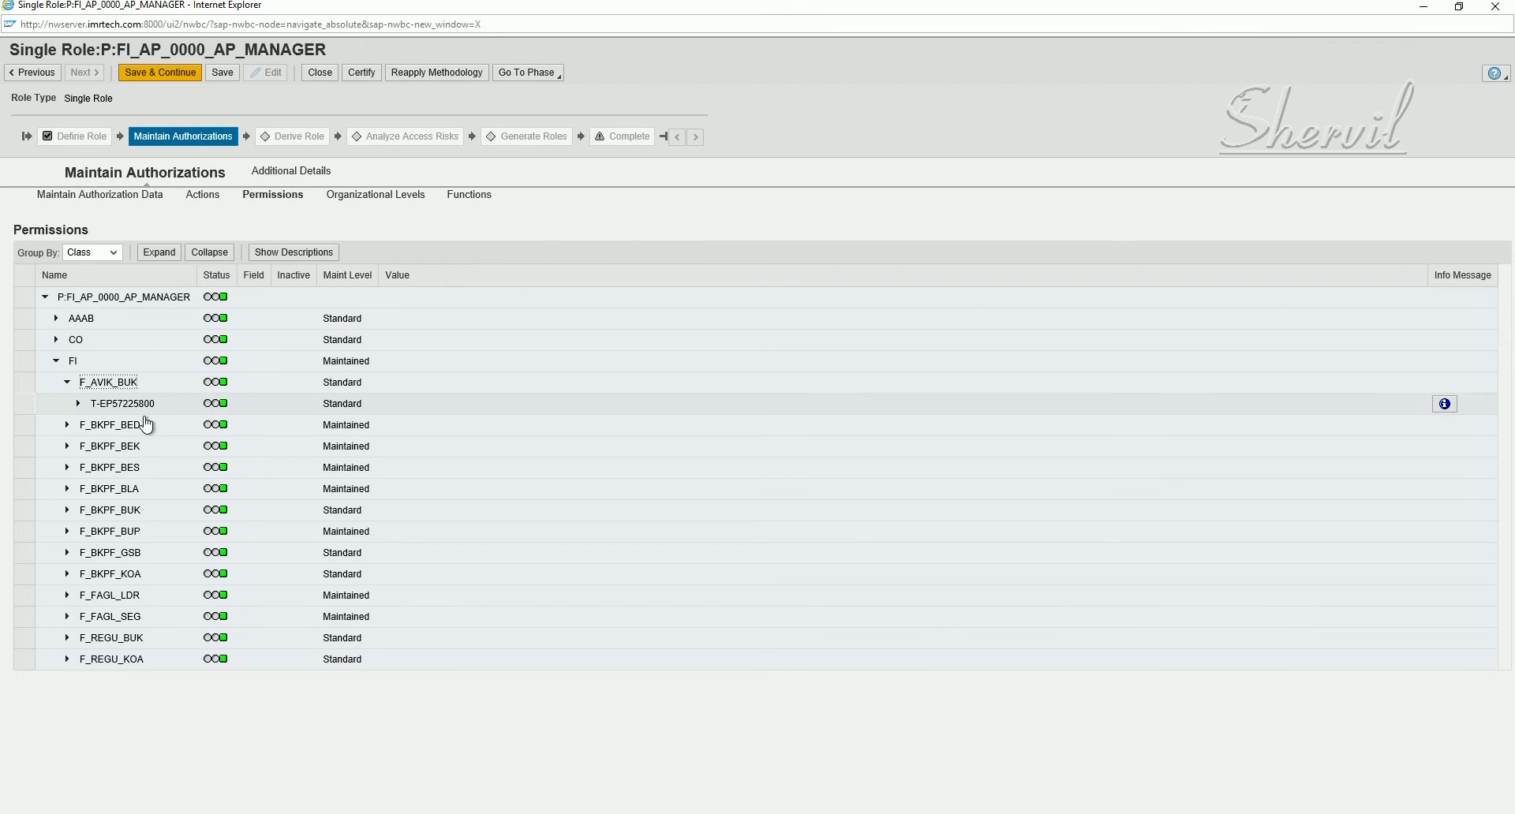
pyautogui.click(78, 403)
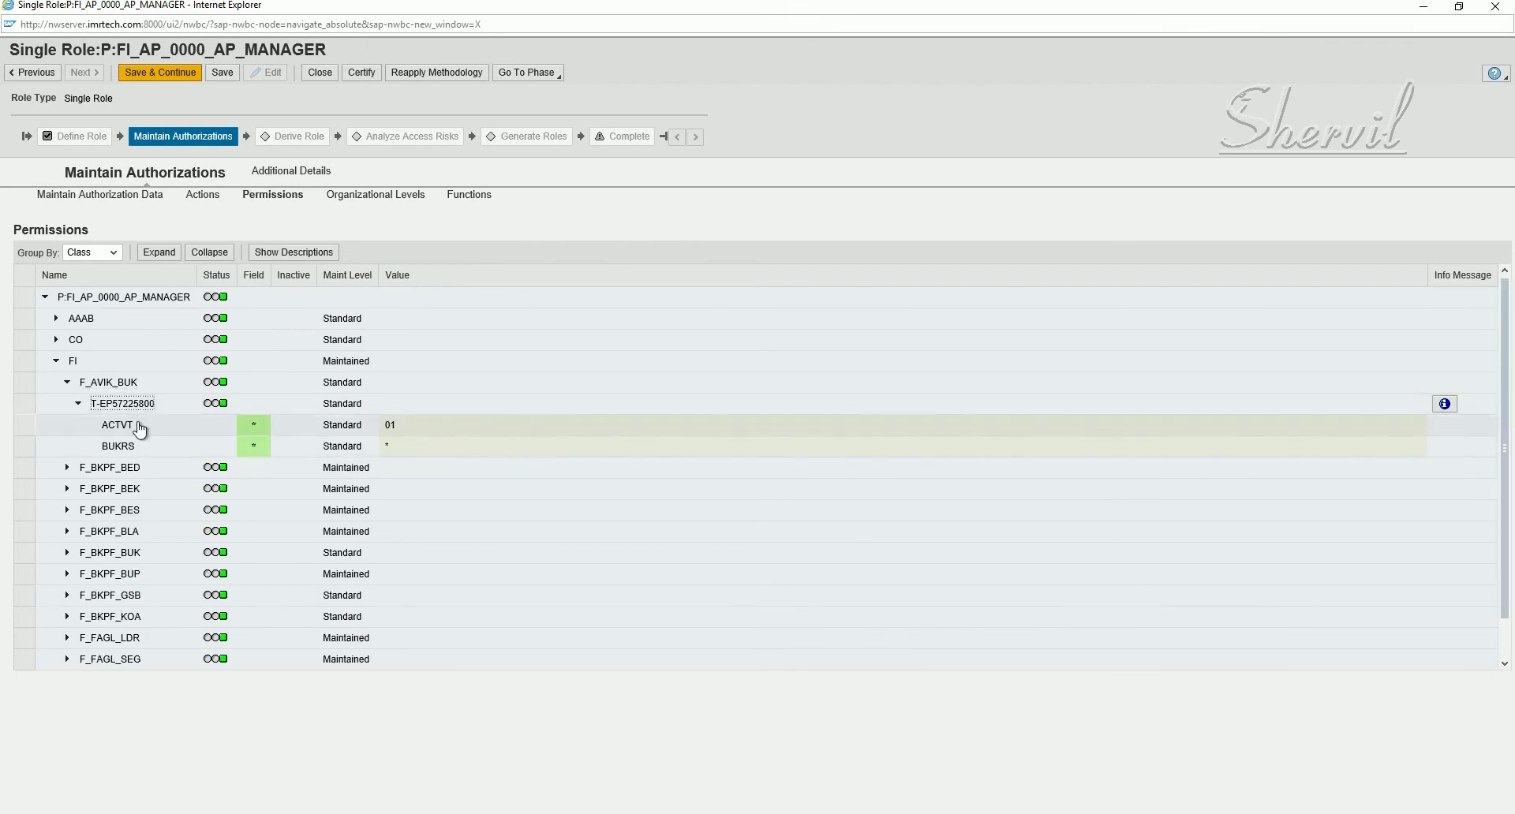
pyautogui.click(56, 361)
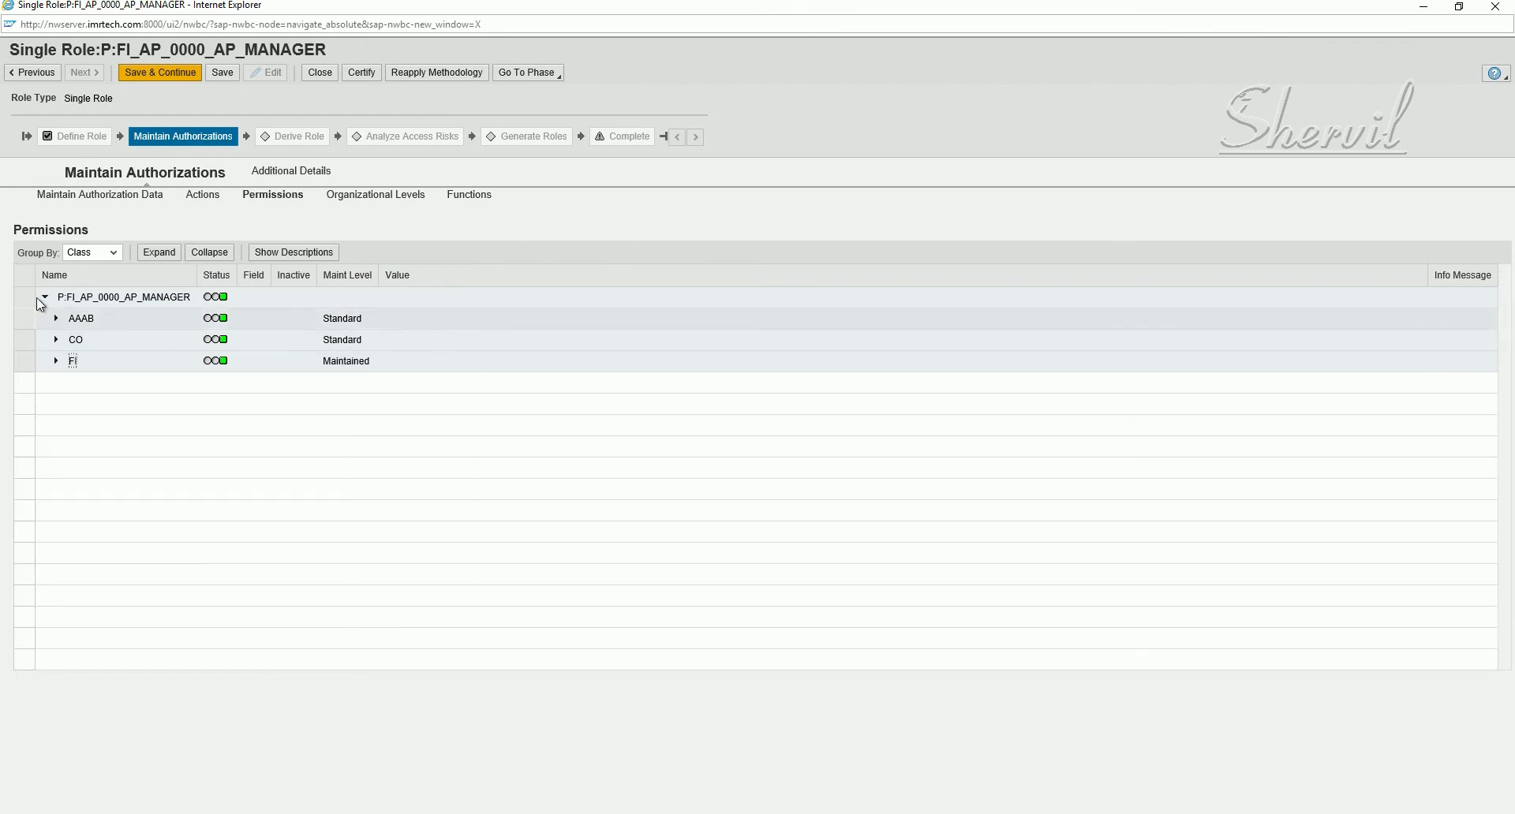
# - Check the Organizational Levels and Functions, save the role, and move it to Derive Role
pyautogui.click(366, 201)
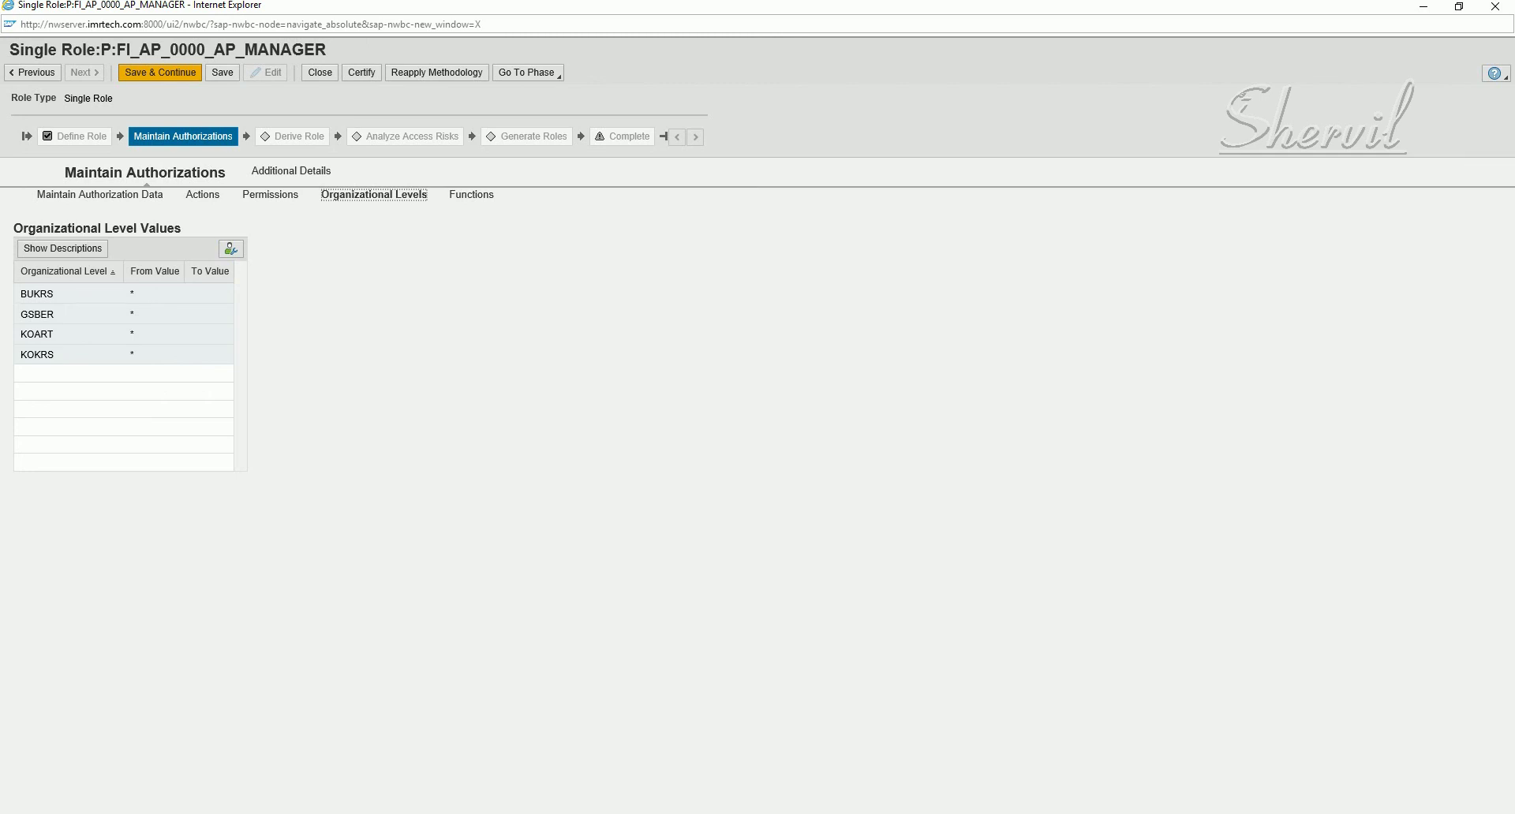
pyautogui.click(482, 202)
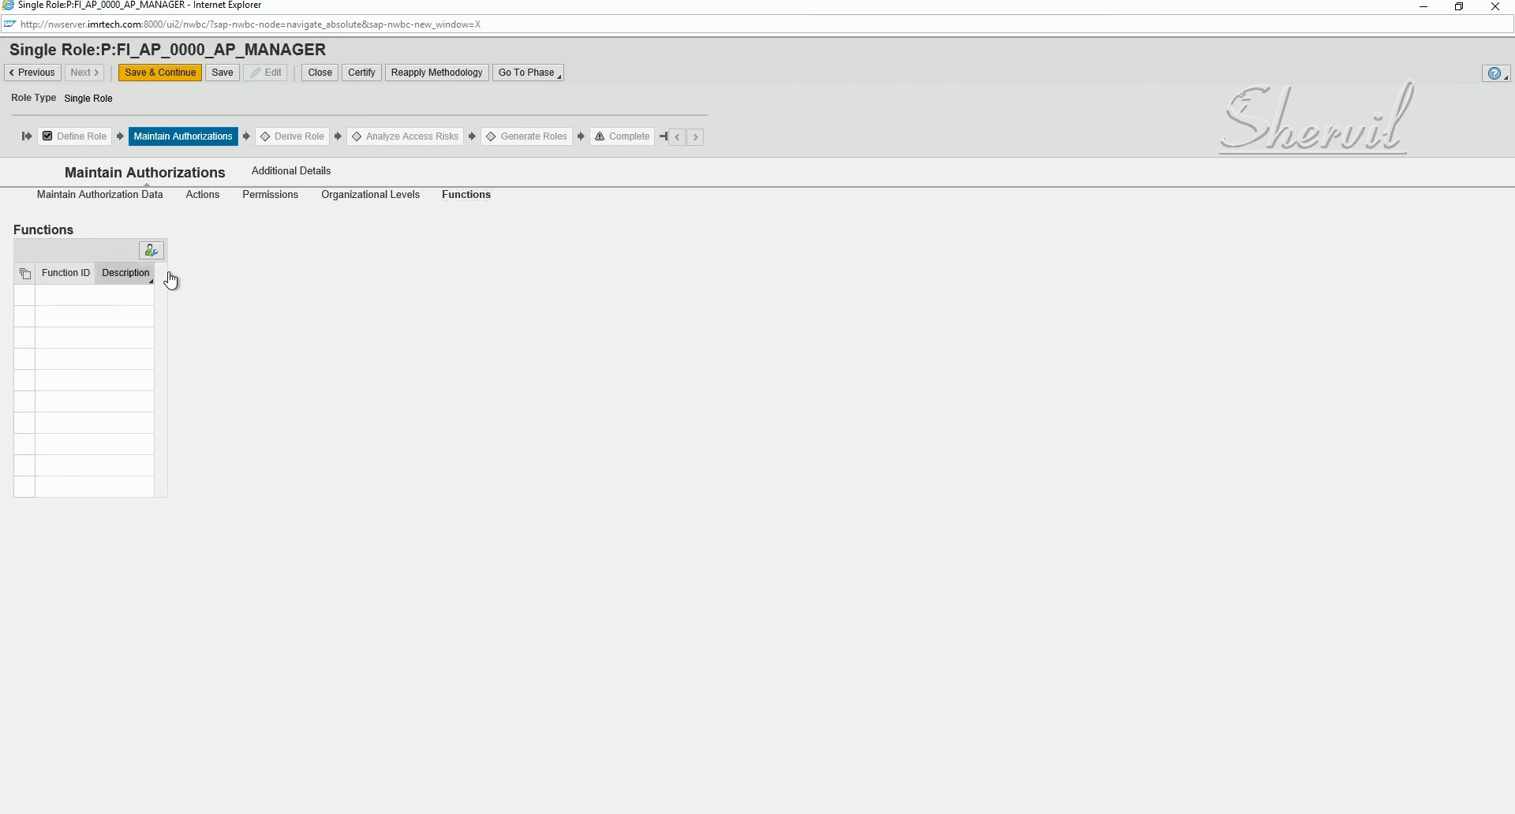
pyautogui.click(223, 73)
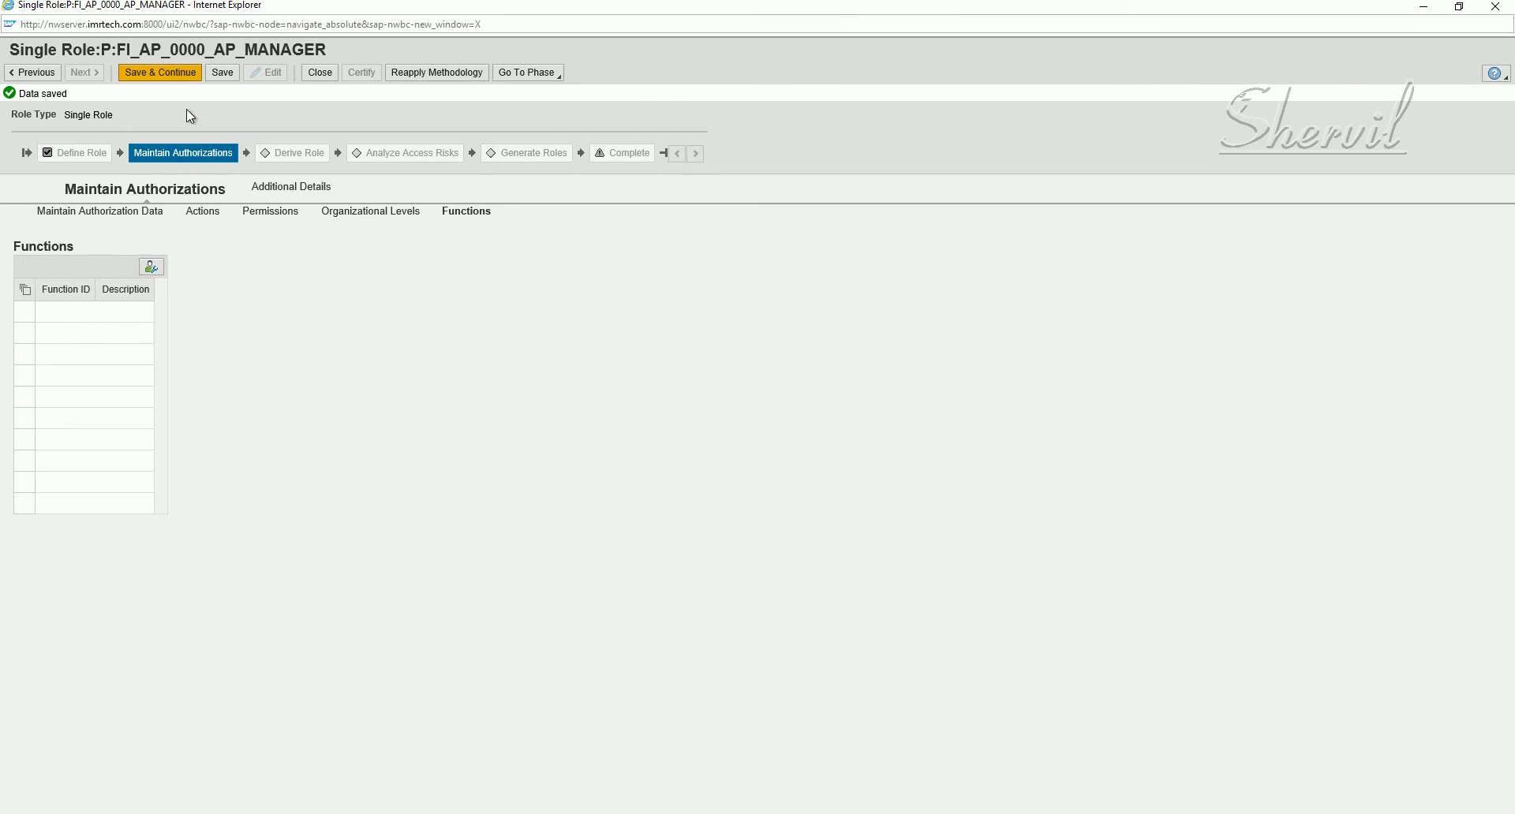
pyautogui.click(176, 73)
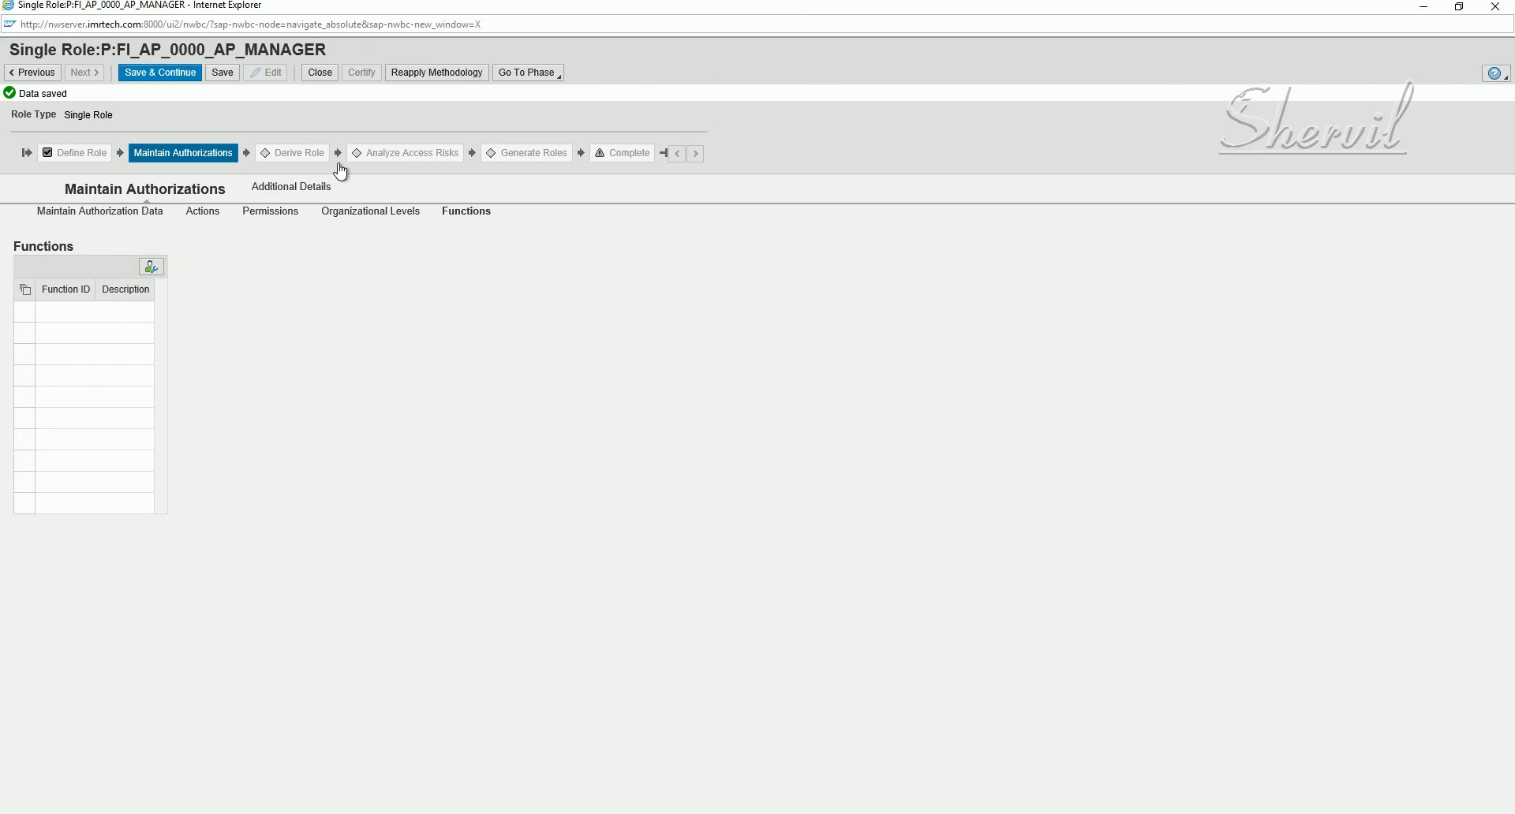
pyautogui.click(174, 81)
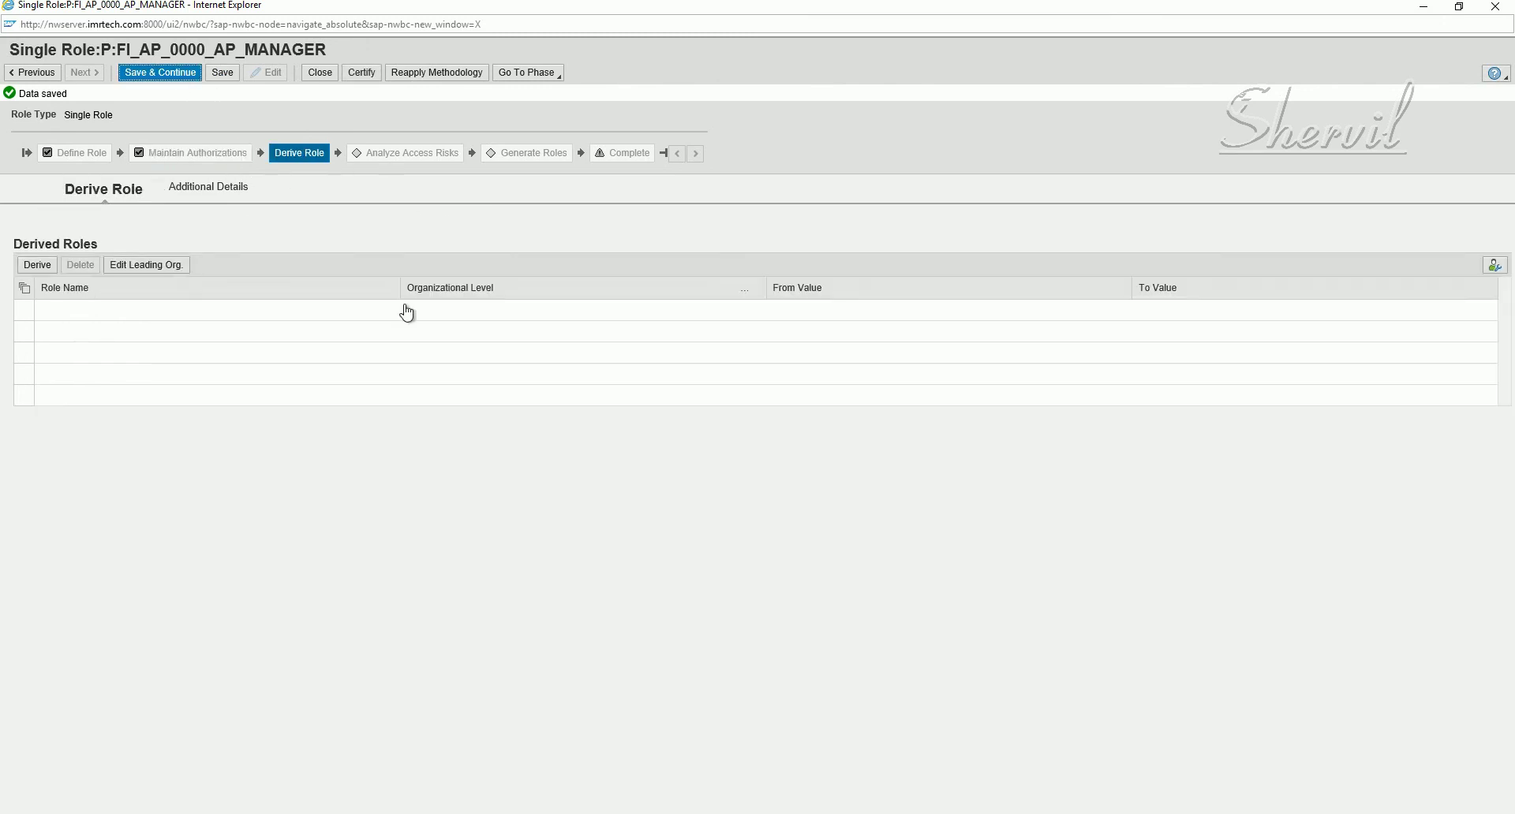
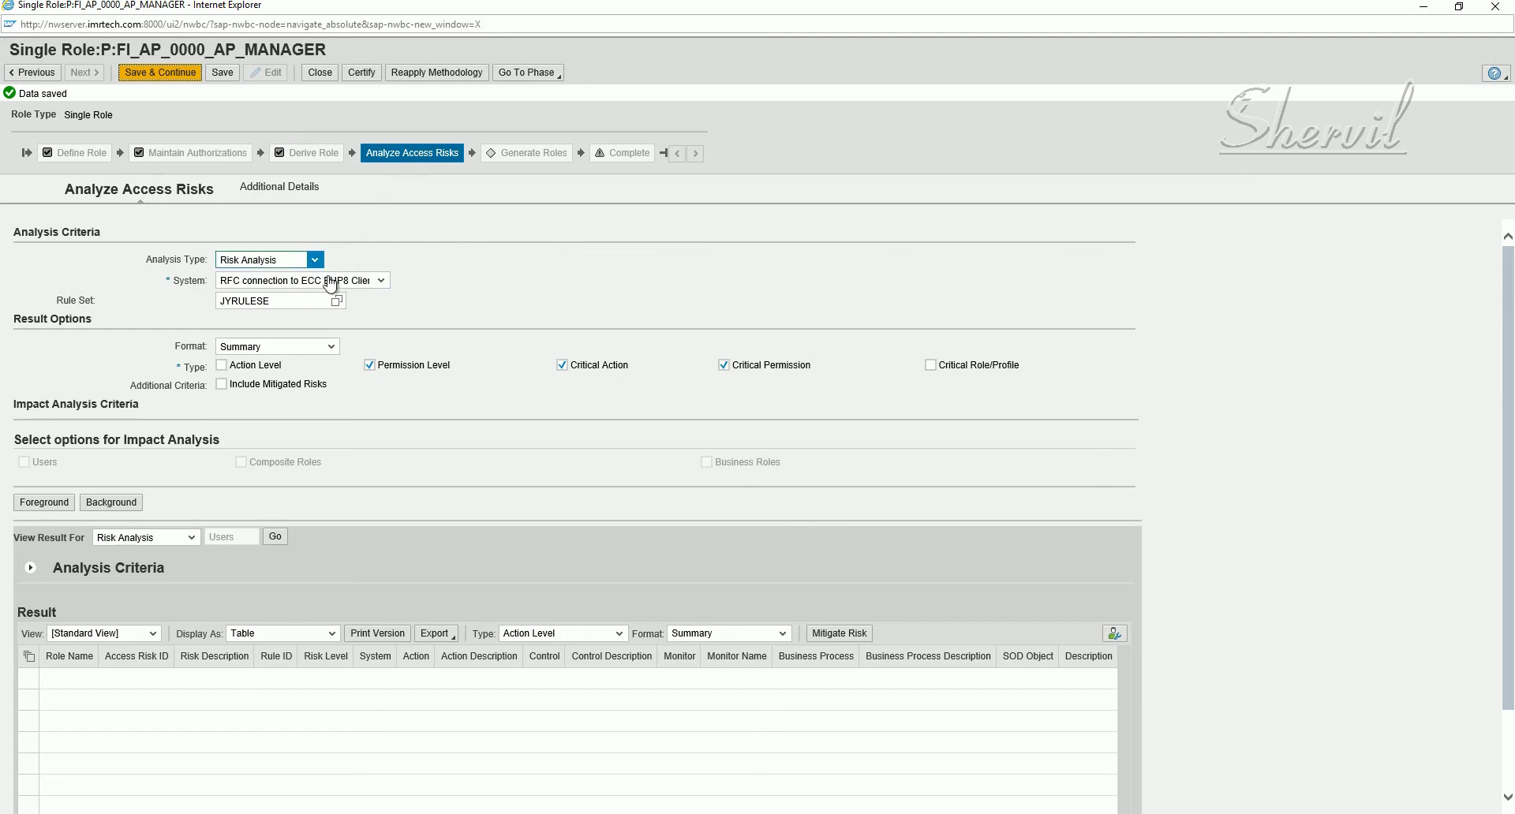
# - Choose the RFC connection to ECC EHP8 Client 100 as system and select the GLOBAL rule set
pyautogui.click(381, 282)
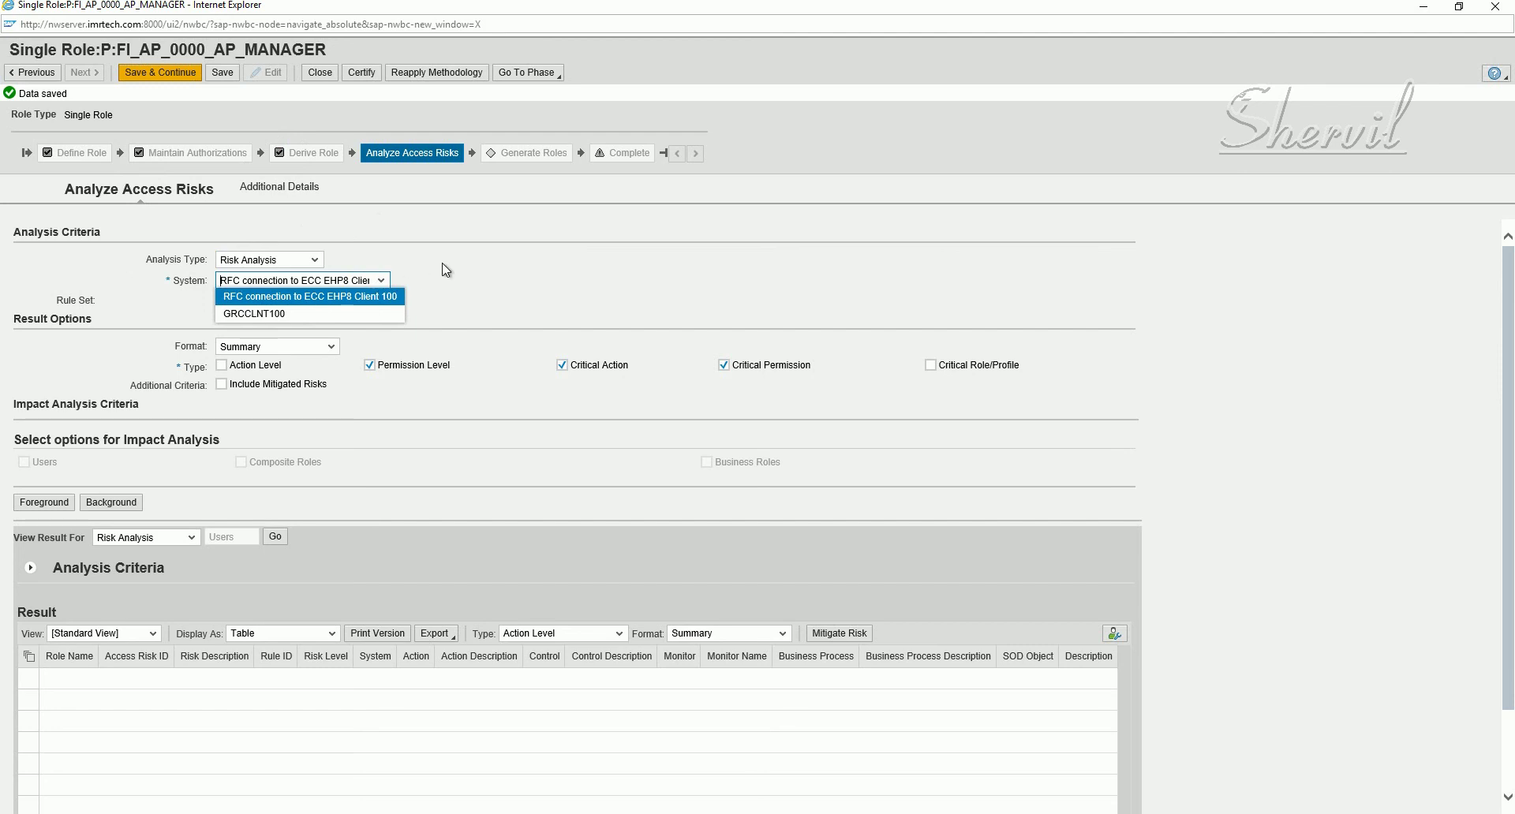
pyautogui.click(354, 298)
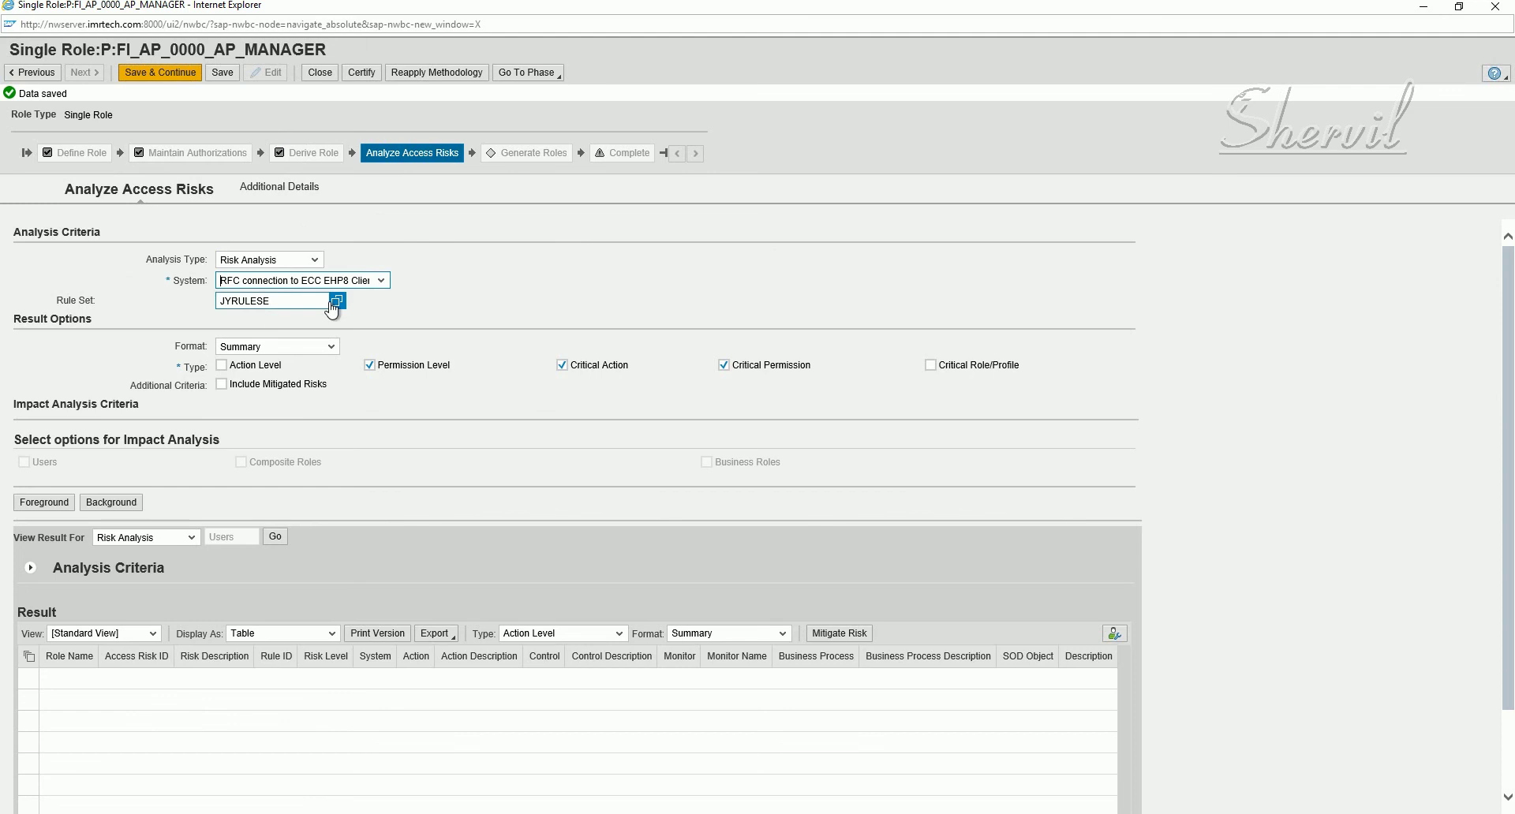
pyautogui.click(335, 305)
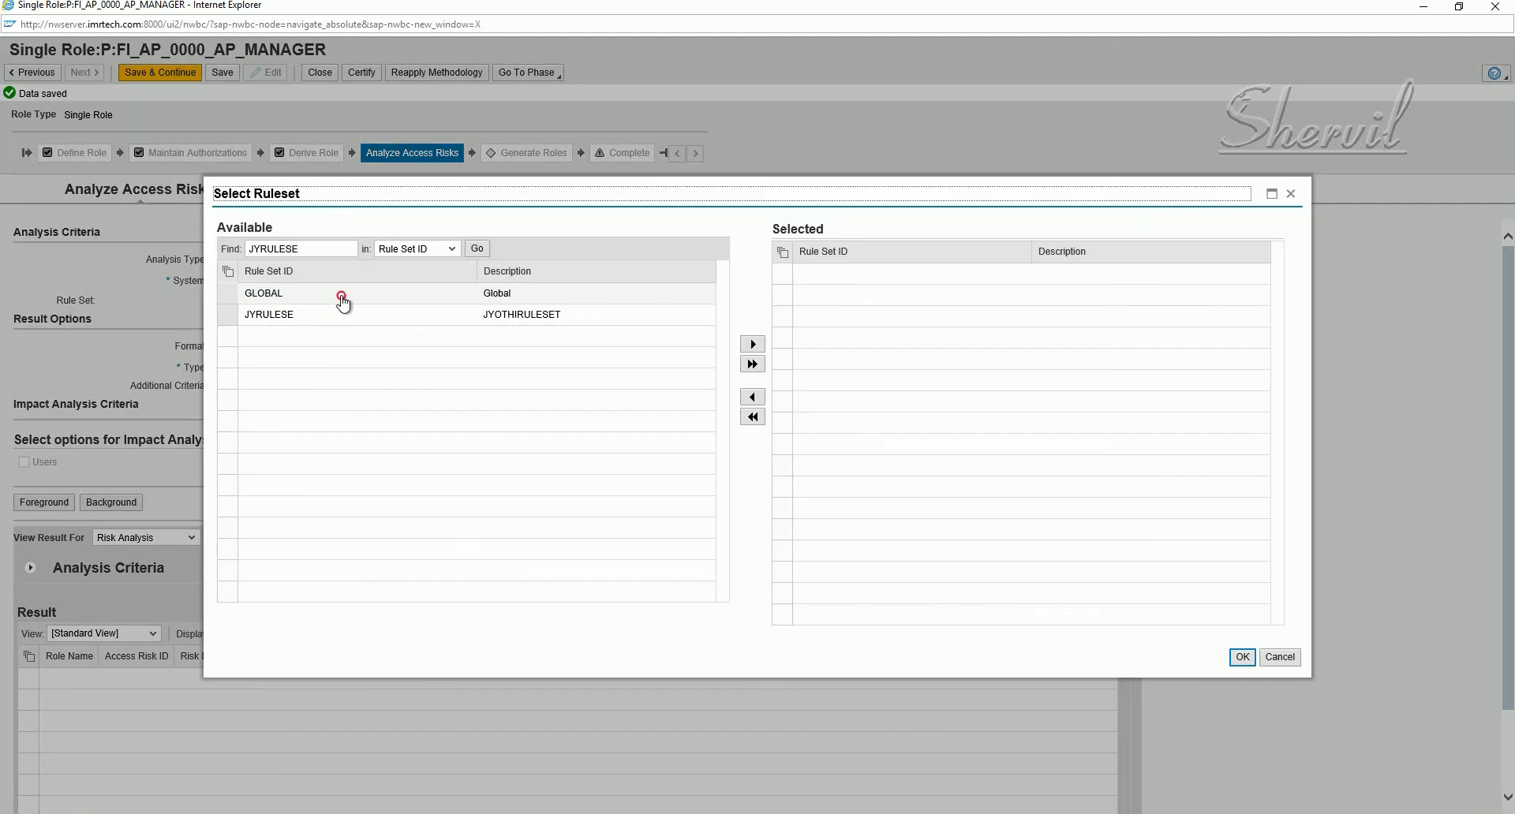
pyautogui.click(342, 296)
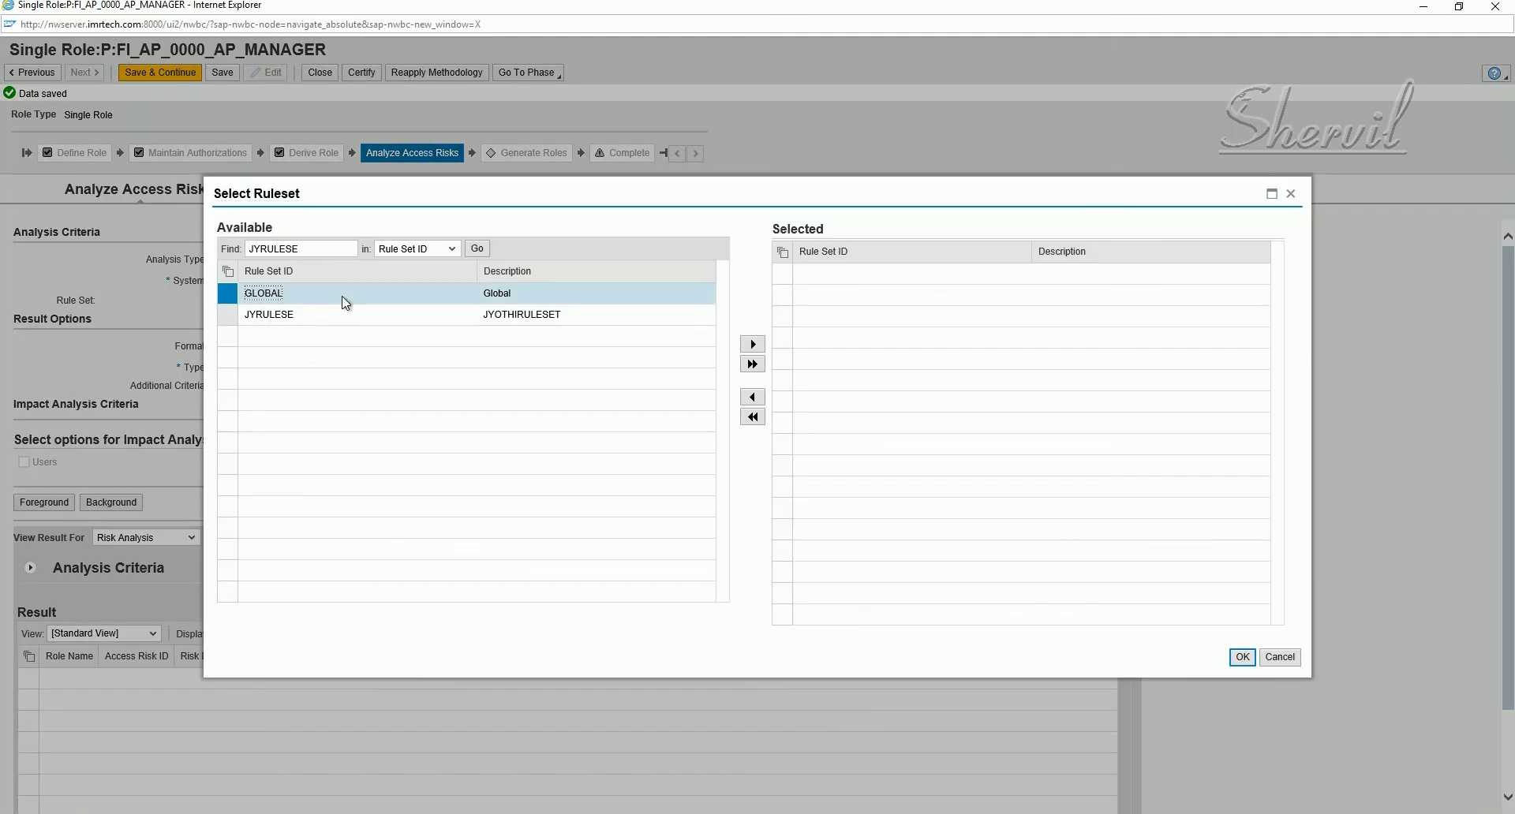
pyautogui.click(754, 345)
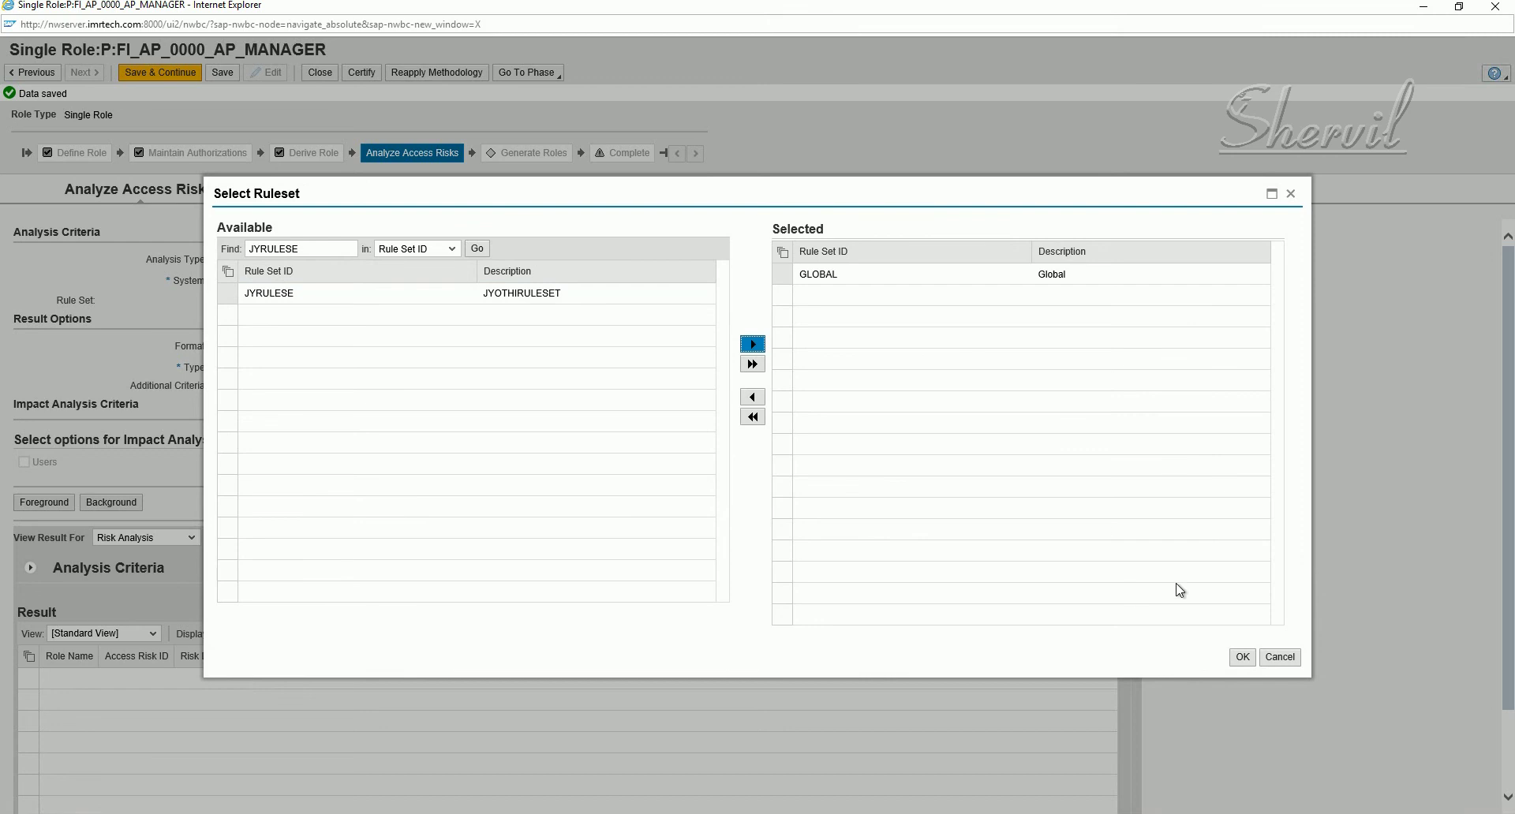
pyautogui.click(1241, 656)
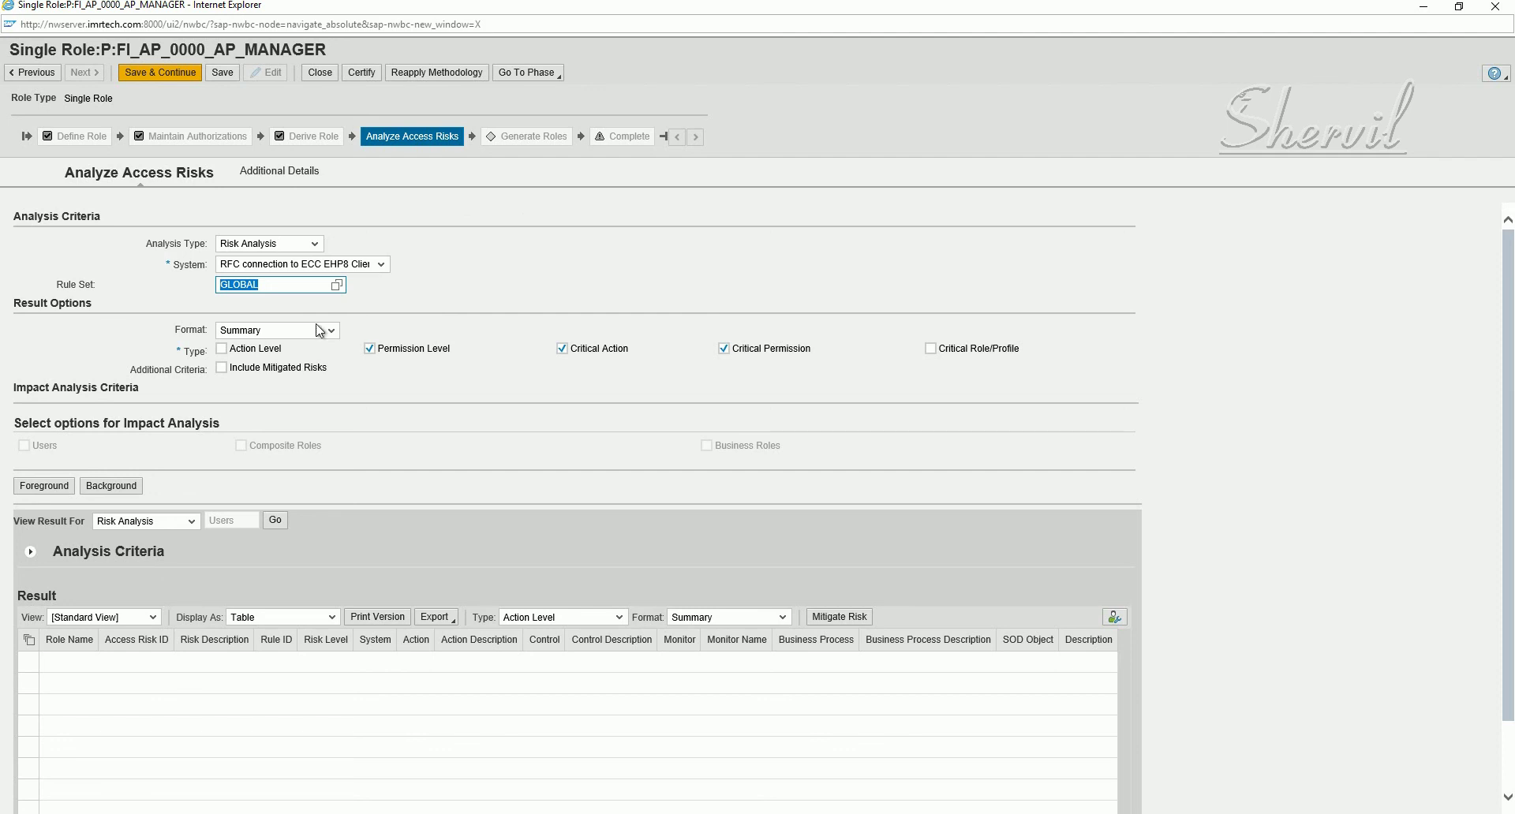
# - Run the risk analysis in foreground with Action Level included; EHPCLNT100 reports no rules selected
pyautogui.click(266, 352)
pyautogui.click(283, 291)
pyautogui.doubleClick(260, 286)
pyautogui.click(280, 288)
pyautogui.doubleClick(280, 288)
pyautogui.click(36, 488)
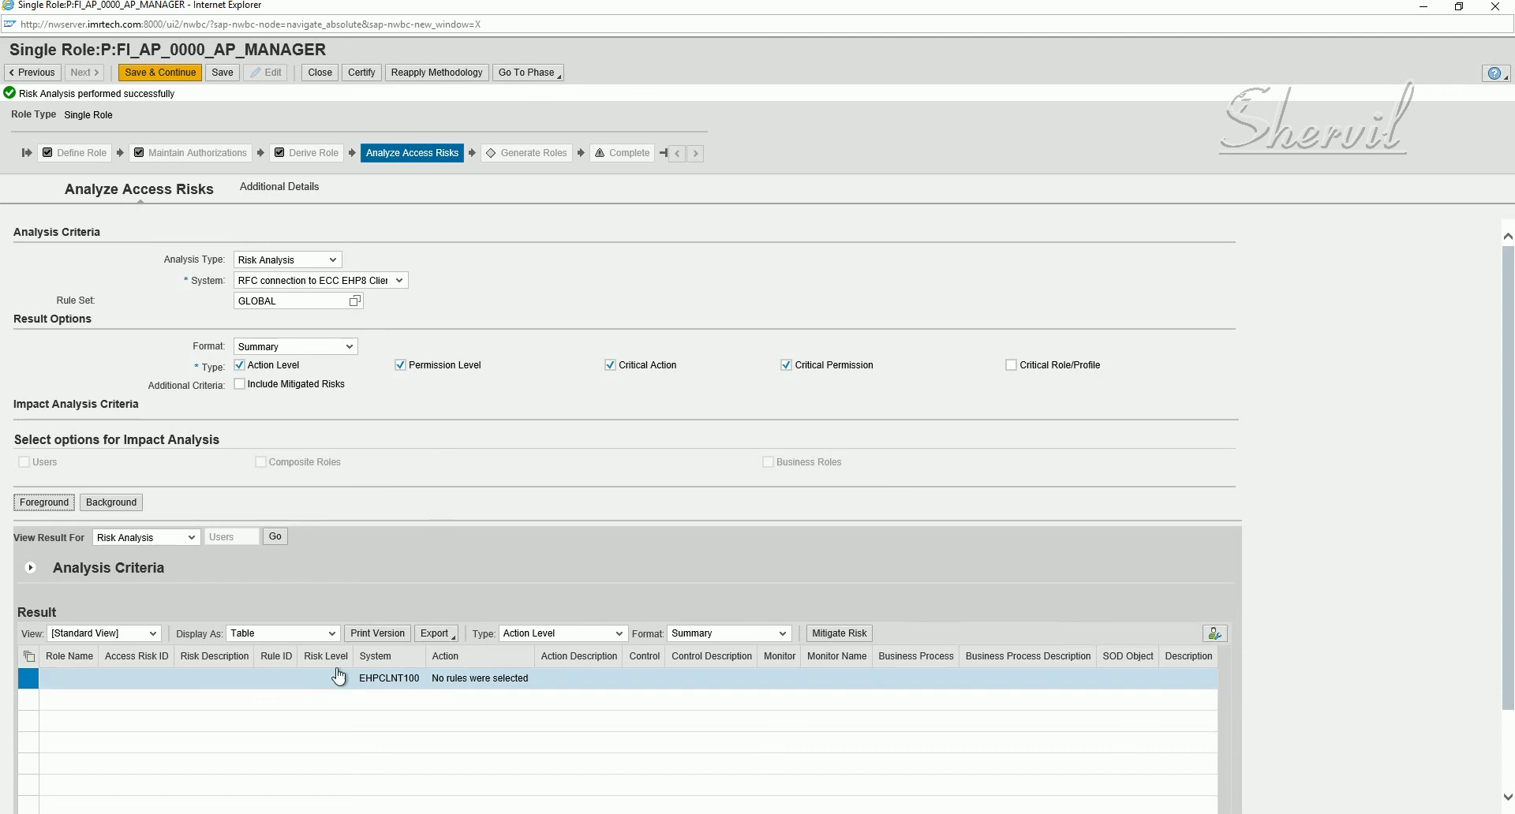
# - Save and continue from Analyze Access Risks to the Generate Roles phase
pyautogui.scroll(-2, 394, 646)
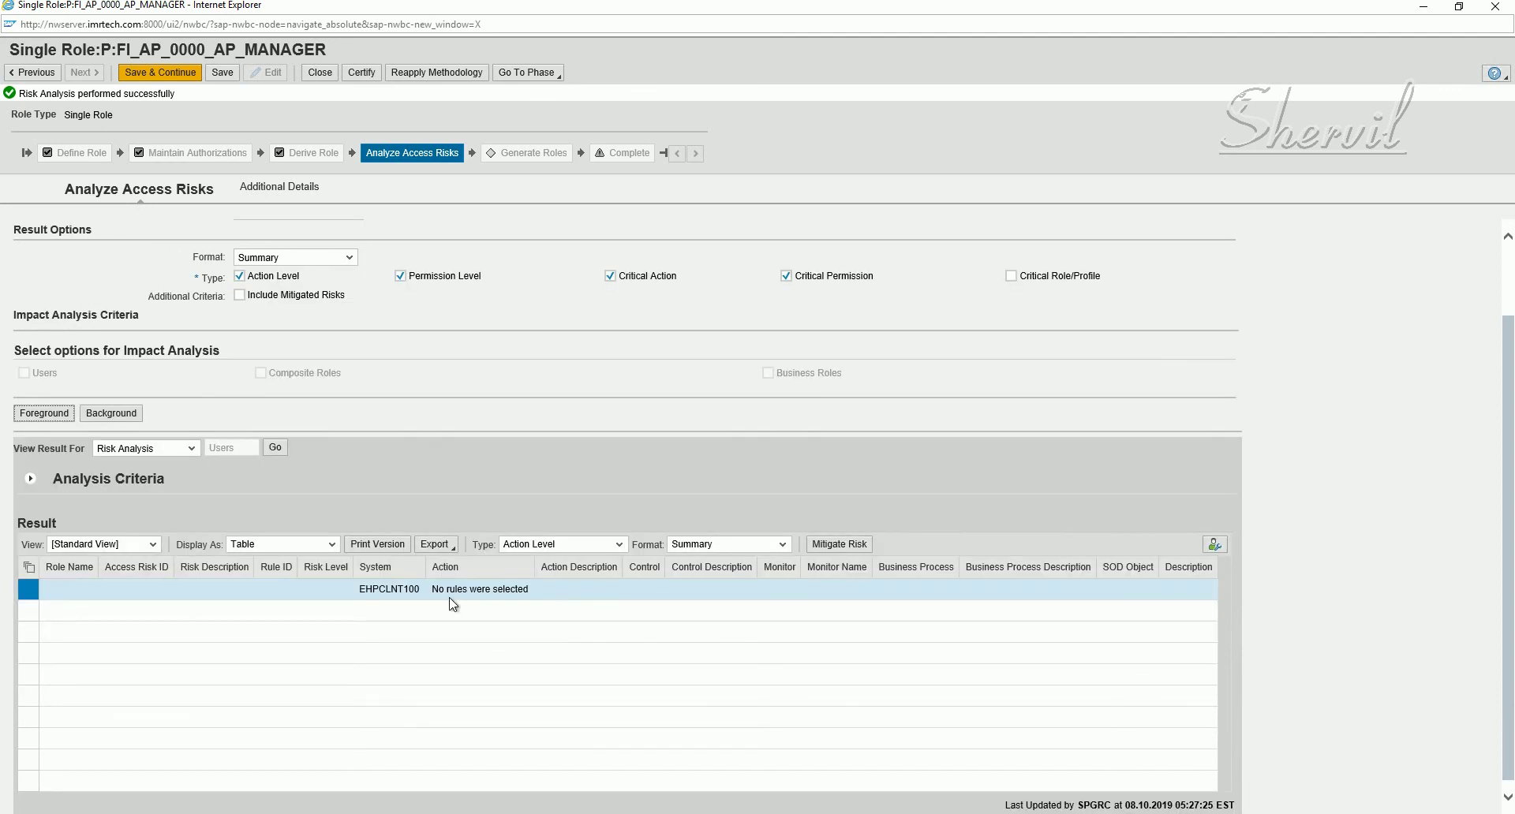
pyautogui.scroll(2, 399, 444)
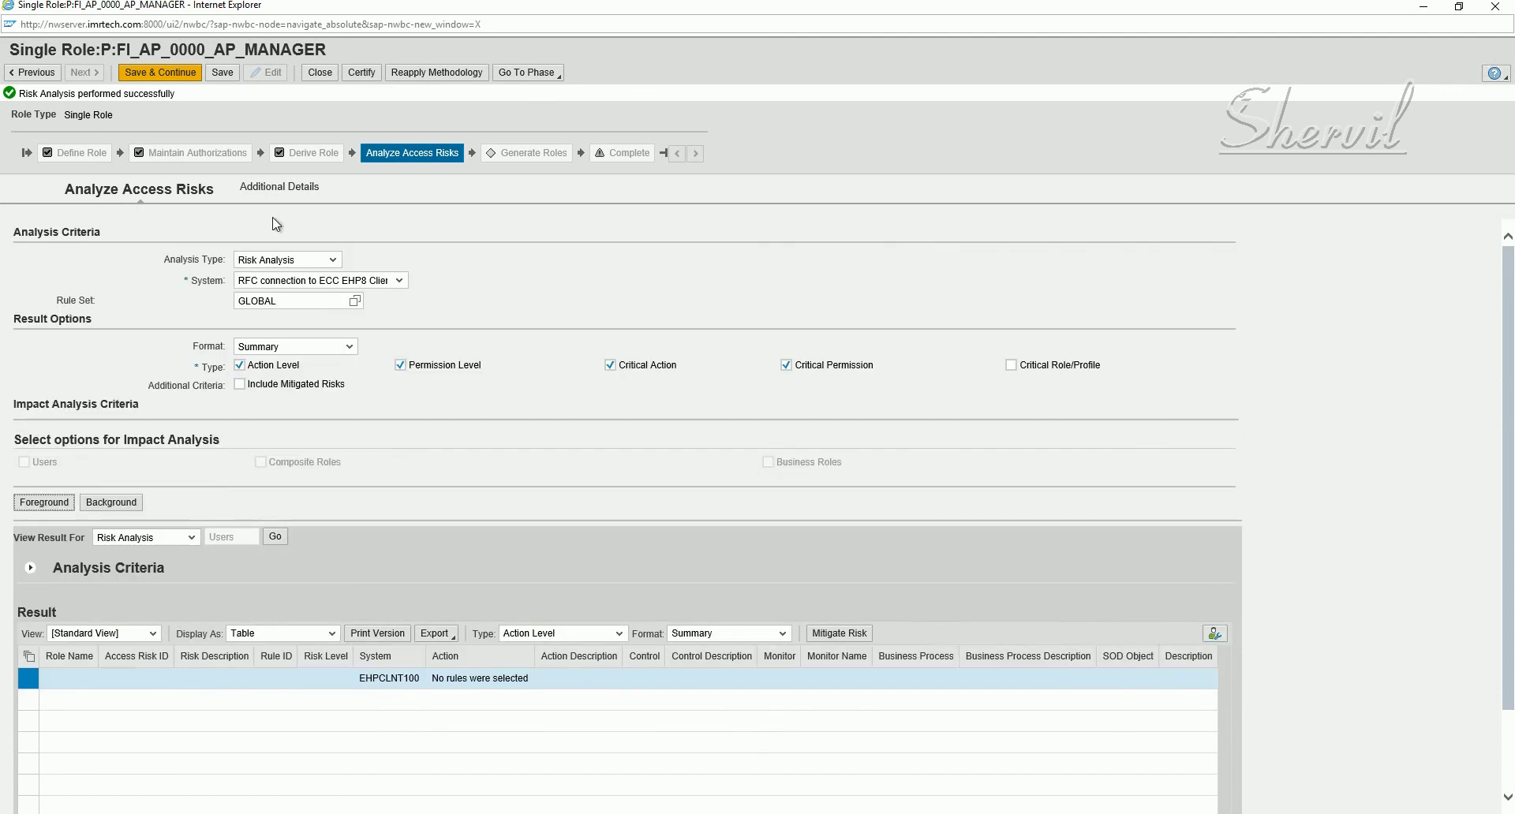
pyautogui.click(172, 76)
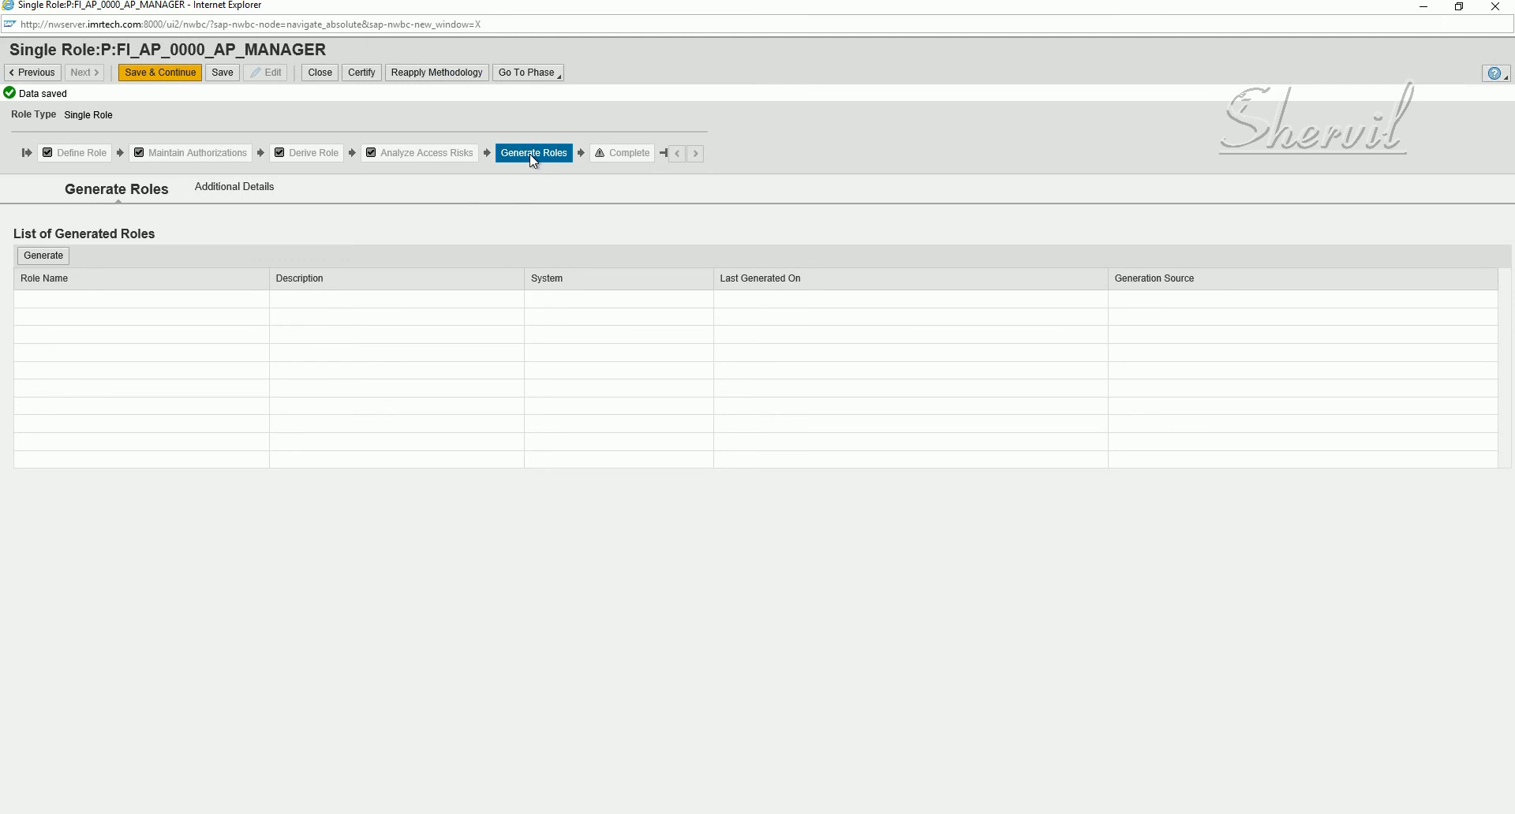
# - Save the role, start role generation and enter the backend password at scheduling
pyautogui.click(161, 72)
pyautogui.click(36, 258)
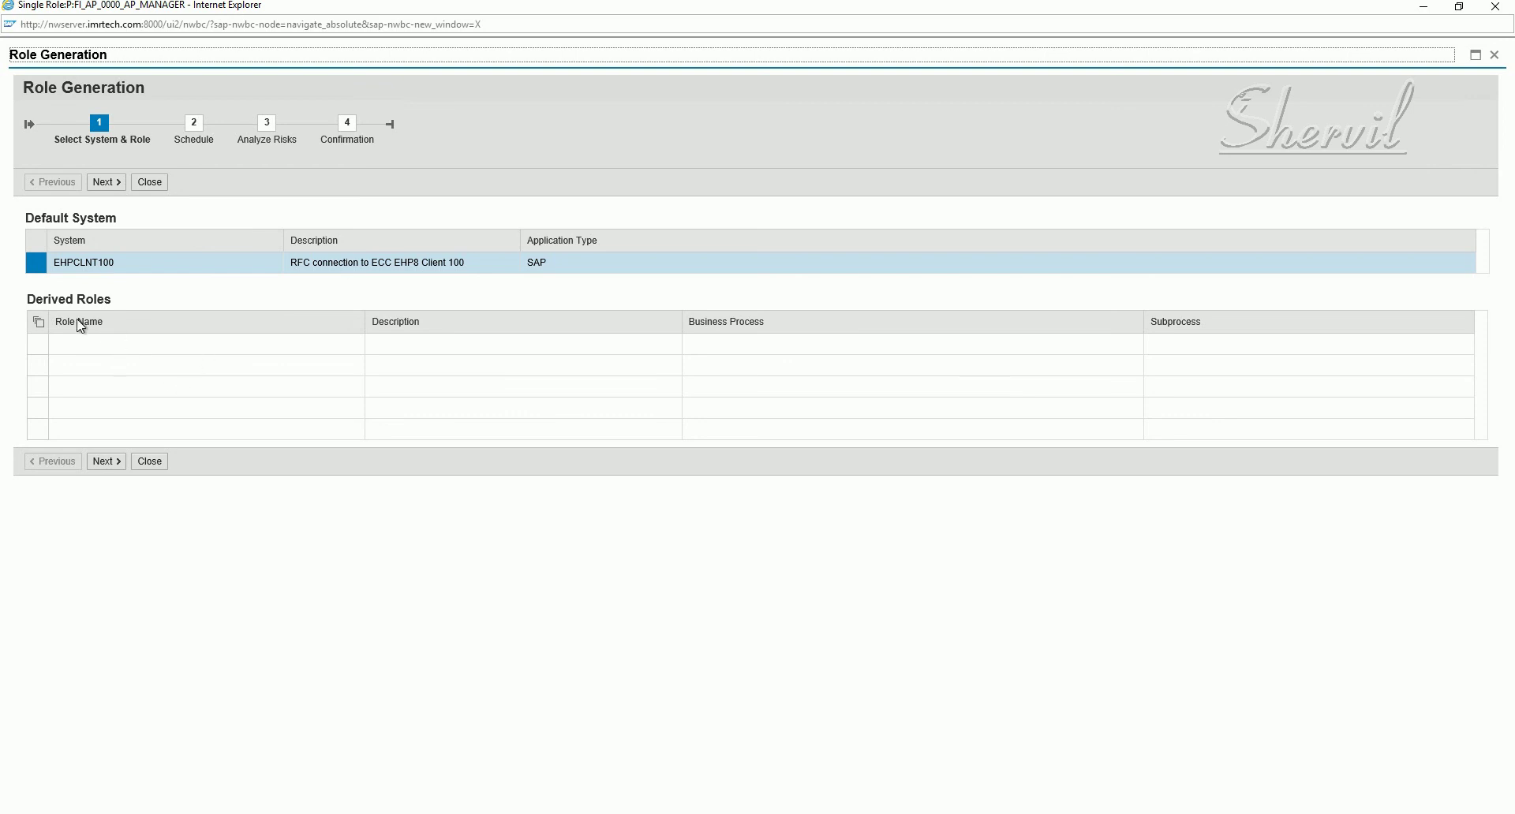
pyautogui.click(110, 183)
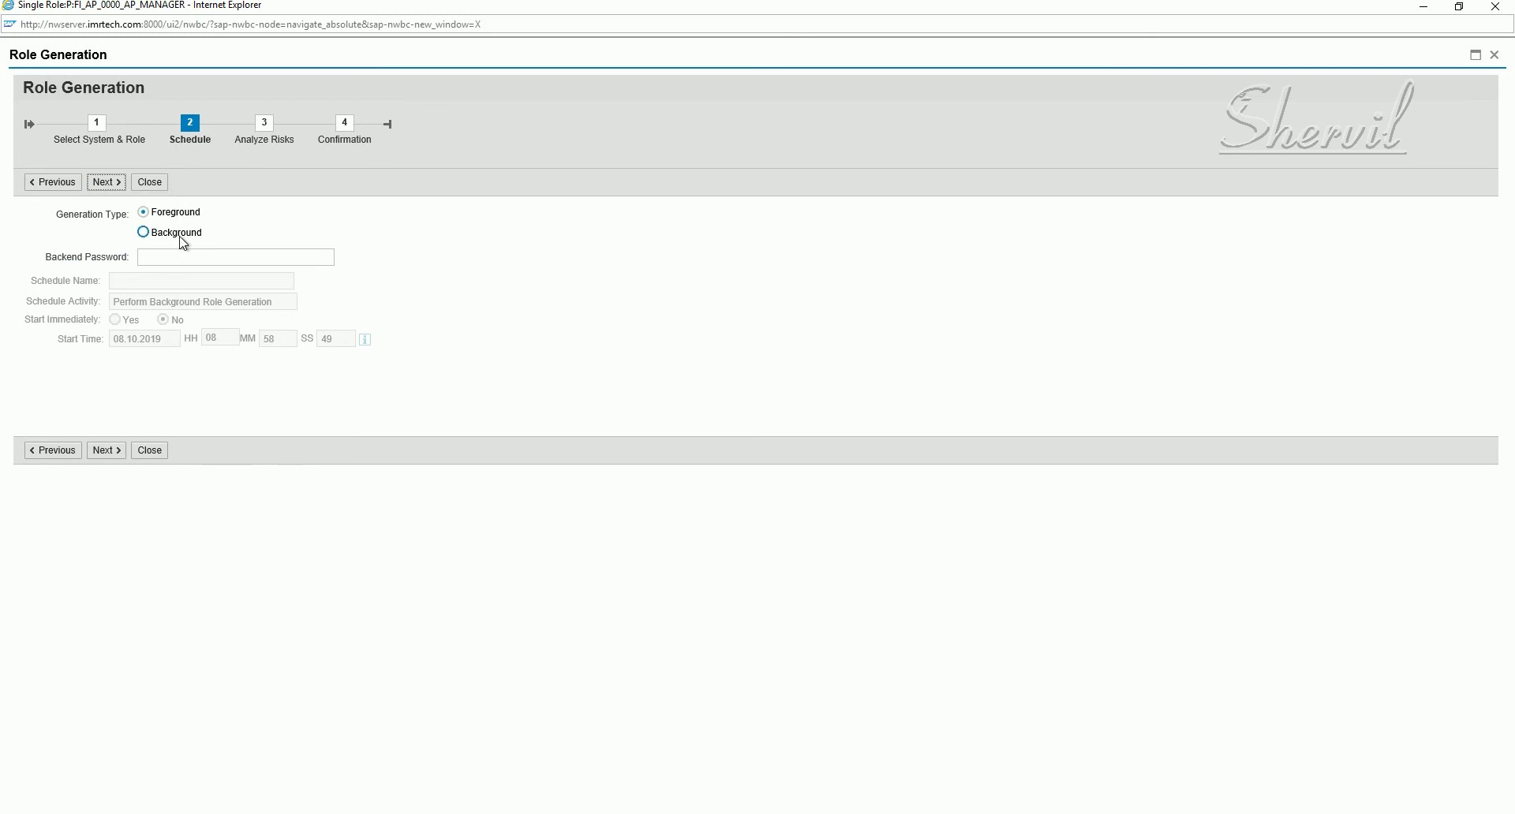
pyautogui.click(166, 257)
pyautogui.click(106, 182)
pyautogui.click(158, 273)
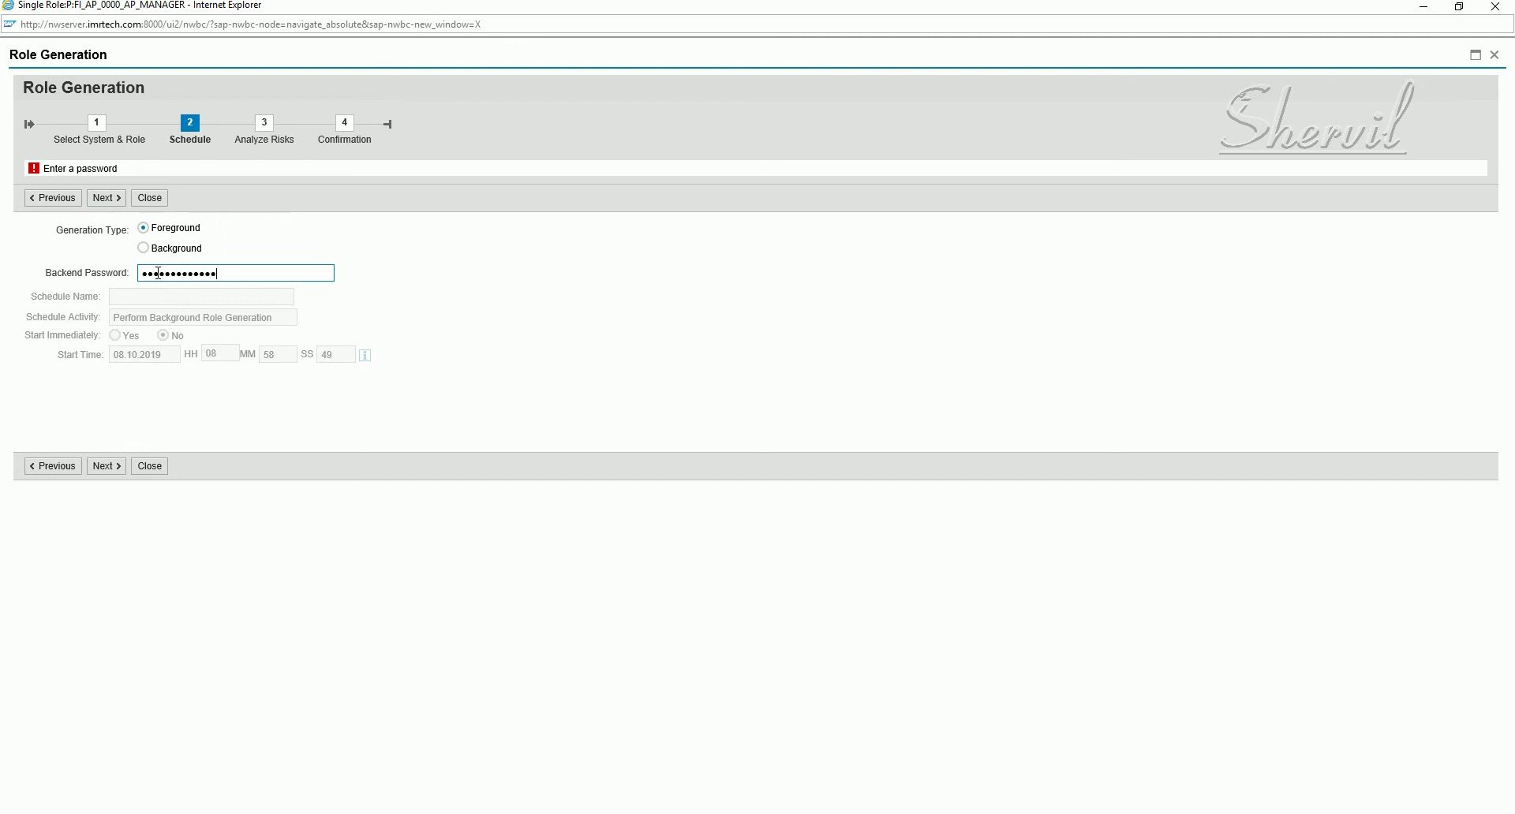
# - Rerun the risk analysis and submit; generation fails with an RFC logon error, so close the wizard
pyautogui.click(98, 469)
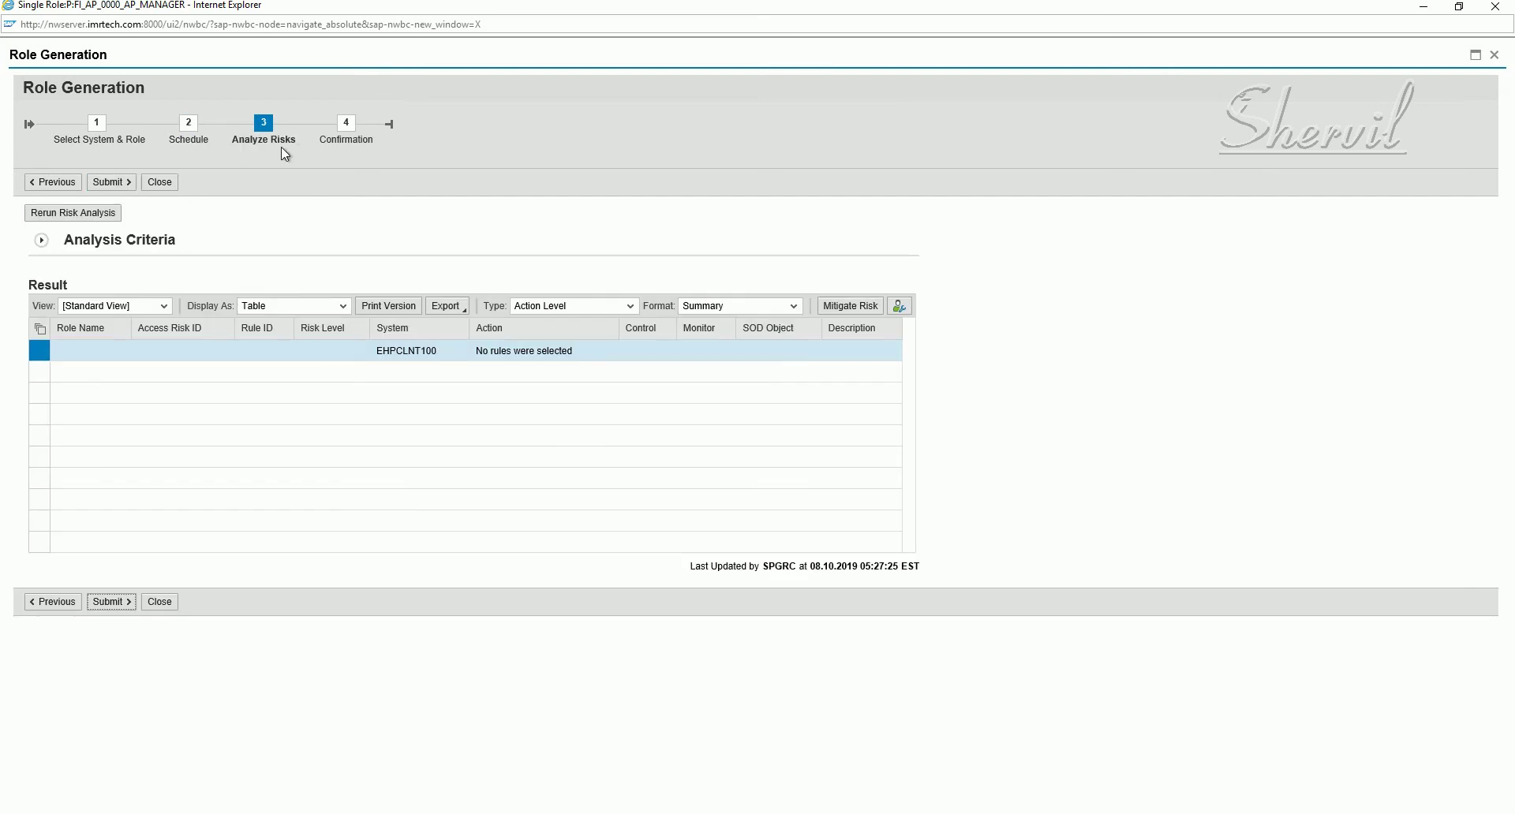
pyautogui.click(99, 214)
pyautogui.click(100, 189)
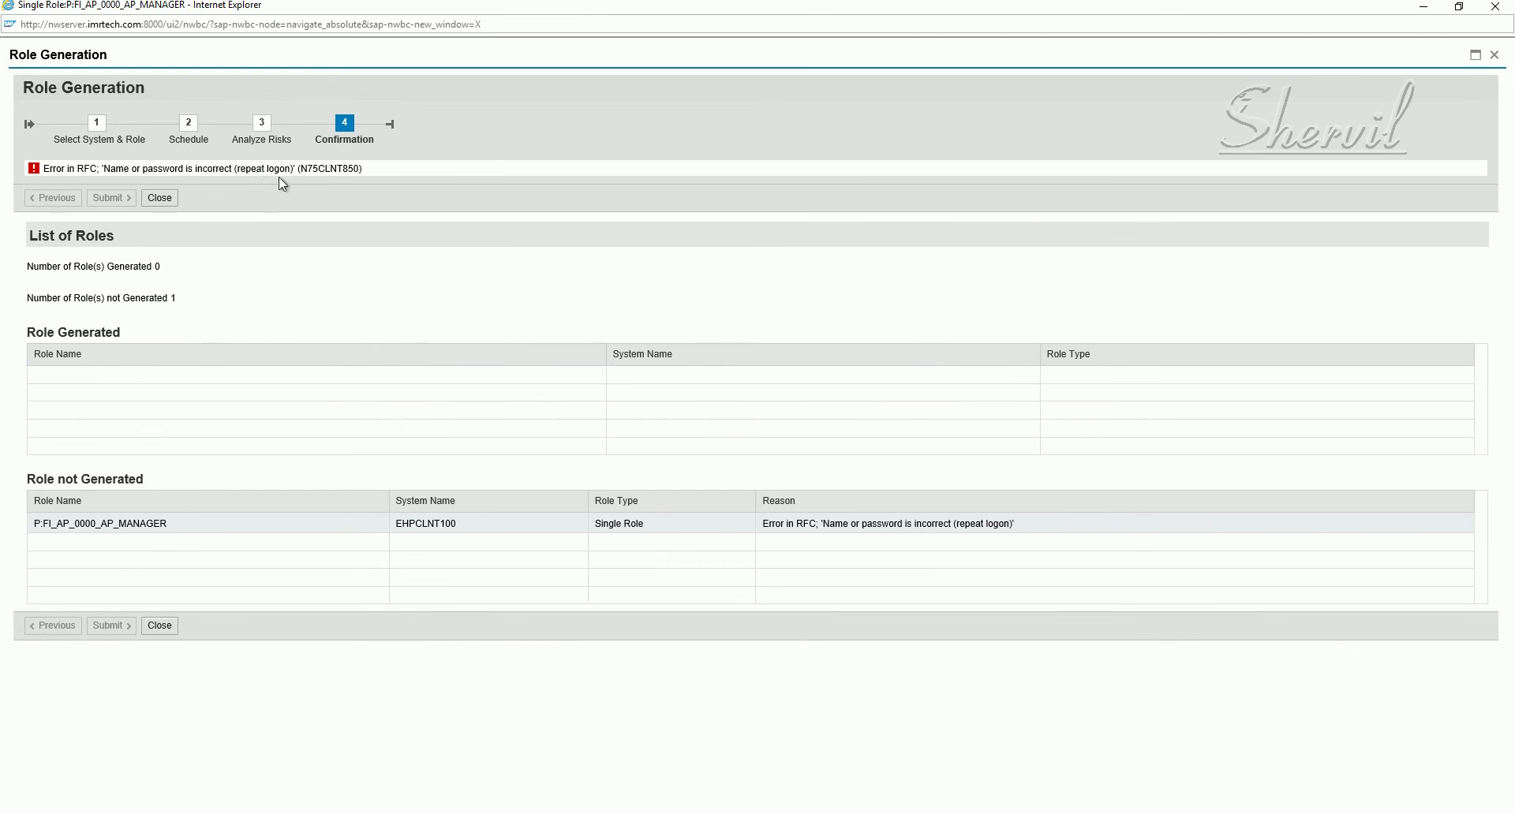
pyautogui.click(162, 198)
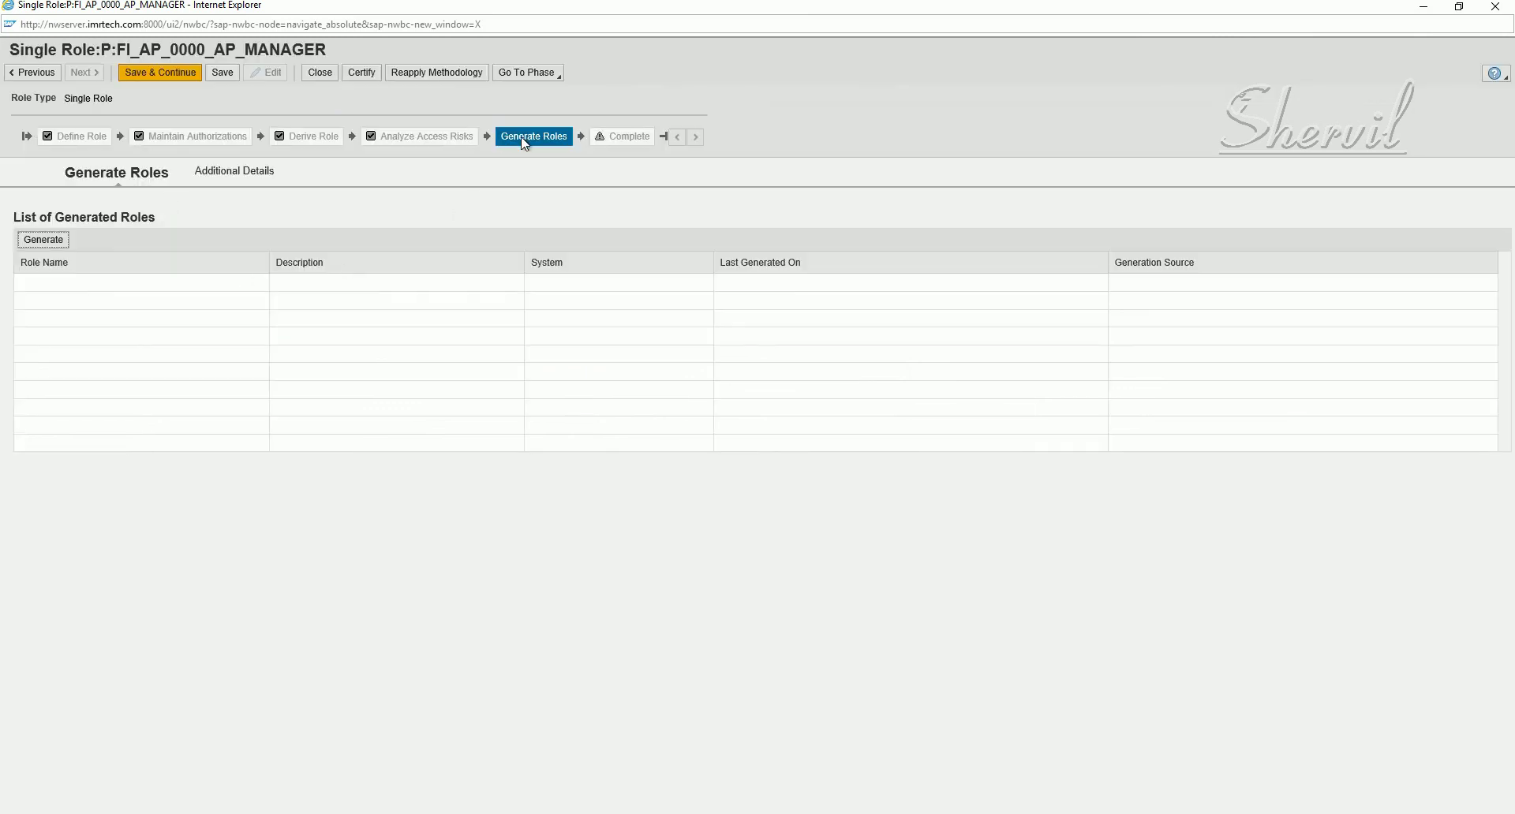
# - Restart role generation and replace the backend password with the corrected one
pyautogui.click(43, 243)
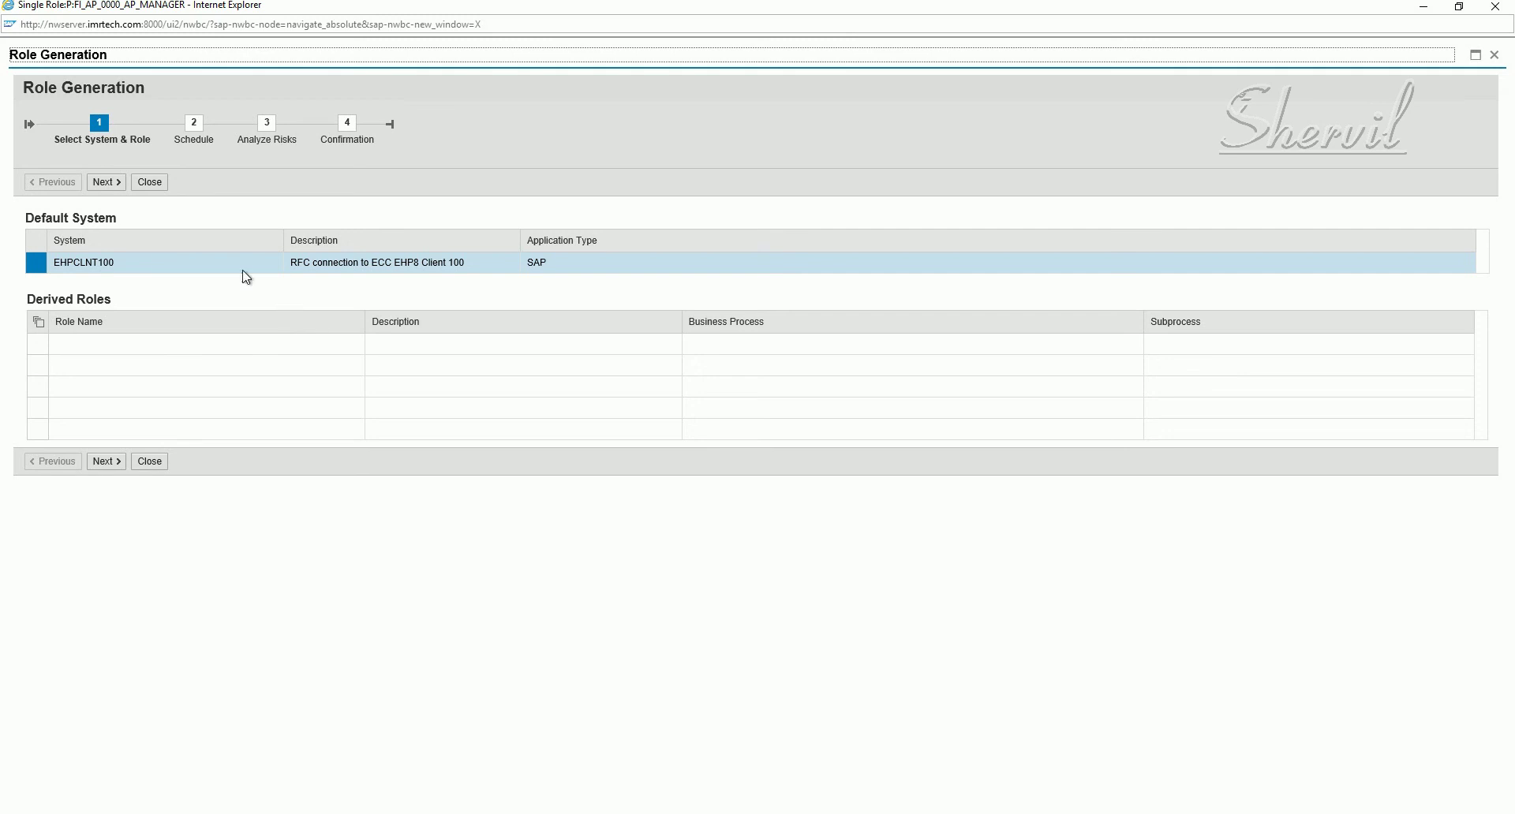
pyautogui.click(113, 183)
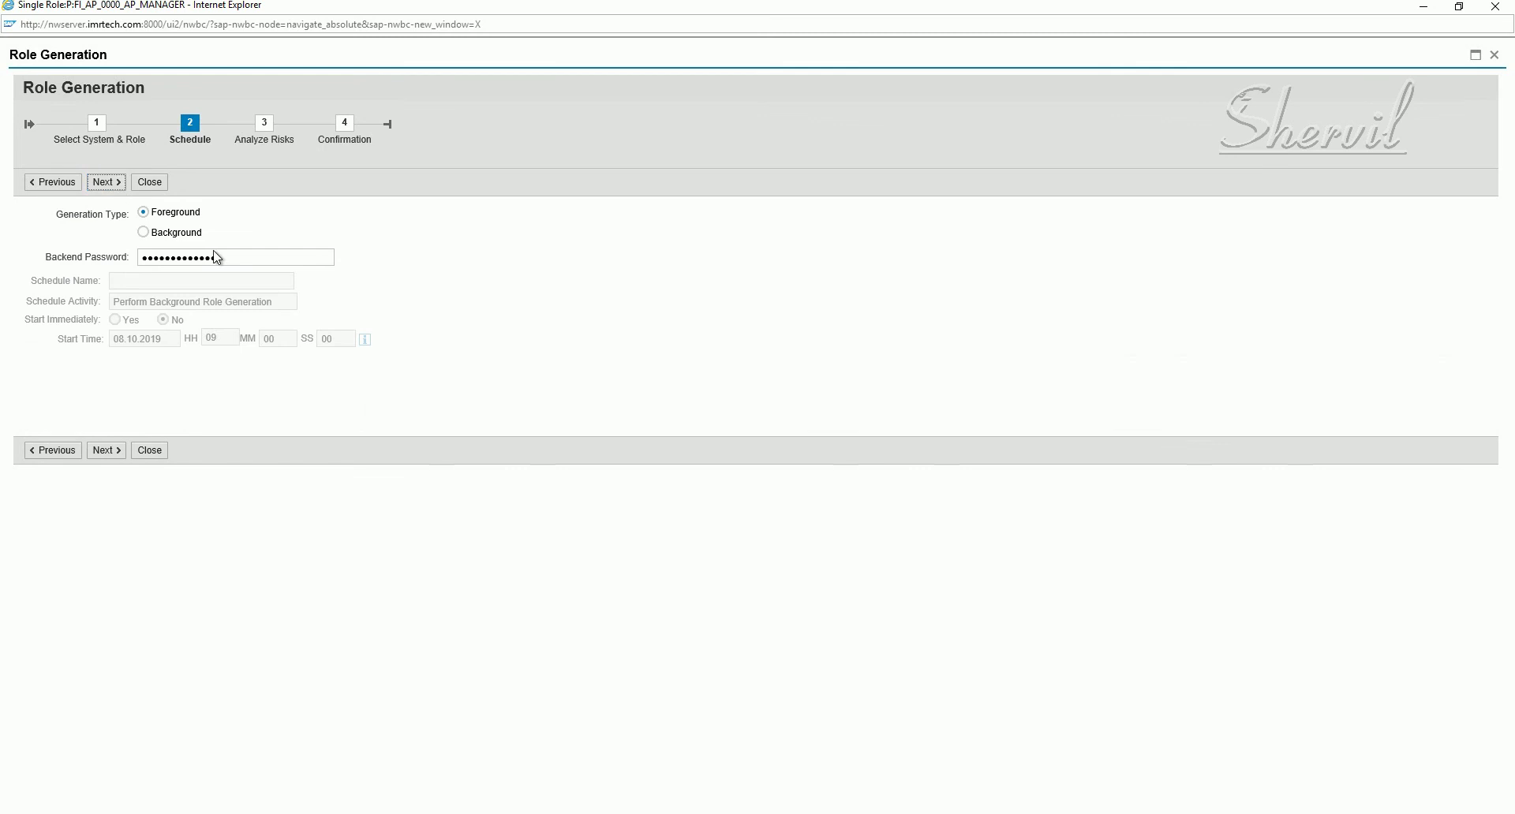
pyautogui.moveTo(216, 257); pyautogui.dragTo(116, 265)
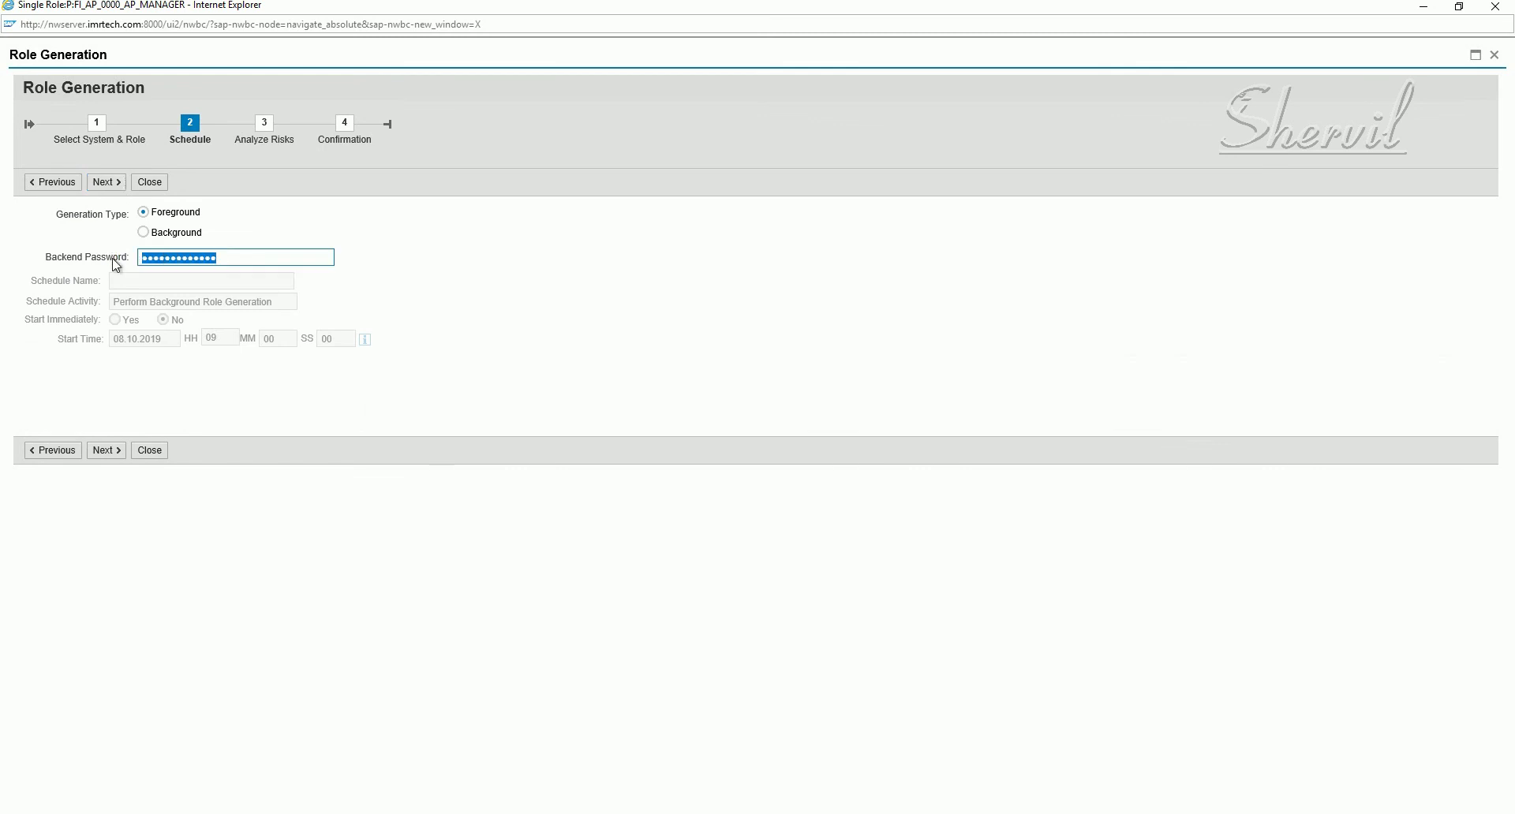
pyautogui.write('••')
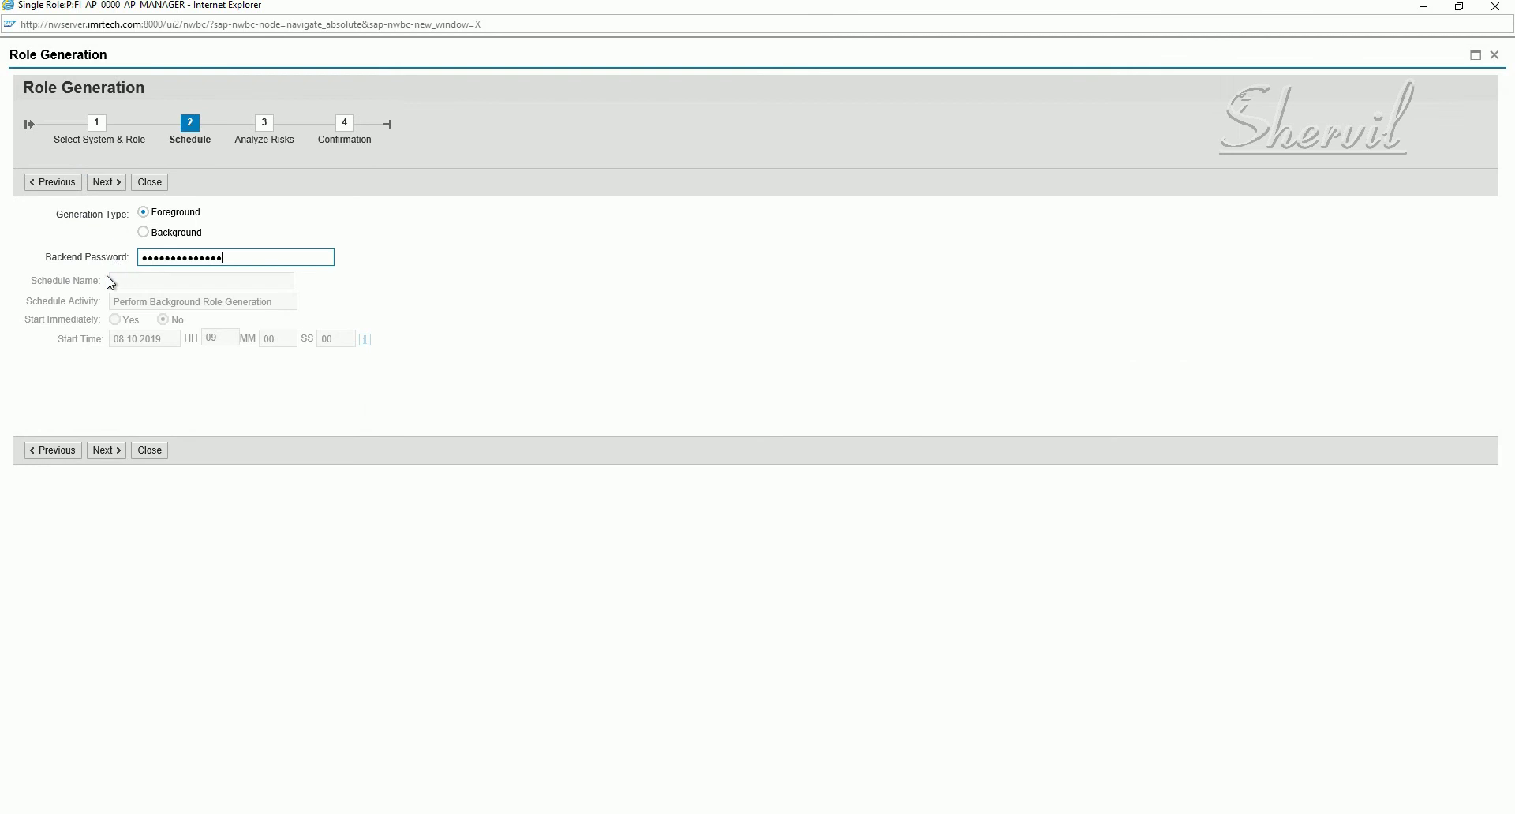
# - Rerun the risk analysis and submit, generating P:FI_AP_0000_AP_MANAGER on EHPCLNT100
pyautogui.click(107, 183)
pyautogui.click(108, 187)
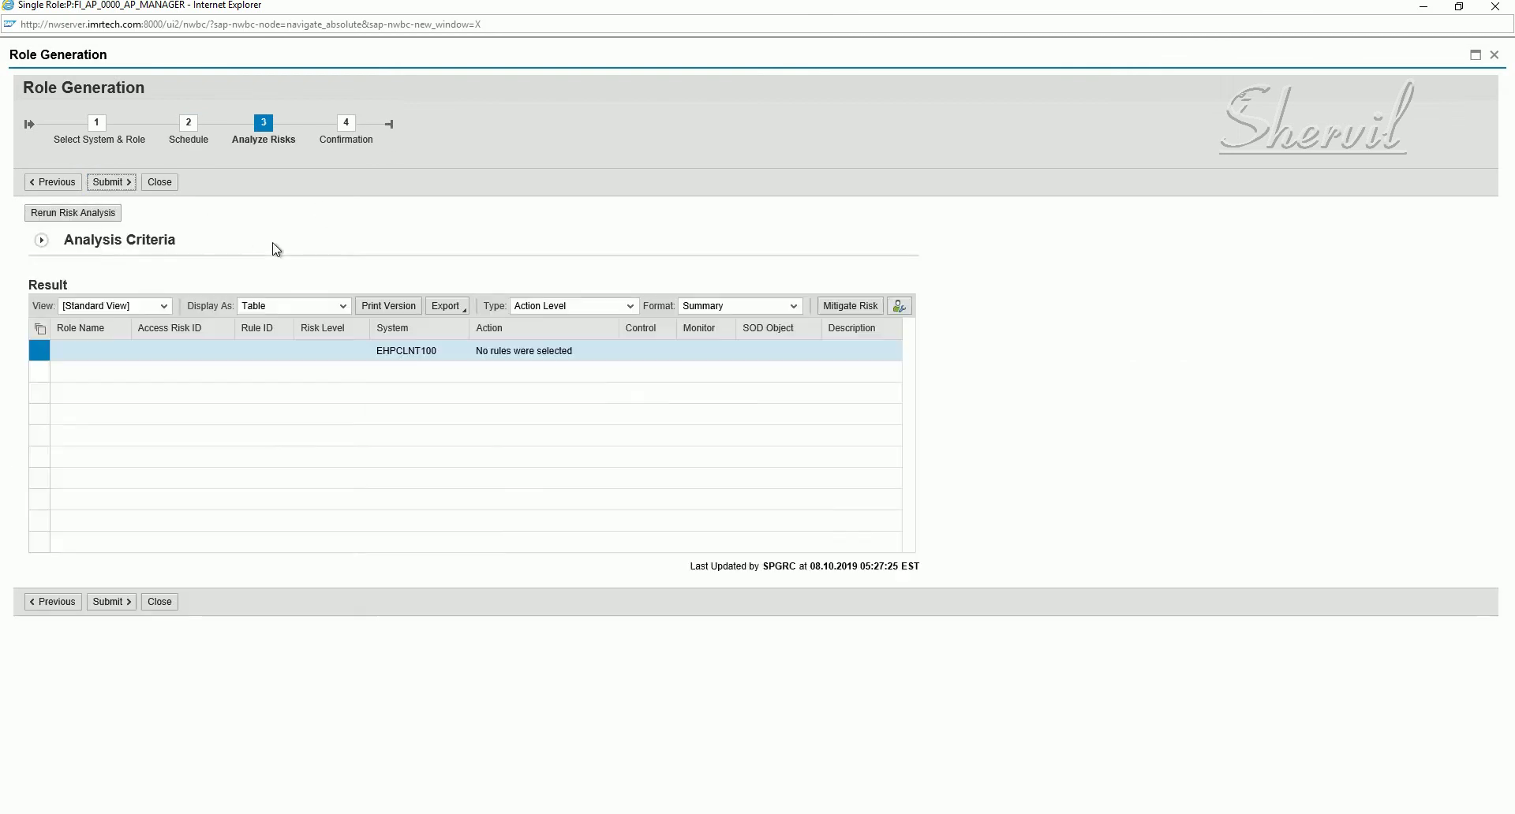
pyautogui.click(92, 213)
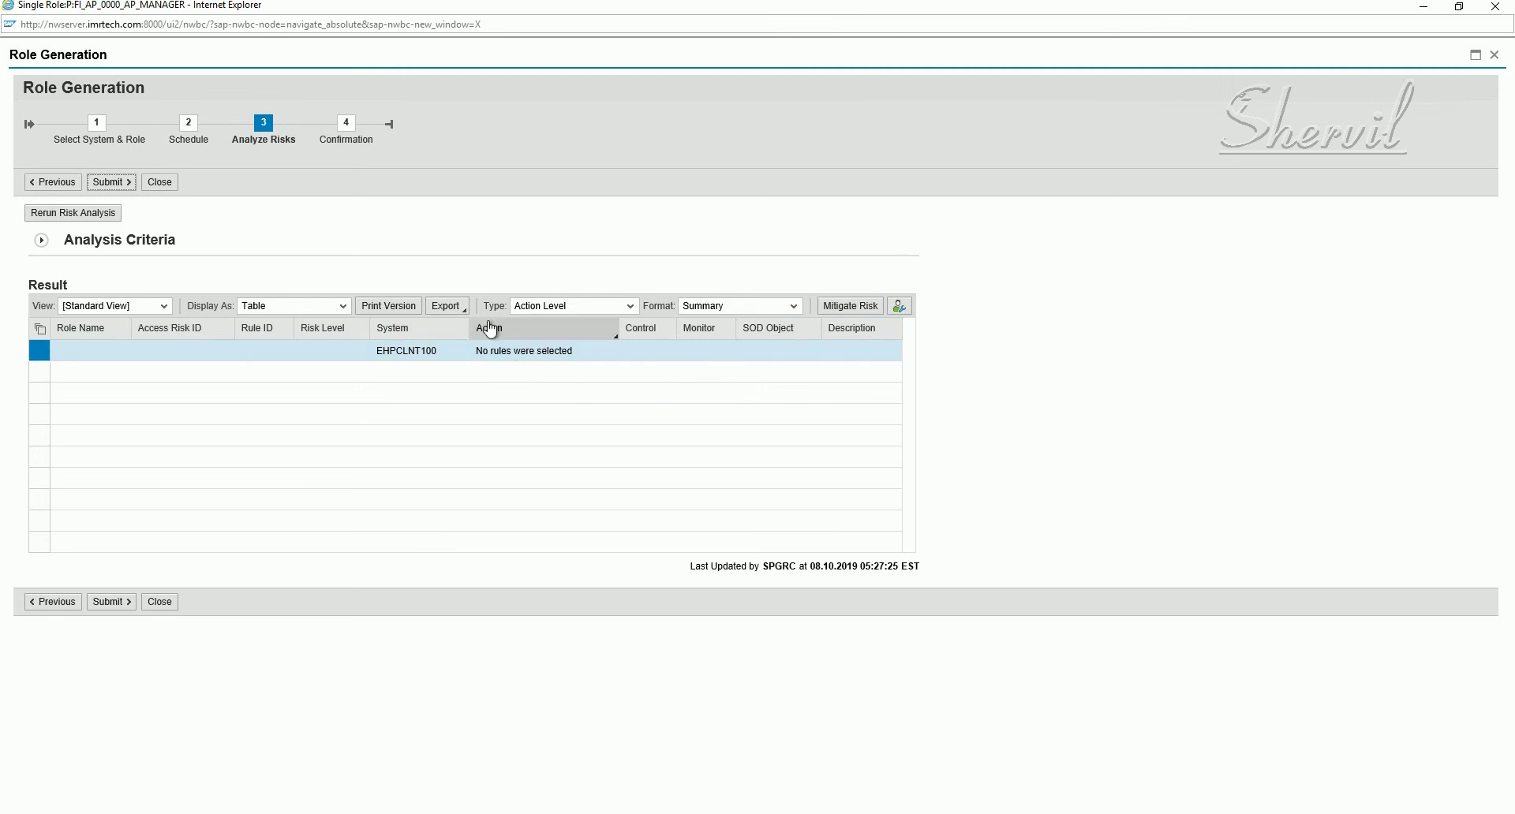
pyautogui.click(115, 188)
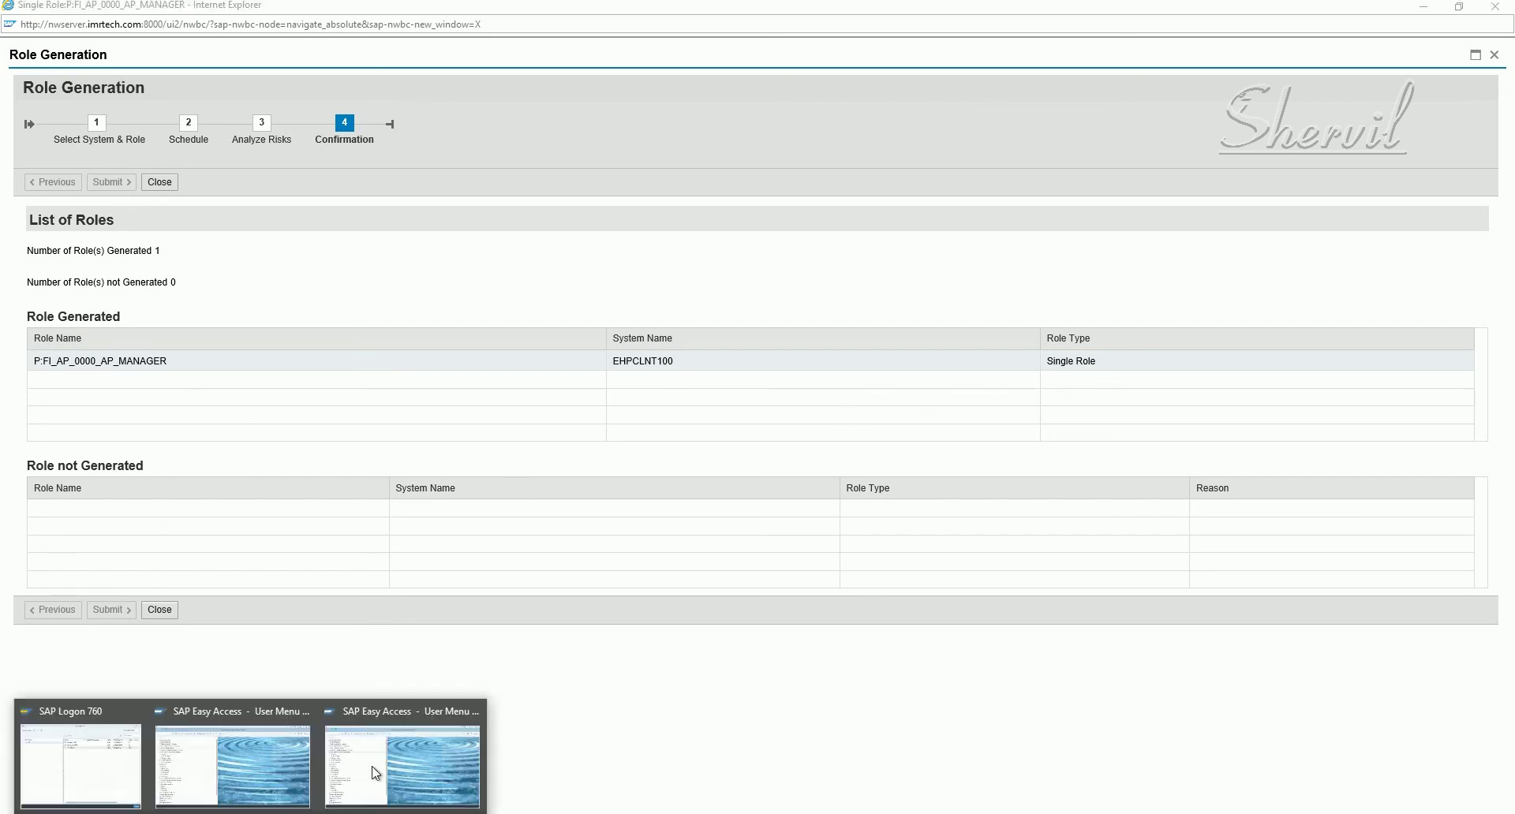
pyautogui.click(376, 772)
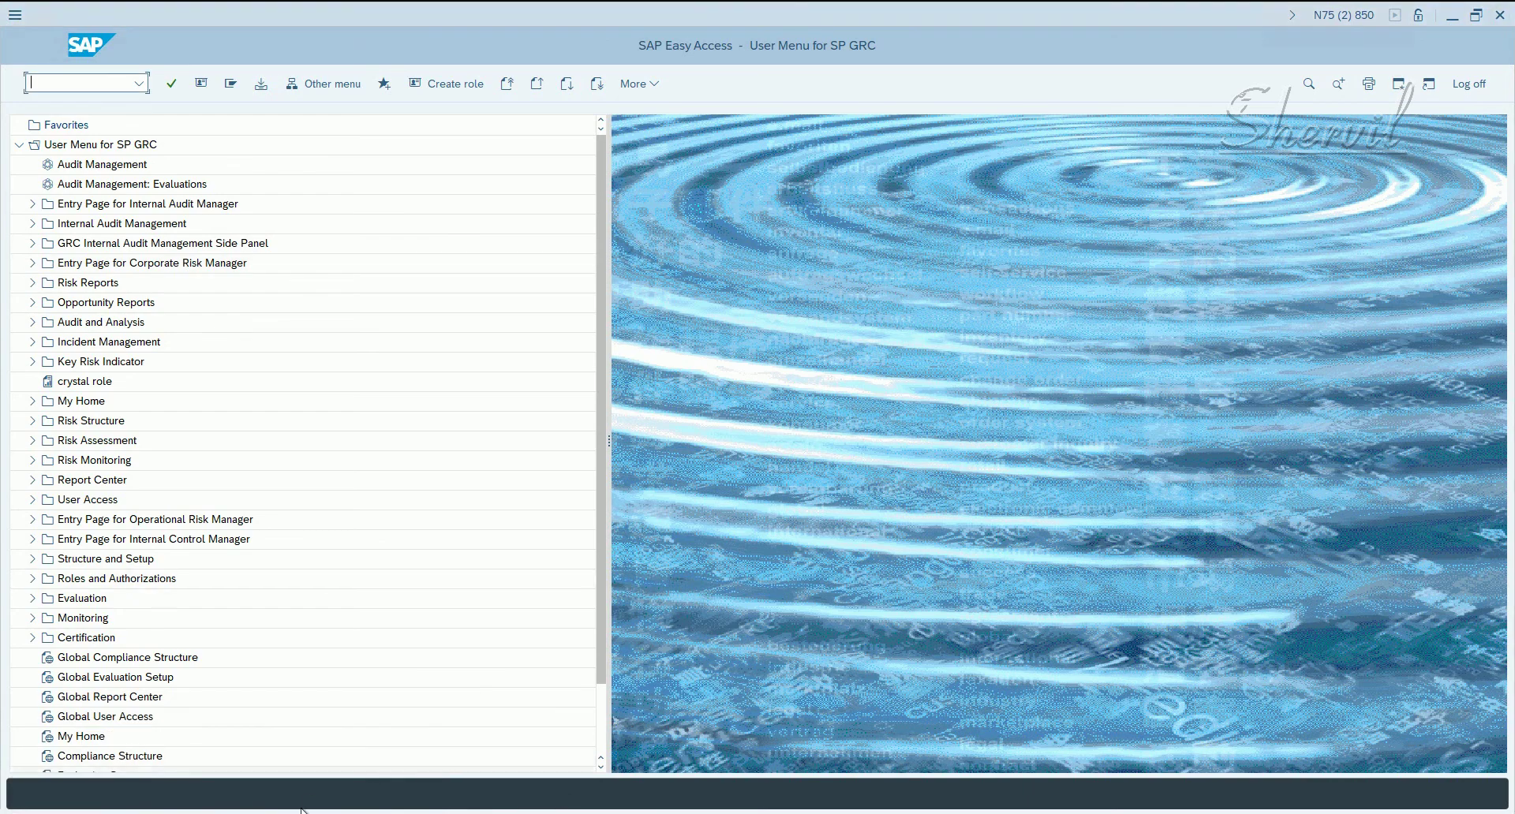
# - Log on to SAP ECC EHP8 client 100 from SAP Logon with the user name and password
pyautogui.moveTo(180, 797)
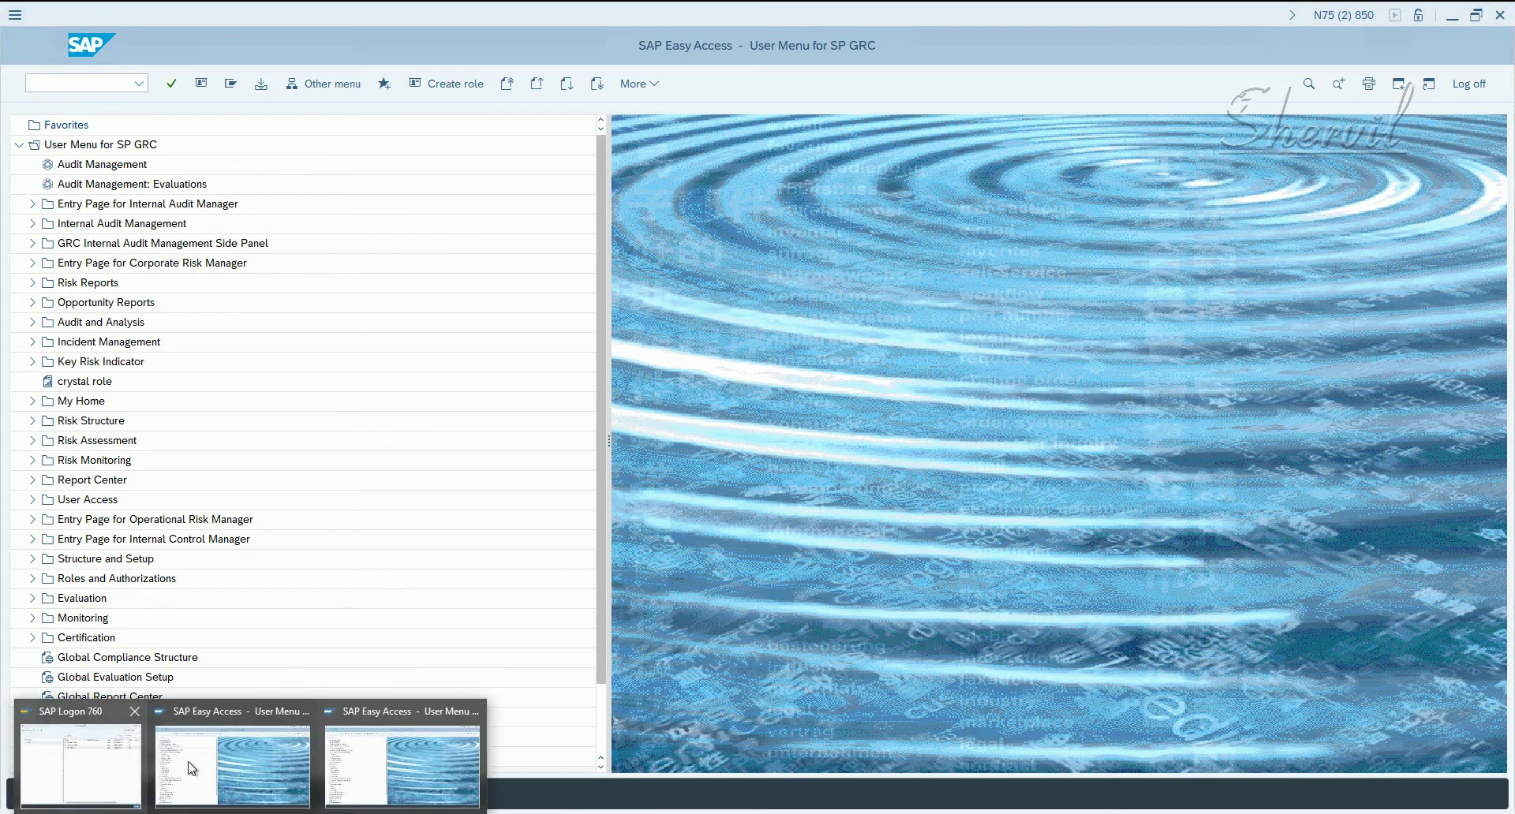
pyautogui.click(115, 759)
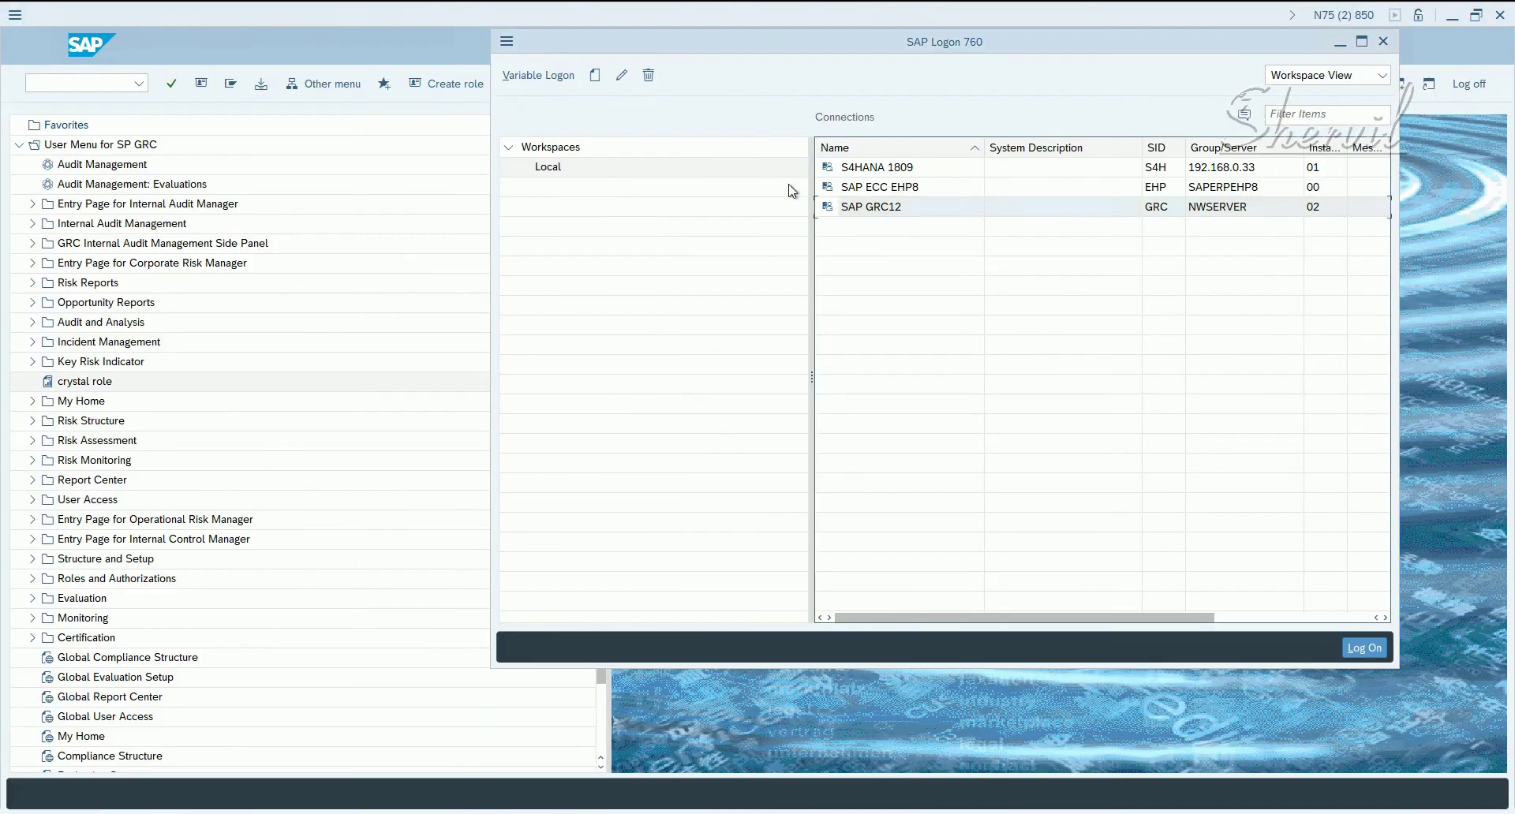
pyautogui.doubleClick(832, 186)
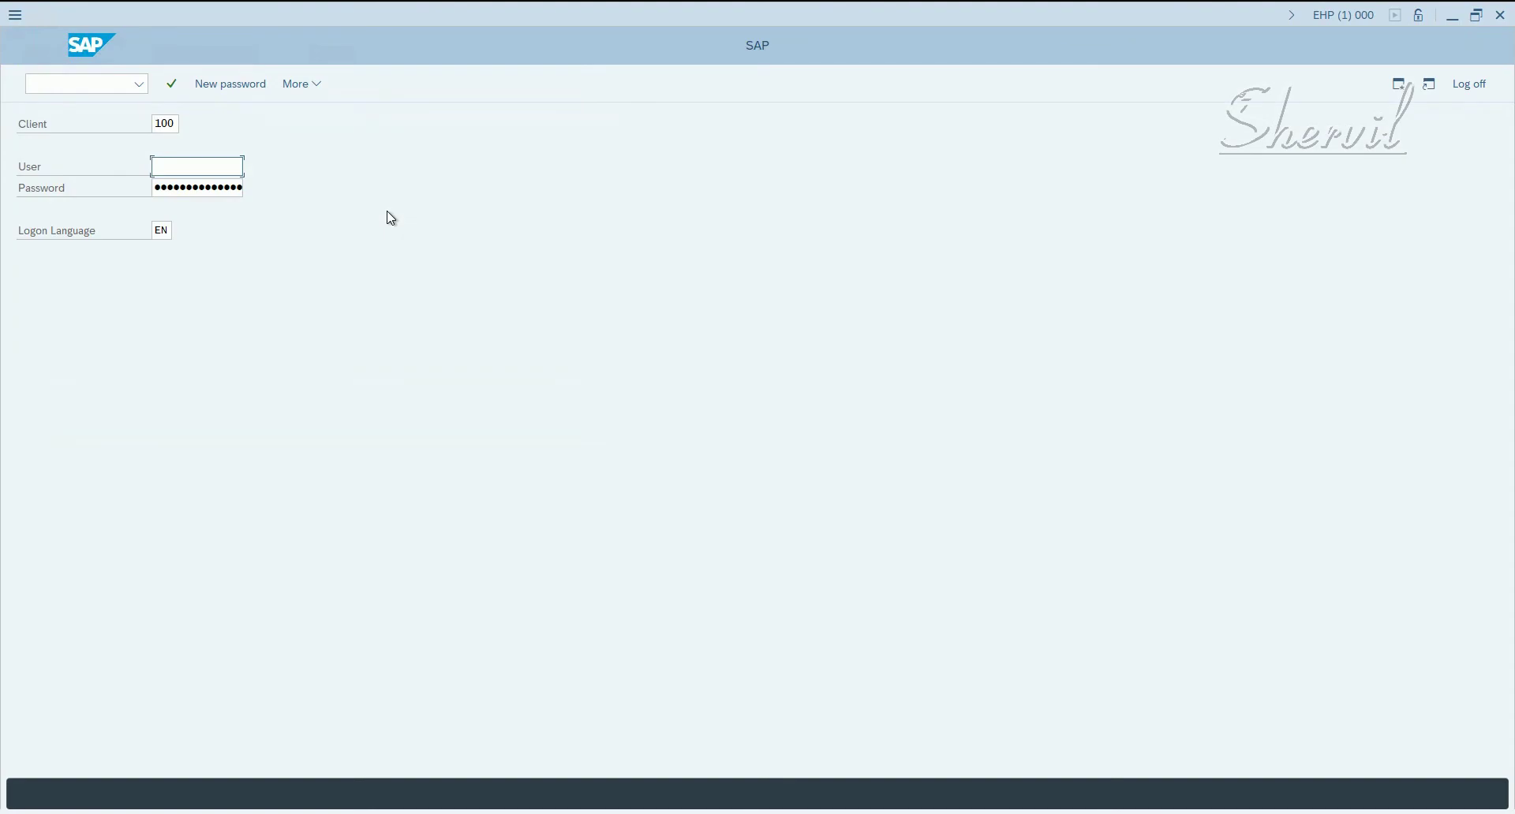
pyautogui.write('spgrc')
pyautogui.press('Tab')
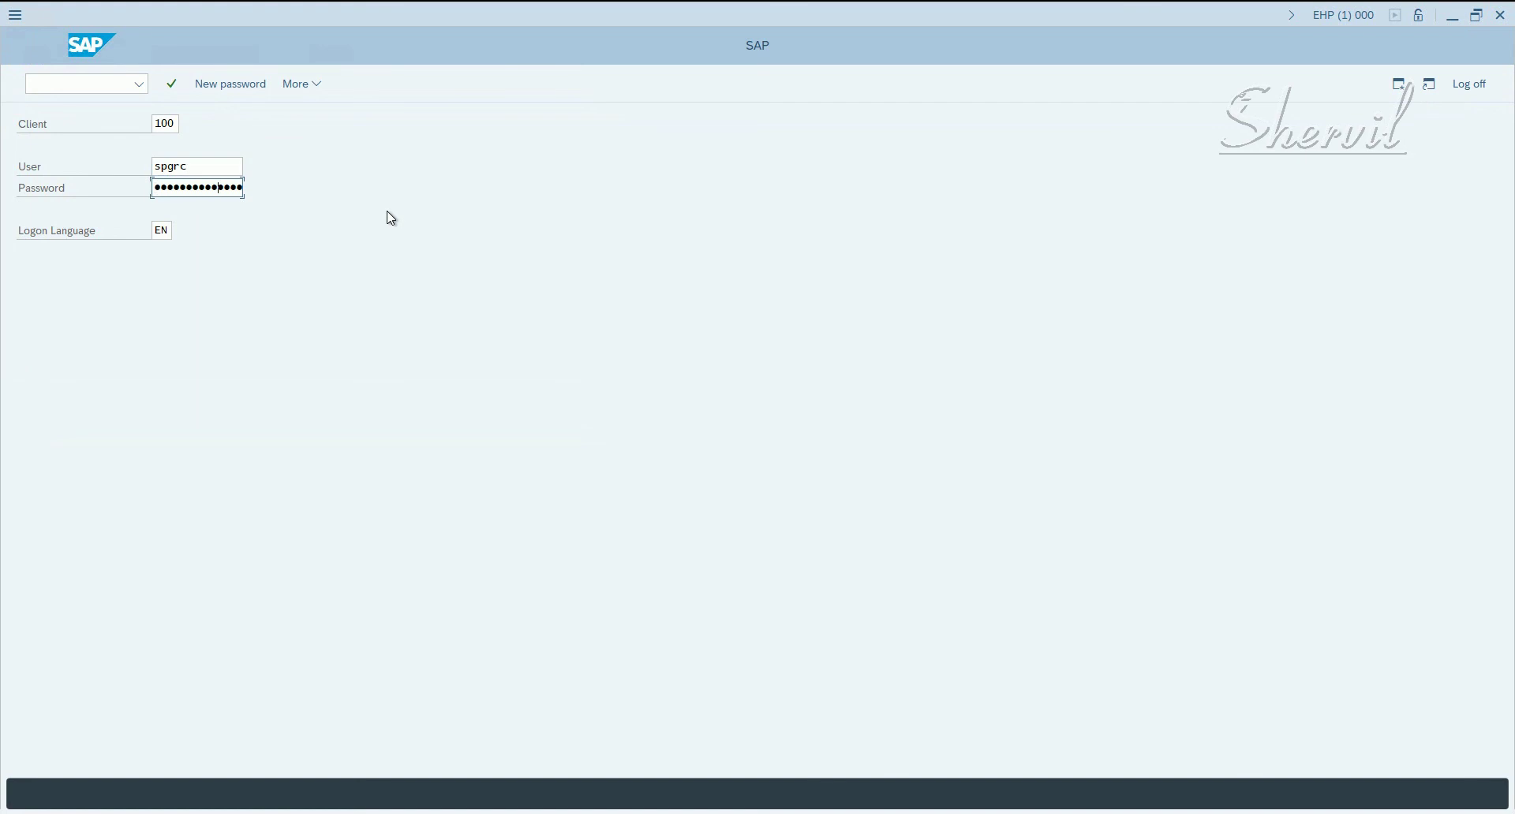
pyautogui.press('Return')
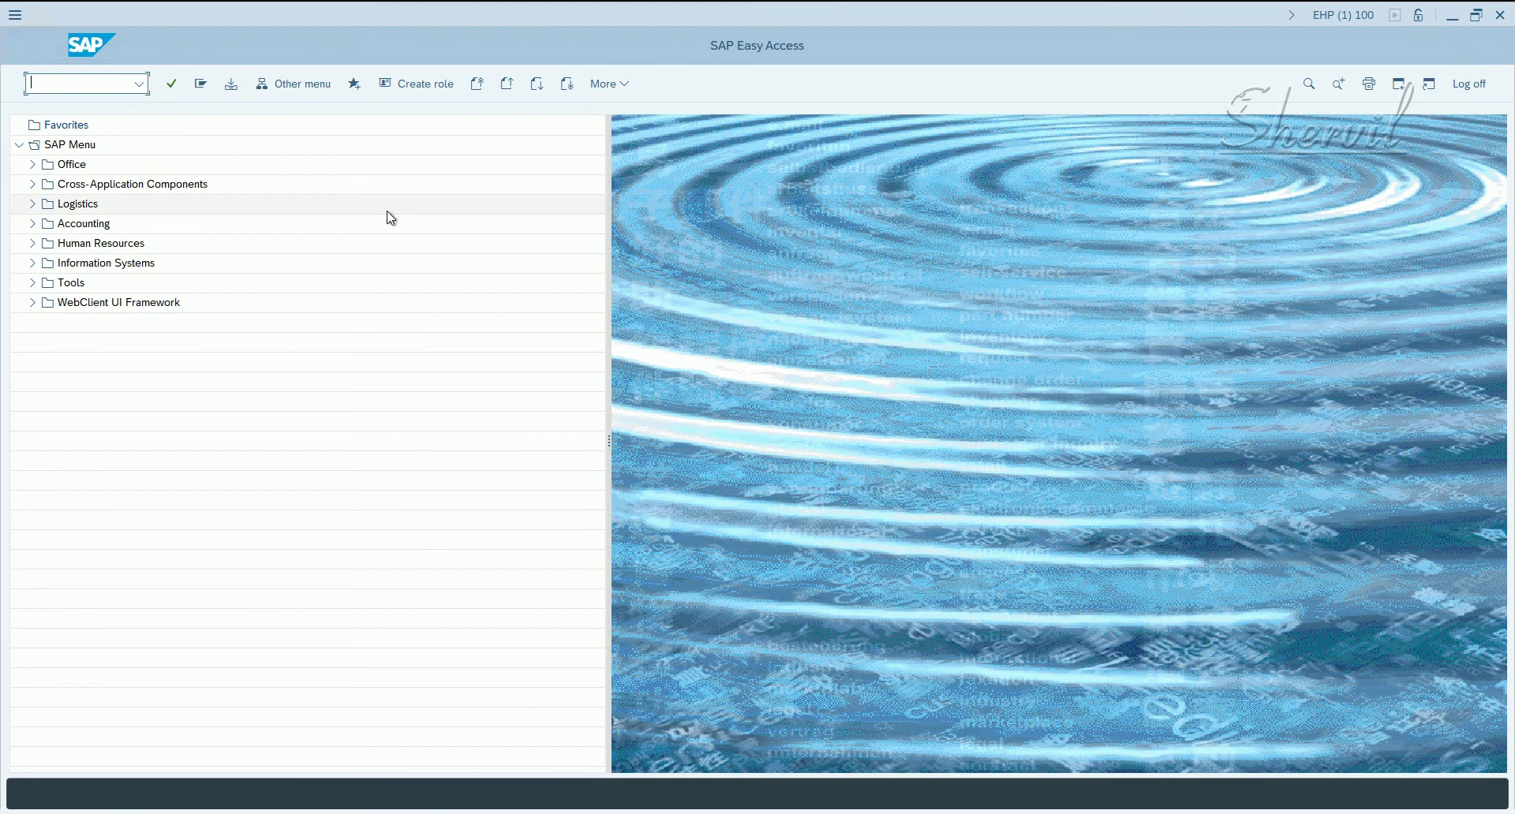
# - Start transaction PFCG to open Role Maintenance in ECC
pyautogui.write('pfcg')
pyautogui.press('Return')
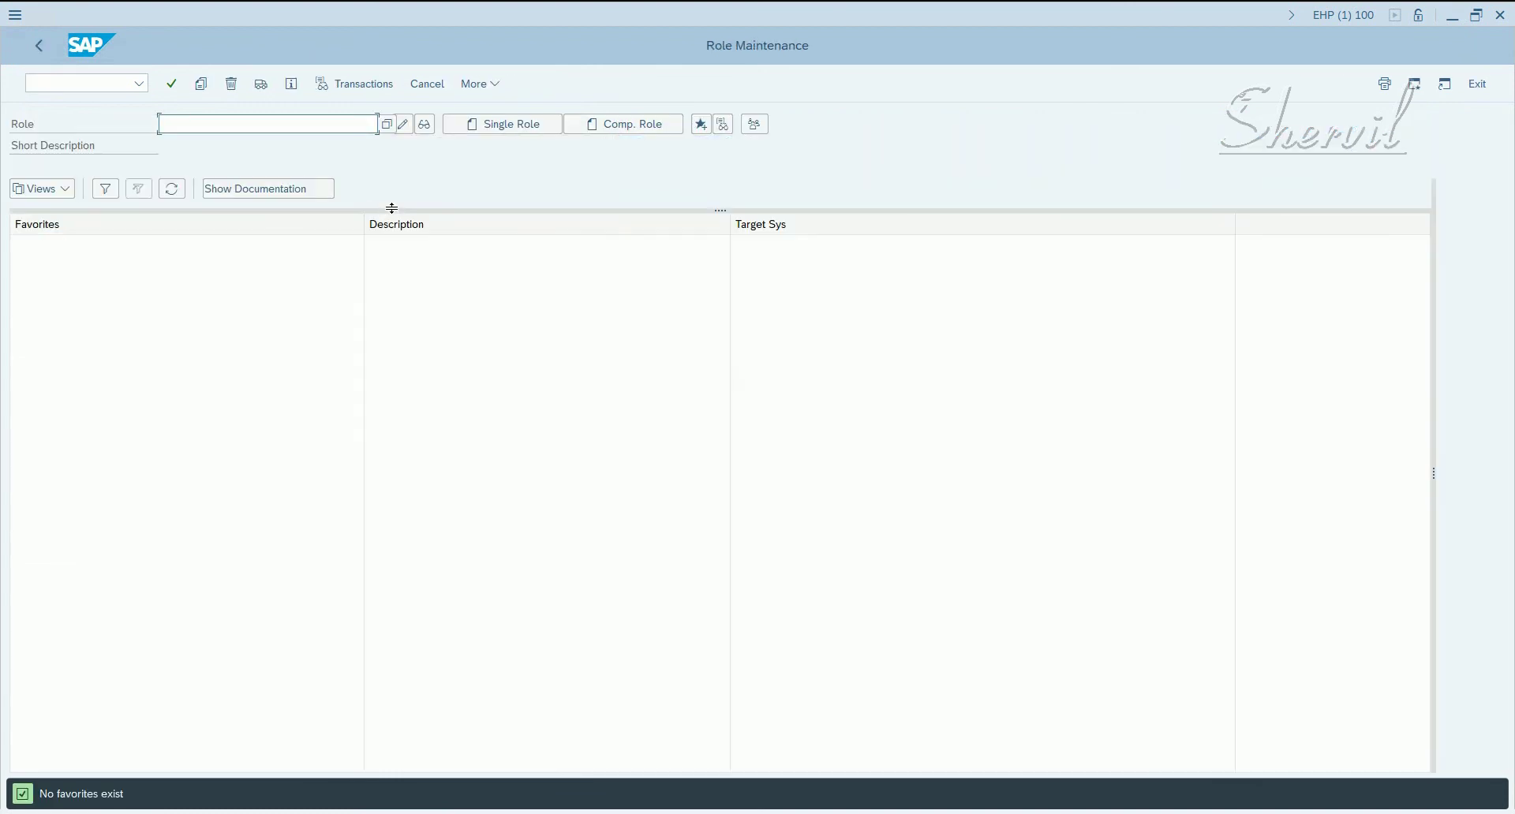
pyautogui.click(566, 179)
# - Check the generated P:FI_AP_0000_AP_MANAGER row in the GRC confirmation, then return to PFCG
pyautogui.hotkey('alt', 'Tab')
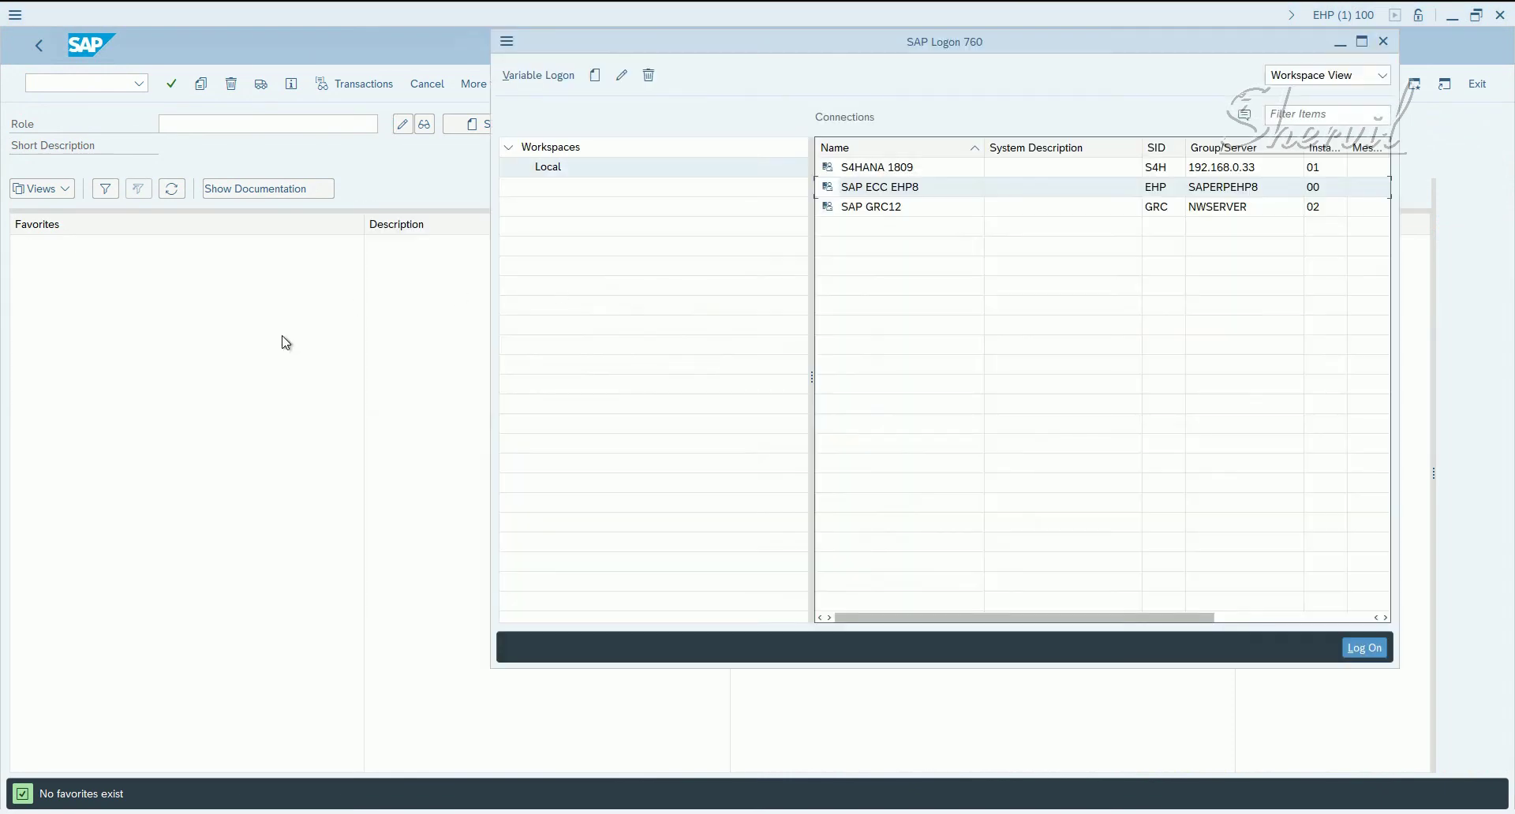
pyautogui.click(284, 341)
pyautogui.moveTo(254, 802)
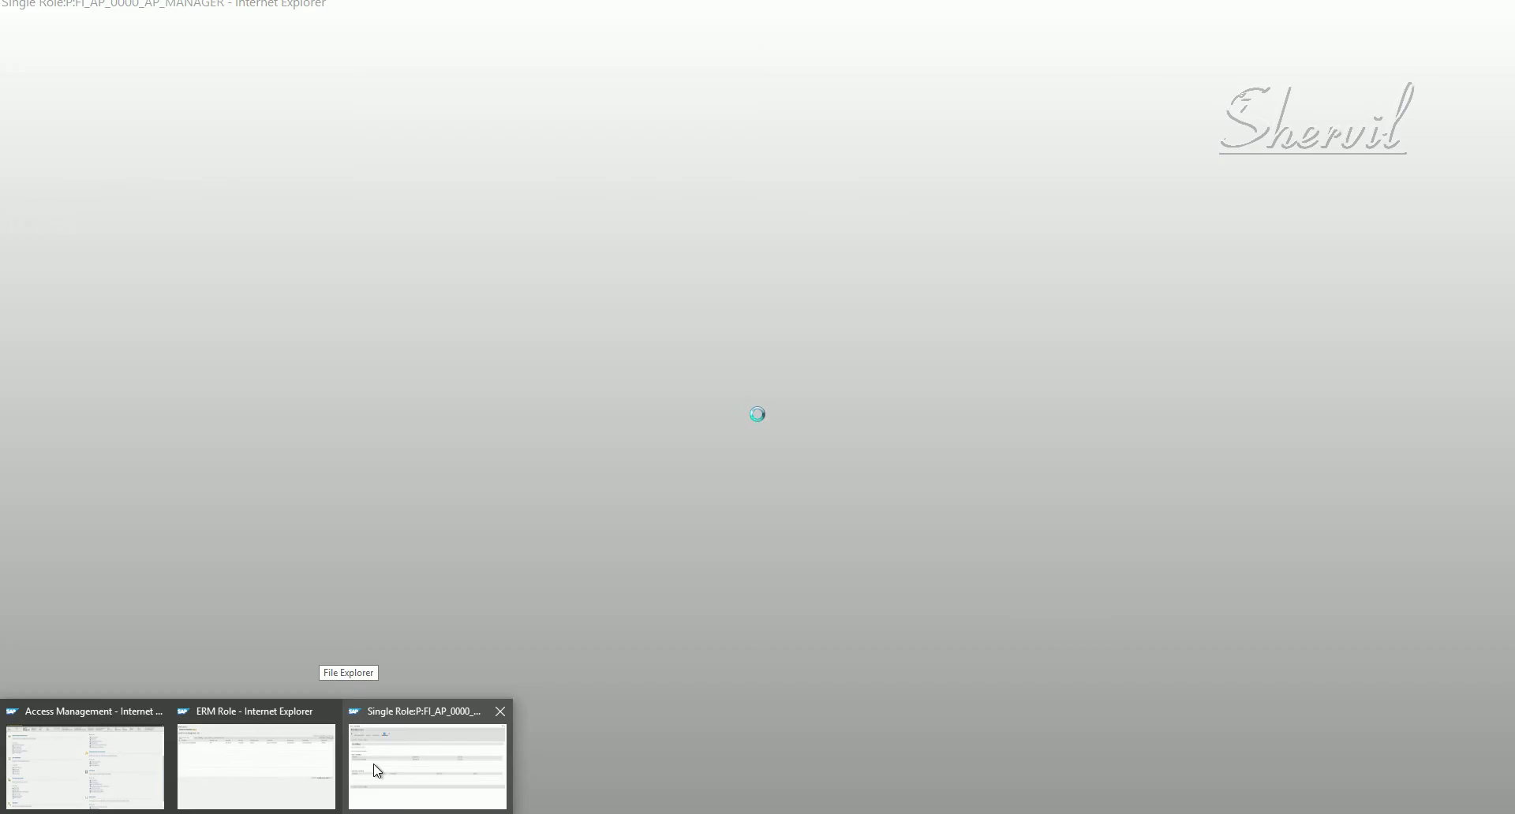
pyautogui.click(377, 771)
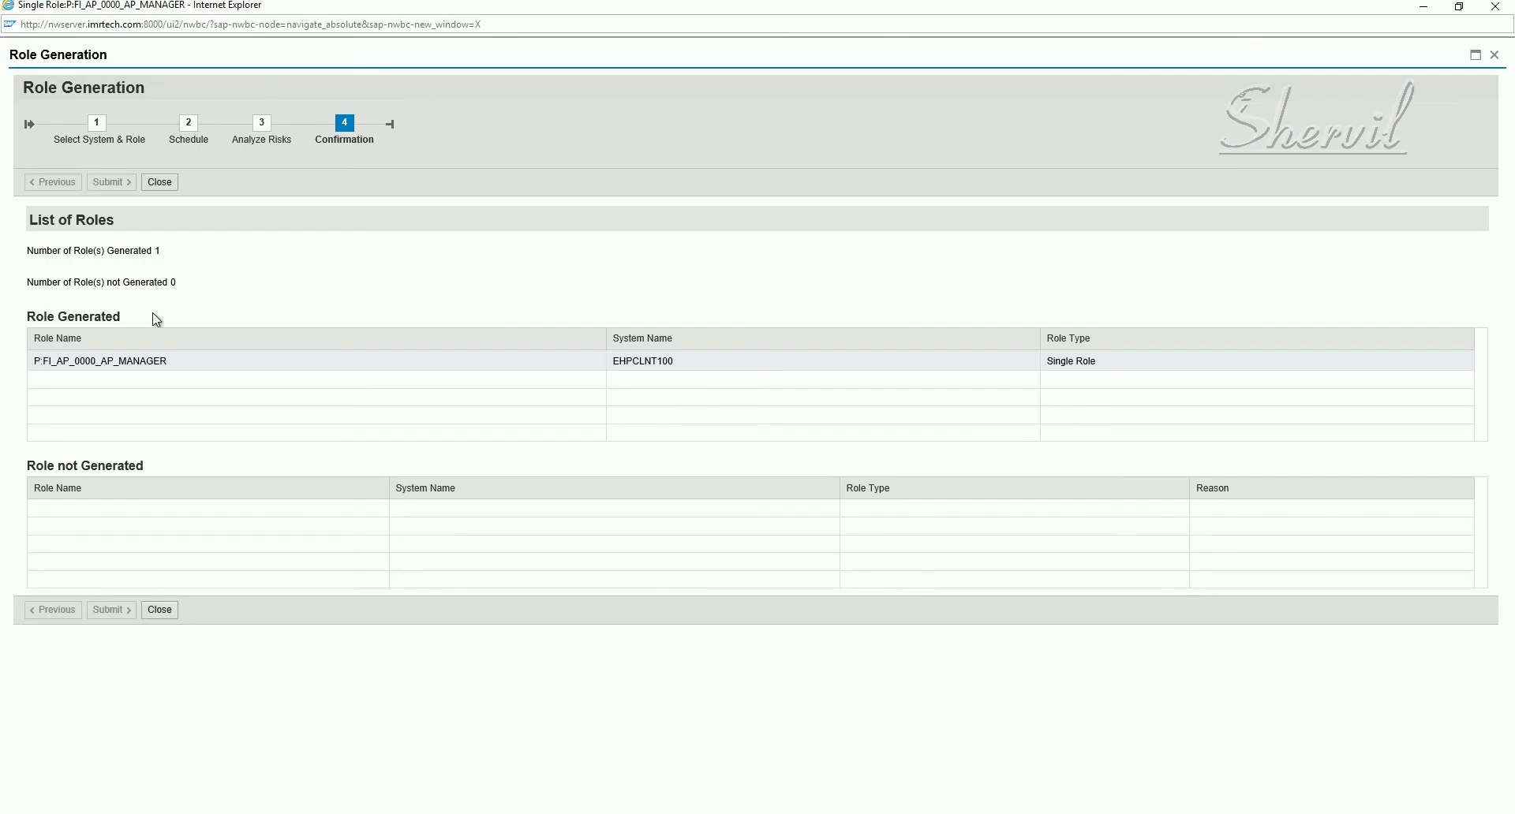
pyautogui.click(124, 368)
pyautogui.click(45, 363)
pyautogui.hotkey('alt', 'Tab')
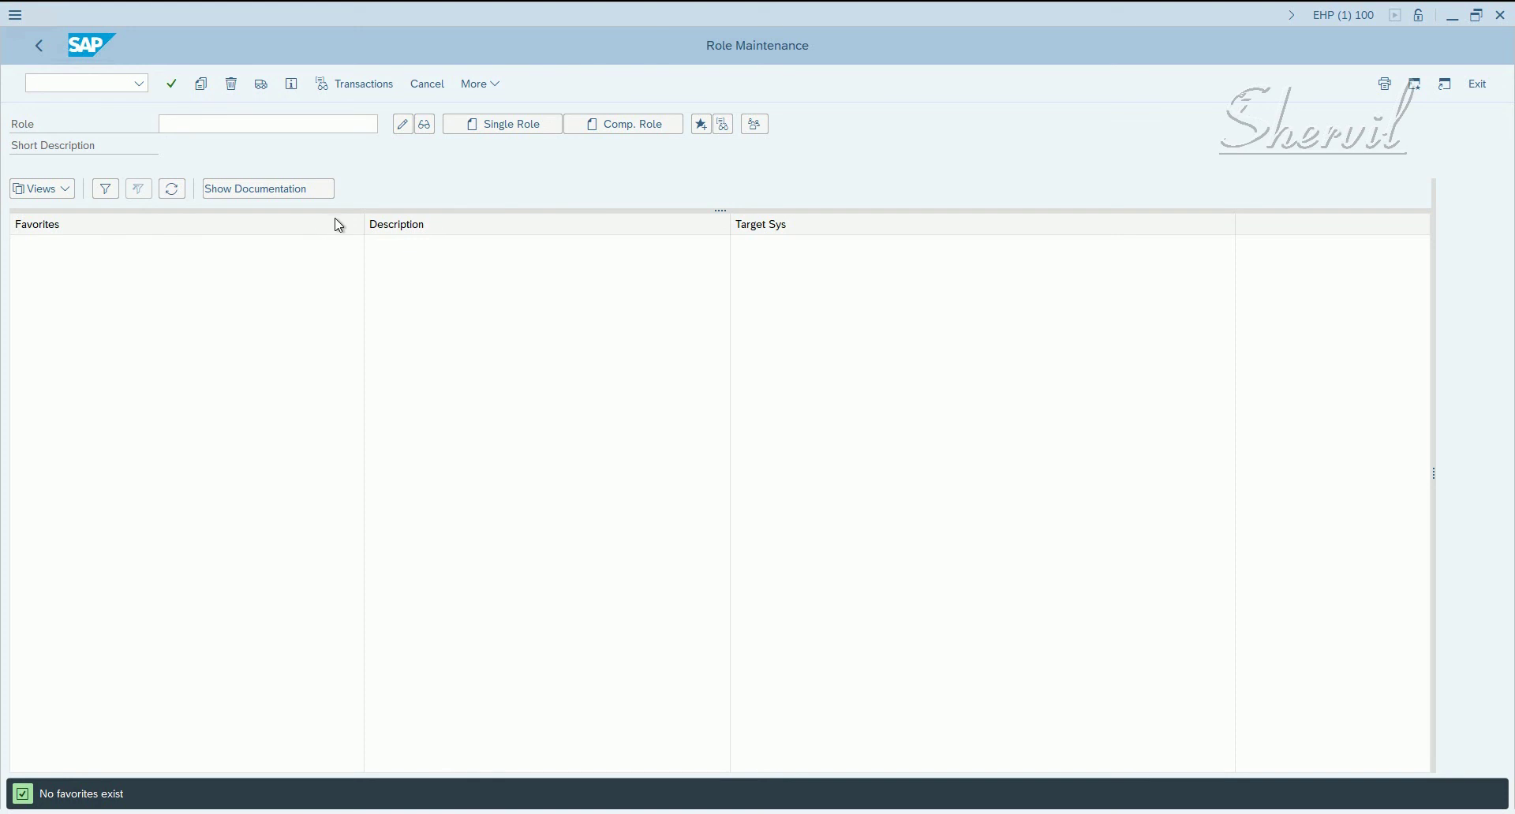
# - Search roles matching P:FI_AP* and pick P:FI_AP_0000_AP_MANAGER
pyautogui.click(329, 129)
pyautogui.write('P:')
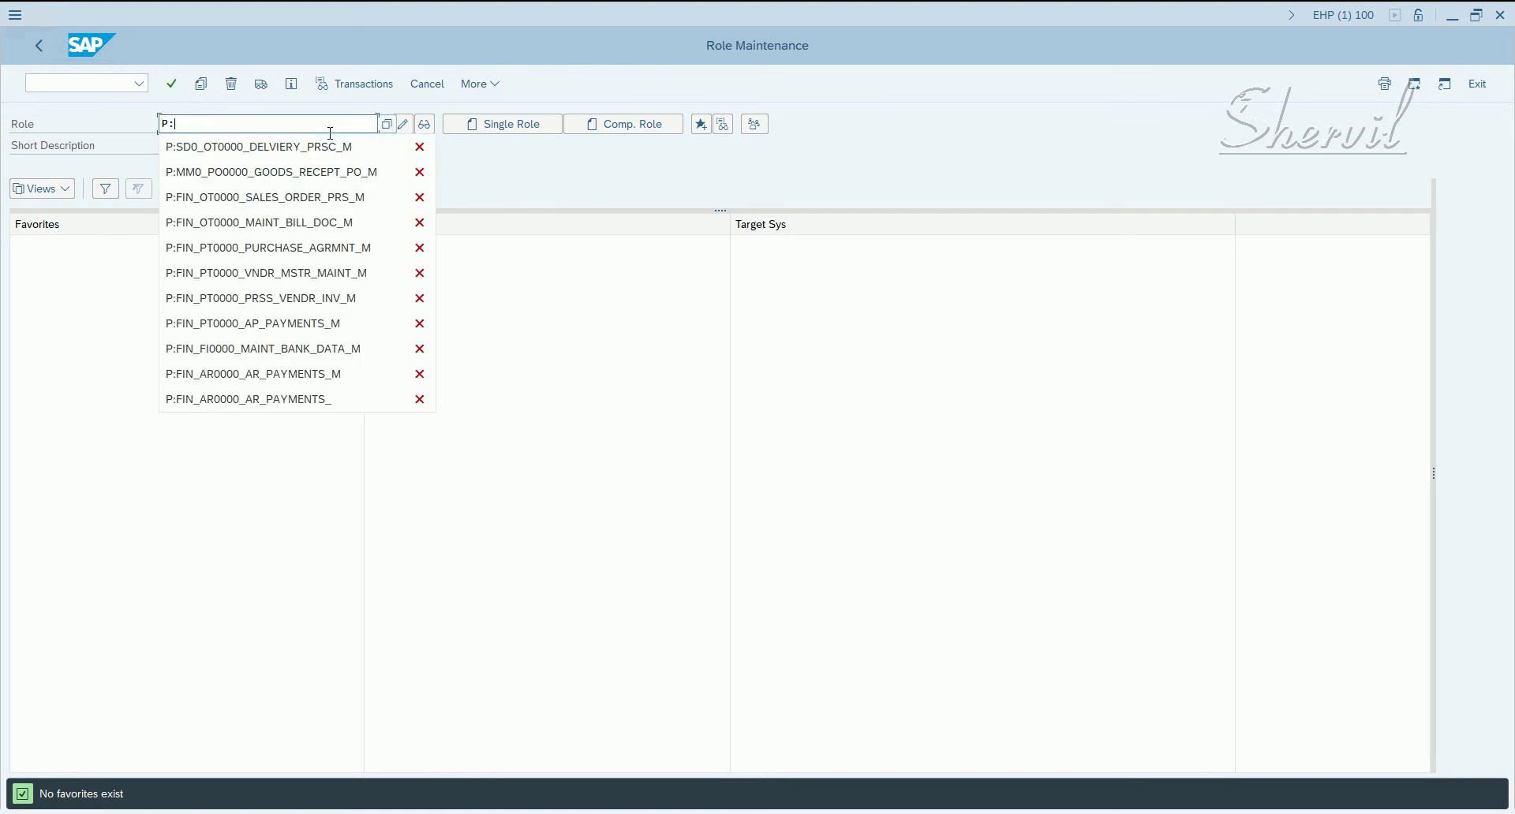
pyautogui.write('FI_AP*')
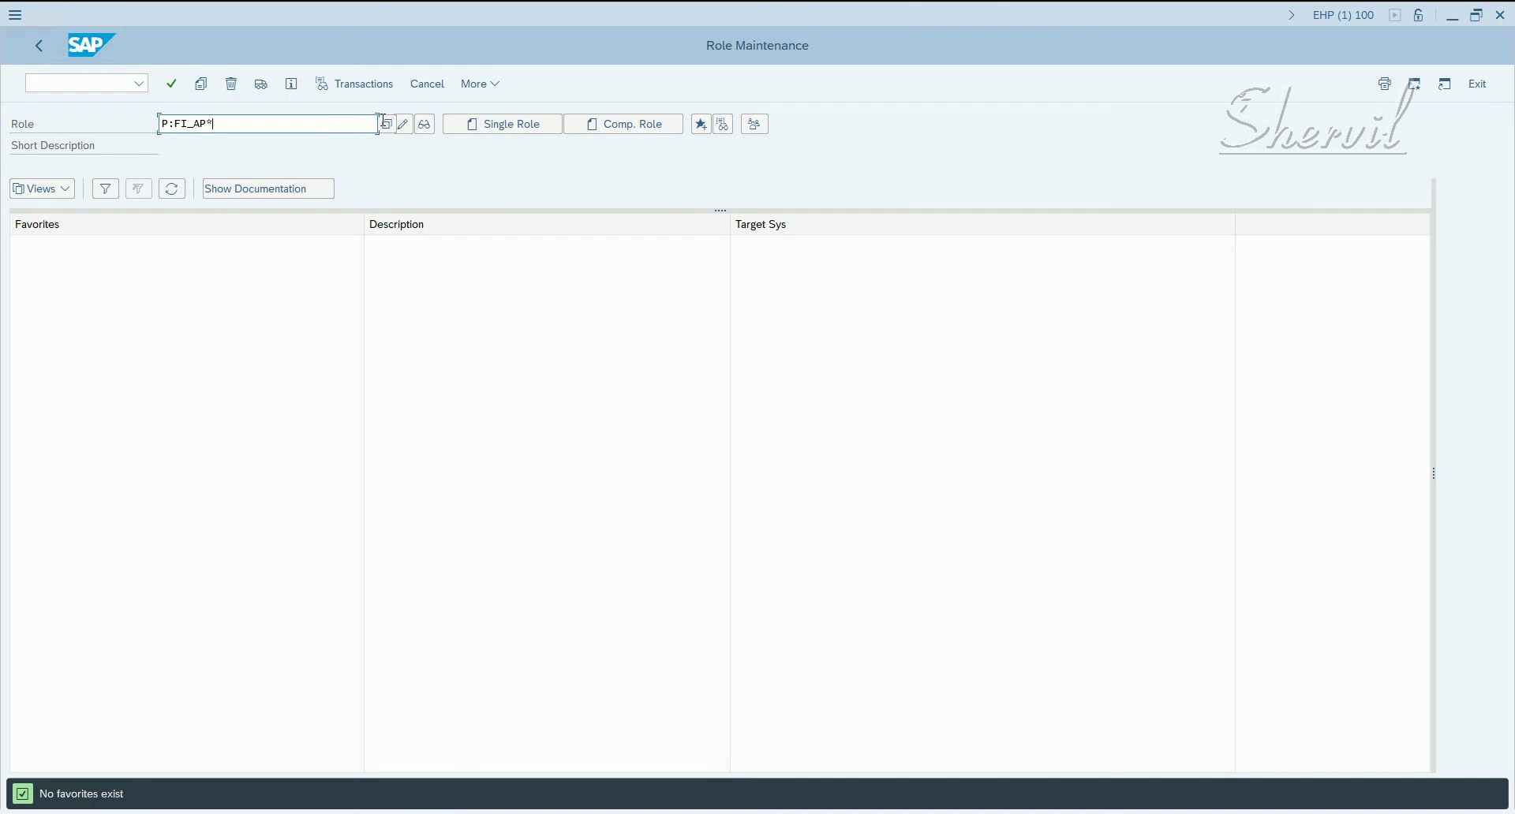
pyautogui.click(386, 124)
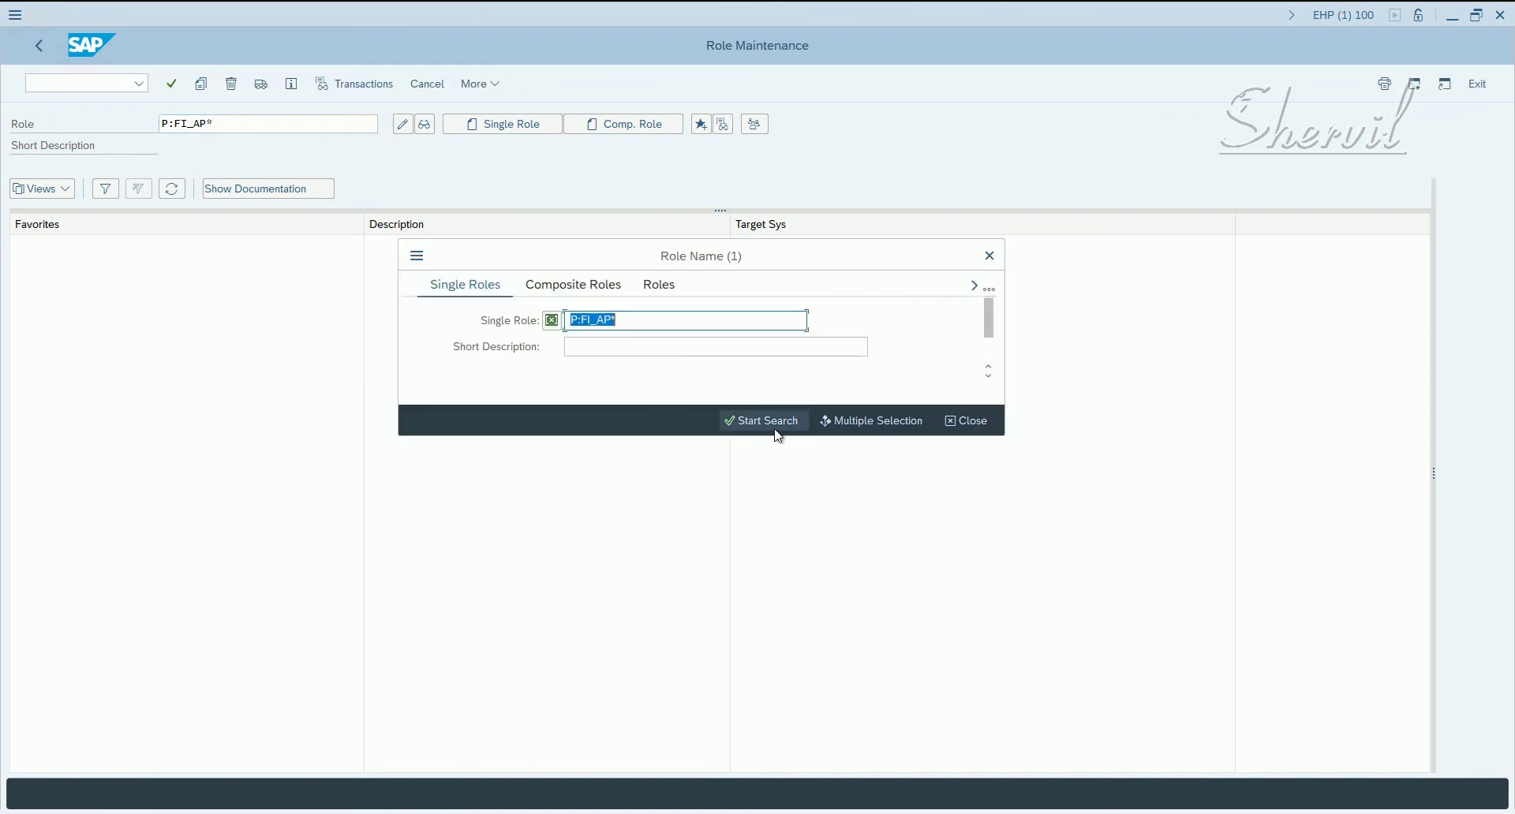
pyautogui.click(784, 415)
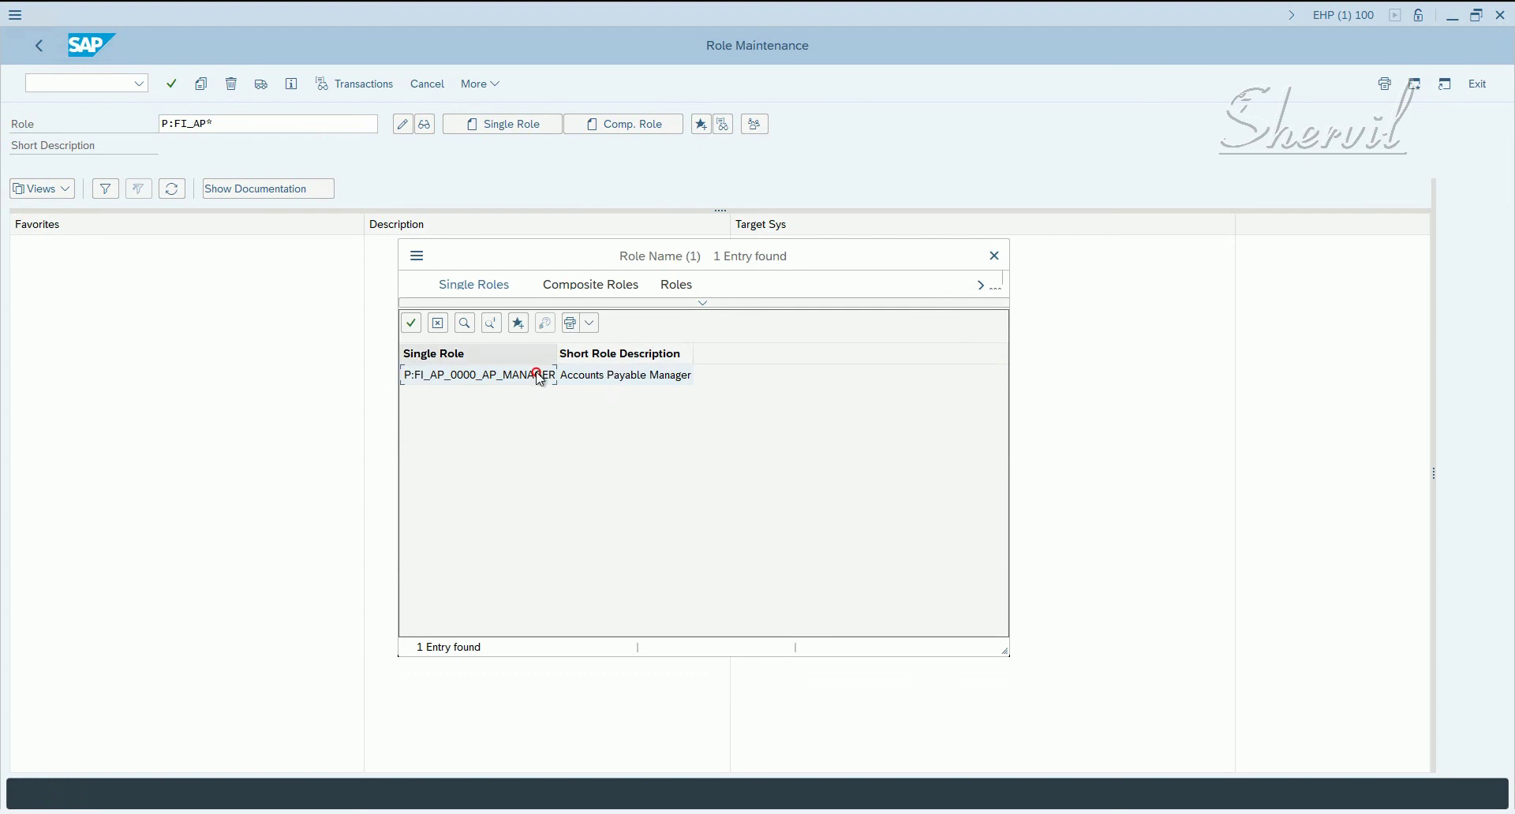
pyautogui.doubleClick(541, 375)
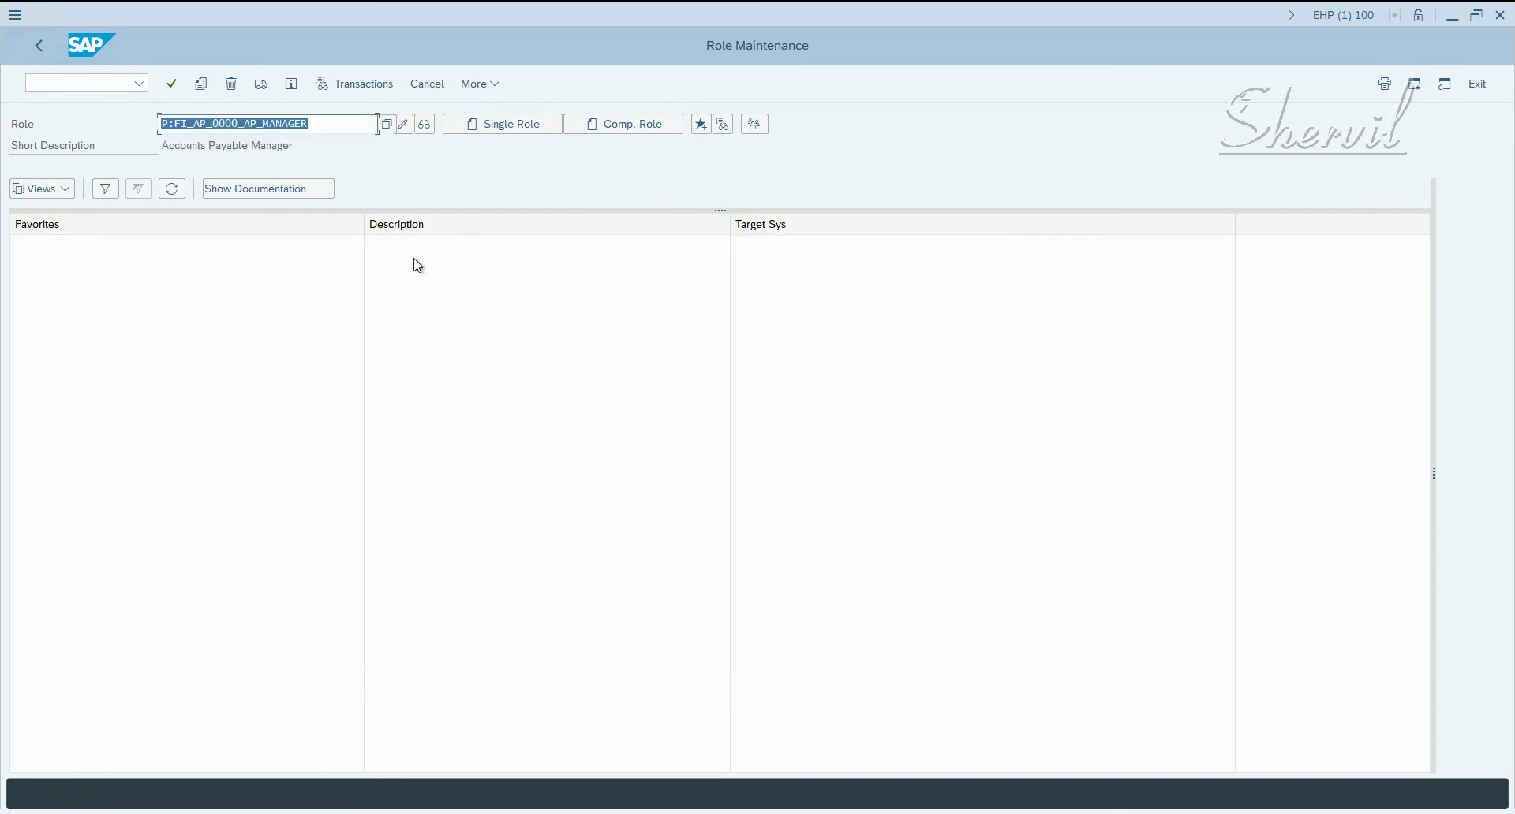
# - Display the role and confirm its current authorization profile T-EP572258 on the Authorizations tab
pyautogui.click(424, 124)
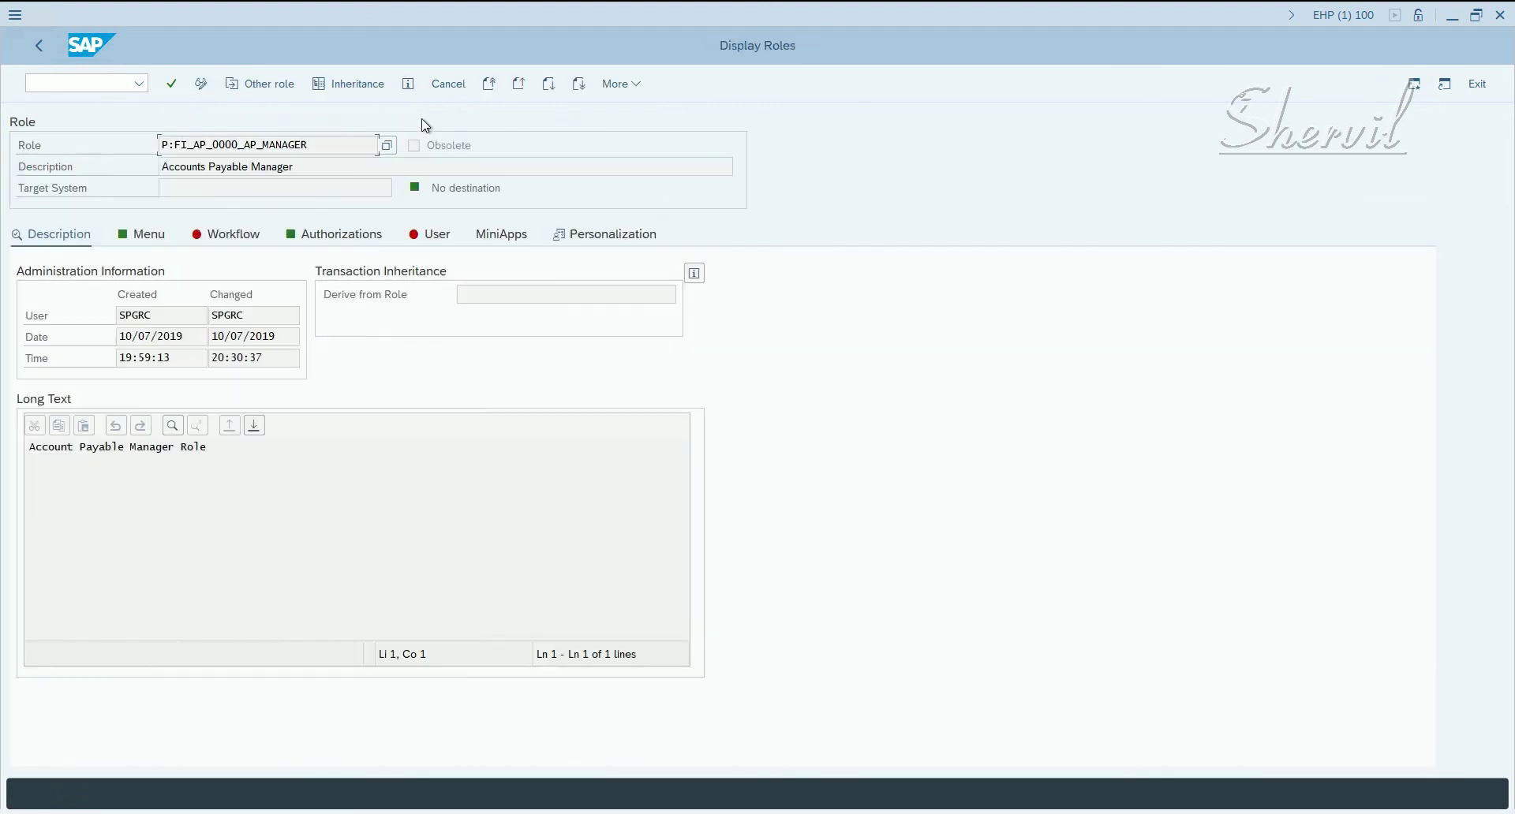
pyautogui.click(330, 241)
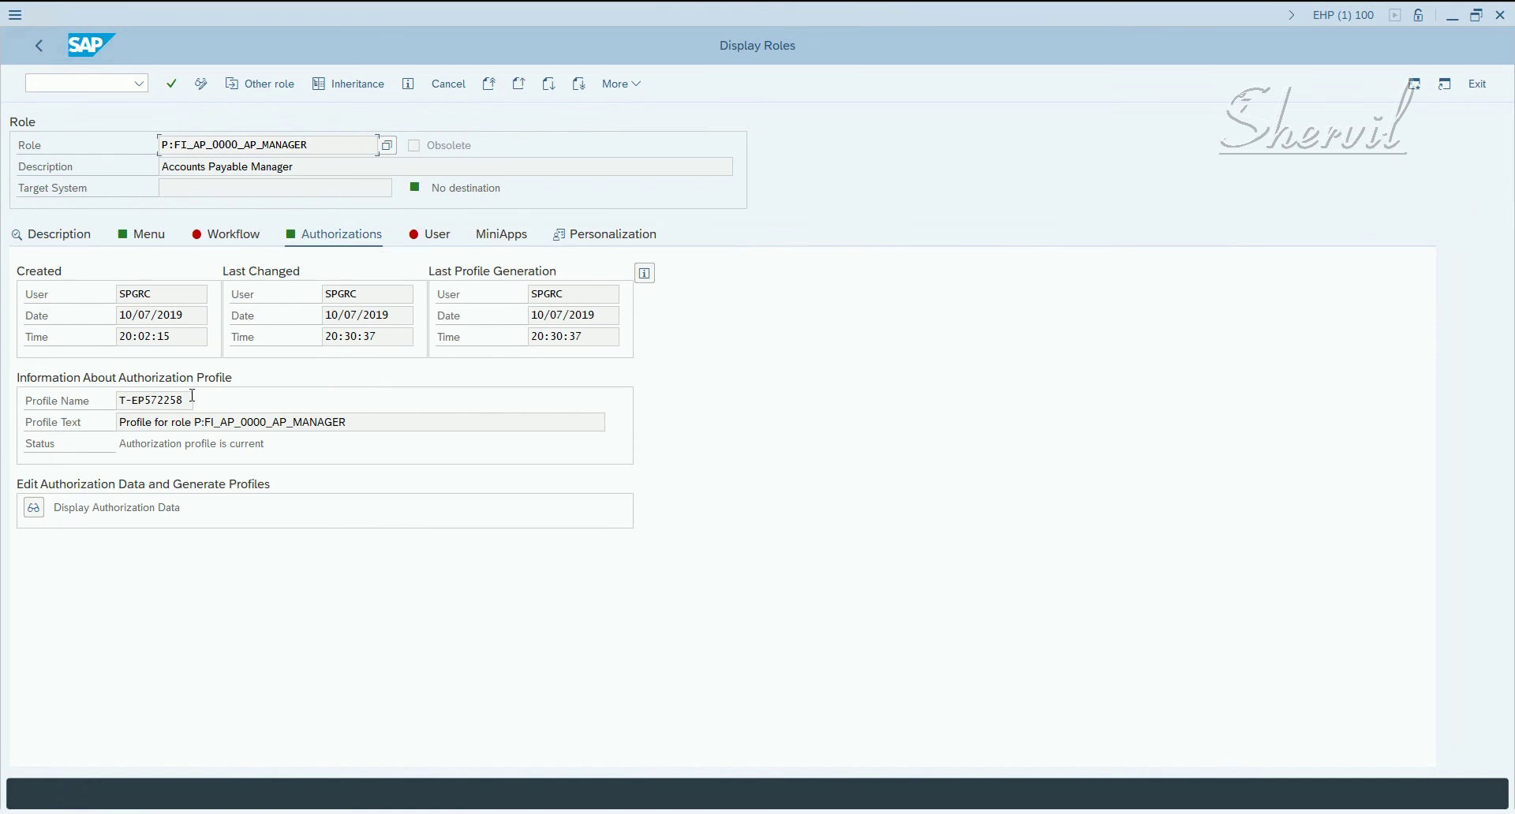
pyautogui.moveTo(193, 397); pyautogui.dragTo(37, 407)
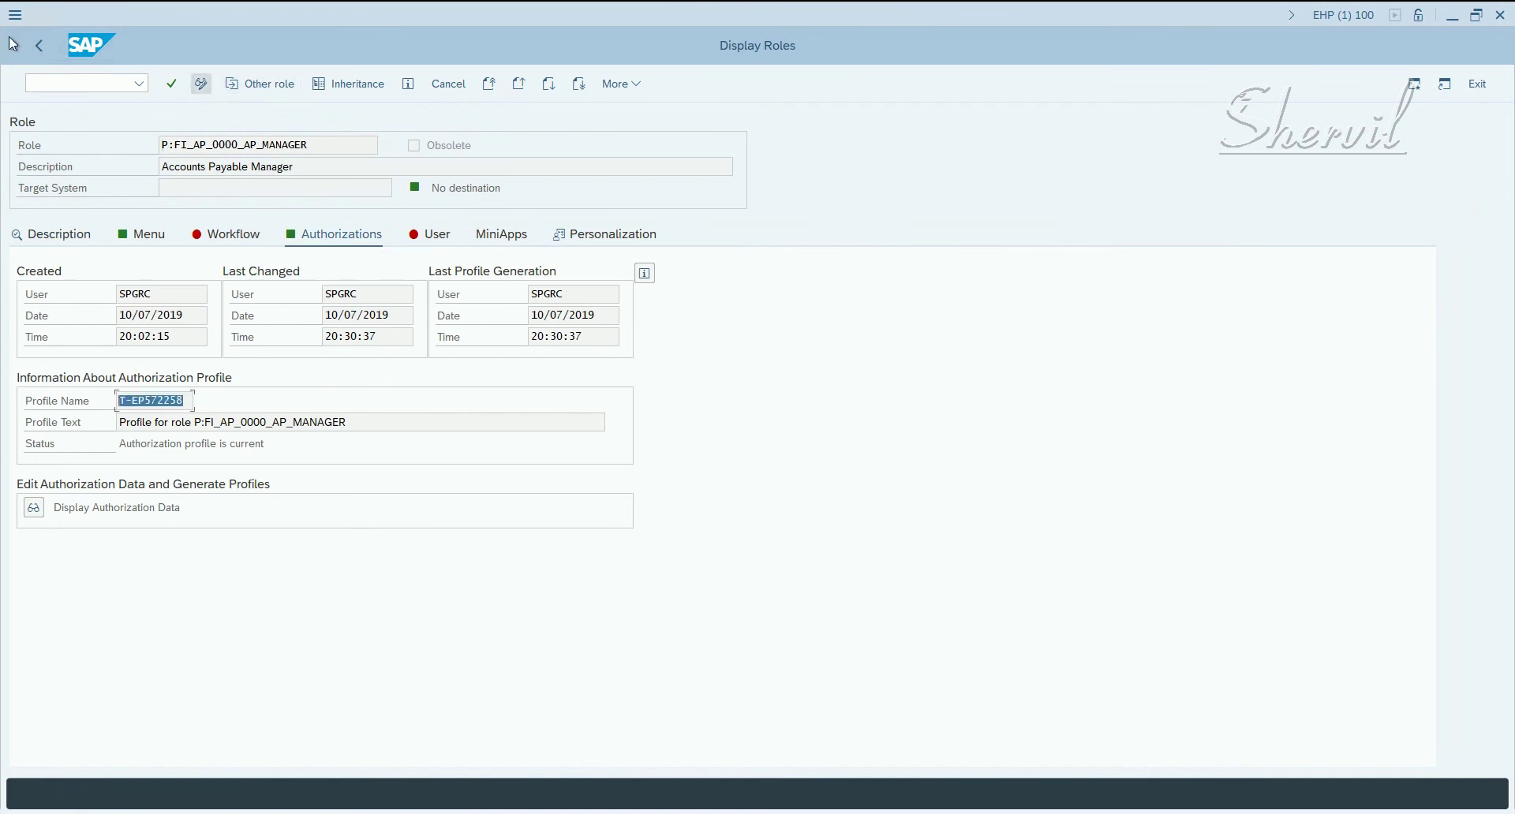
pyautogui.click(35, 45)
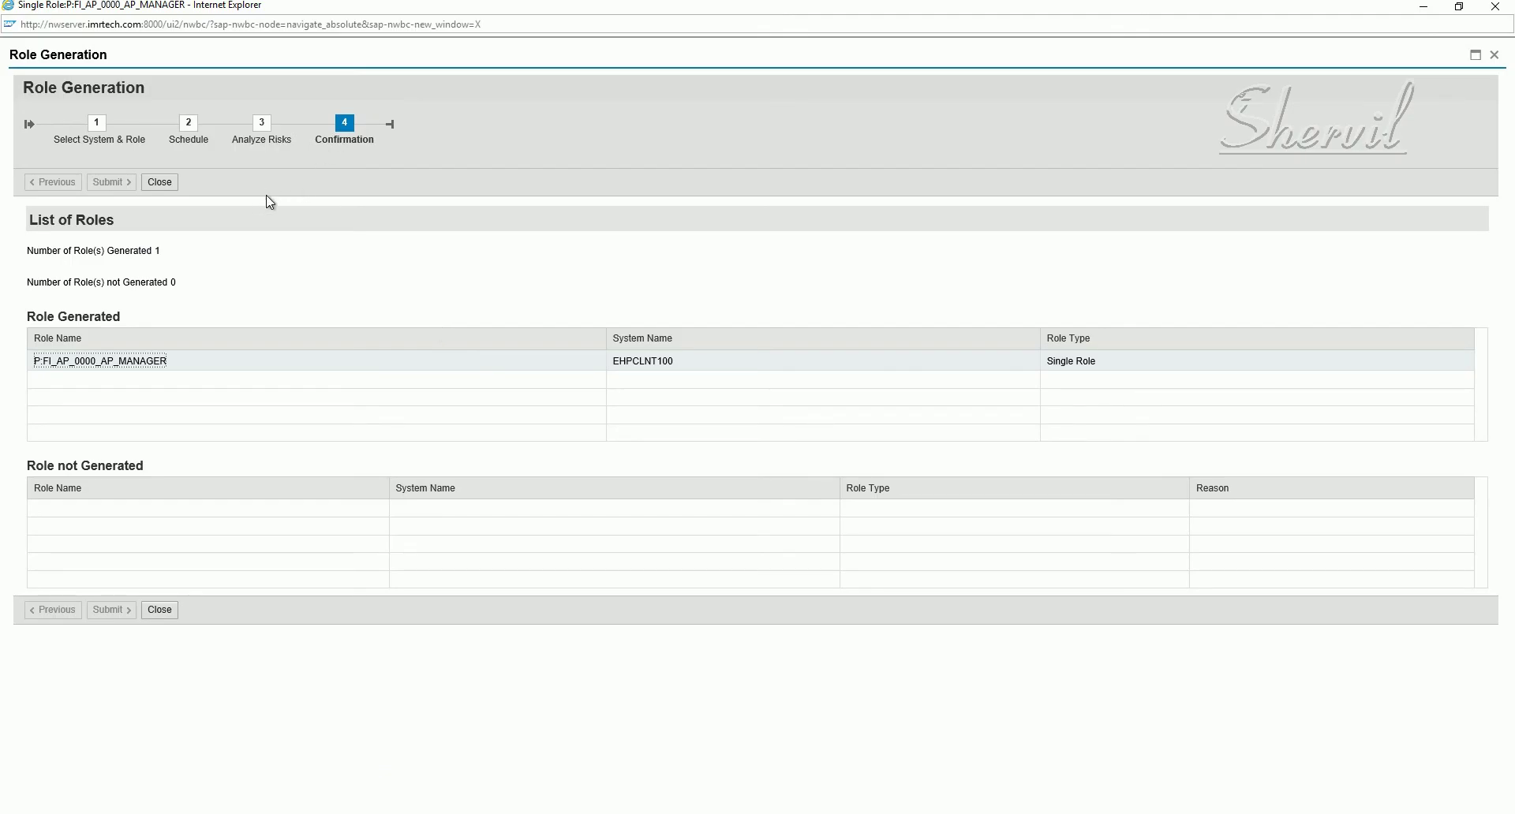
# - Close the generation confirmation, save and continue to Complete, and review the Accounts Payable Manager description
pyautogui.click(159, 183)
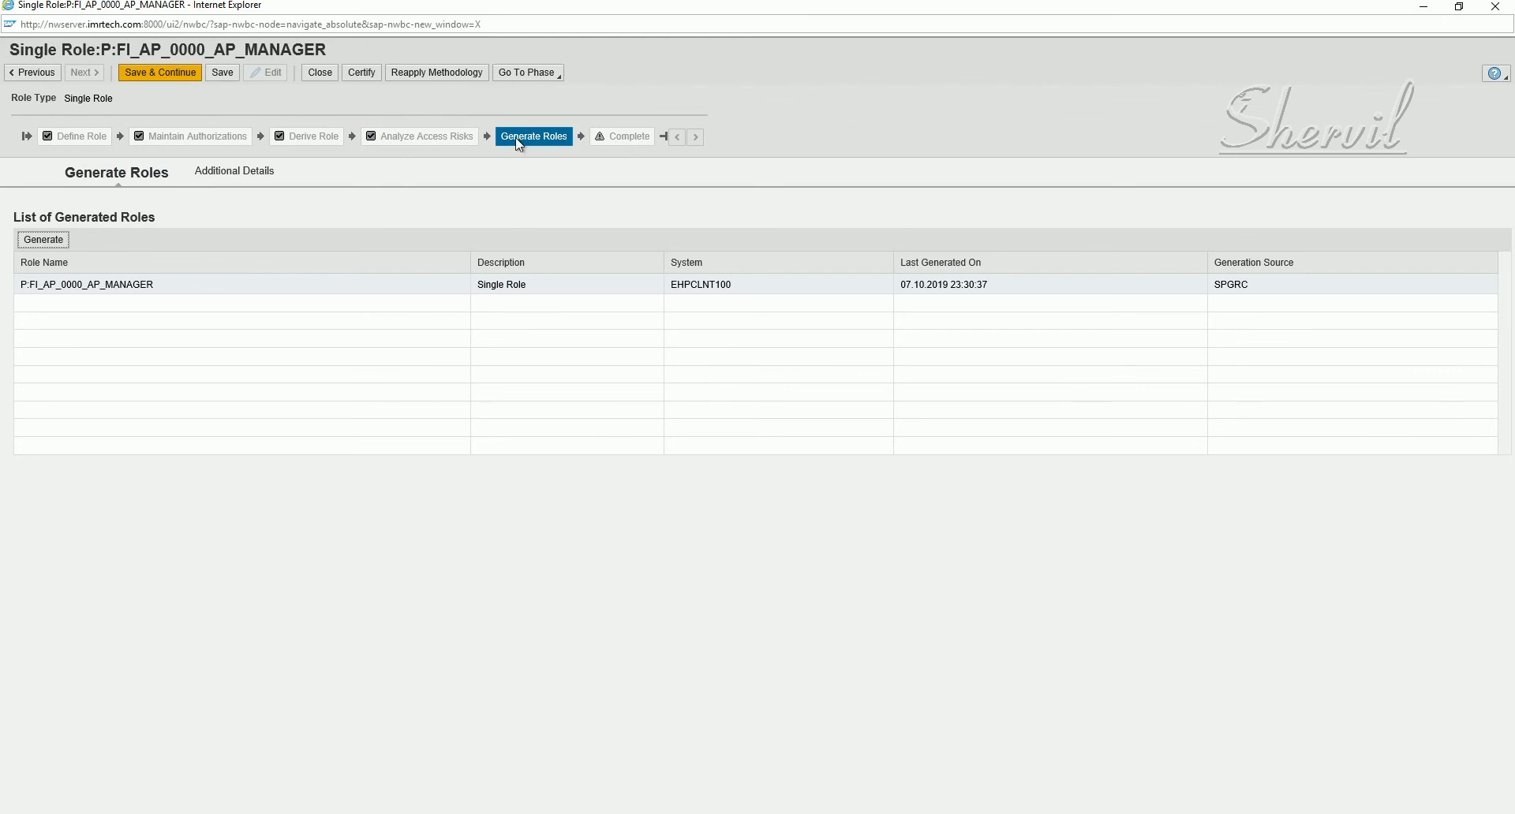
pyautogui.click(169, 76)
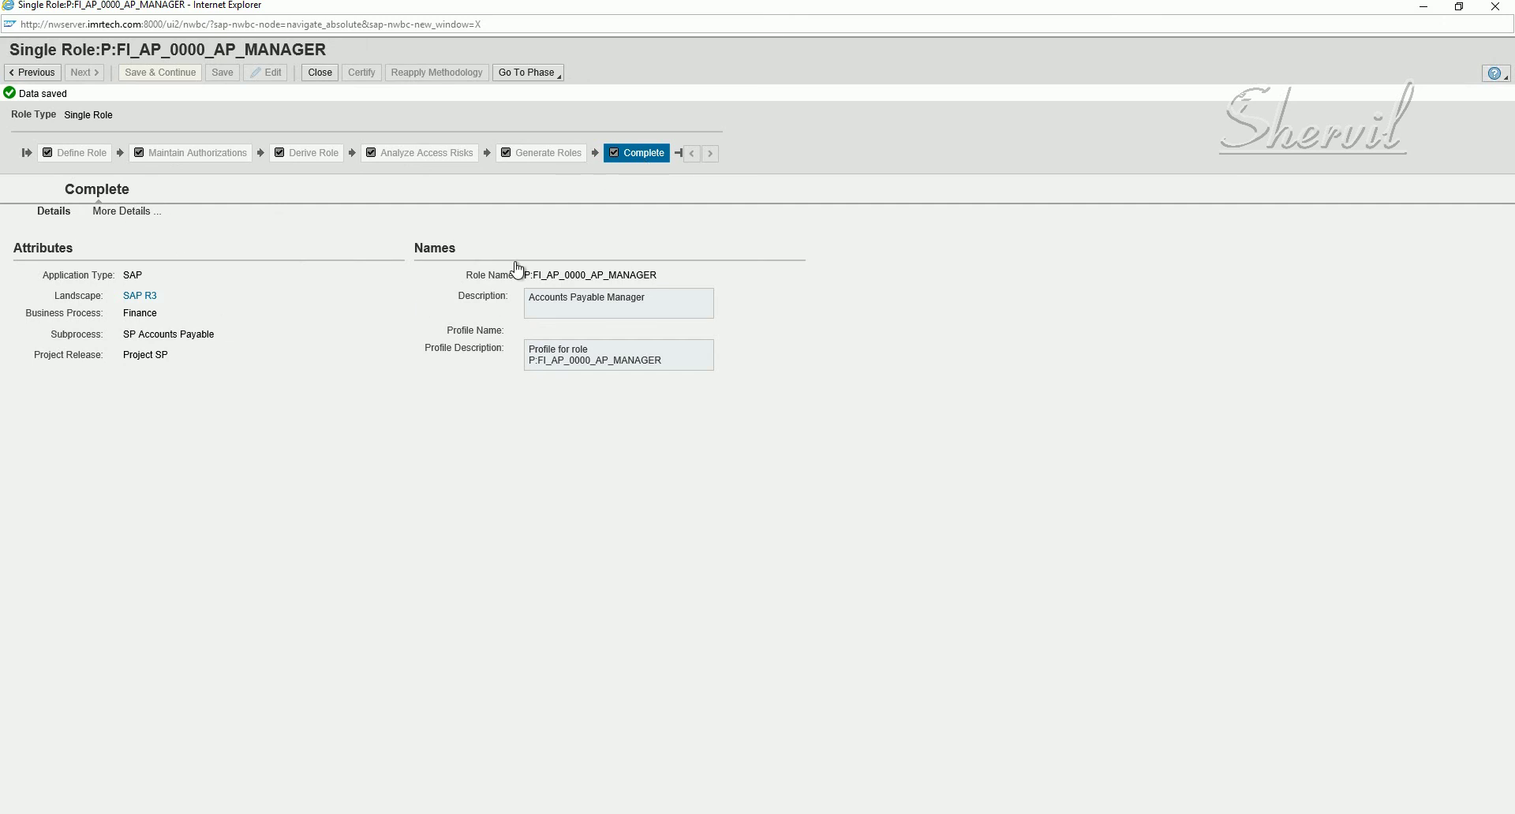
pyautogui.moveTo(645, 303); pyautogui.dragTo(525, 306)
pyautogui.moveTo(663, 361); pyautogui.dragTo(528, 361)
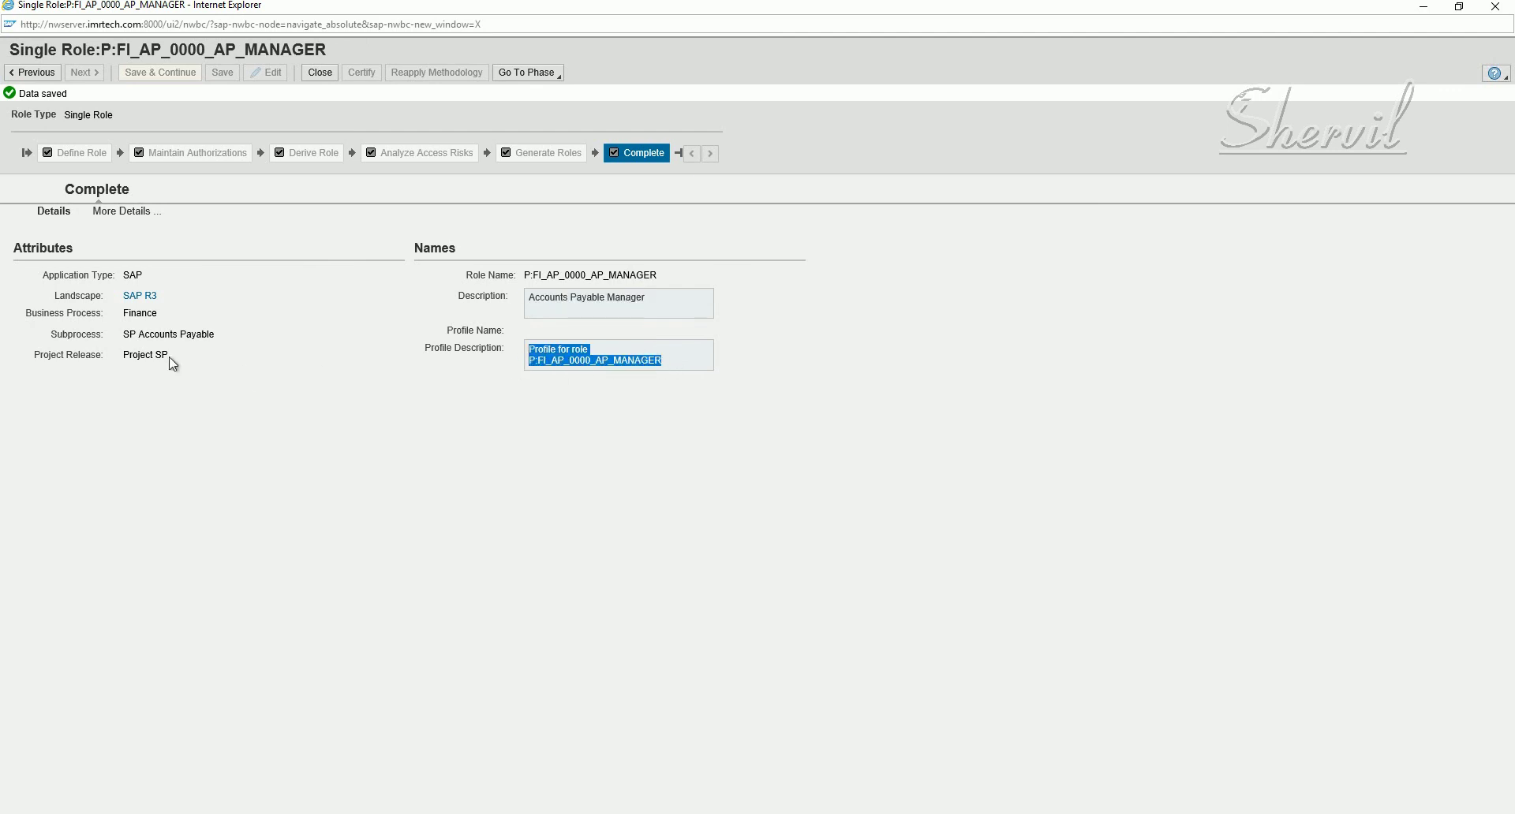
pyautogui.click(151, 314)
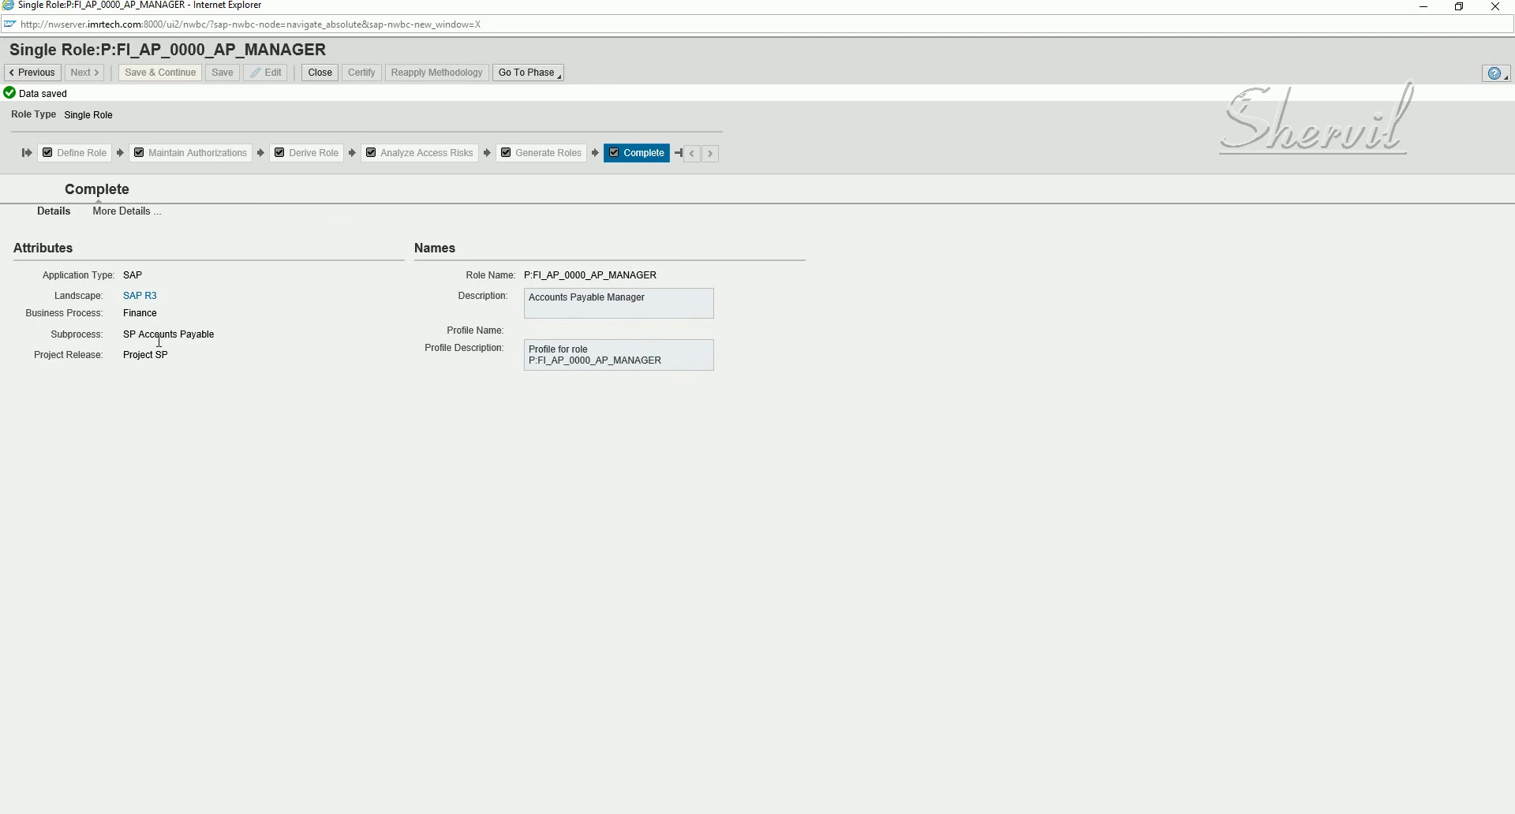
# - Review the role's Functional Area, Company, Custom Fields and Owners/Approvers details
pyautogui.click(124, 212)
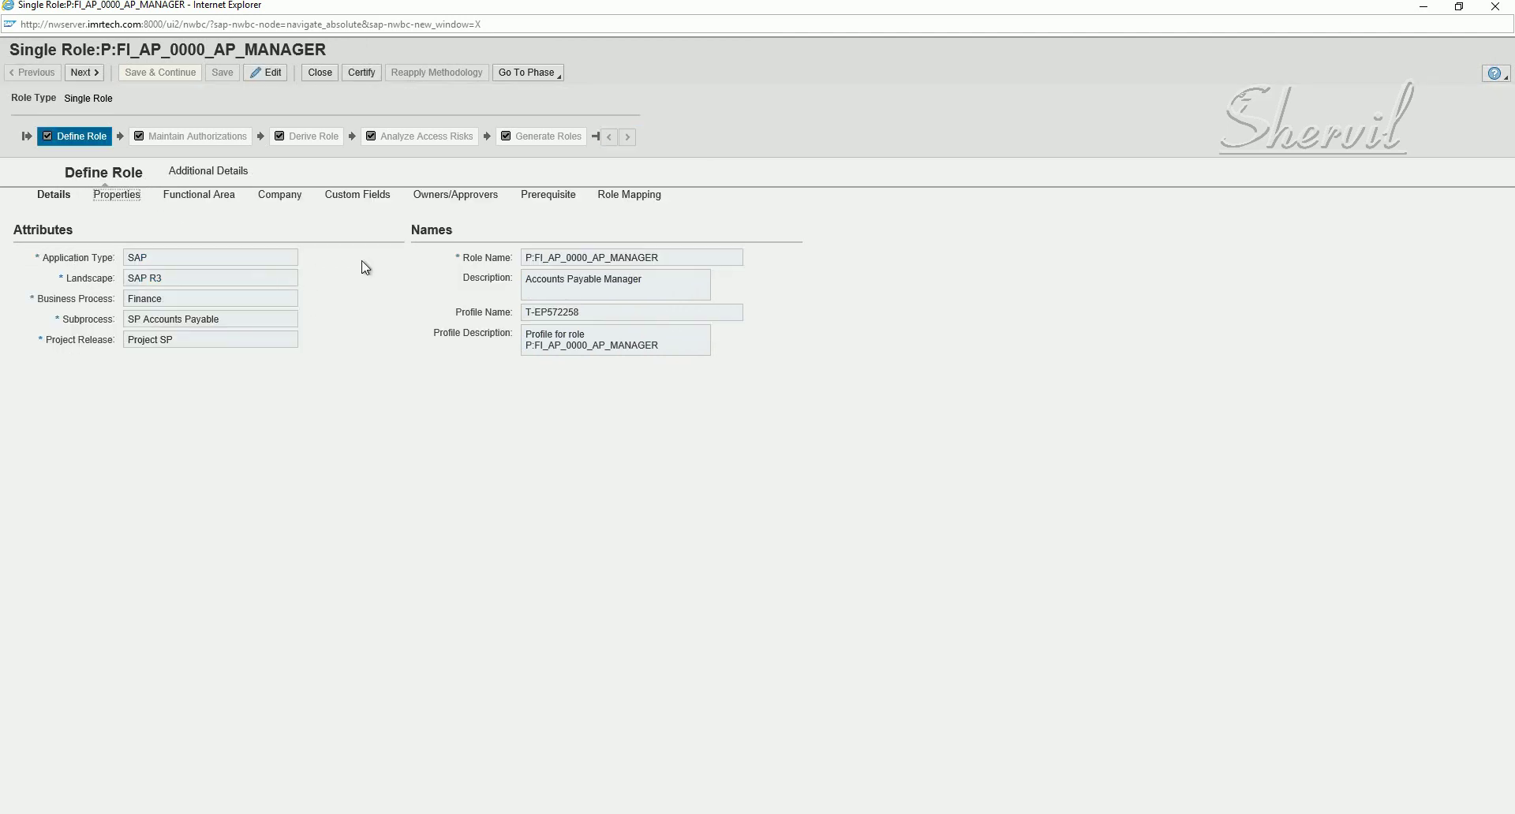
pyautogui.click(183, 200)
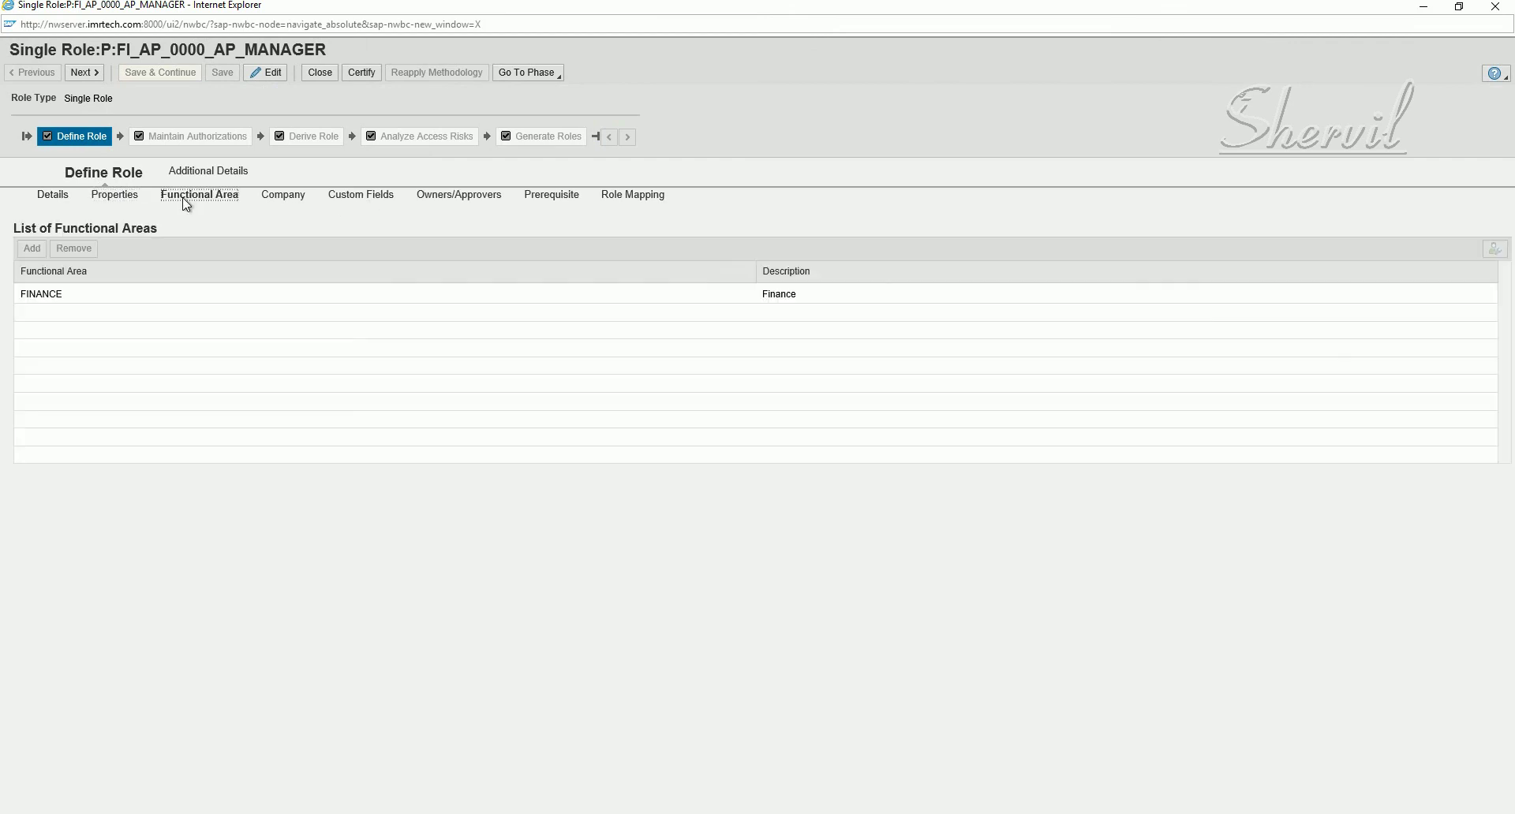
pyautogui.click(296, 199)
pyautogui.click(350, 202)
pyautogui.click(444, 202)
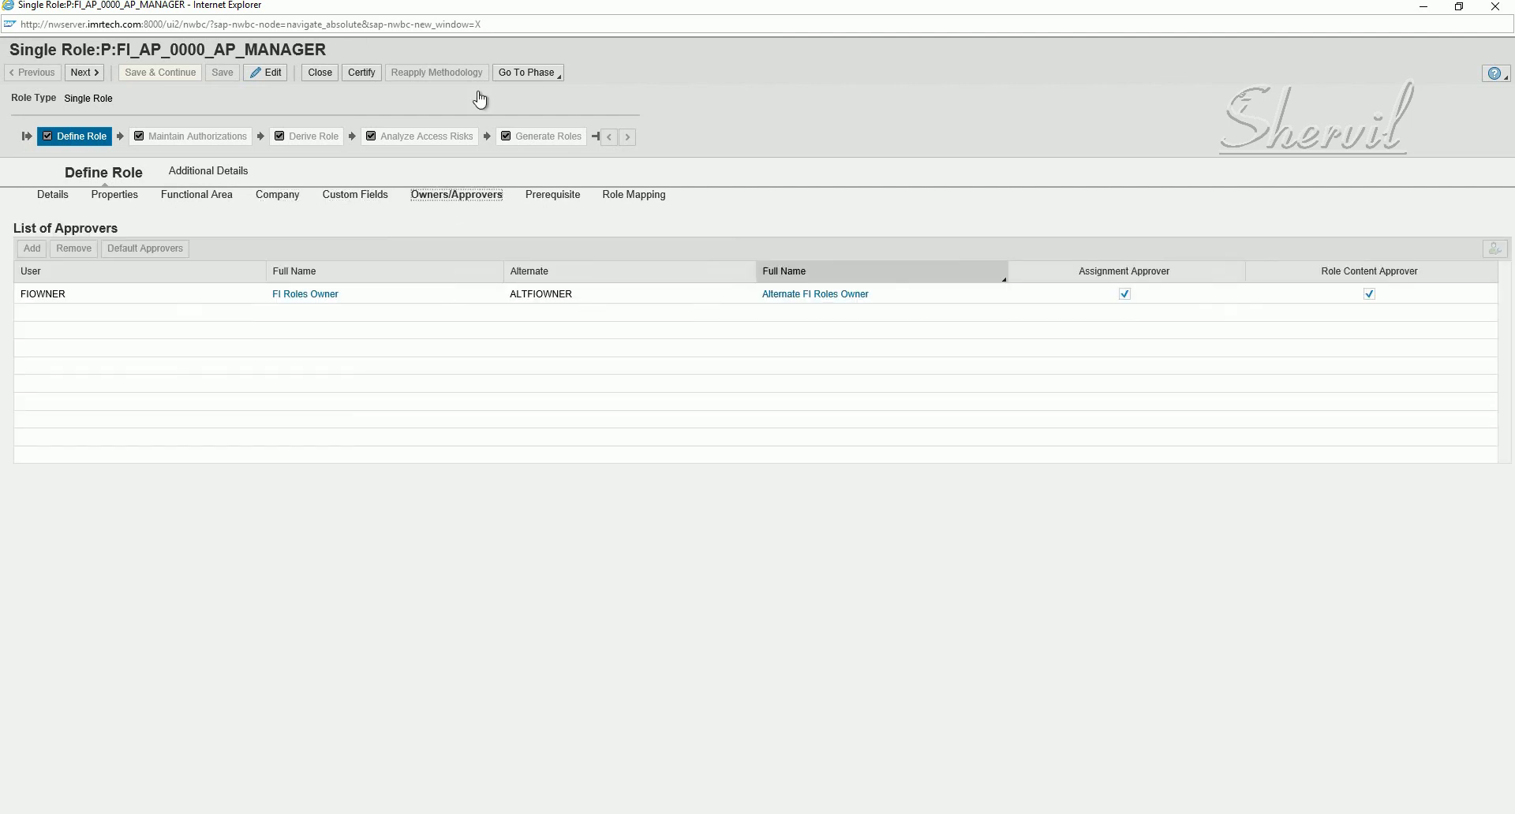
# - View the Analyze Access Risks and Define Role phases via Go To Phase, then close the role page
pyautogui.click(557, 75)
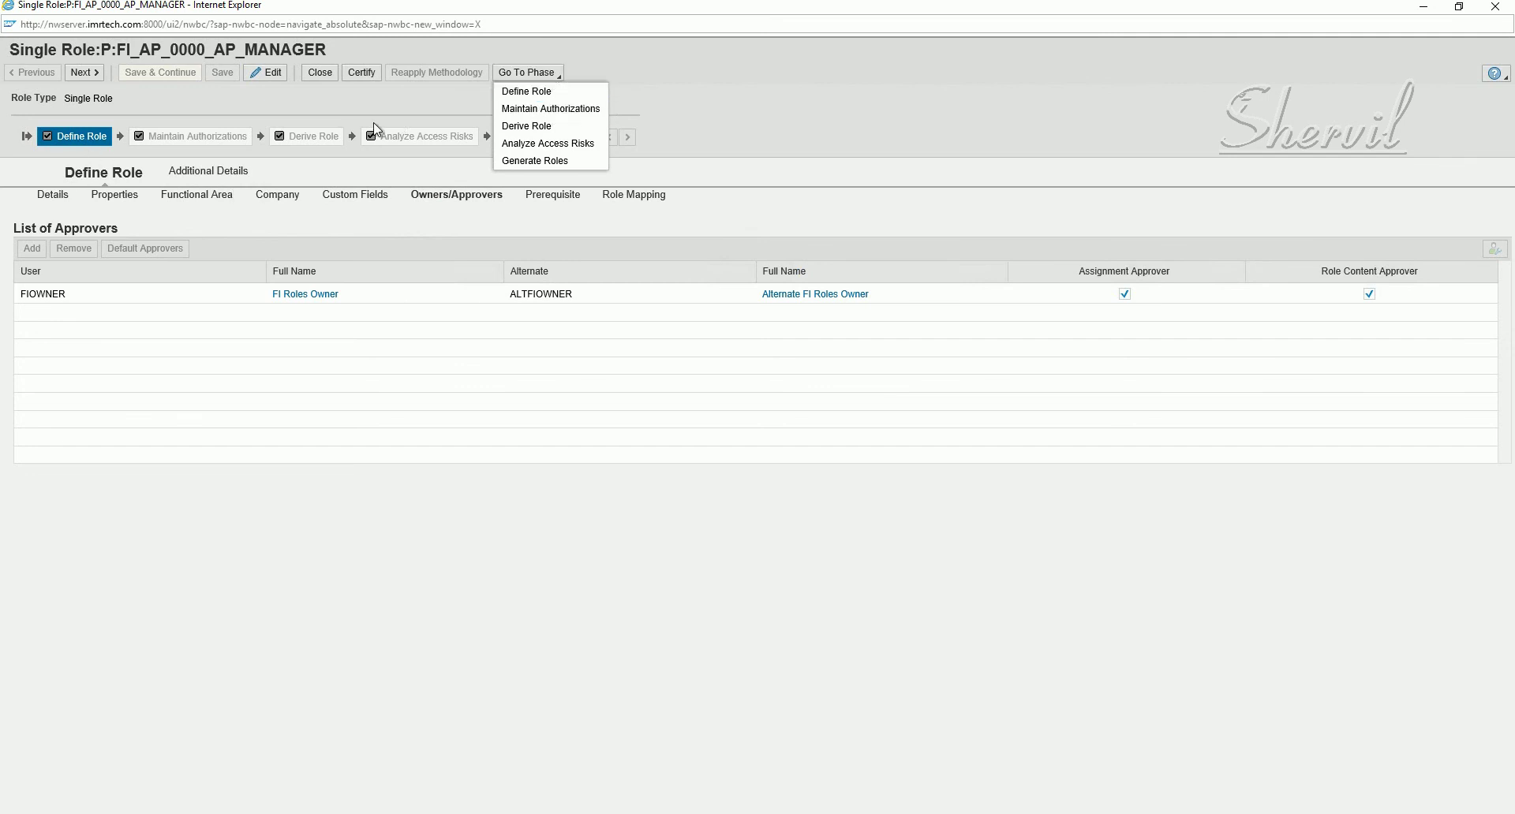
pyautogui.click(564, 150)
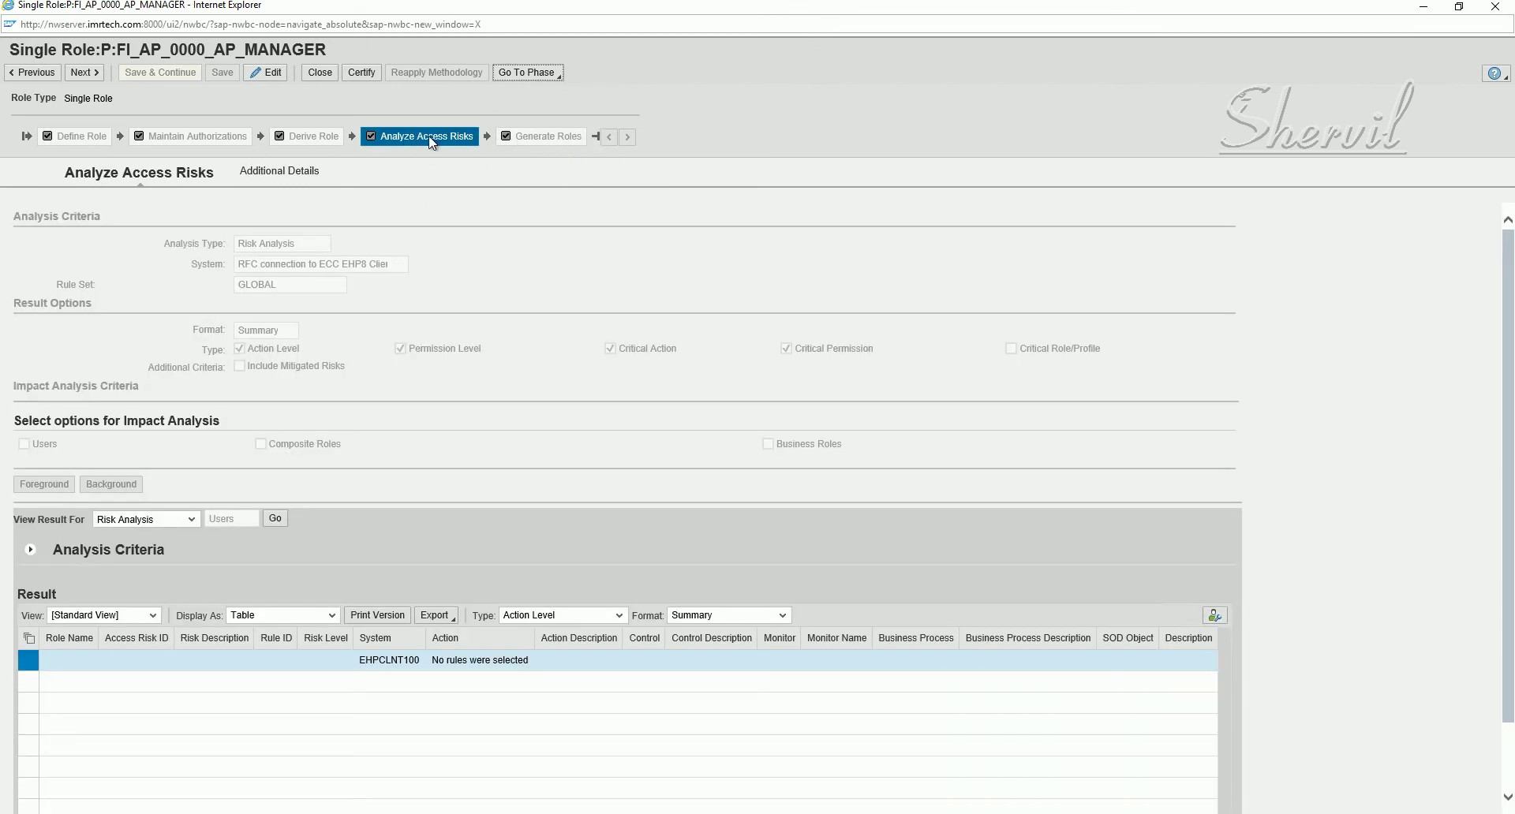
pyautogui.click(524, 76)
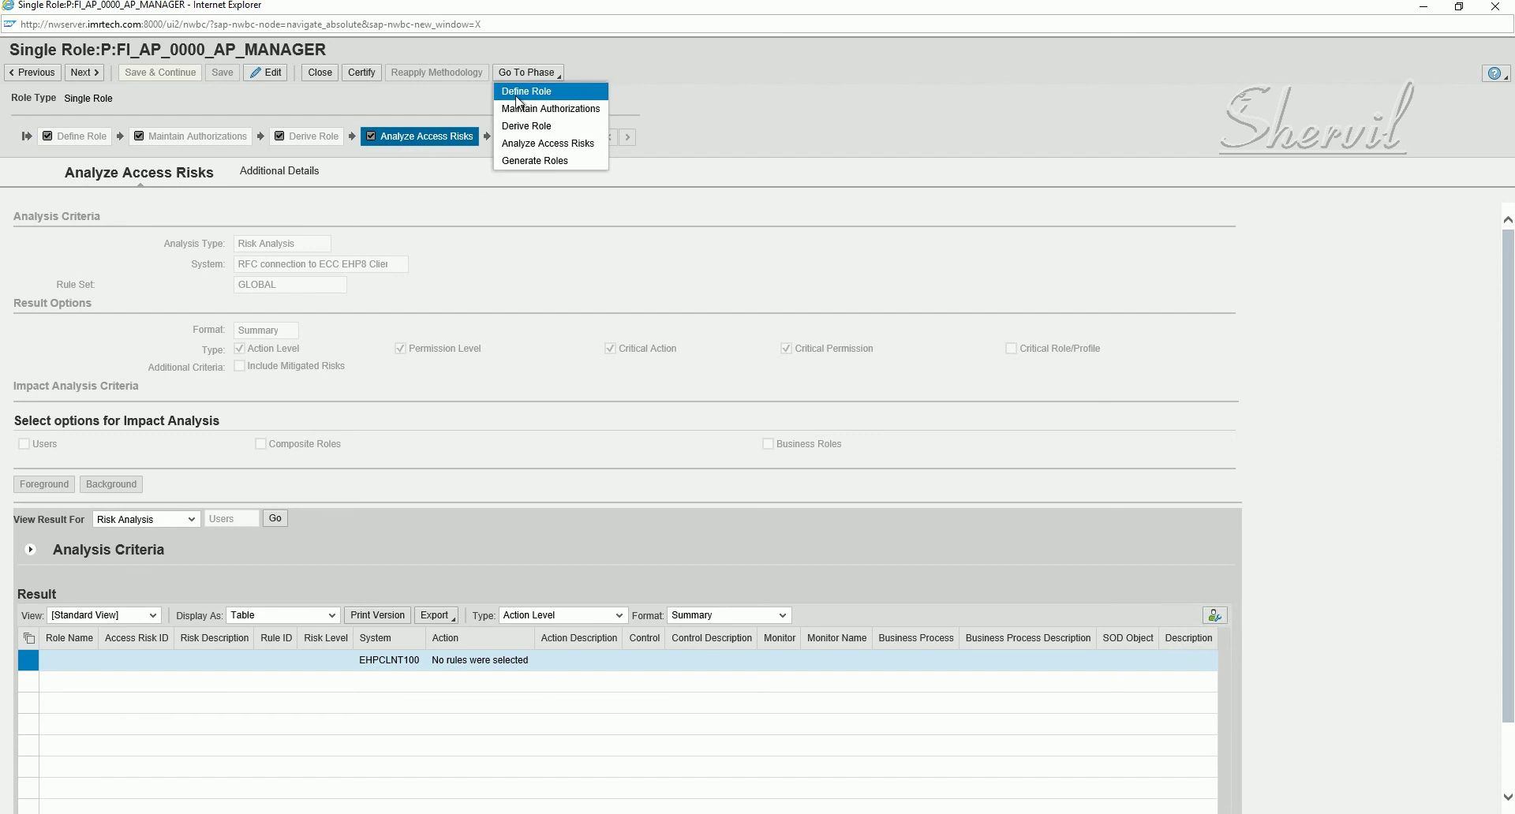
pyautogui.click(517, 94)
pyautogui.click(318, 74)
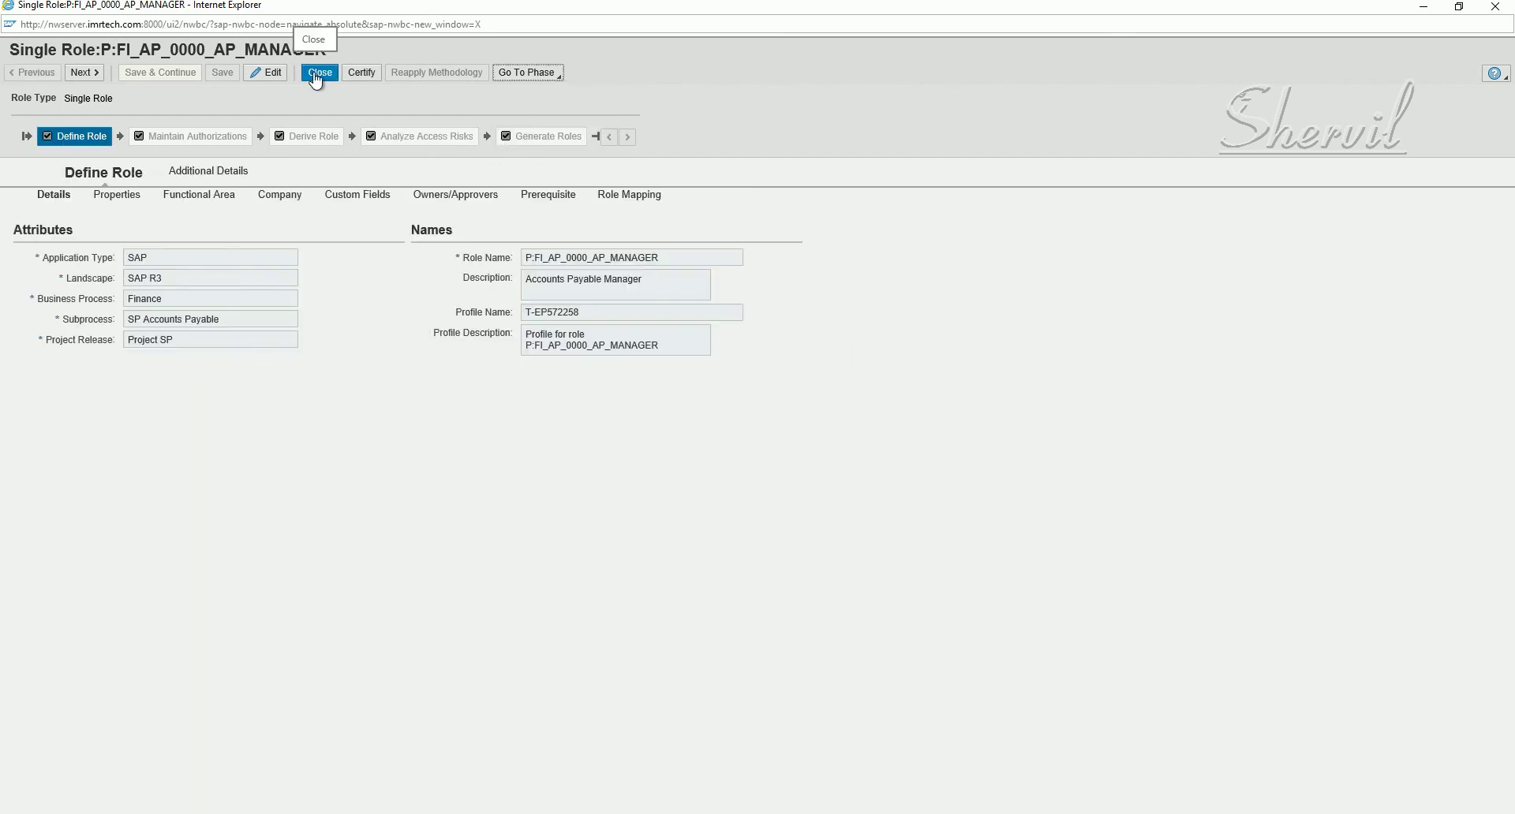
pyautogui.click(317, 75)
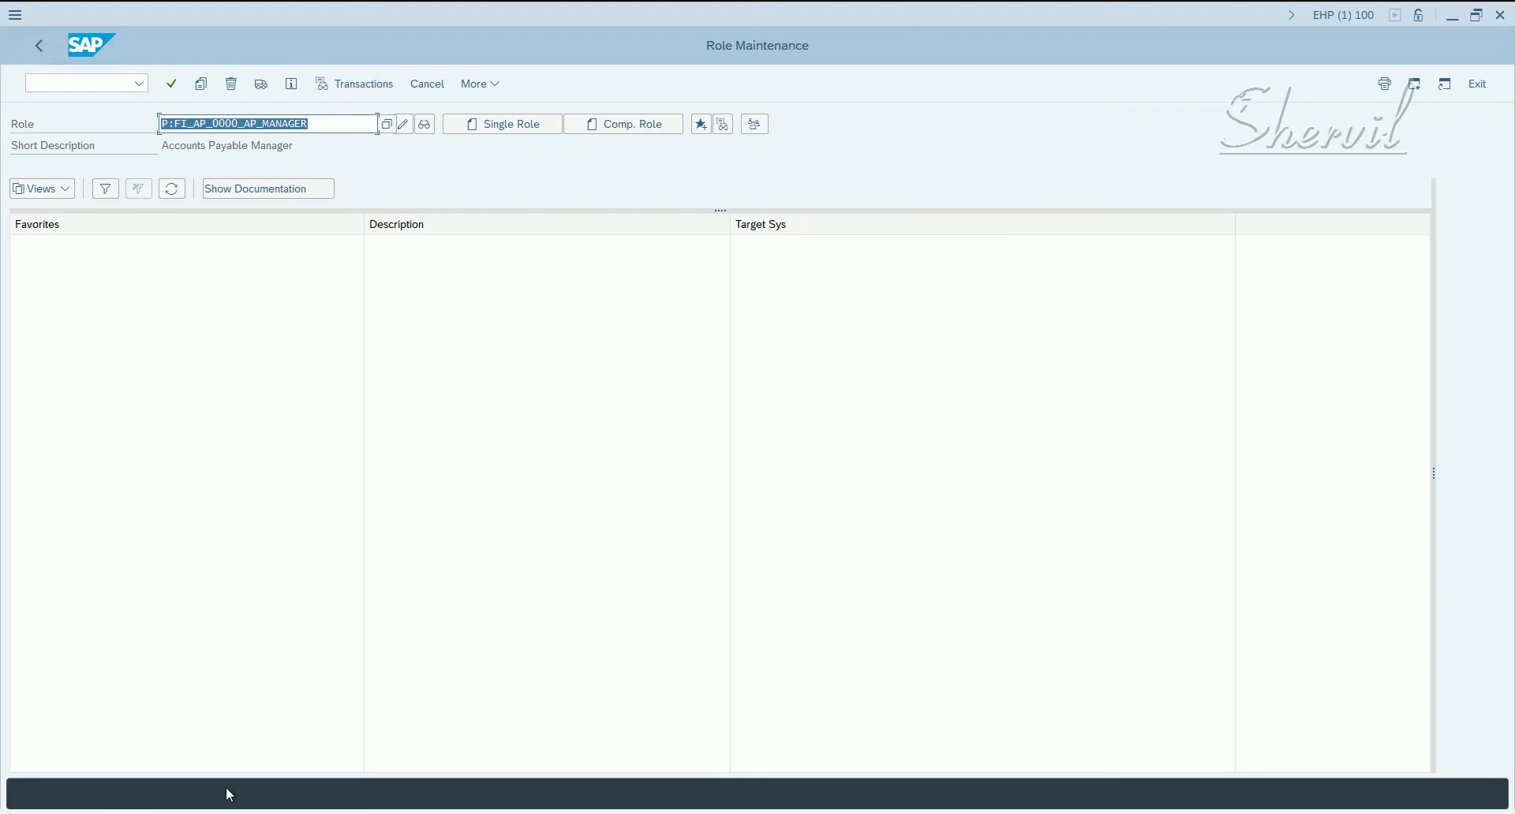
# - Switch back to the ERM Role query window listing P:FI_AP_0000_AP_MANAGER at Current Phase Complete
pyautogui.click(189, 795)
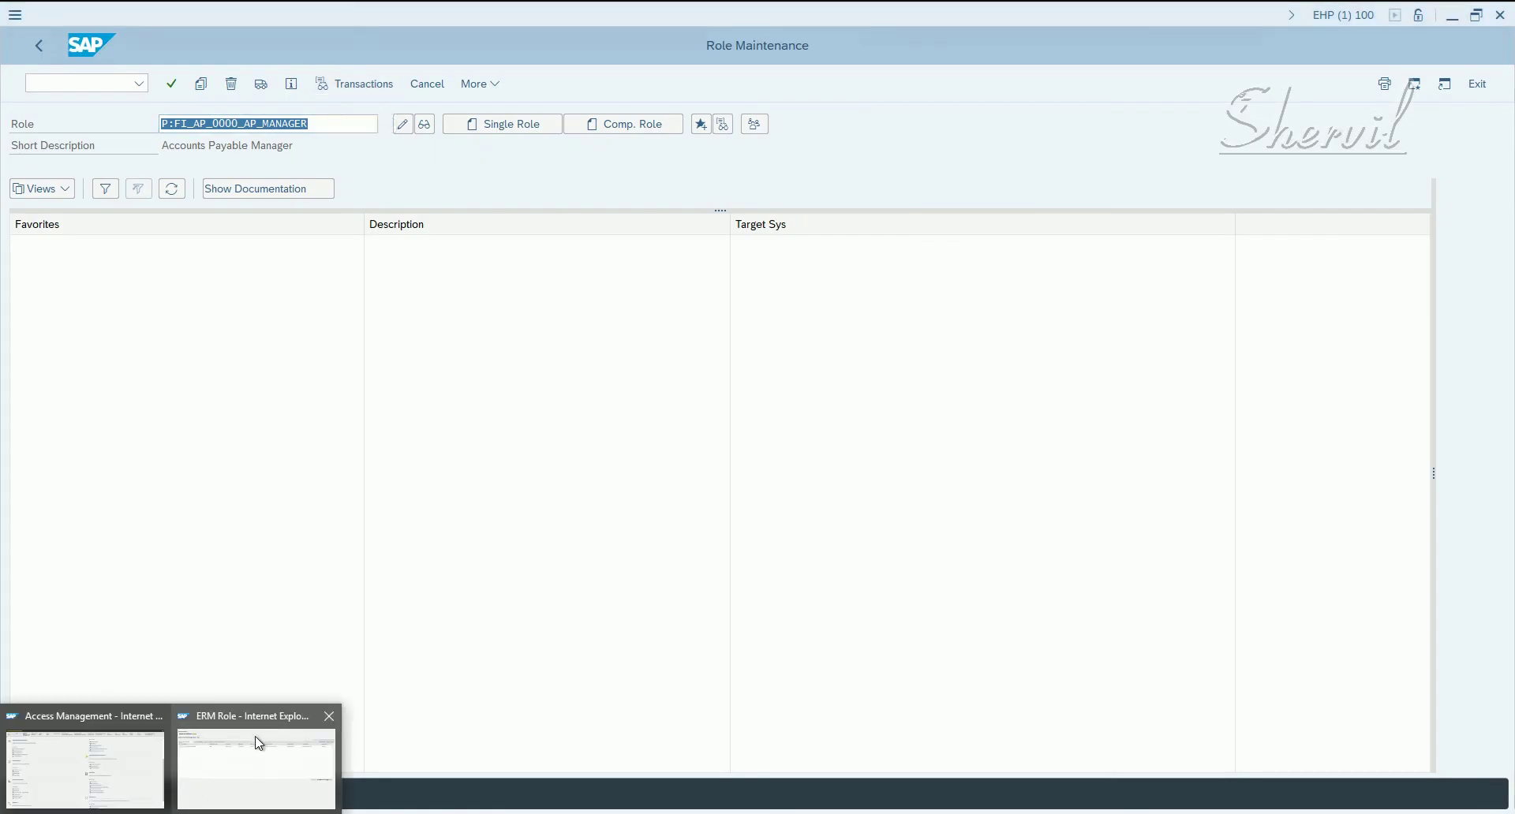
pyautogui.click(258, 744)
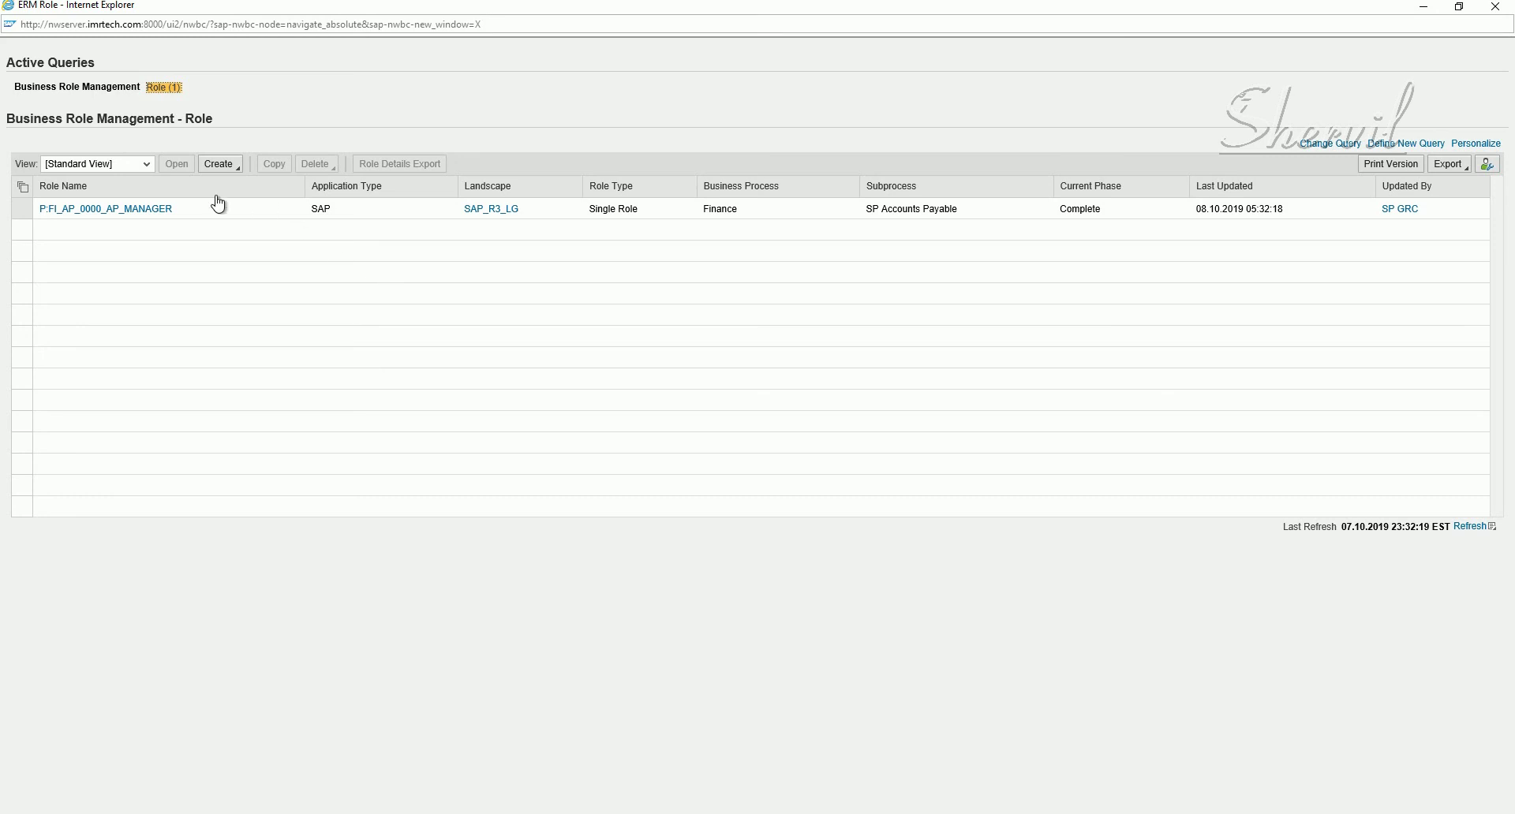